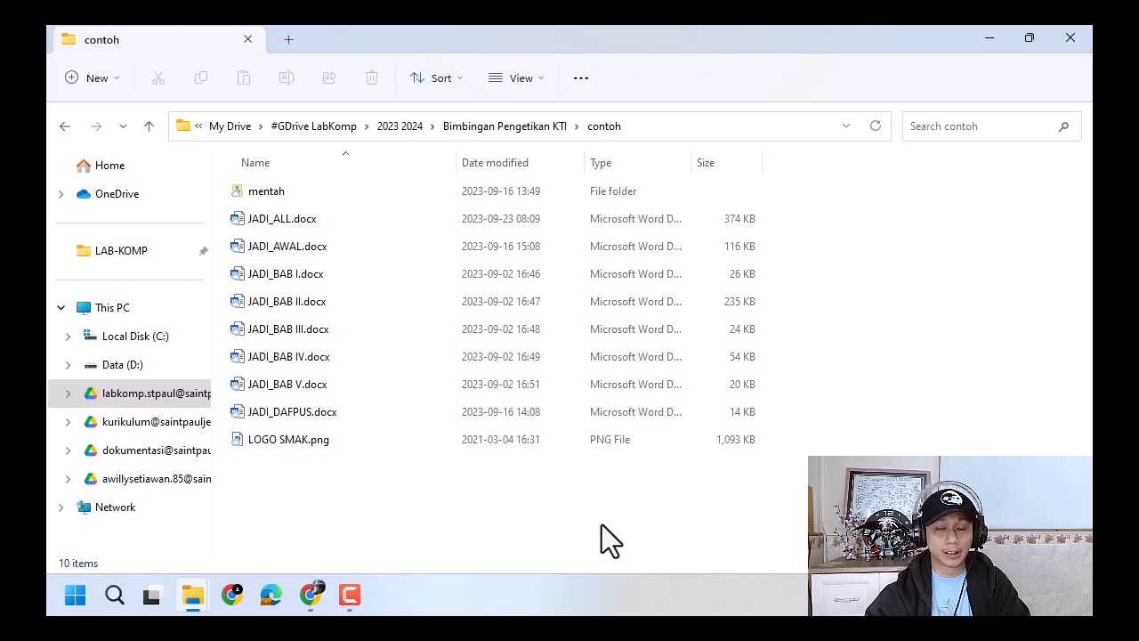
Step: Switch to the browser and look through the YouTube playlist down to its last videos
{"action": "left_click", "coordinate": [310, 595]}
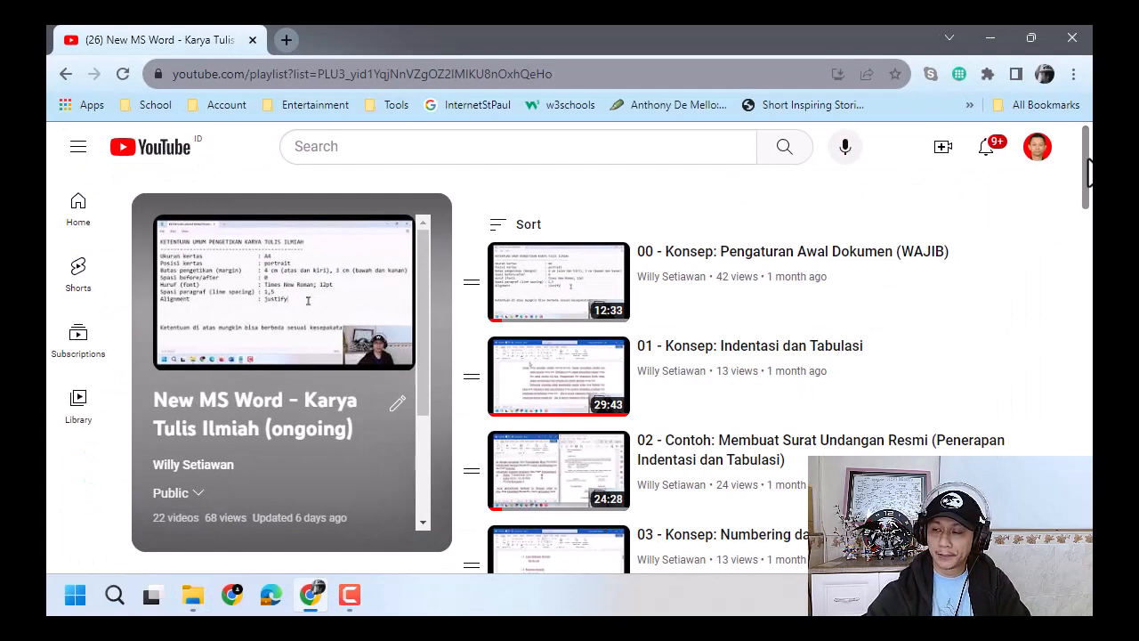
{"action": "left_click_drag", "start_coordinate": [1088, 169], "coordinate": [1087, 490]}
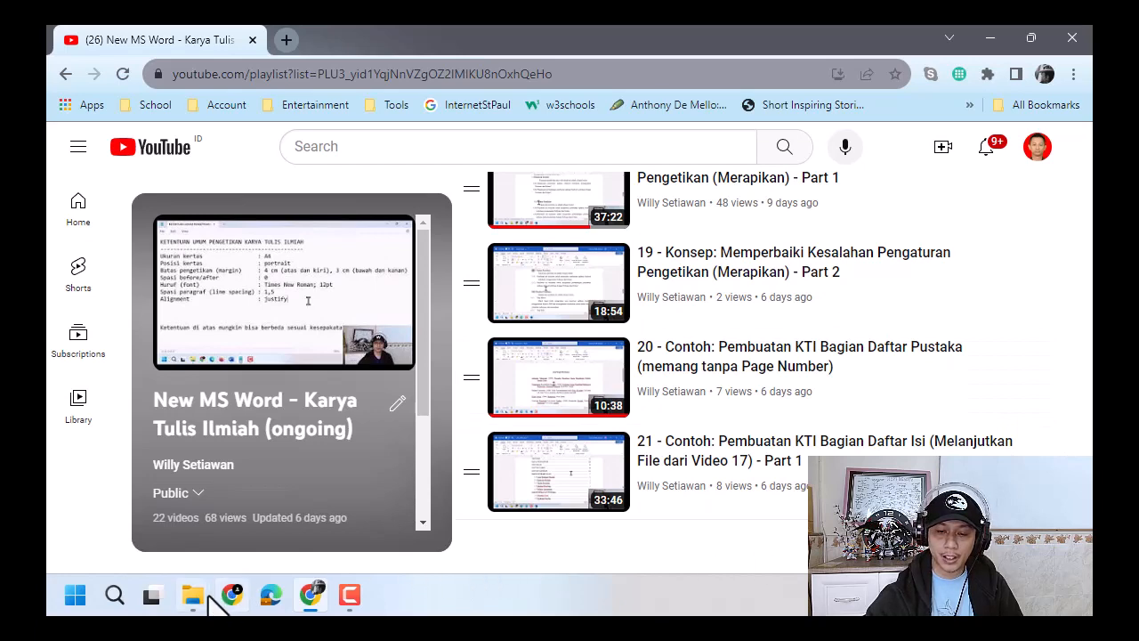
Step: Return to the contoh folder and go through the finished part files from JADI_AWAL.docx to JADI_DAFPUS.docx
{"action": "mouse_move", "coordinate": [194, 594]}
{"action": "left_click", "coordinate": [183, 544]}
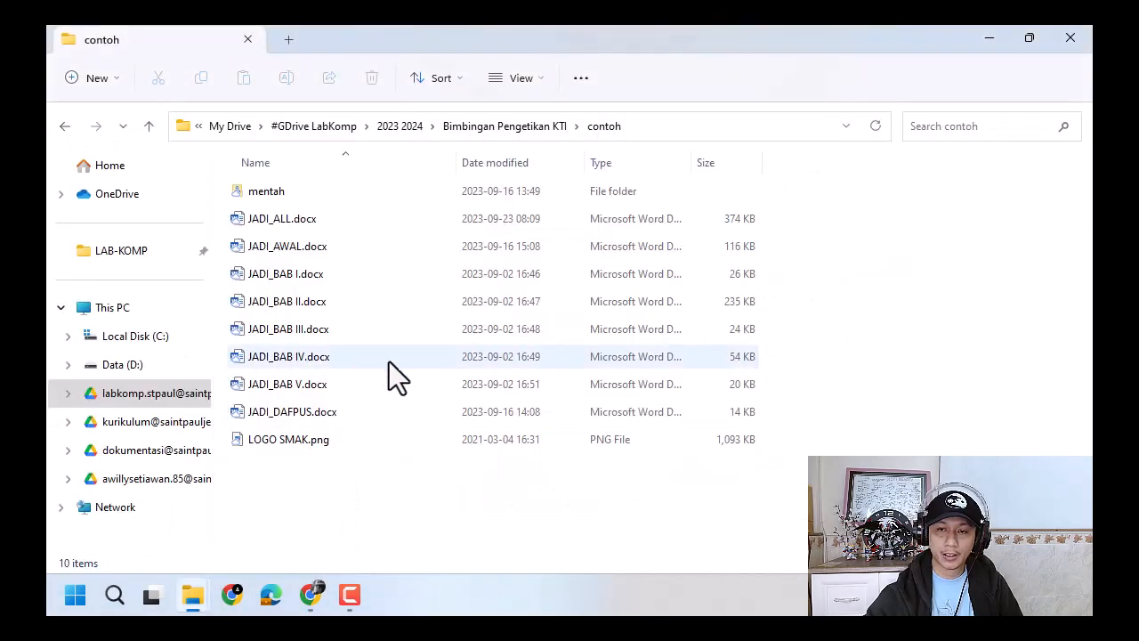
{"action": "left_click", "coordinate": [297, 249]}
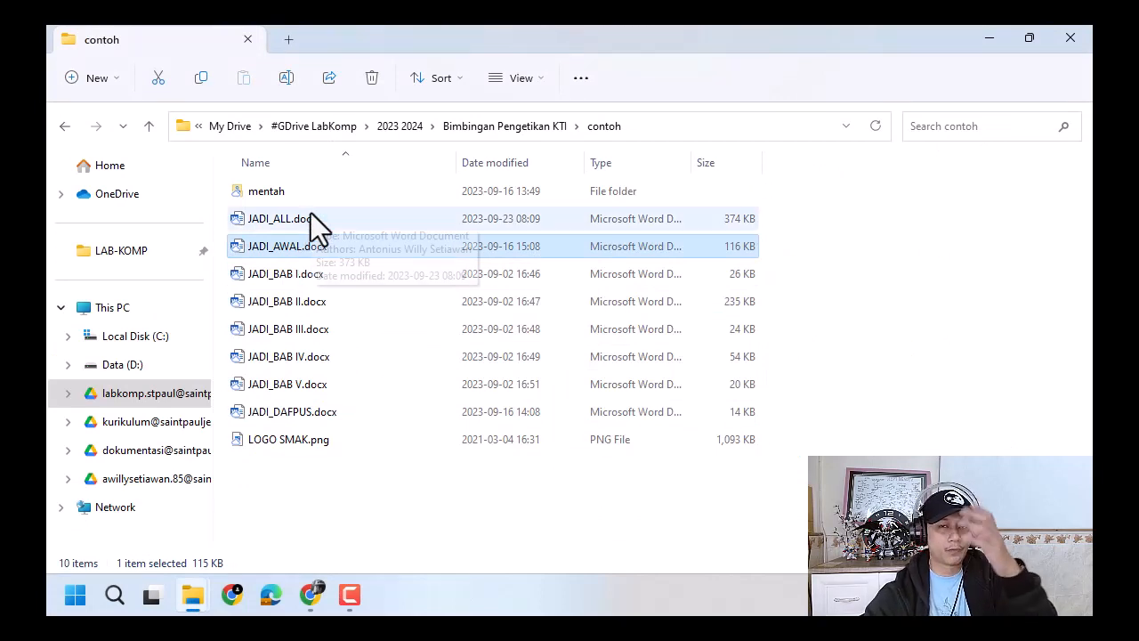
{"action": "mouse_move", "coordinate": [311, 213]}
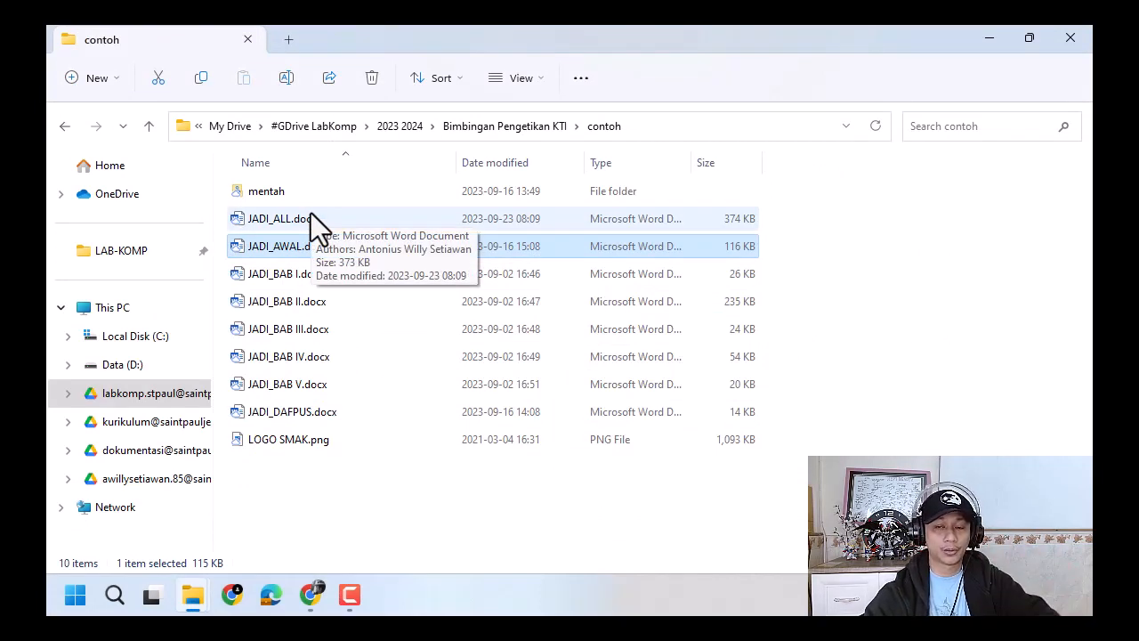
{"action": "left_click", "coordinate": [306, 275]}
{"action": "left_click", "coordinate": [304, 303]}
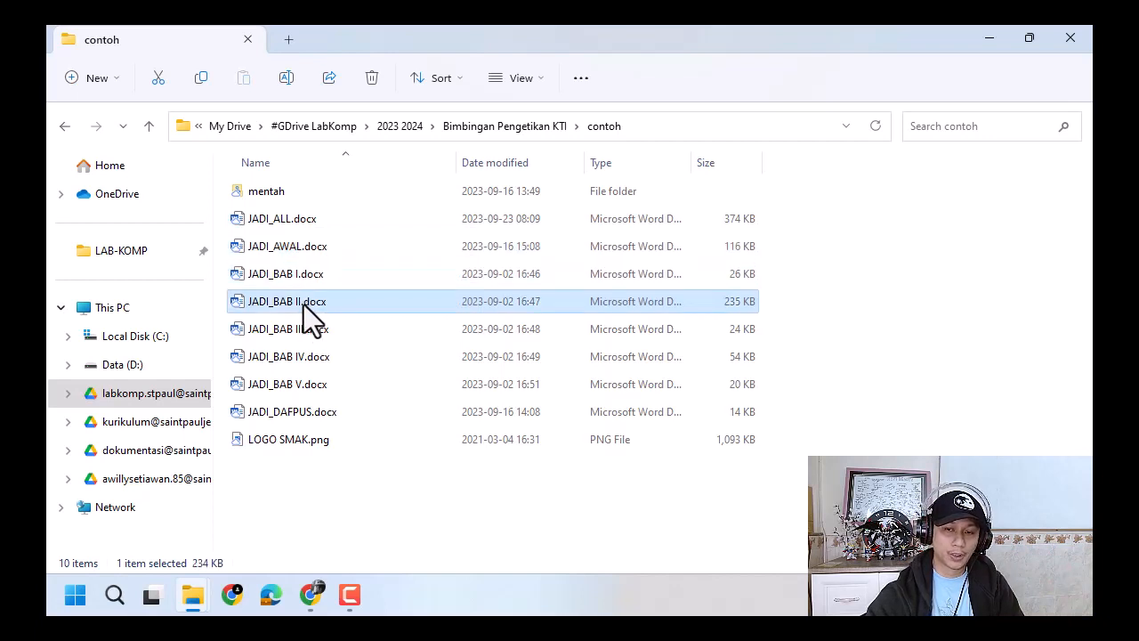
{"action": "left_click", "coordinate": [303, 335]}
{"action": "left_click", "coordinate": [301, 364]}
{"action": "left_click", "coordinate": [302, 371]}
{"action": "left_click", "coordinate": [309, 386]}
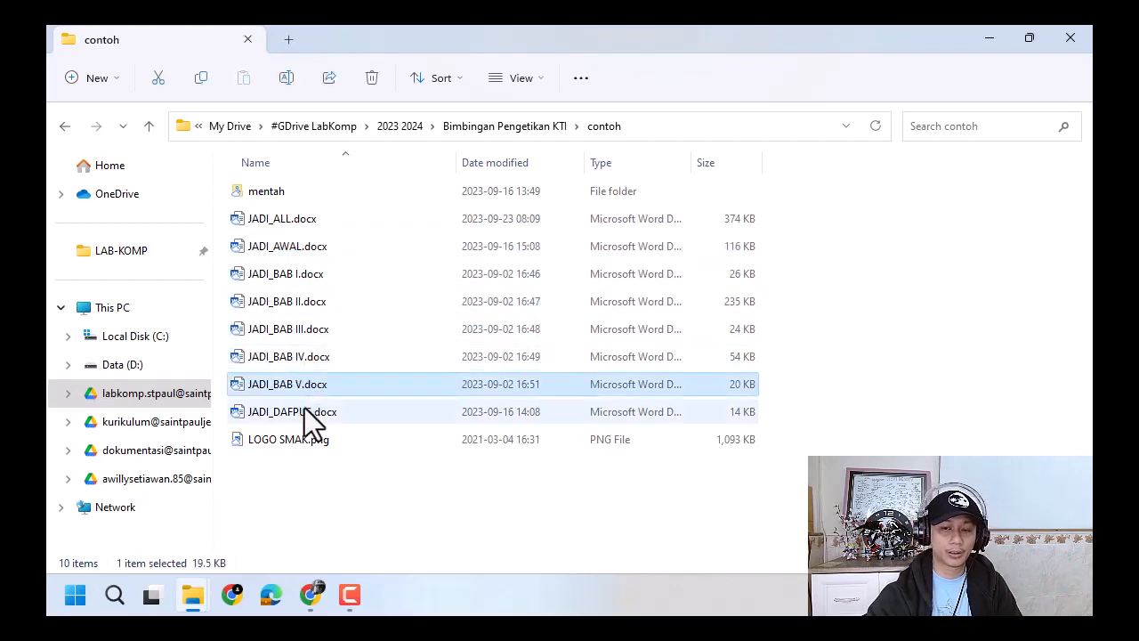
{"action": "left_click", "coordinate": [304, 409]}
{"action": "left_click", "coordinate": [360, 500]}
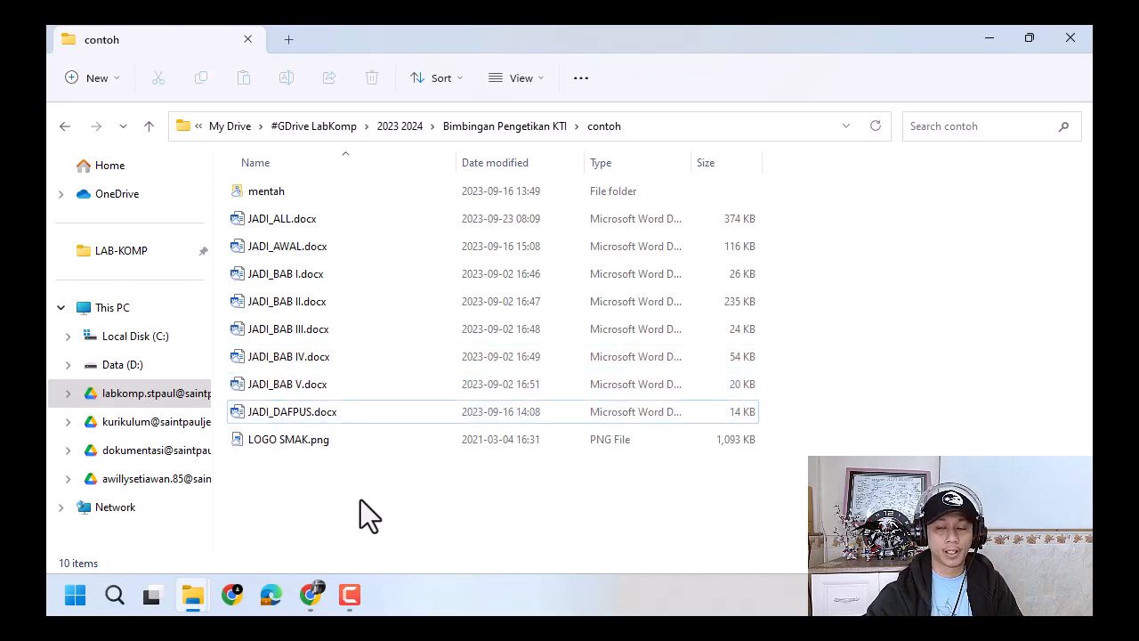
Step: Switch back to the YouTube playlist and find video 16 about page numbers for the five chapters
{"action": "left_click", "coordinate": [310, 595]}
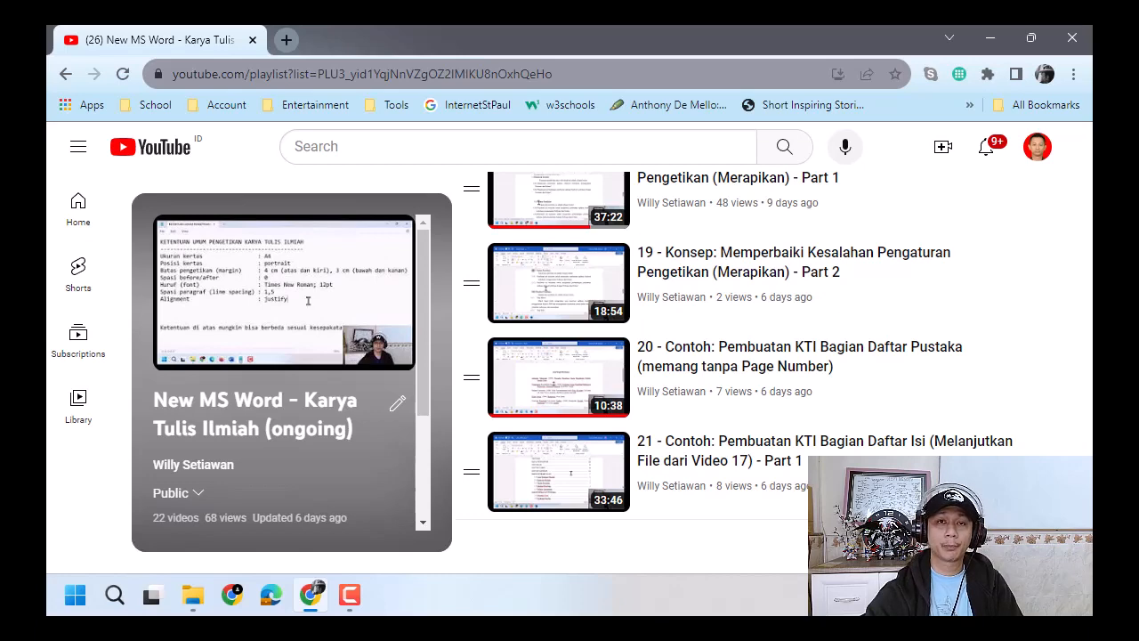
{"action": "scroll", "coordinate": [765, 373], "scroll_direction": "up", "scroll_amount": 5}
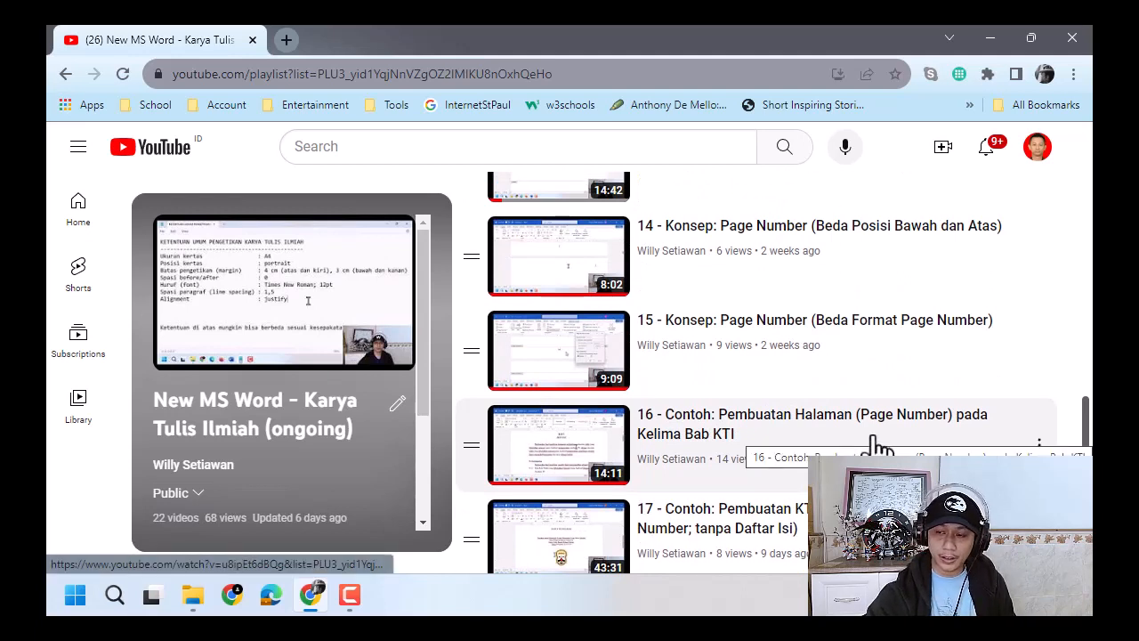
{"action": "key", "text": "ctrl"}
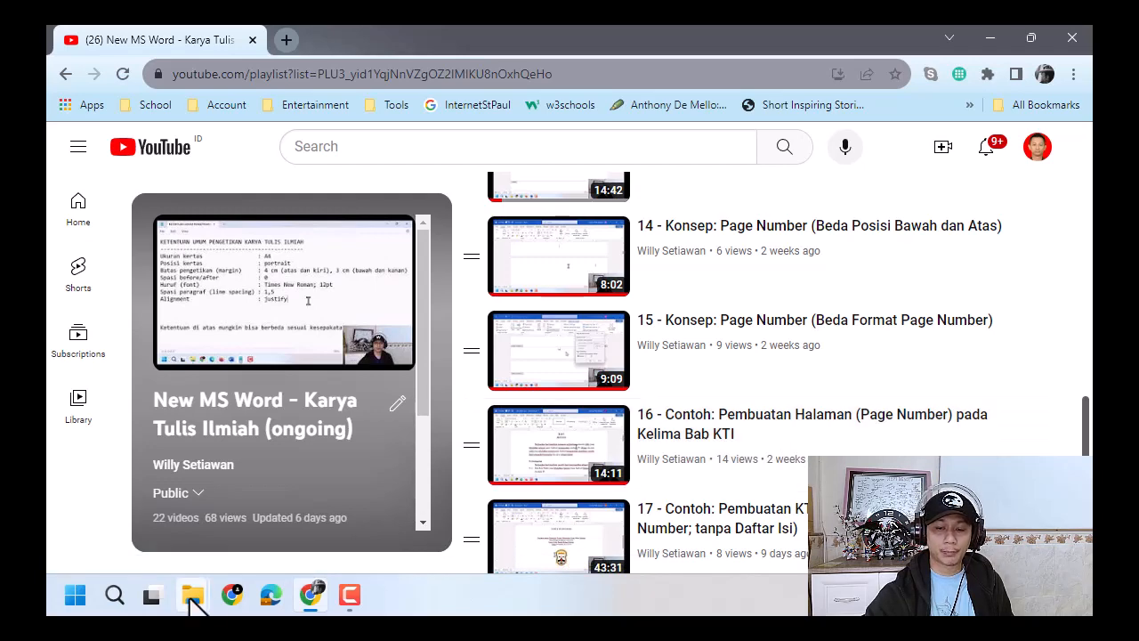
Step: Go back to the contoh folder and briefly highlight the five chapter files, JADI_BAB I.docx through JADI_BAB V.docx
{"action": "mouse_move", "coordinate": [193, 592]}
{"action": "left_click", "coordinate": [153, 523]}
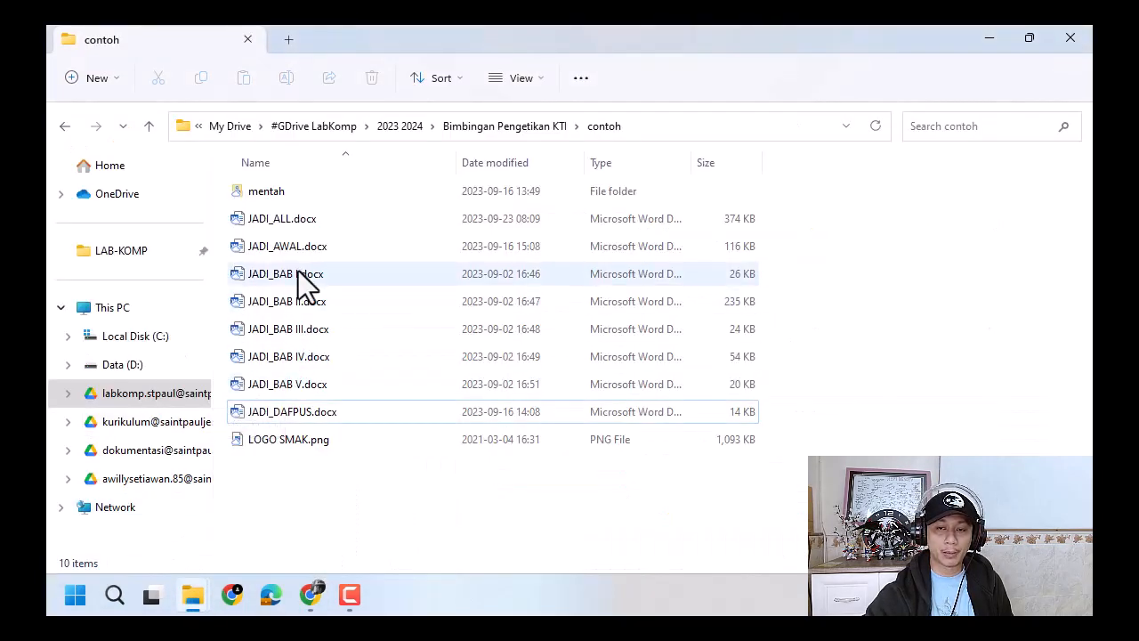
{"action": "left_click", "coordinate": [298, 274]}
{"action": "left_click", "coordinate": [305, 385], "text": "shift"}
{"action": "left_click", "coordinate": [381, 496]}
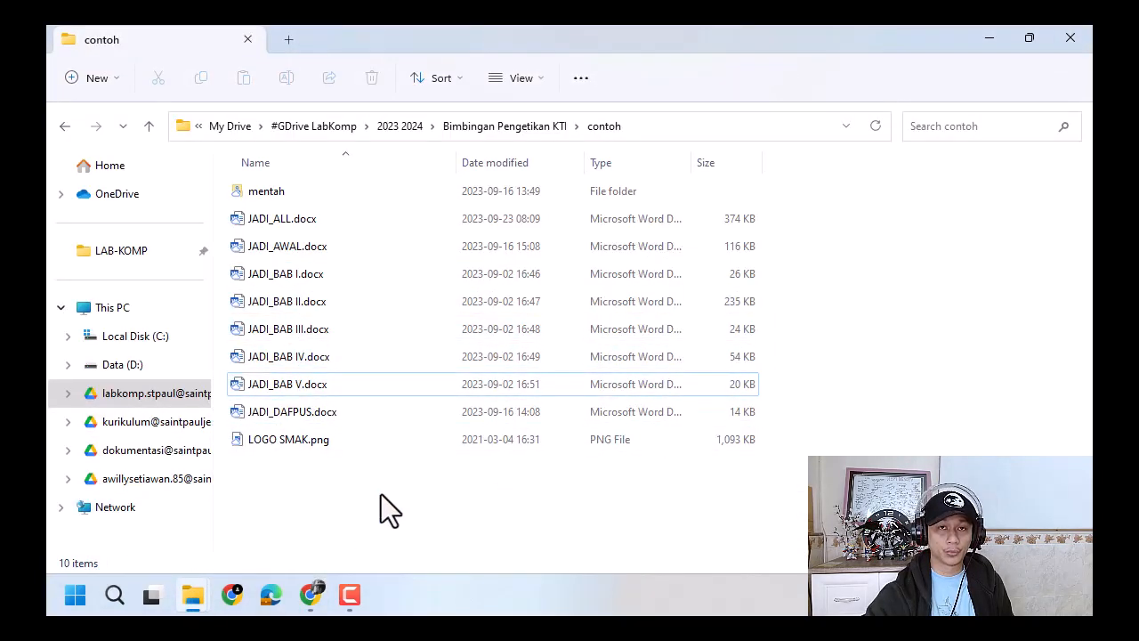
Step: Return to the YouTube playlist and look over video 17 about the front matter and the videos up to 21
{"action": "left_click", "coordinate": [973, 42]}
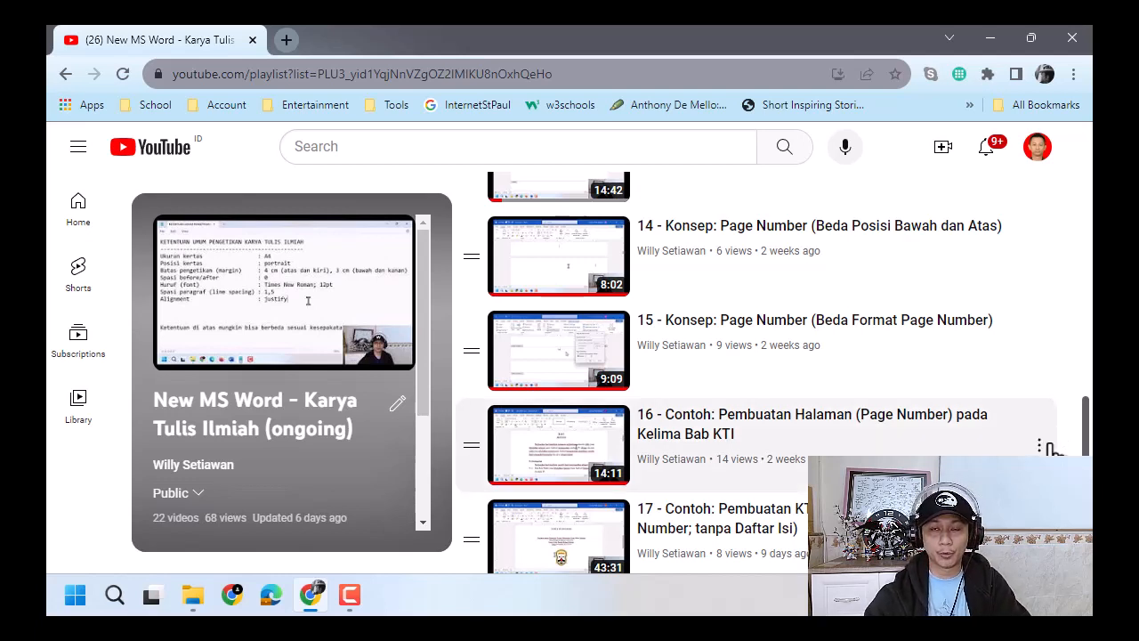
{"action": "scroll", "coordinate": [814, 382], "scroll_direction": "down", "scroll_amount": 2}
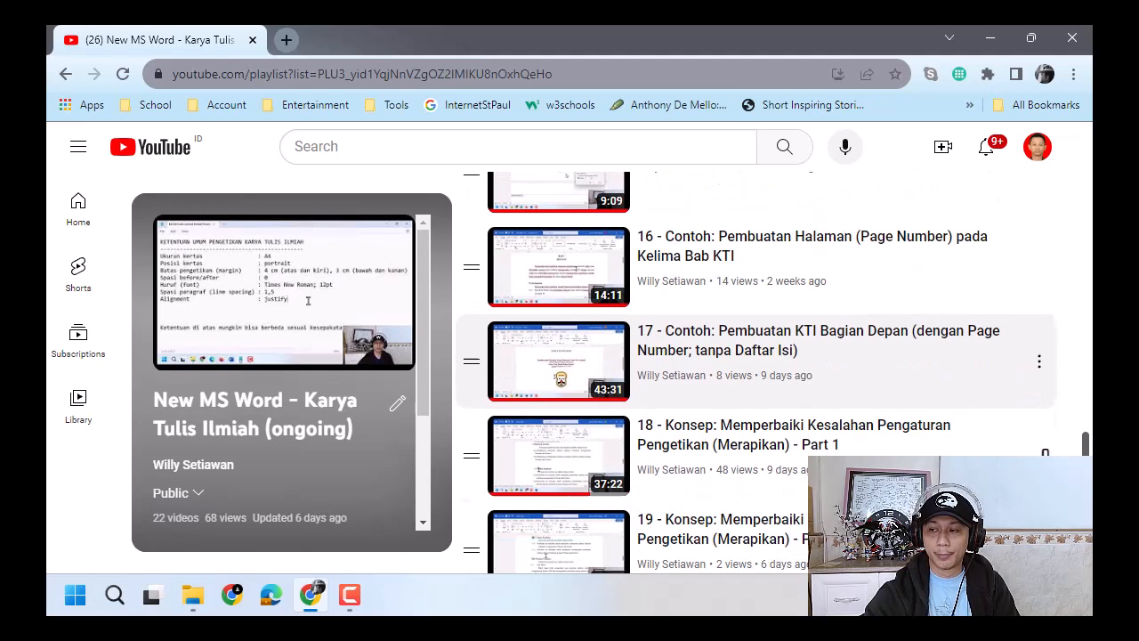
{"action": "left_click", "coordinate": [828, 365]}
{"action": "left_click", "coordinate": [850, 356]}
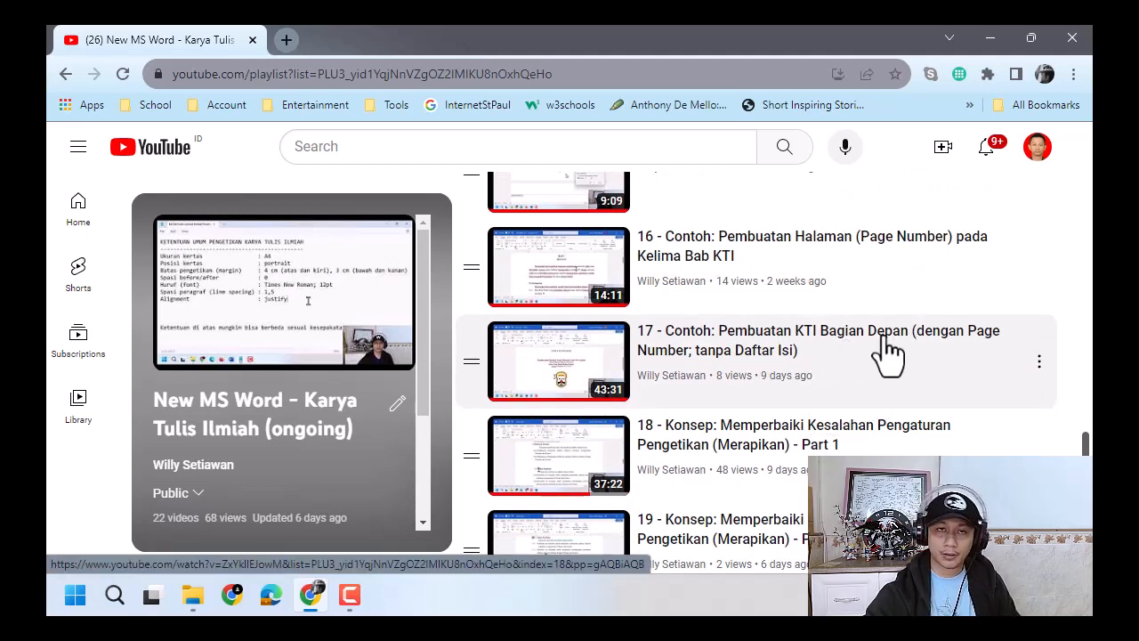
{"action": "scroll", "coordinate": [979, 406], "scroll_direction": "down", "scroll_amount": 3}
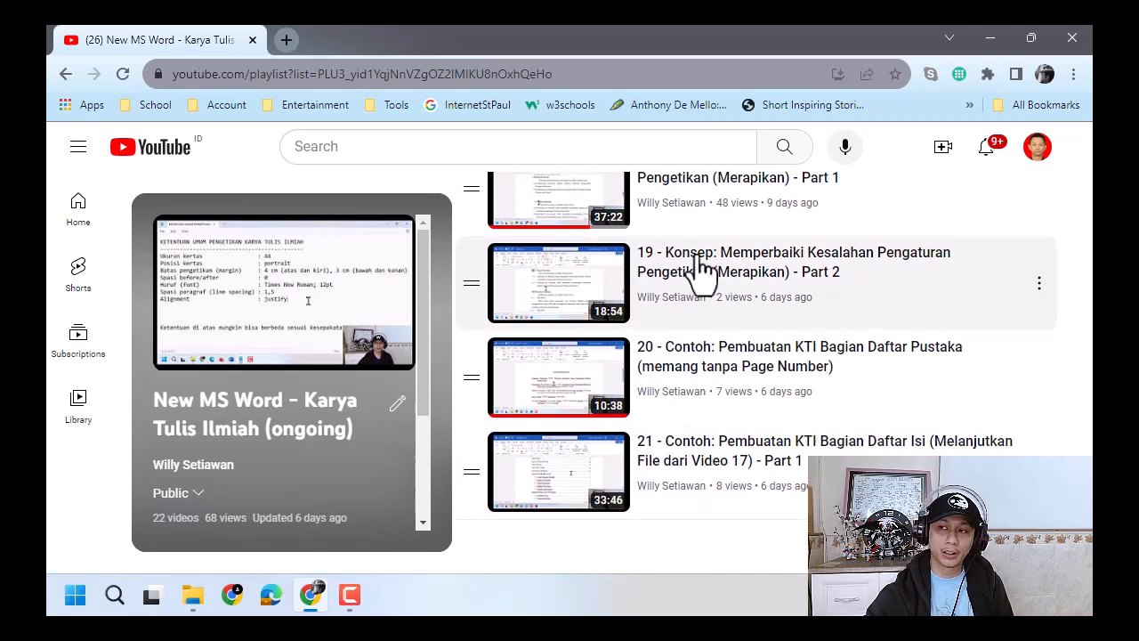
Step: Switch to the contoh folder and open JADI_ALL.docx in Word
{"action": "left_click", "coordinate": [192, 596]}
{"action": "left_click", "coordinate": [199, 506]}
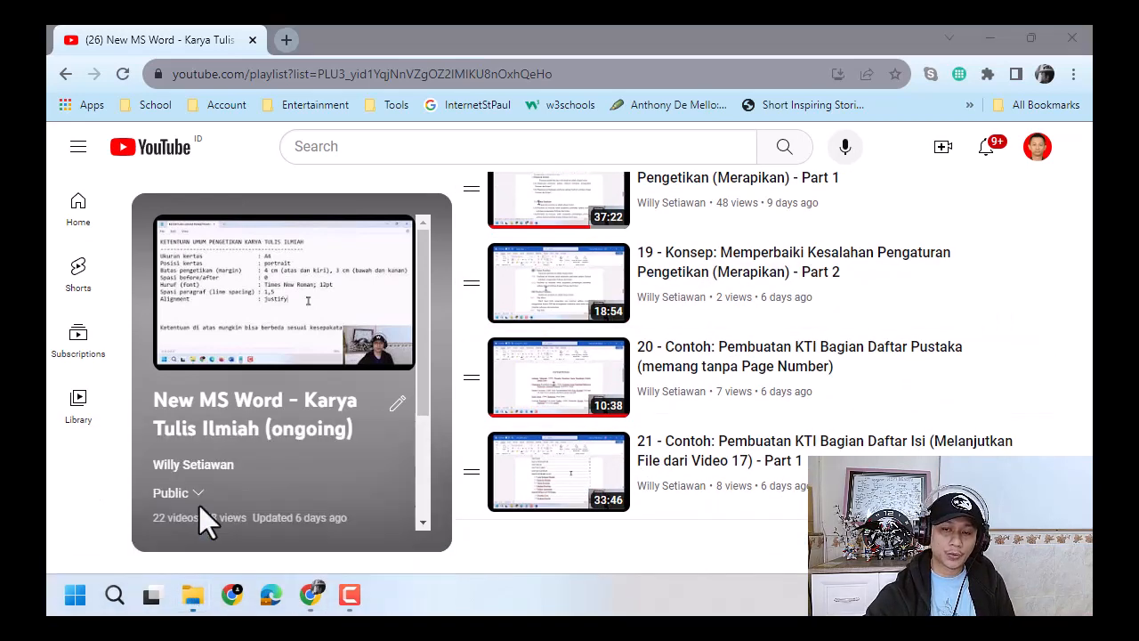
{"action": "left_click", "coordinate": [305, 218]}
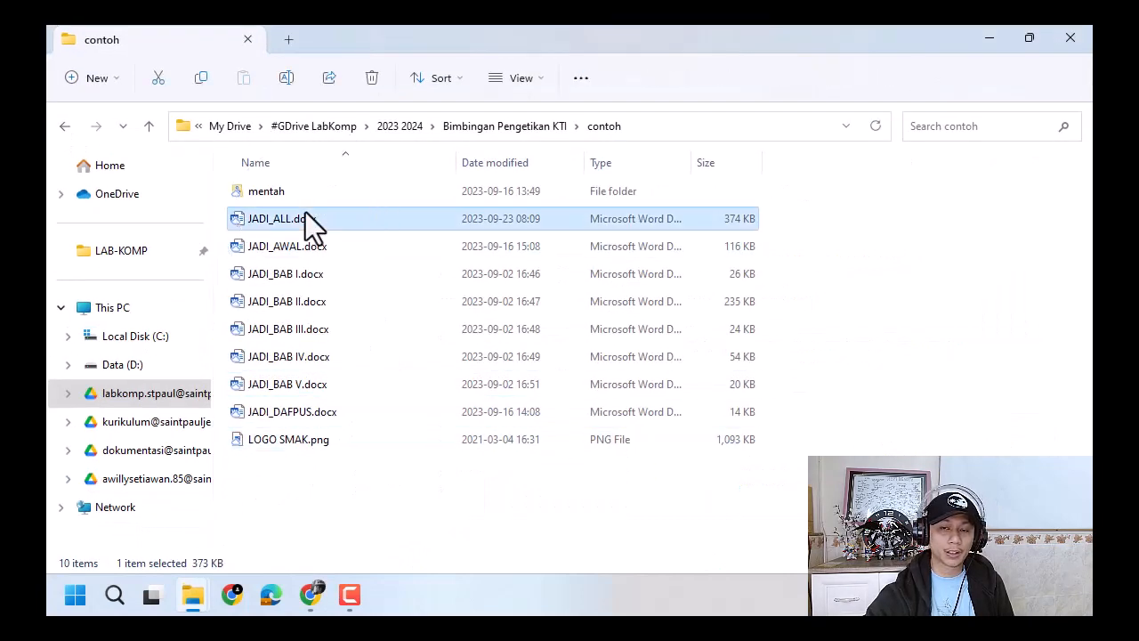
{"action": "key", "text": "ctrl"}
{"action": "key", "text": "ctrl"}
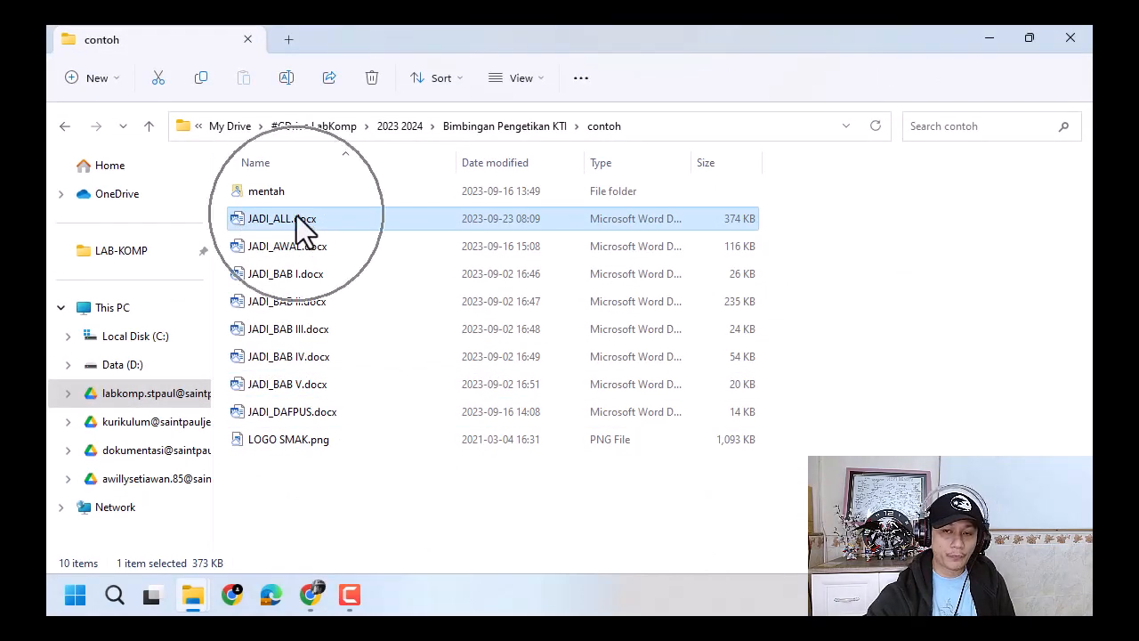
{"action": "double_click", "coordinate": [293, 221]}
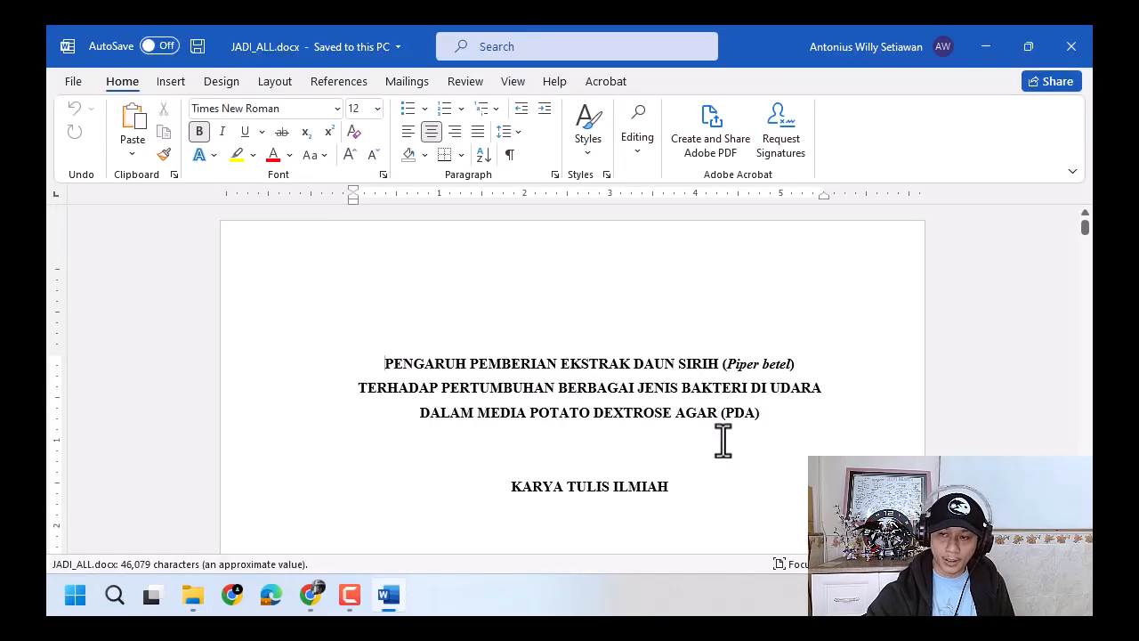
Step: Examine JADI_ALL.docx from the title page through the approval page and chapters to the bibliography
{"action": "scroll", "coordinate": [732, 405], "scroll_direction": "down", "scroll_amount": 6}
{"action": "scroll", "coordinate": [732, 405], "scroll_direction": "down", "scroll_amount": 10}
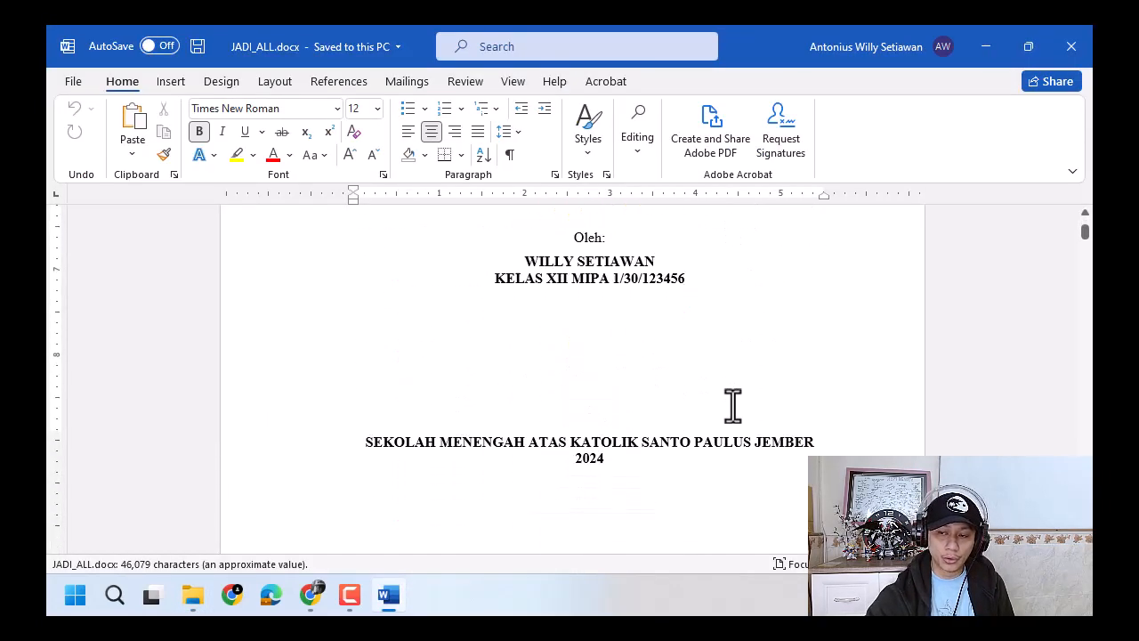
{"action": "scroll", "coordinate": [723, 414], "scroll_direction": "down", "scroll_amount": 15}
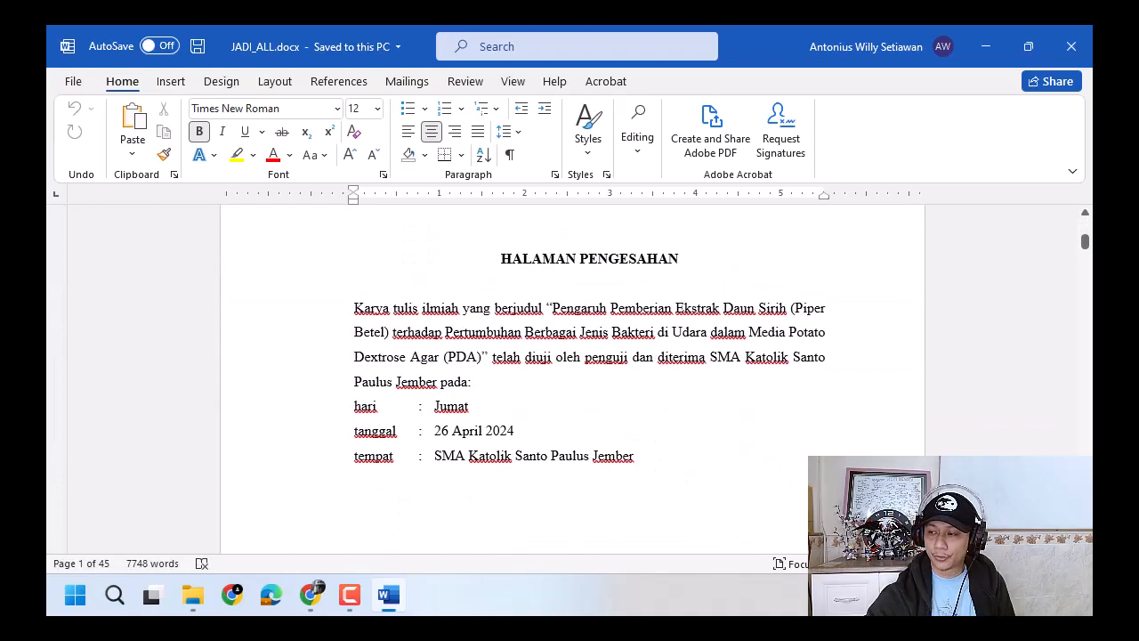
{"action": "scroll", "coordinate": [572, 378], "scroll_direction": "down", "scroll_amount": 15}
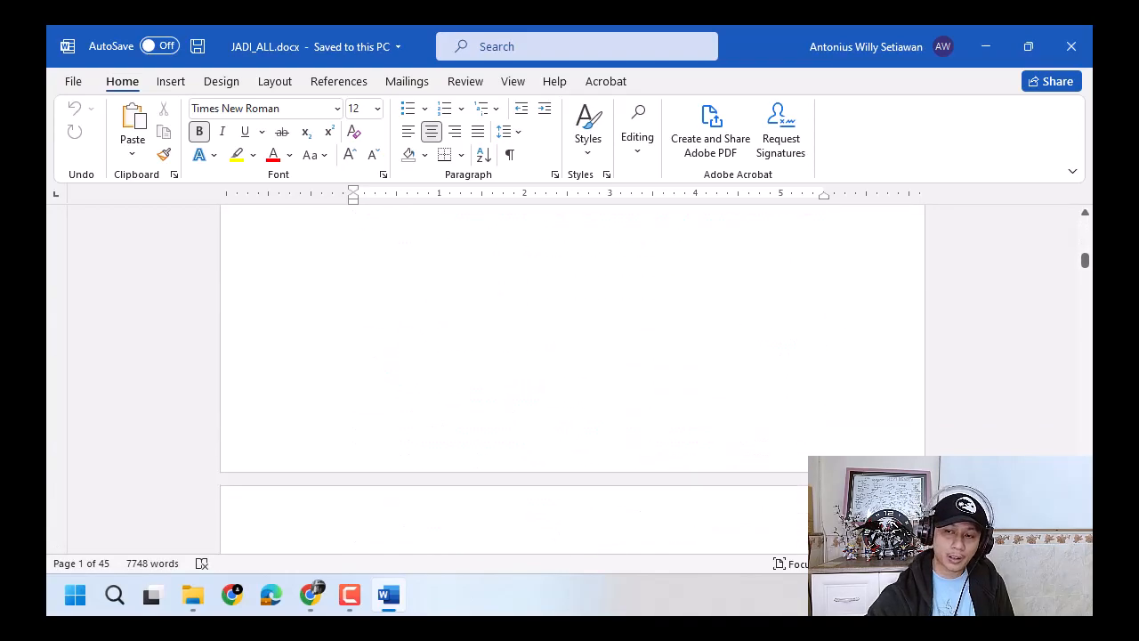
{"action": "scroll", "coordinate": [572, 379], "scroll_direction": "down", "scroll_amount": 15}
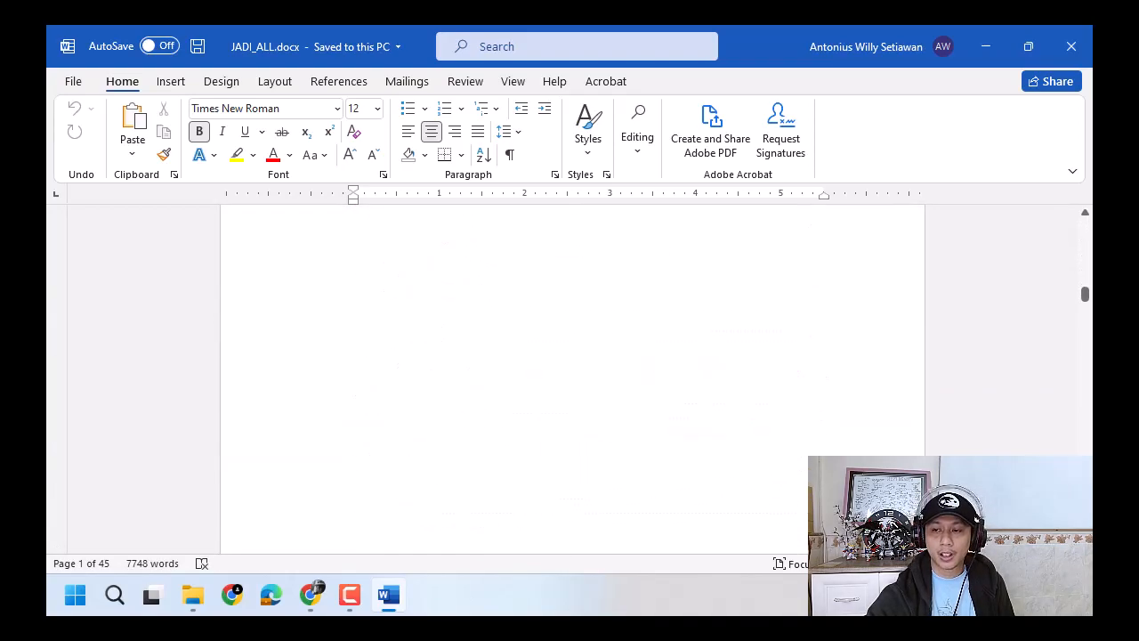
{"action": "scroll", "coordinate": [572, 378], "scroll_direction": "down", "scroll_amount": 10}
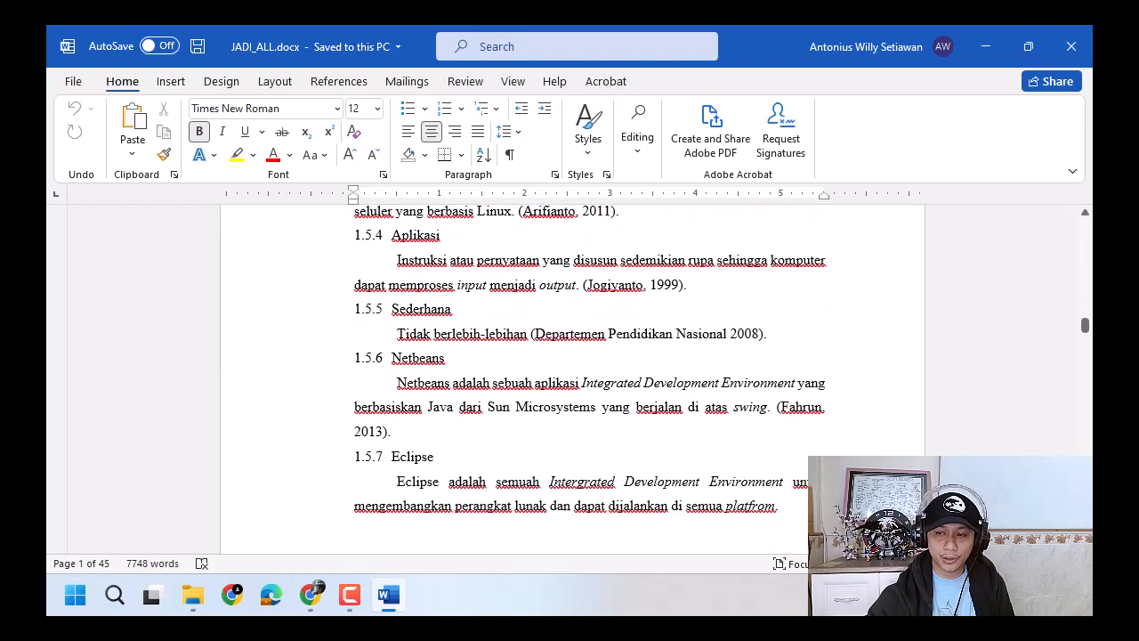
{"action": "scroll", "coordinate": [572, 378], "scroll_direction": "down", "scroll_amount": 15}
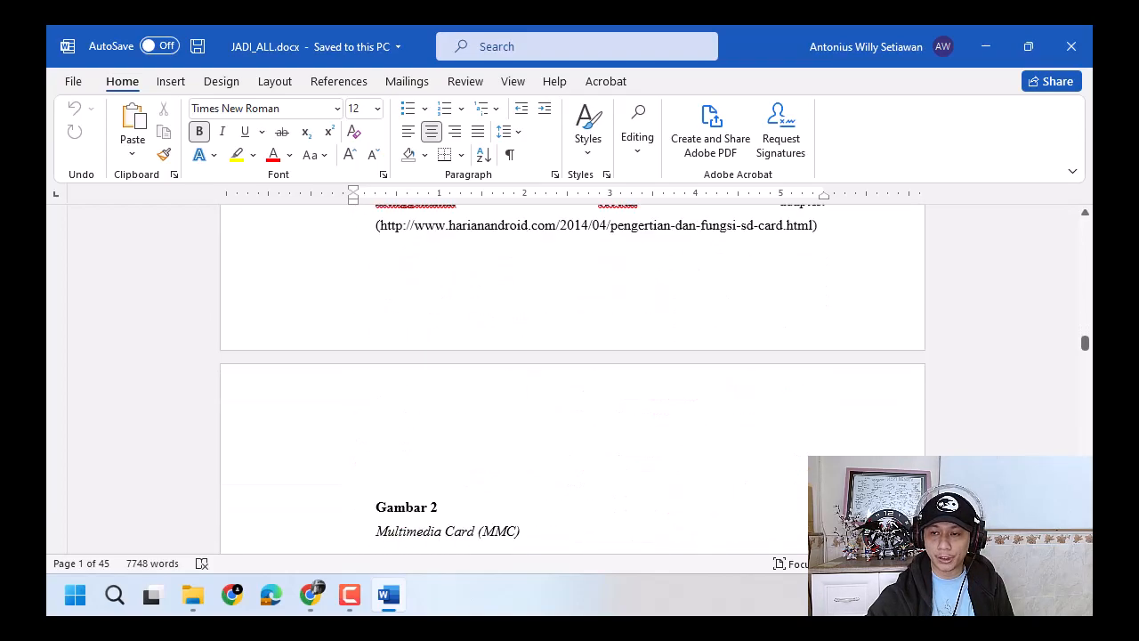
{"action": "left_click_drag", "start_coordinate": [1089, 368], "coordinate": [1087, 541]}
{"action": "scroll", "coordinate": [948, 455], "scroll_direction": "up", "scroll_amount": 6}
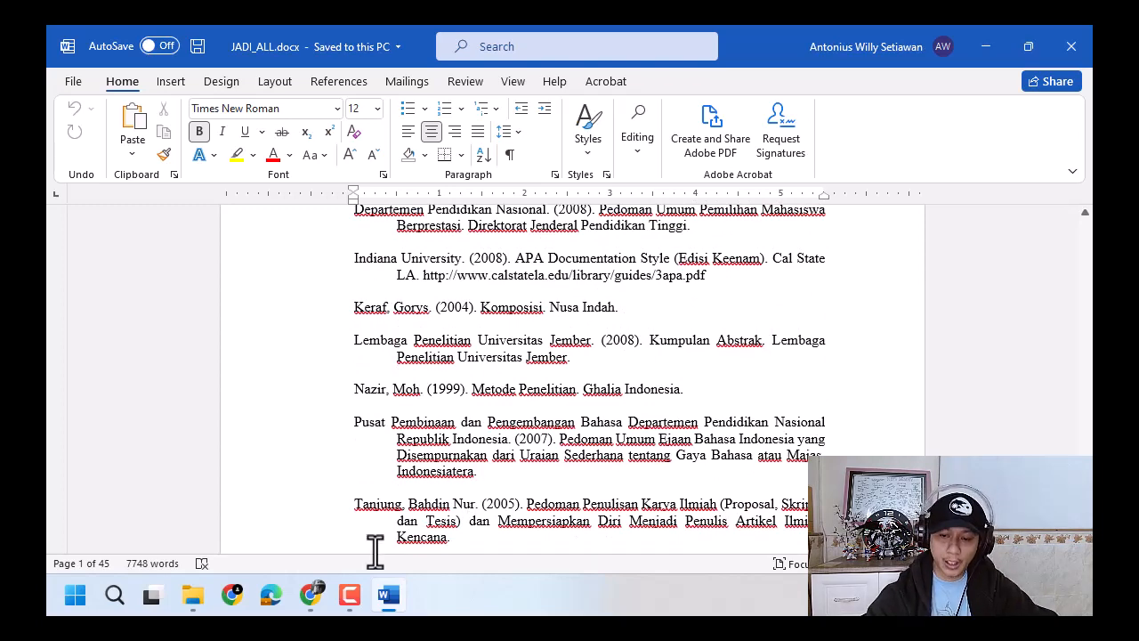
Step: Review the playlist's videos on headers and footers, section breaks and page numbers in the browser, and return to JADI_ALL.docx in Word
{"action": "left_click", "coordinate": [310, 594]}
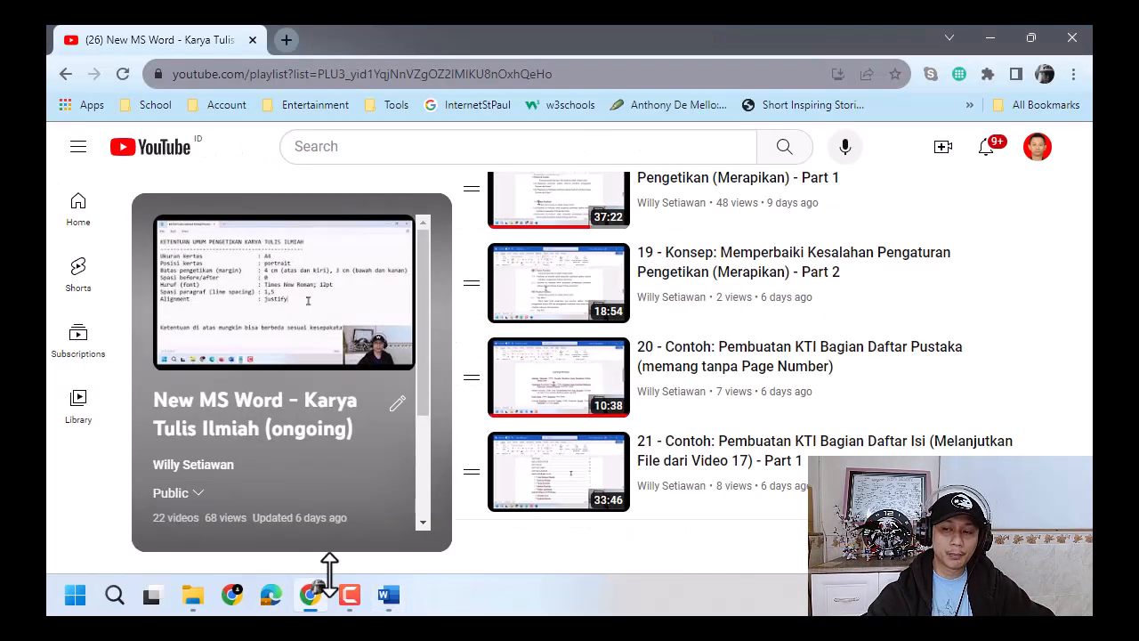
{"action": "scroll", "coordinate": [1086, 418], "scroll_direction": "up", "scroll_amount": 4}
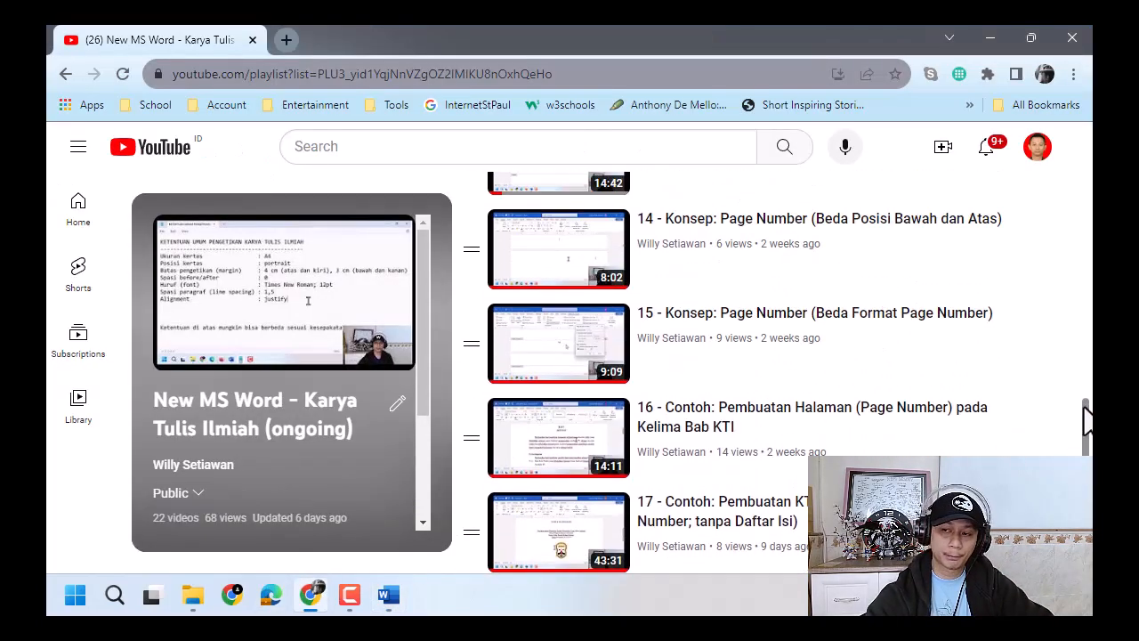
{"action": "left_click_drag", "start_coordinate": [1084, 407], "coordinate": [1091, 343]}
{"action": "key", "text": "ctrl"}
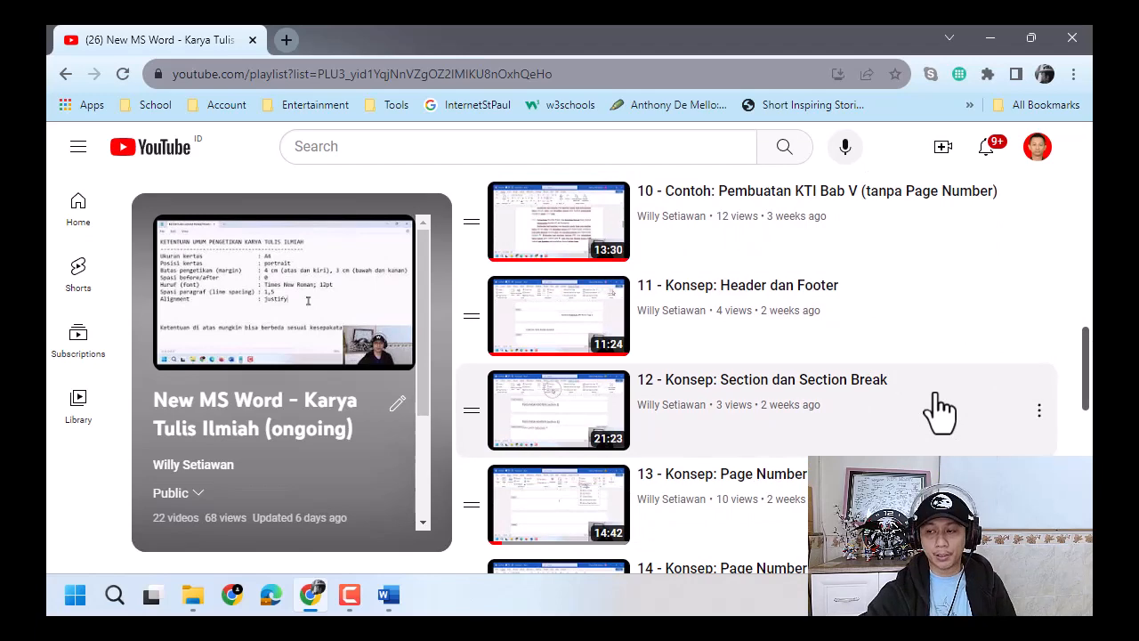
{"action": "scroll", "coordinate": [941, 410], "scroll_direction": "down", "scroll_amount": 1}
{"action": "scroll", "coordinate": [941, 409], "scroll_direction": "down", "scroll_amount": 2}
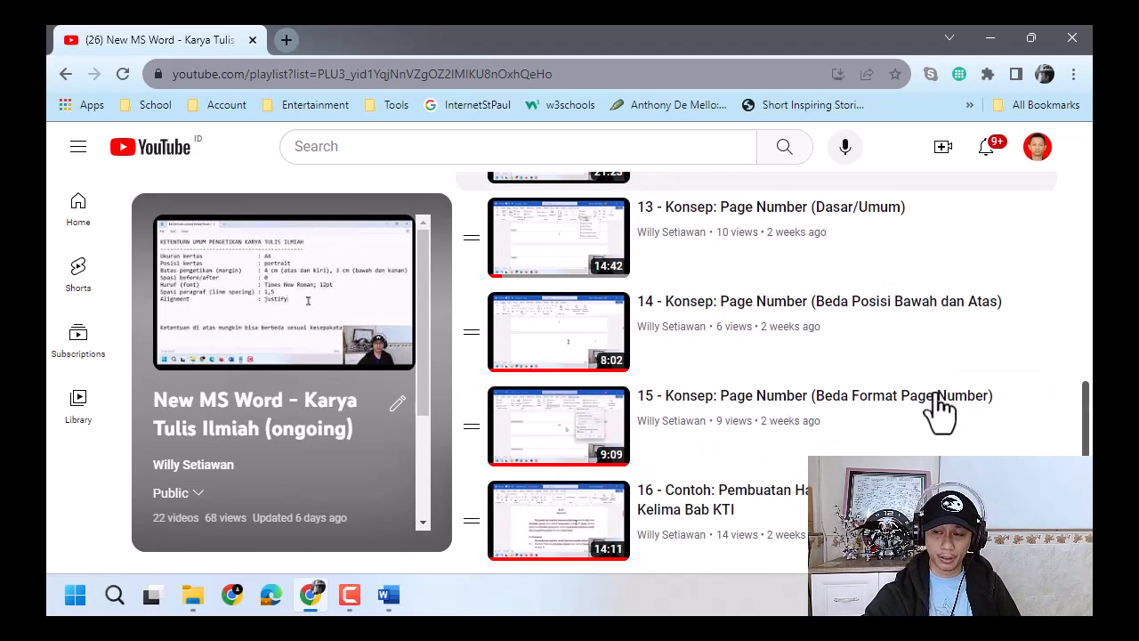
{"action": "scroll", "coordinate": [940, 409], "scroll_direction": "down", "scroll_amount": 1}
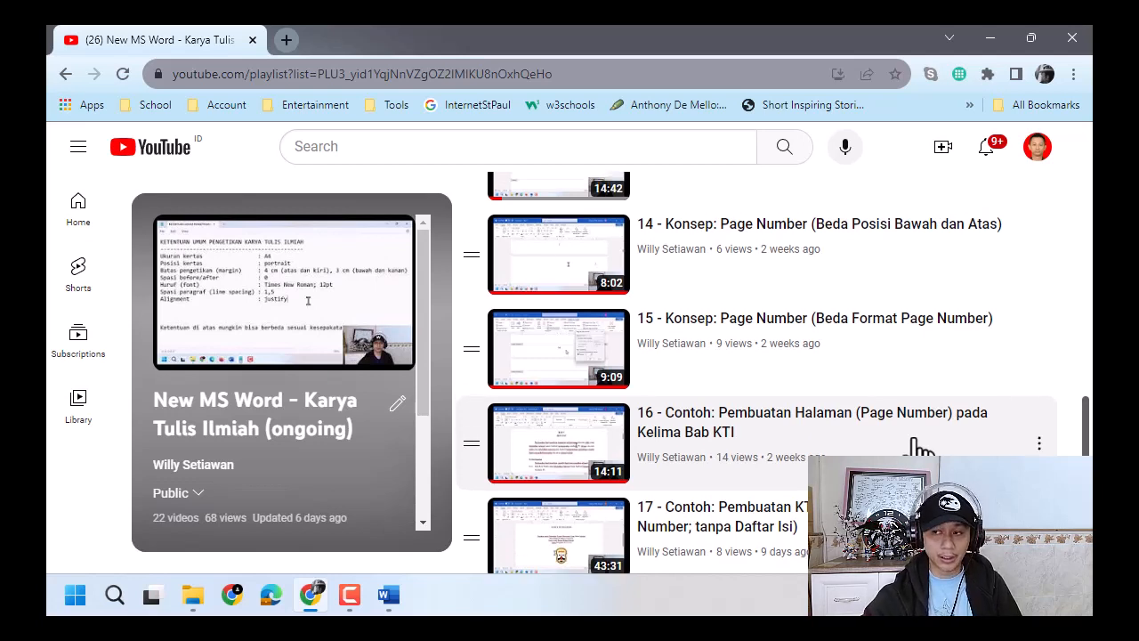
{"action": "scroll", "coordinate": [919, 450], "scroll_direction": "up", "scroll_amount": 3}
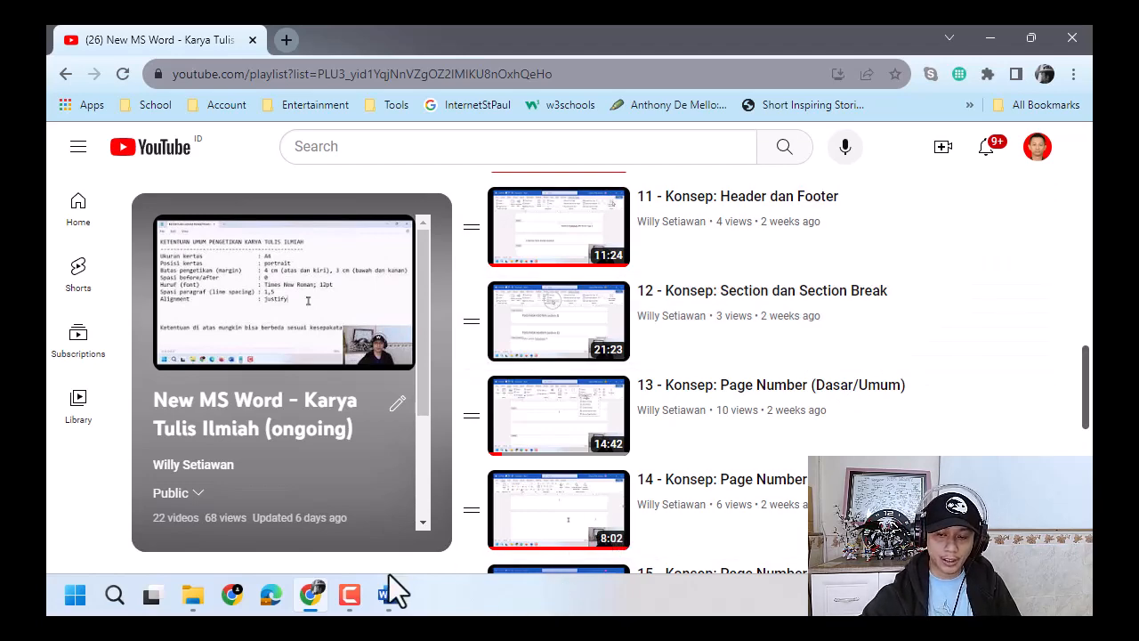
{"action": "left_click", "coordinate": [388, 596]}
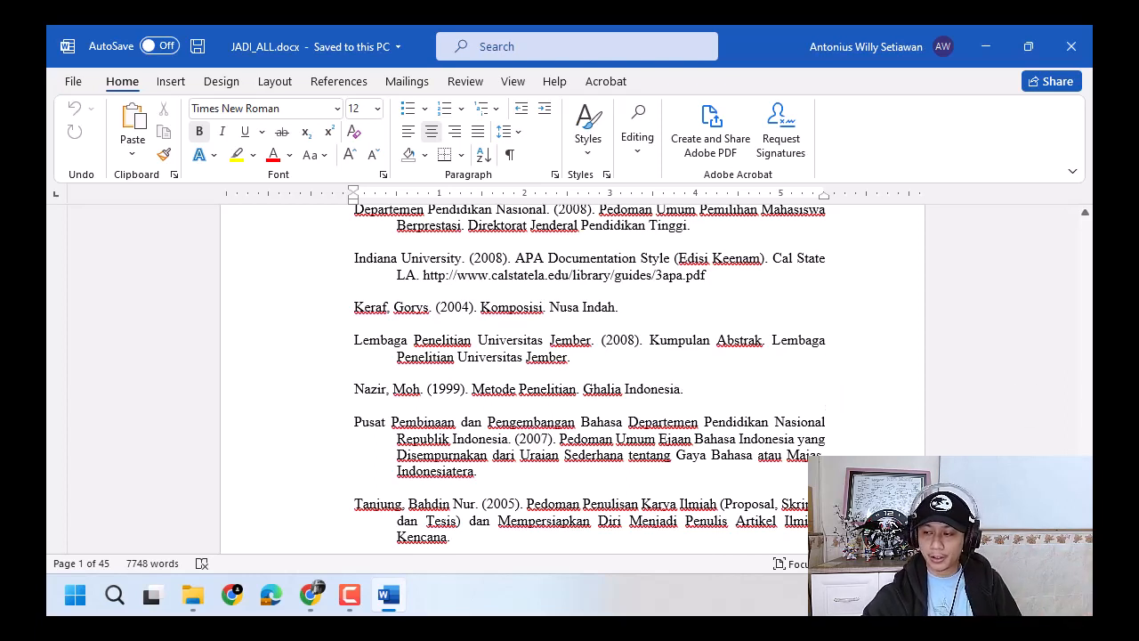
Step: Examine JADI_ALL.docx from the title page through the lists of tables and figures to the start of BAB I
{"action": "key", "text": "ctrl+Home"}
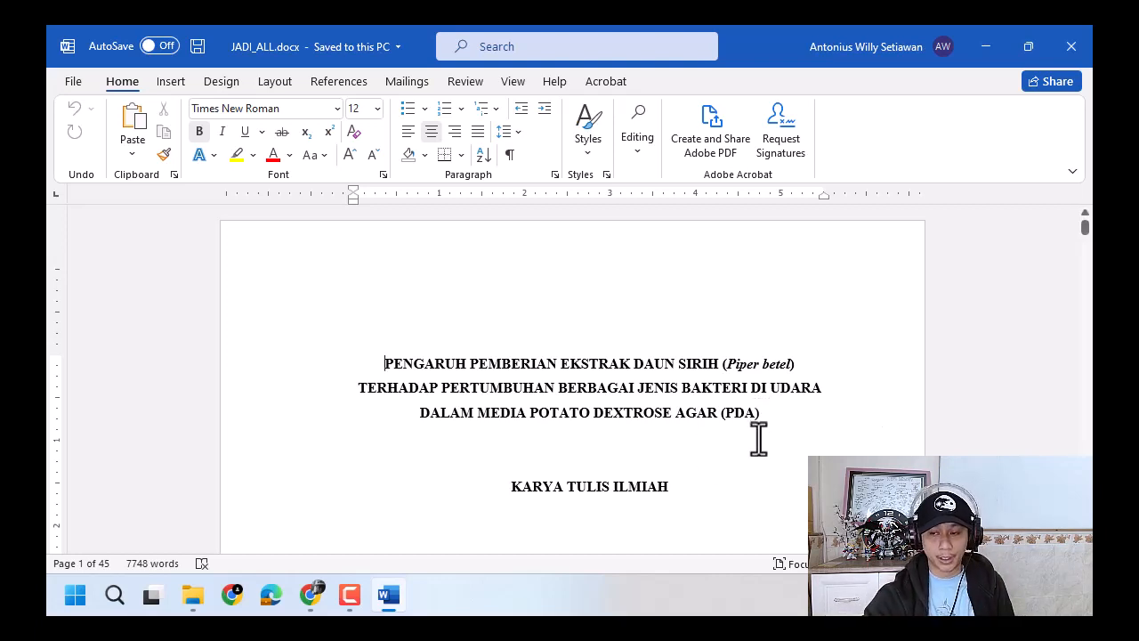
{"action": "key", "text": "ctrl"}
{"action": "left_click_drag", "start_coordinate": [1087, 229], "coordinate": [1091, 295]}
{"action": "scroll", "coordinate": [762, 478], "scroll_direction": "down", "scroll_amount": 15}
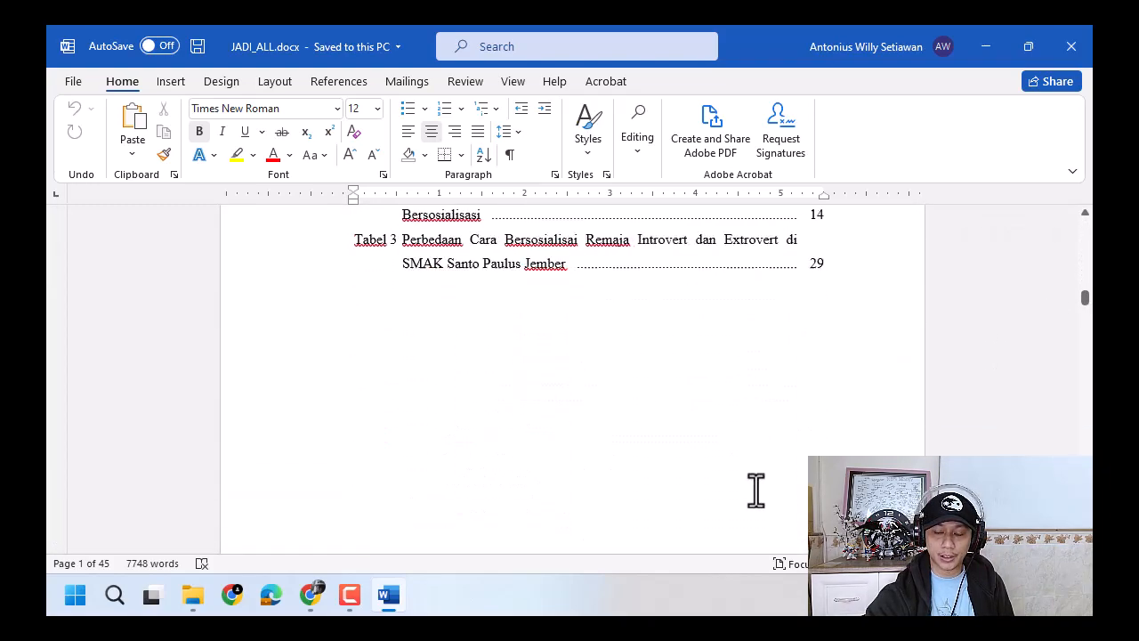
{"action": "scroll", "coordinate": [750, 496], "scroll_direction": "down", "scroll_amount": 4}
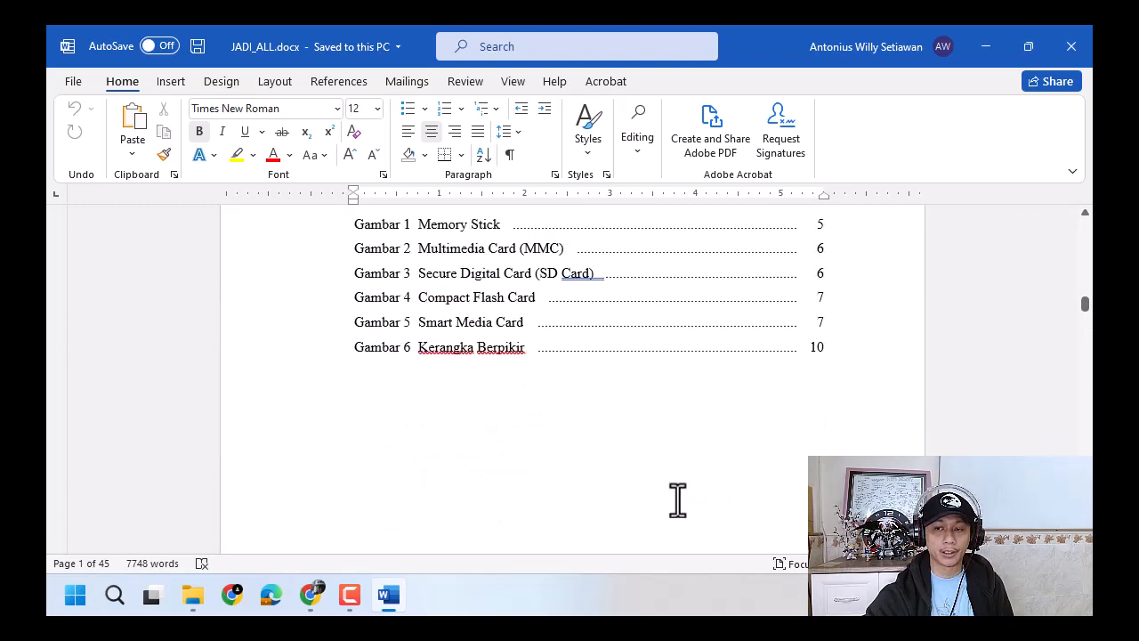
{"action": "scroll", "coordinate": [673, 500], "scroll_direction": "down", "scroll_amount": 5}
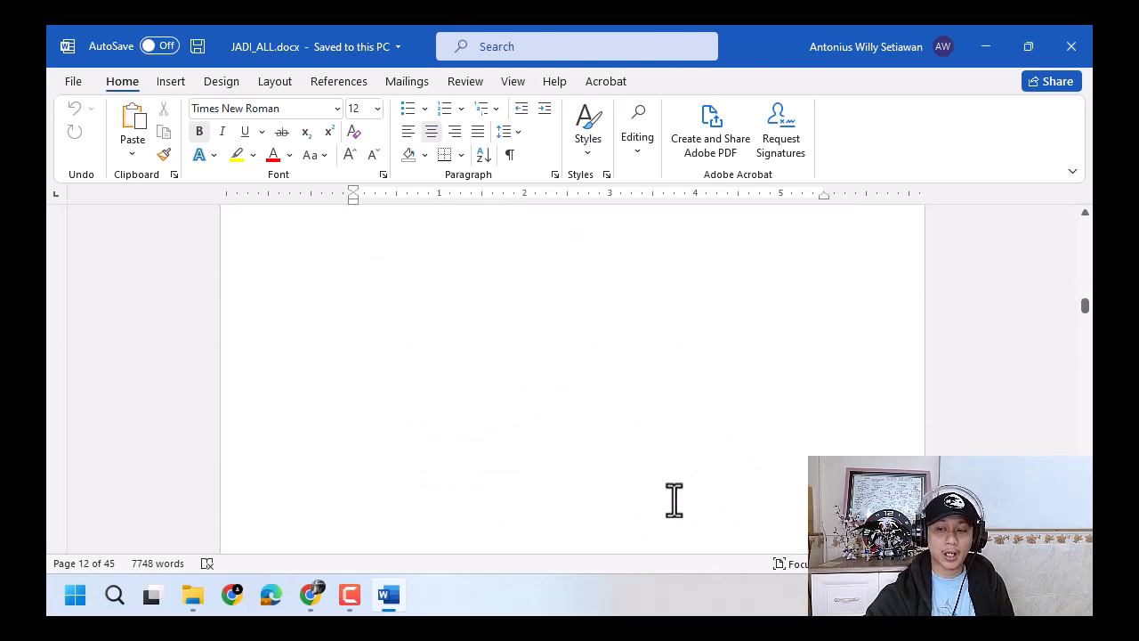
{"action": "scroll", "coordinate": [674, 500], "scroll_direction": "down", "scroll_amount": 2}
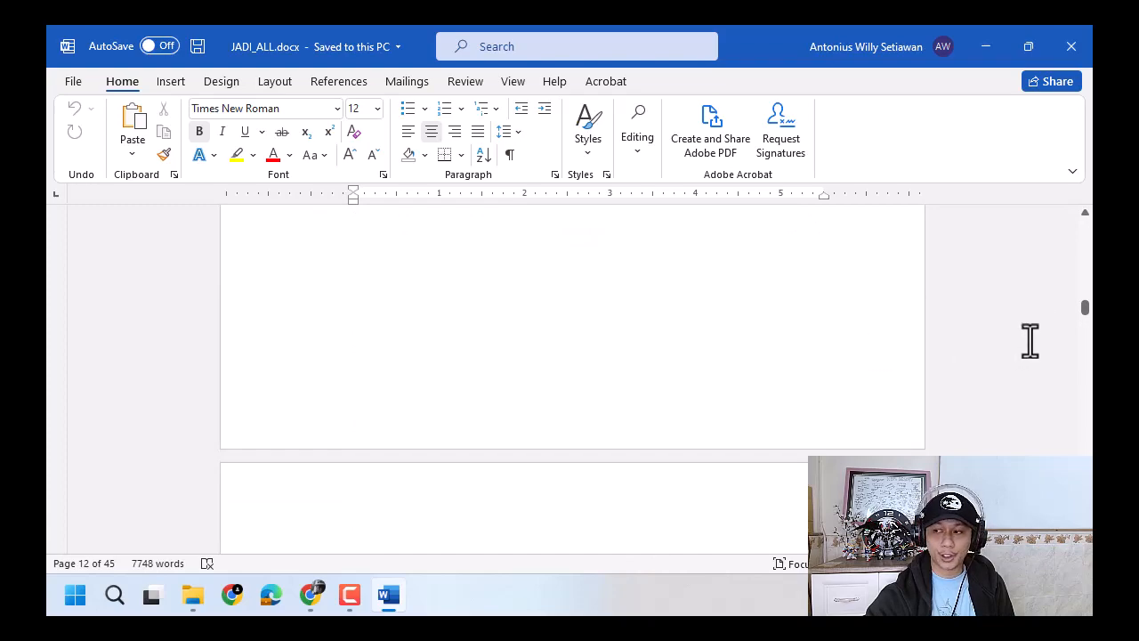
{"action": "scroll", "coordinate": [852, 430], "scroll_direction": "down", "scroll_amount": 5}
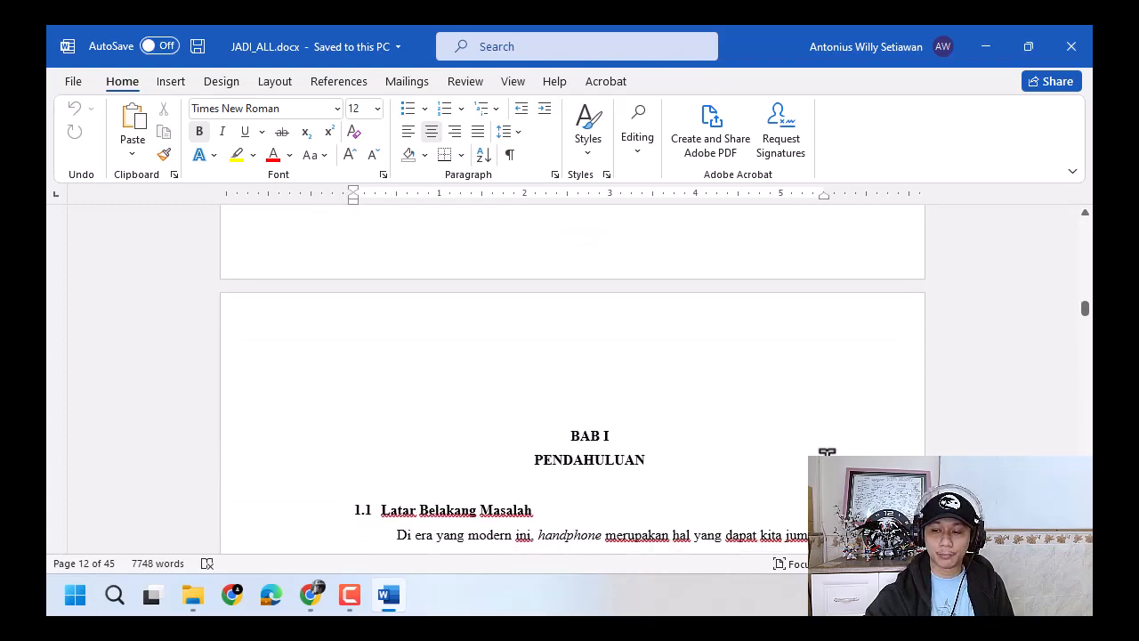
Step: Examine the end of the paper from the section 5.2 recommendations to the DAFTAR PUSTAKA page
{"action": "left_click", "coordinate": [1085, 310]}
{"action": "left_click_drag", "start_coordinate": [1085, 311], "coordinate": [1084, 427]}
{"action": "left_click_drag", "start_coordinate": [1084, 494], "coordinate": [1084, 506]}
{"action": "scroll", "coordinate": [769, 488], "scroll_direction": "down", "scroll_amount": 6}
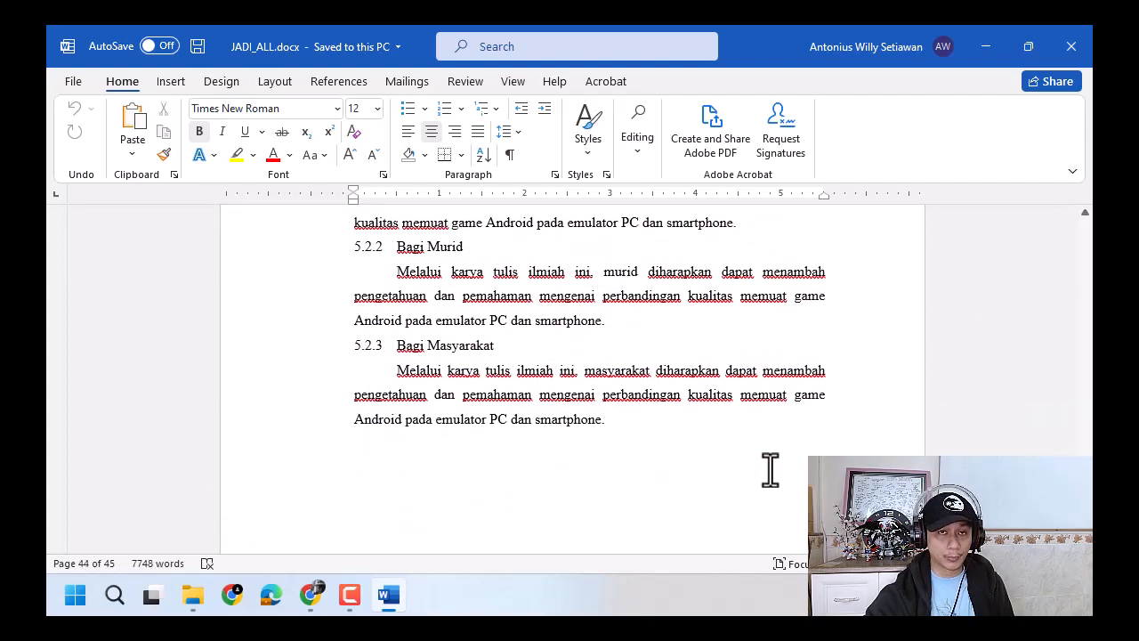
{"action": "scroll", "coordinate": [769, 469], "scroll_direction": "down", "scroll_amount": 8}
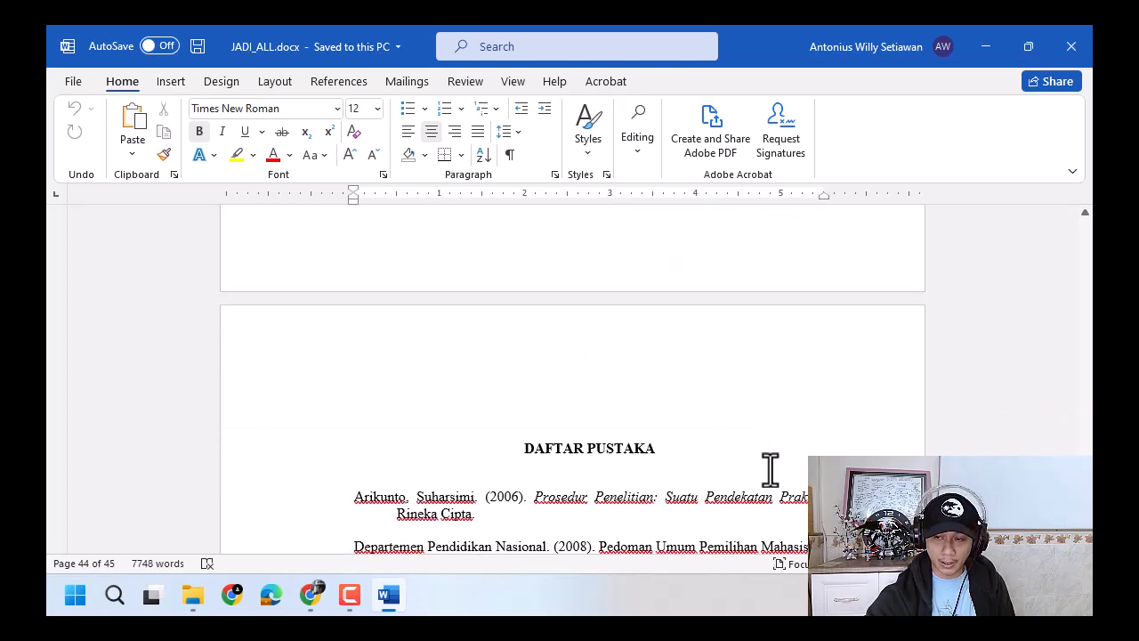
{"action": "left_click", "coordinate": [737, 433]}
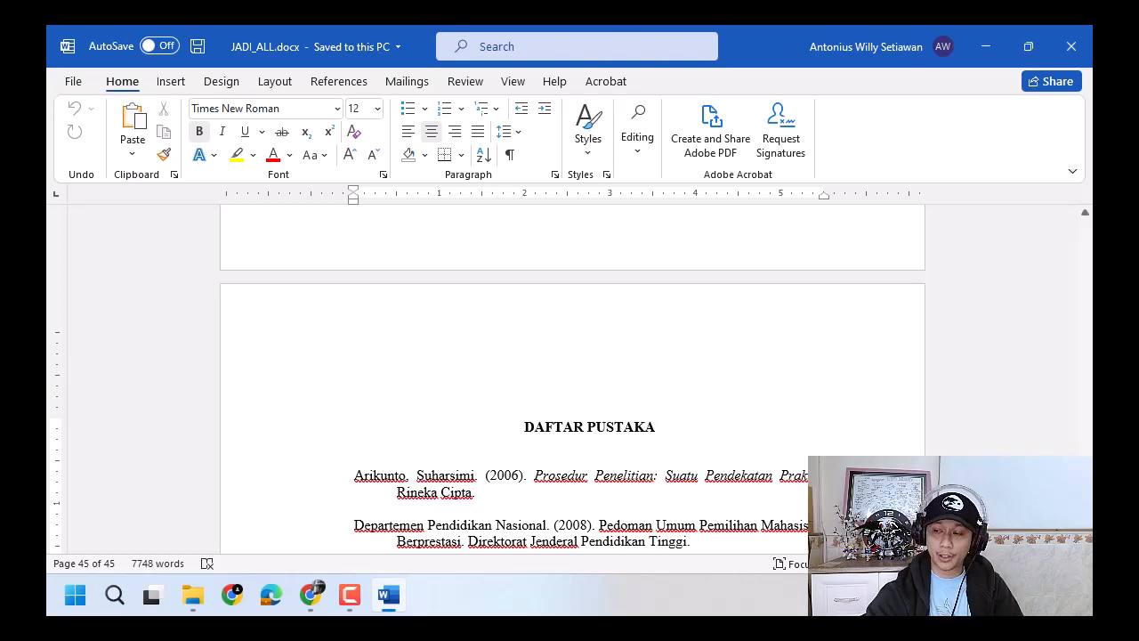
Step: Review the BAB V PENUTUP page and highlight the text of section 5.1 Kesimpulan
{"action": "scroll", "coordinate": [573, 378], "scroll_direction": "up", "scroll_amount": 15}
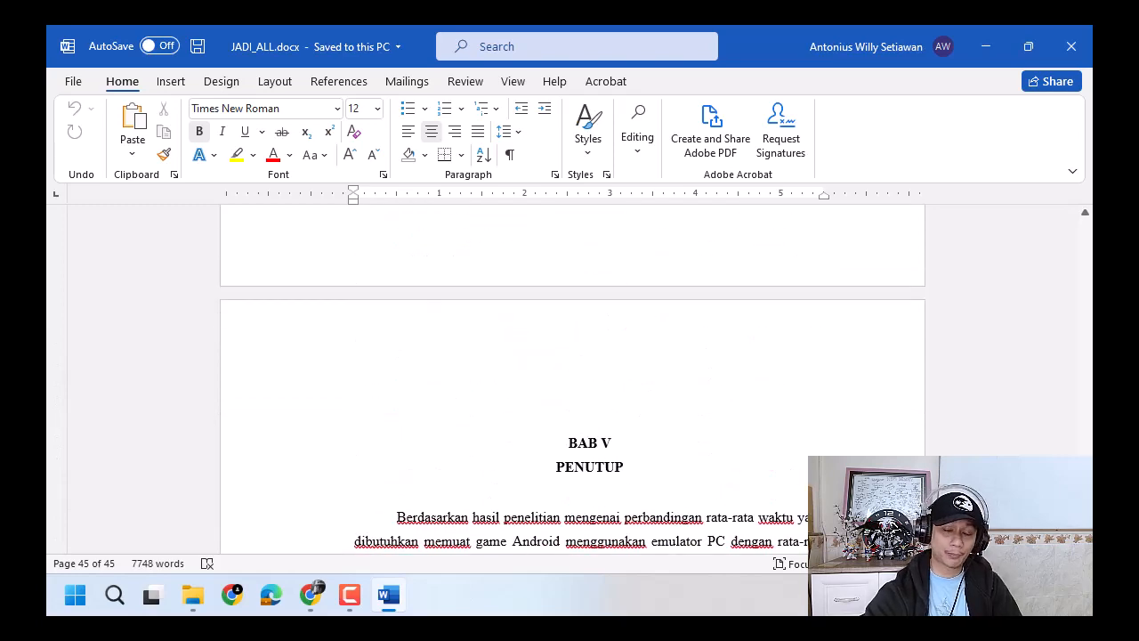
{"action": "scroll", "coordinate": [572, 378], "scroll_direction": "up", "scroll_amount": 3}
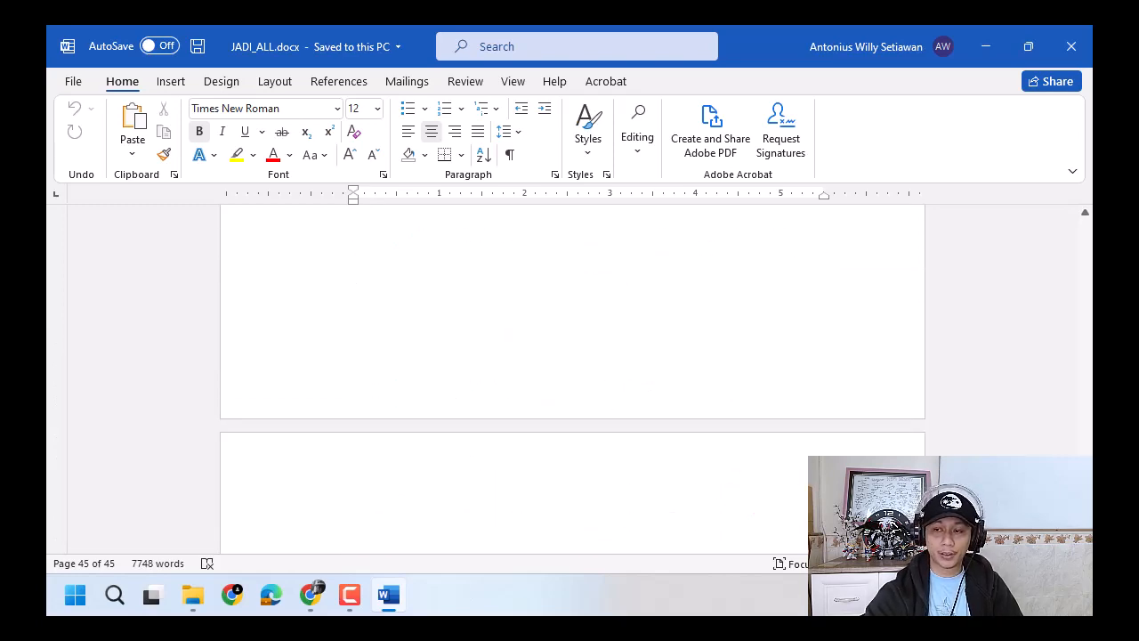
{"action": "scroll", "coordinate": [572, 378], "scroll_direction": "down", "scroll_amount": 3}
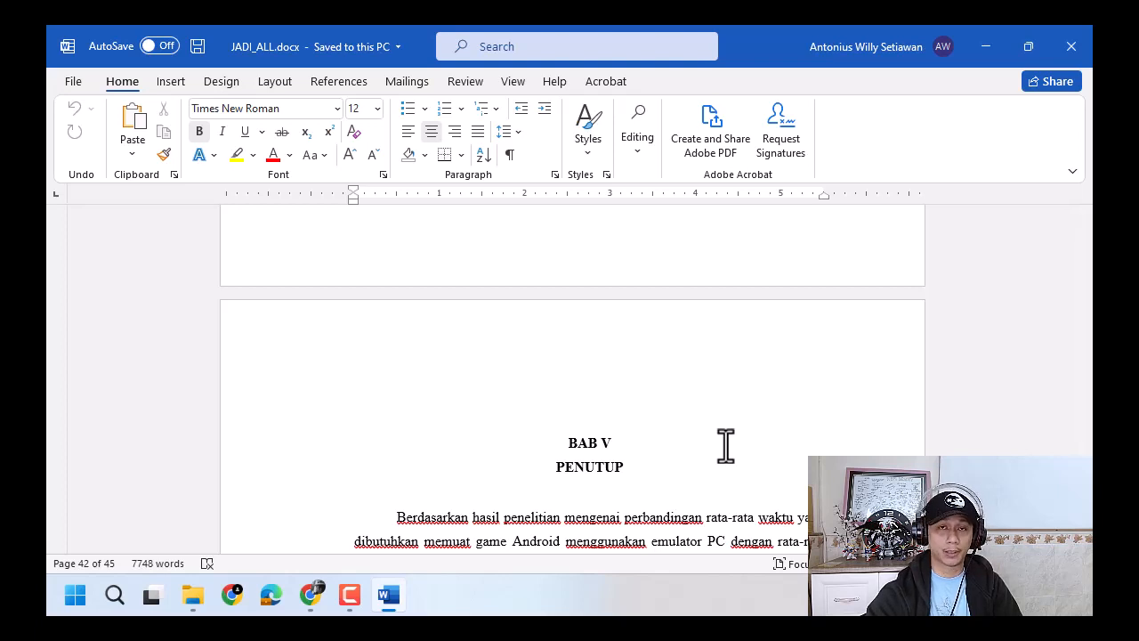
{"action": "scroll", "coordinate": [725, 445], "scroll_direction": "down", "scroll_amount": 3}
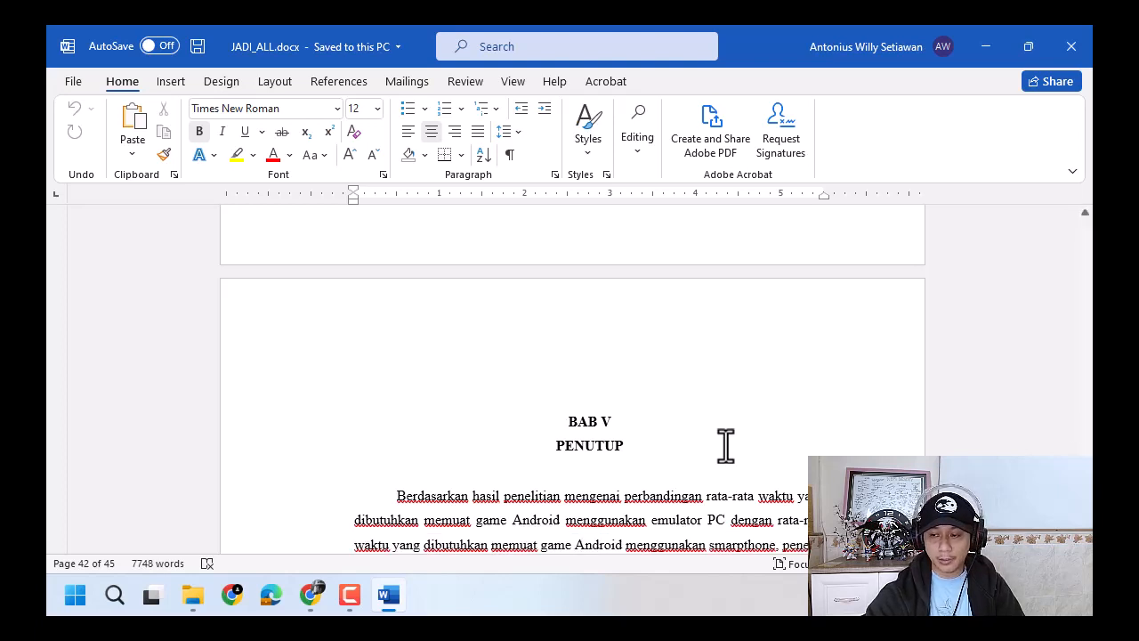
{"action": "left_click_drag", "start_coordinate": [489, 369], "coordinate": [706, 552]}
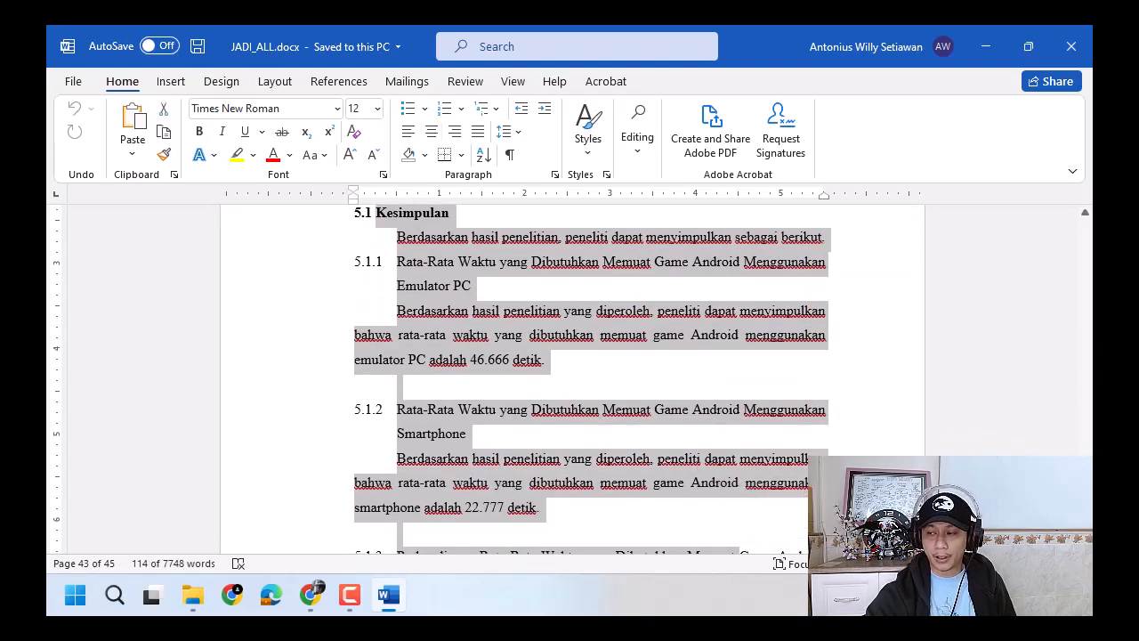
{"action": "scroll", "coordinate": [684, 371], "scroll_direction": "up", "scroll_amount": 10}
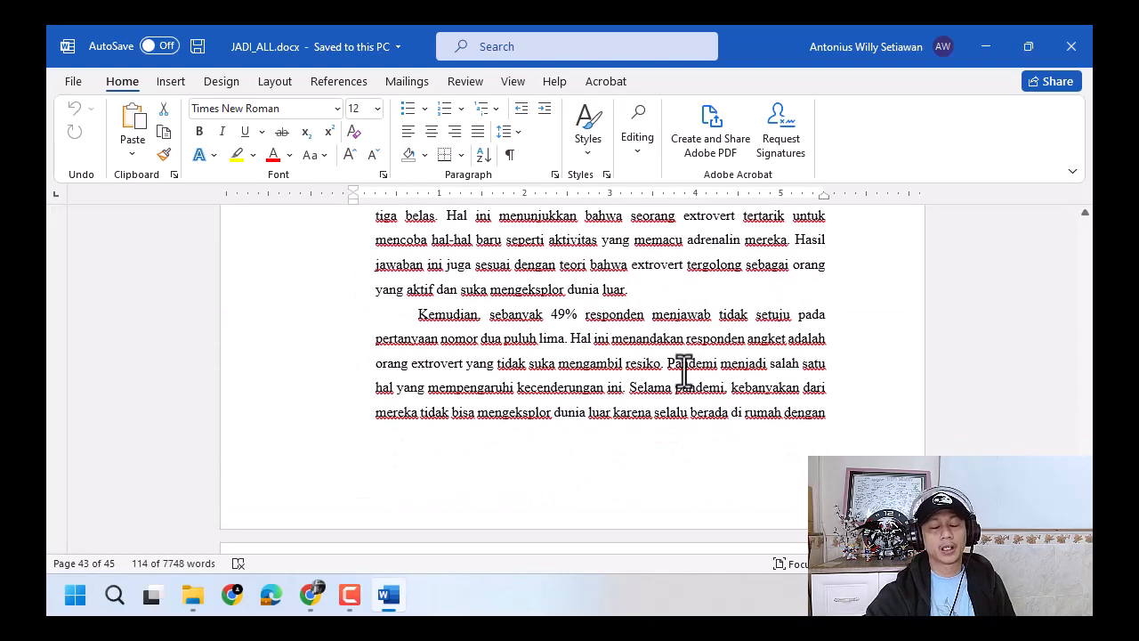
Step: Check the first-line indent of the paragraph beginning "Kemudian, sebanyak 49% responden"
{"action": "left_click", "coordinate": [715, 362]}
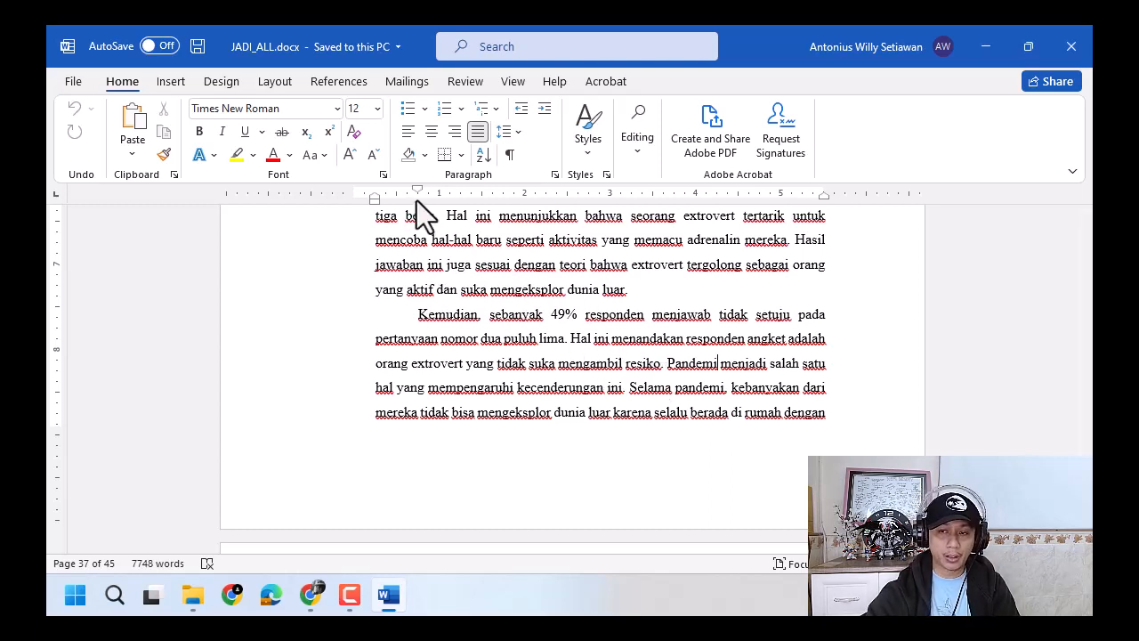
{"action": "left_click_drag", "start_coordinate": [416, 190], "coordinate": [417, 191]}
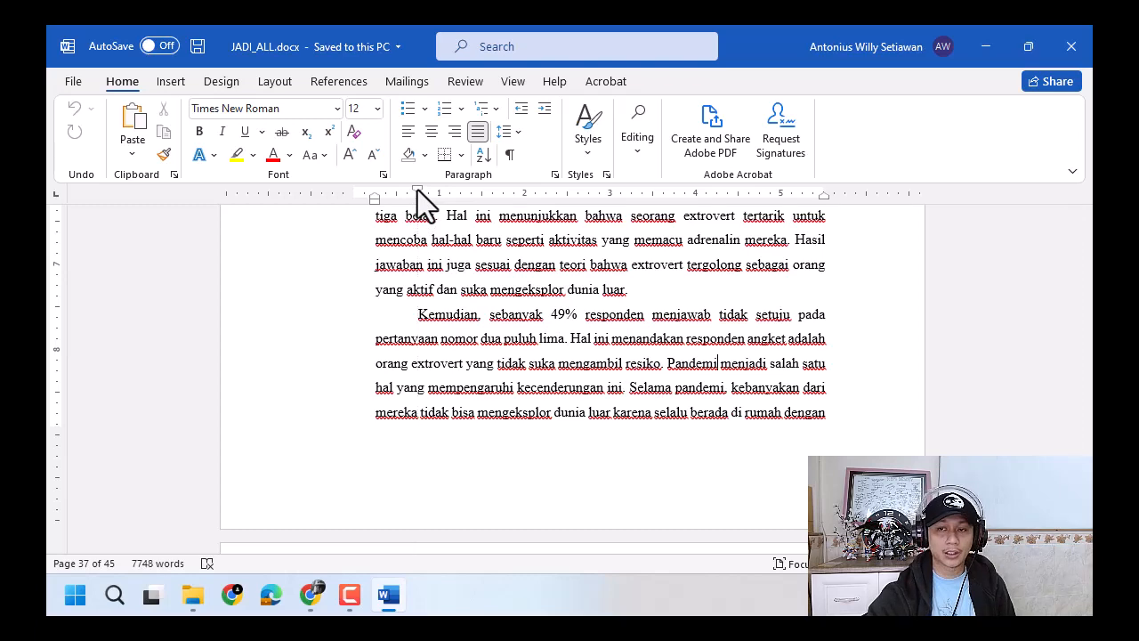
{"action": "left_click", "coordinate": [461, 109]}
{"action": "left_click", "coordinate": [725, 450]}
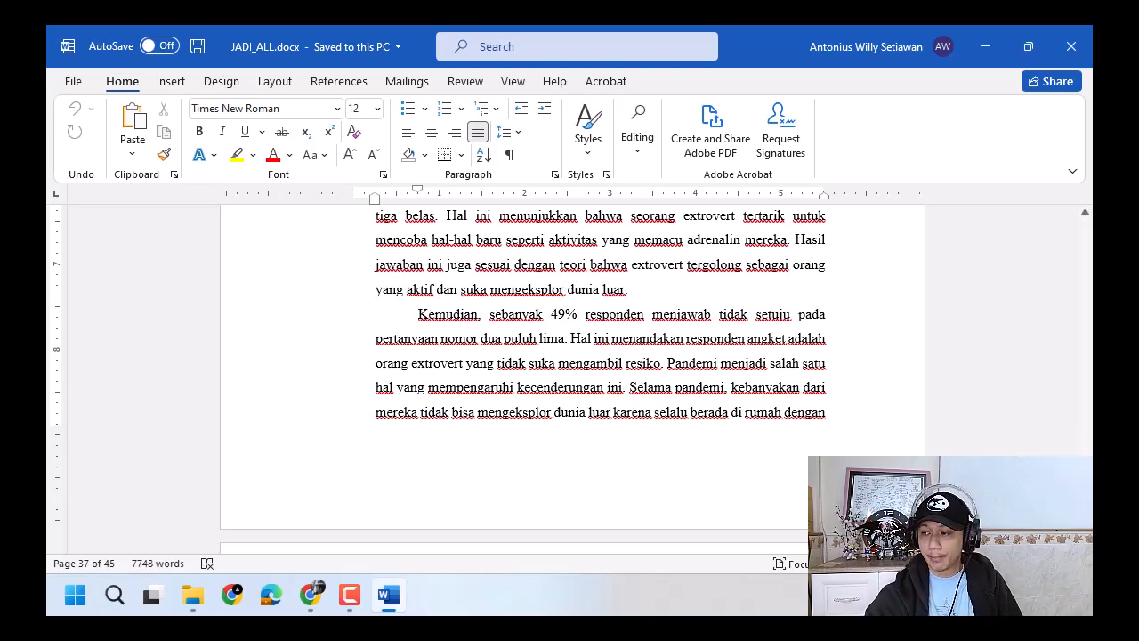
Step: Look over the paper from the bibliography back to the title page, and through the approval page and abstract to BAB I
{"action": "left_click_drag", "start_coordinate": [1086, 479], "coordinate": [1085, 442]}
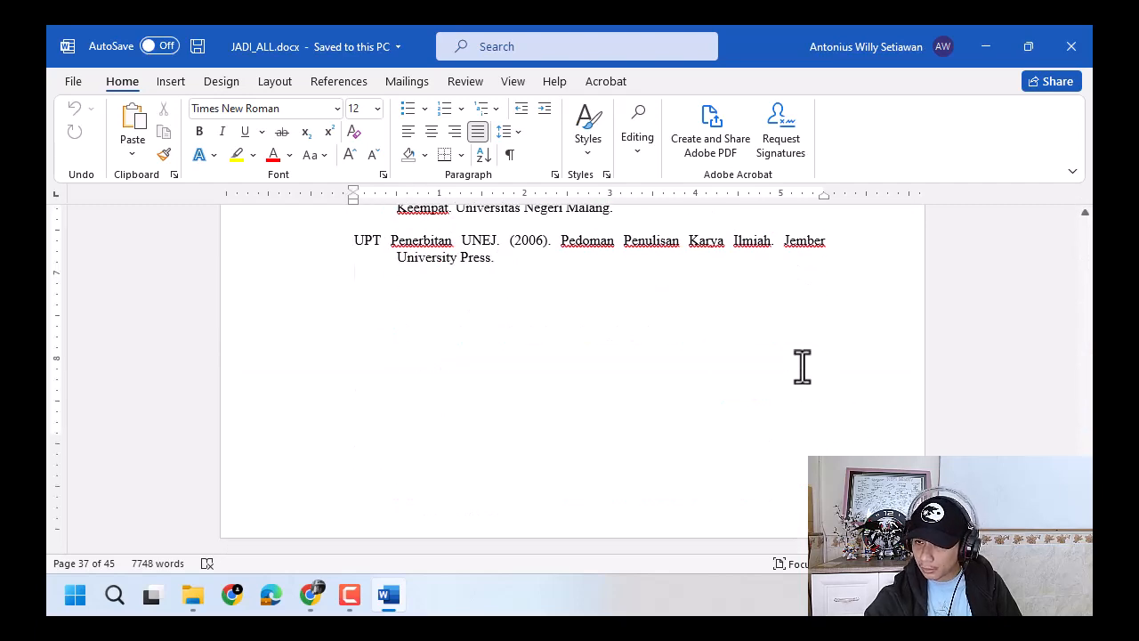
{"action": "left_click_drag", "start_coordinate": [1086, 477], "coordinate": [1090, 216]}
{"action": "scroll", "coordinate": [751, 308], "scroll_direction": "down", "scroll_amount": 4}
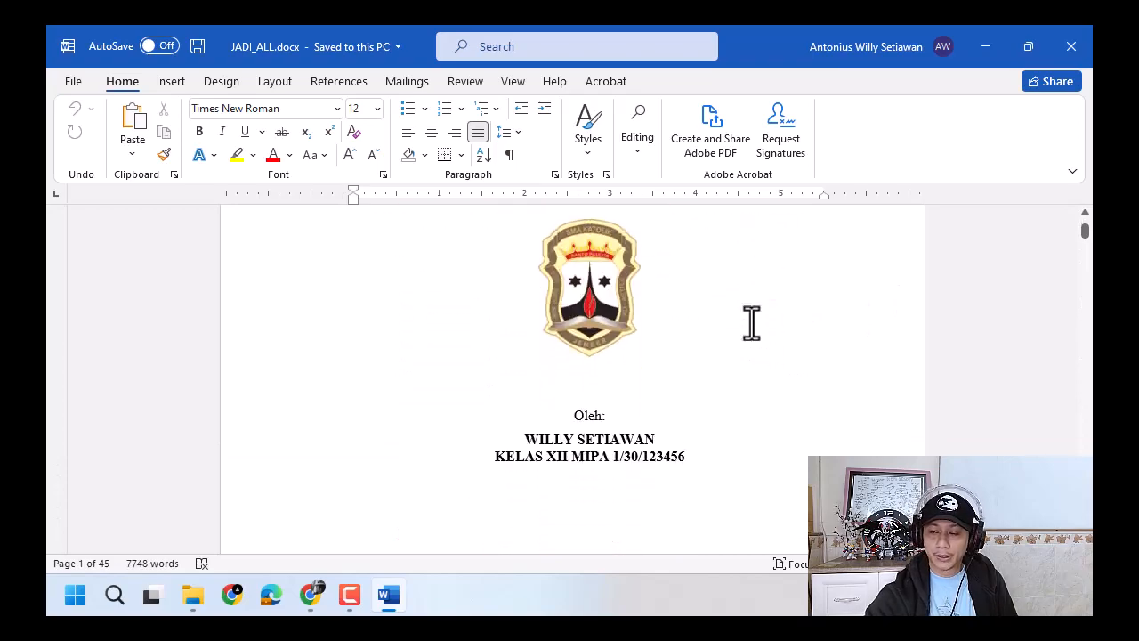
{"action": "scroll", "coordinate": [750, 326], "scroll_direction": "up", "scroll_amount": 5}
{"action": "scroll", "coordinate": [750, 326], "scroll_direction": "down", "scroll_amount": 15}
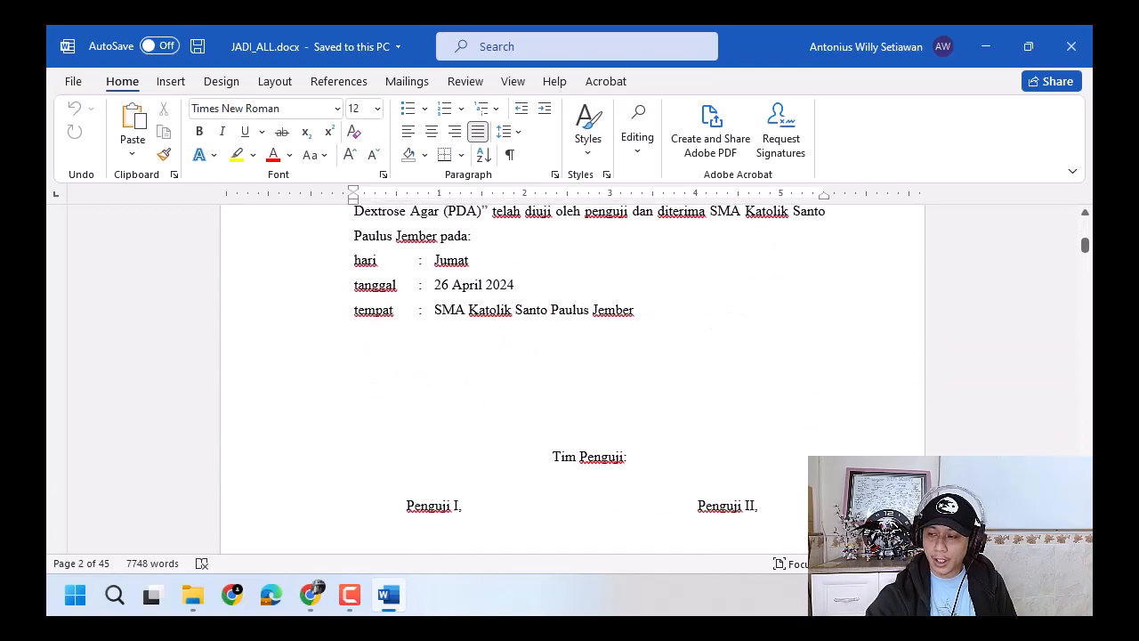
{"action": "scroll", "coordinate": [750, 325], "scroll_direction": "down", "scroll_amount": 20}
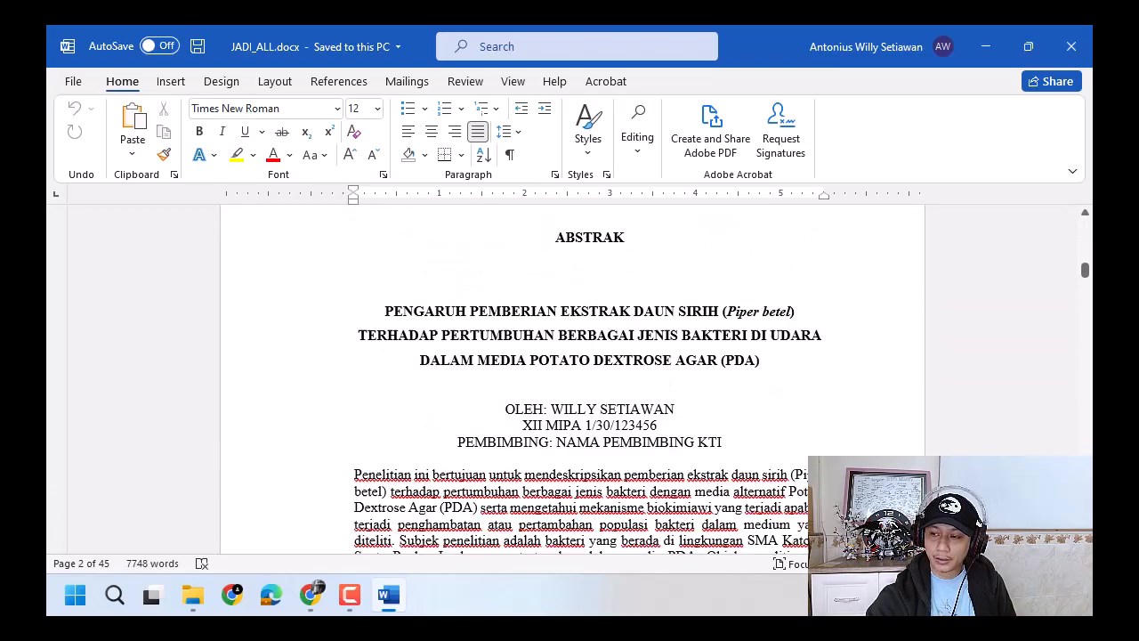
{"action": "scroll", "coordinate": [750, 325], "scroll_direction": "down", "scroll_amount": 20}
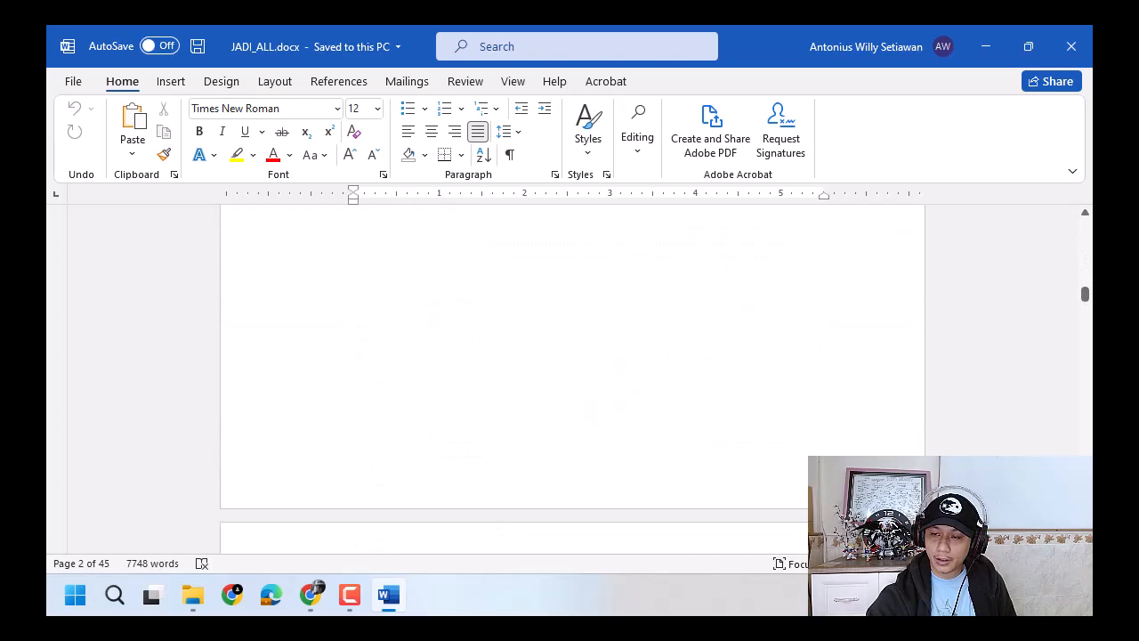
{"action": "scroll", "coordinate": [572, 374], "scroll_direction": "down", "scroll_amount": 20}
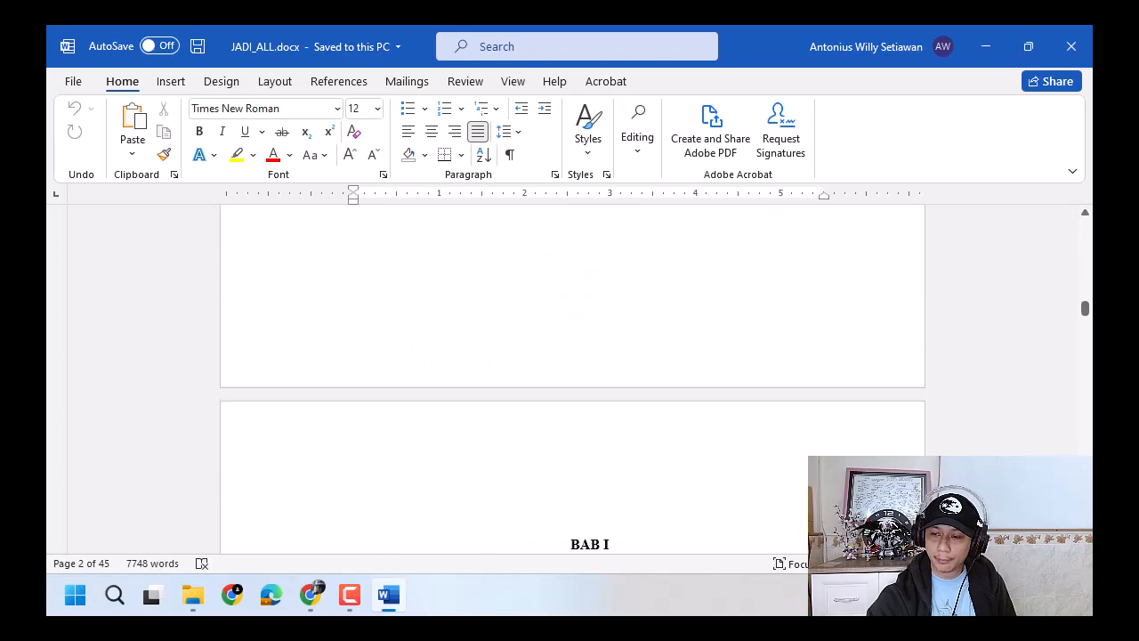
{"action": "scroll", "coordinate": [831, 394], "scroll_direction": "up", "scroll_amount": 3}
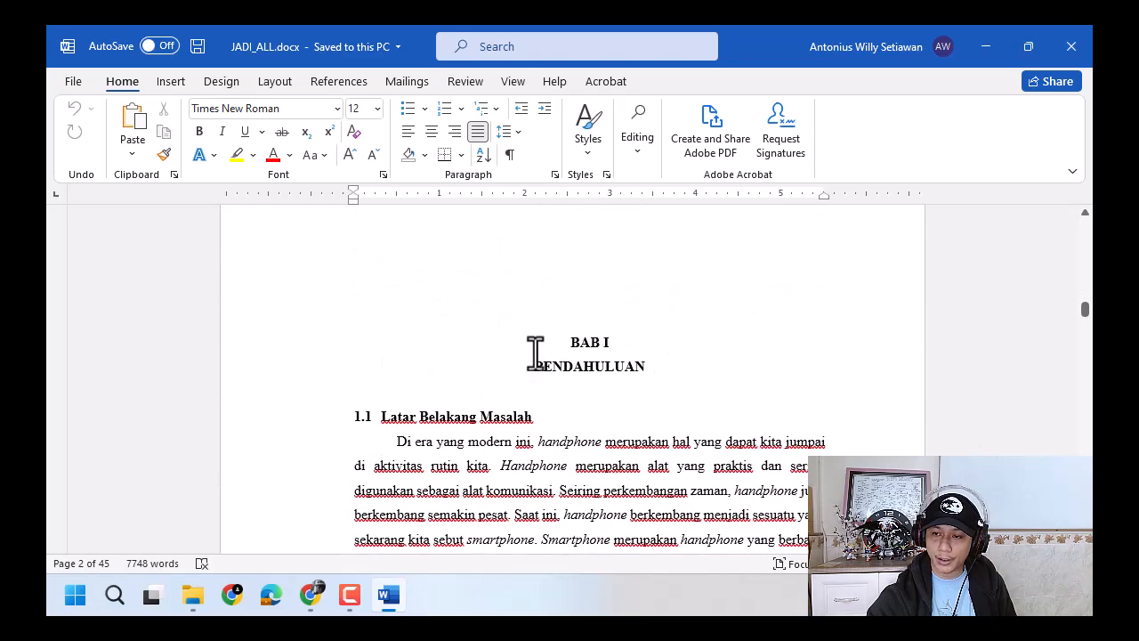
Step: Compare the list of figures page with the first chapter page and place the cursor before the BAB I heading
{"action": "left_click", "coordinate": [541, 347]}
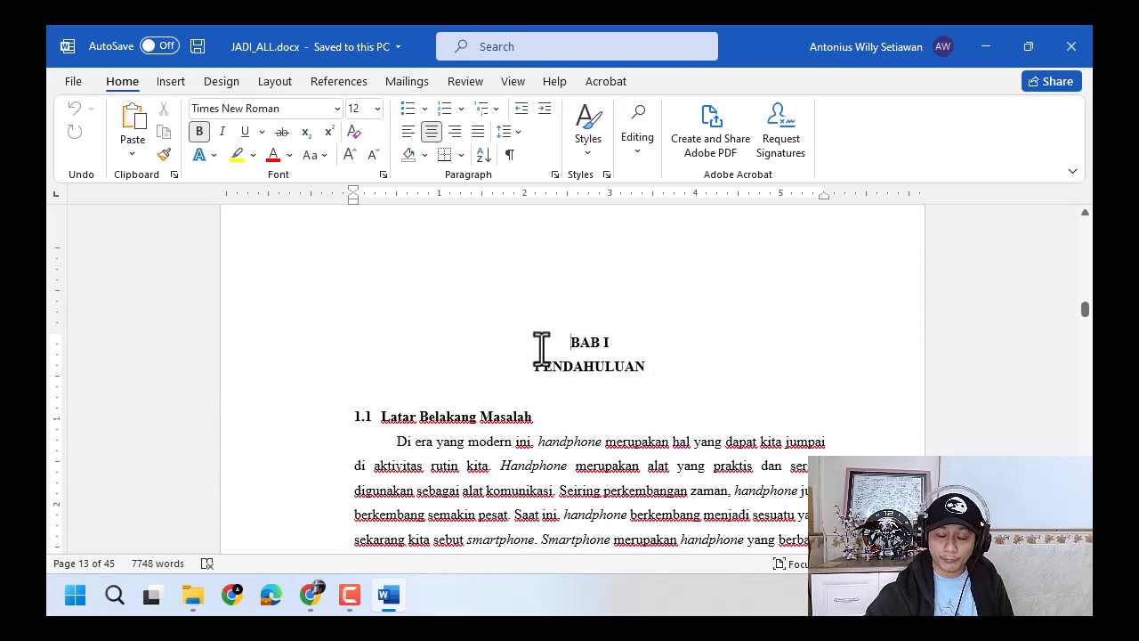
{"action": "scroll", "coordinate": [541, 349], "scroll_direction": "up", "scroll_amount": 9}
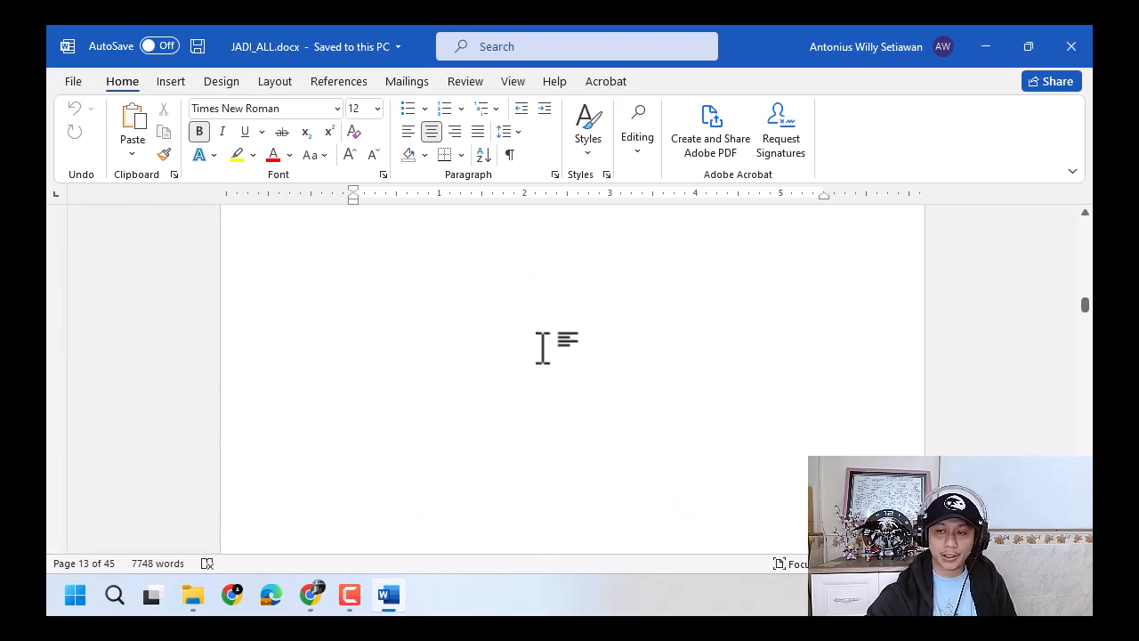
{"action": "scroll", "coordinate": [541, 349], "scroll_direction": "up", "scroll_amount": 2}
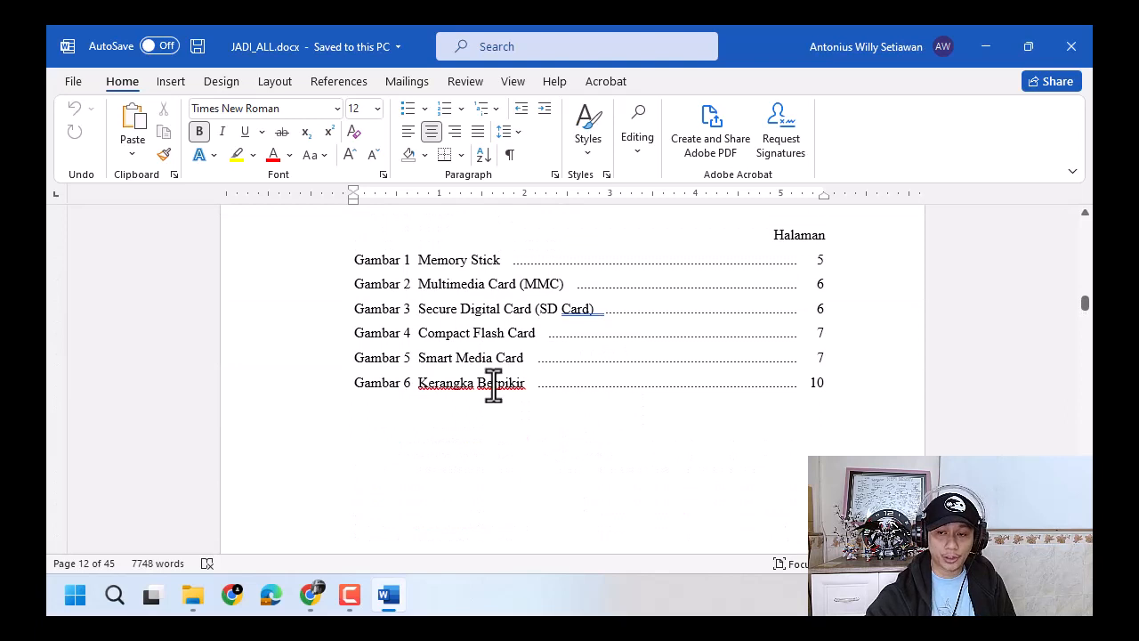
{"action": "left_click", "coordinate": [563, 450]}
{"action": "key", "text": "ctrl"}
{"action": "key", "text": "ctrl"}
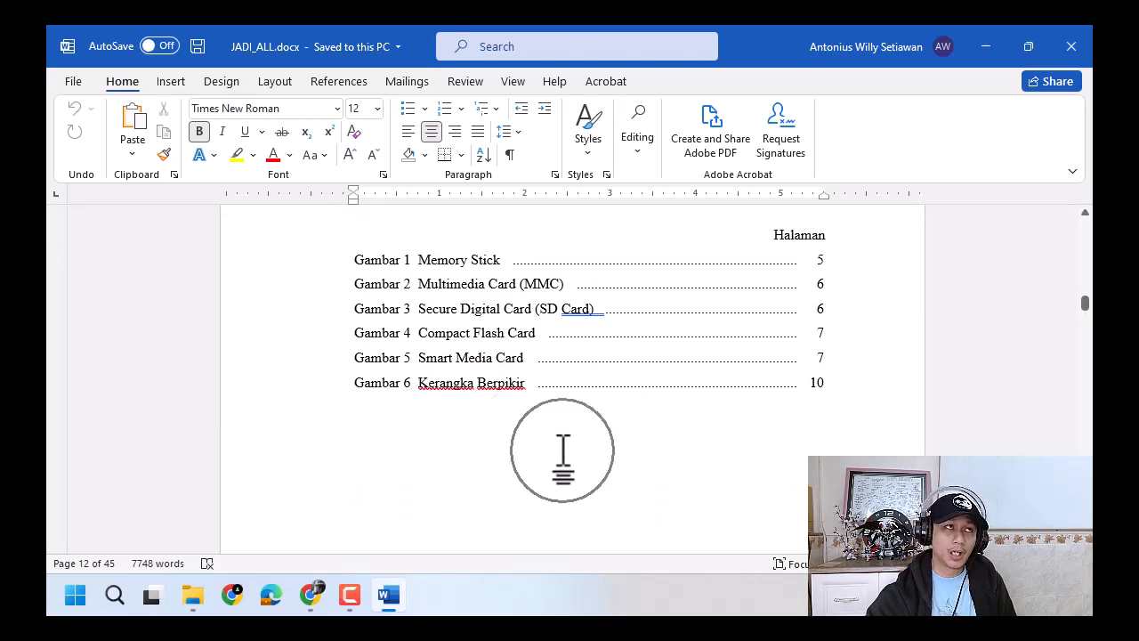
{"action": "scroll", "coordinate": [563, 452], "scroll_direction": "down", "scroll_amount": 5}
{"action": "scroll", "coordinate": [562, 452], "scroll_direction": "down", "scroll_amount": 5}
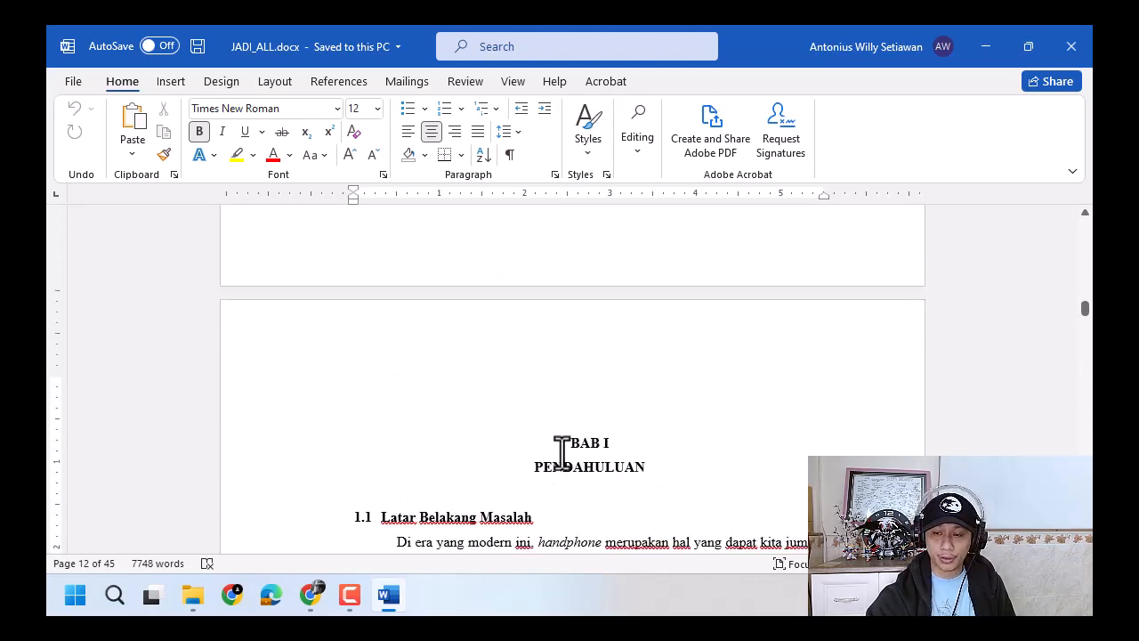
{"action": "left_click", "coordinate": [560, 452]}
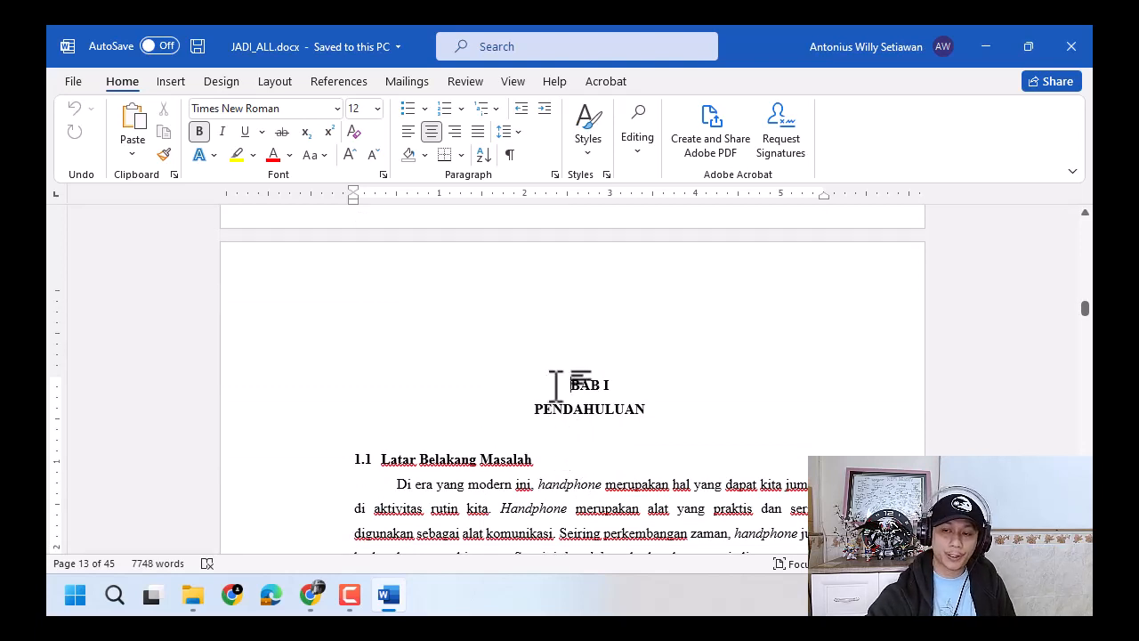
{"action": "key", "text": "ctrl"}
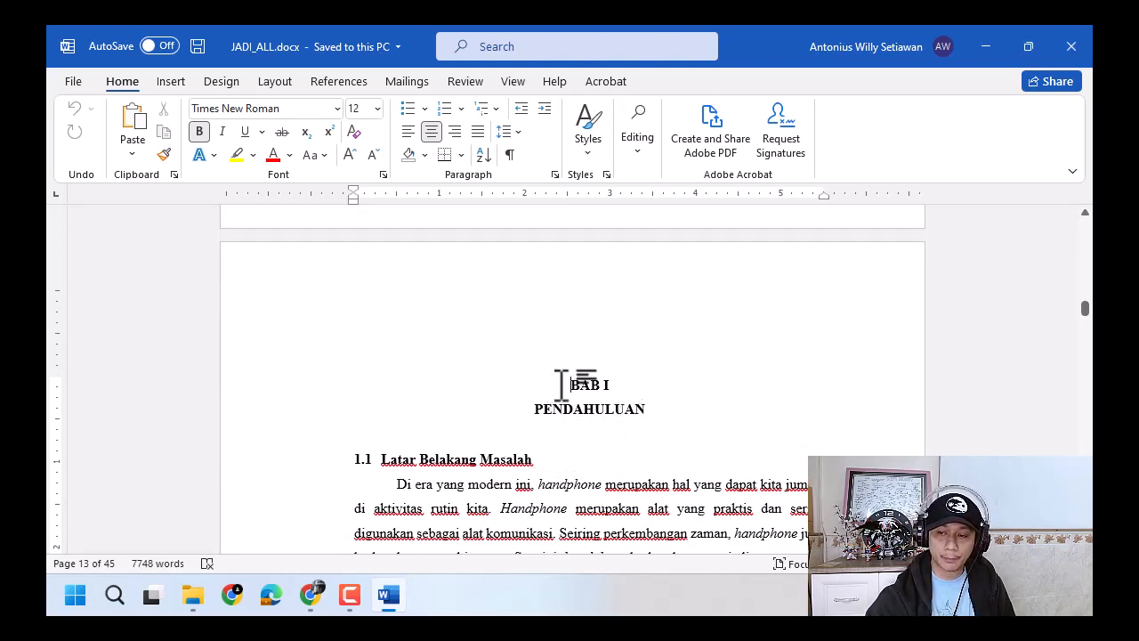
{"action": "key", "text": "ctrl"}
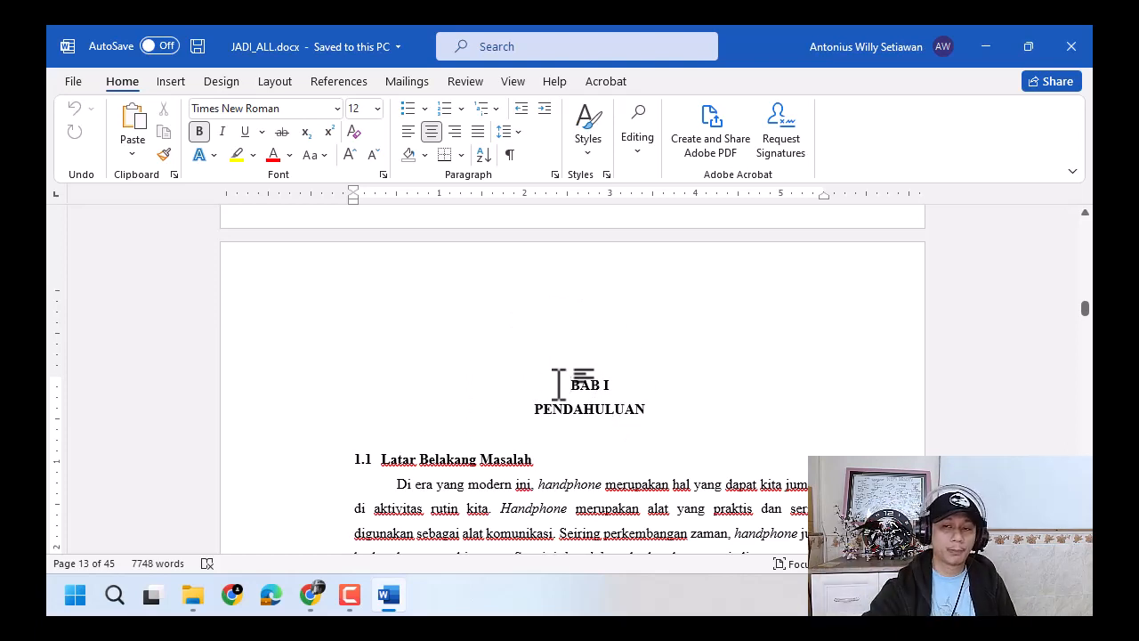
Step: Open the header area of the BAB I page for editing
{"action": "scroll", "coordinate": [559, 374], "scroll_direction": "up", "scroll_amount": 3}
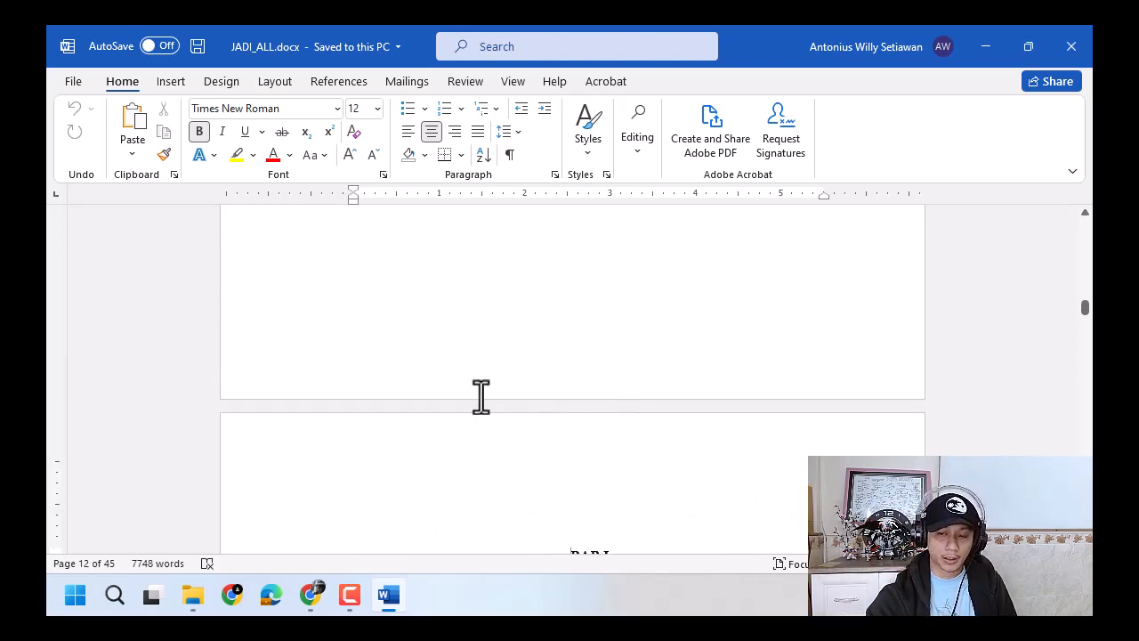
{"action": "double_click", "coordinate": [434, 447]}
{"action": "scroll", "coordinate": [300, 389], "scroll_direction": "down", "scroll_amount": 1}
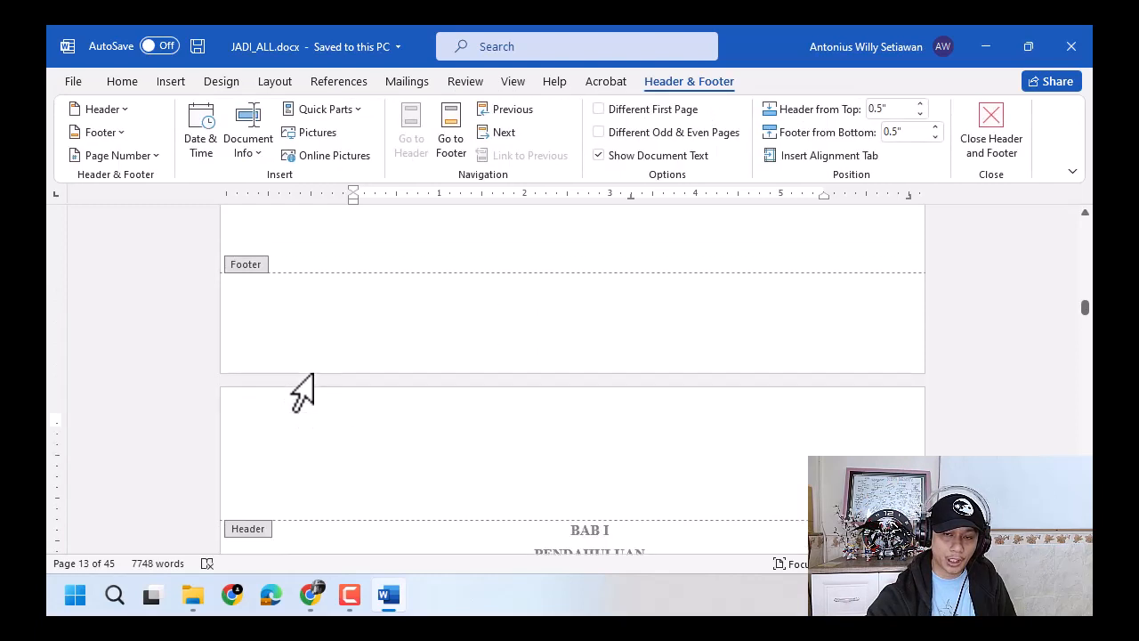
Step: Close header editing and insert a Next Page section break before the BAB I heading
{"action": "left_click", "coordinate": [268, 261]}
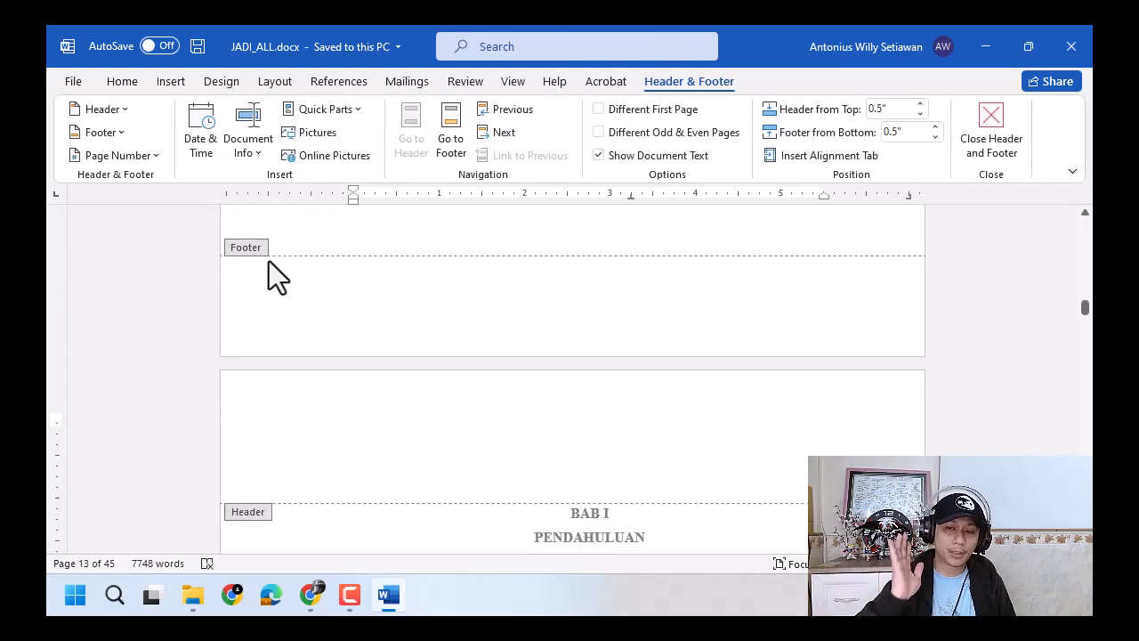
{"action": "left_click", "coordinate": [994, 144]}
{"action": "left_click", "coordinate": [558, 525]}
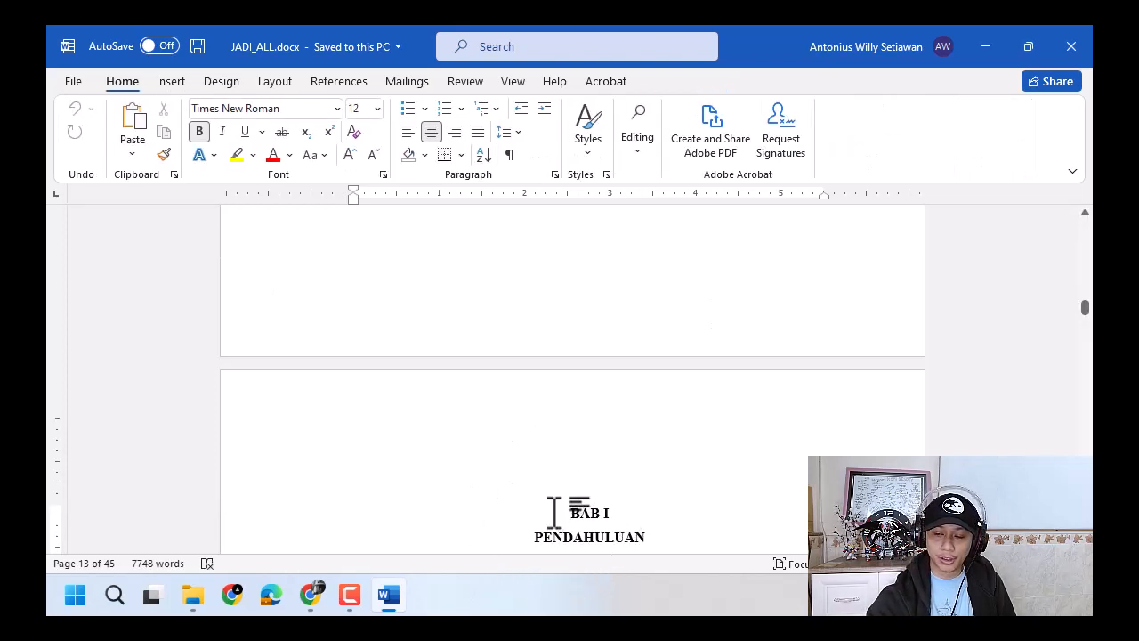
{"action": "scroll", "coordinate": [554, 507], "scroll_direction": "down", "scroll_amount": 3}
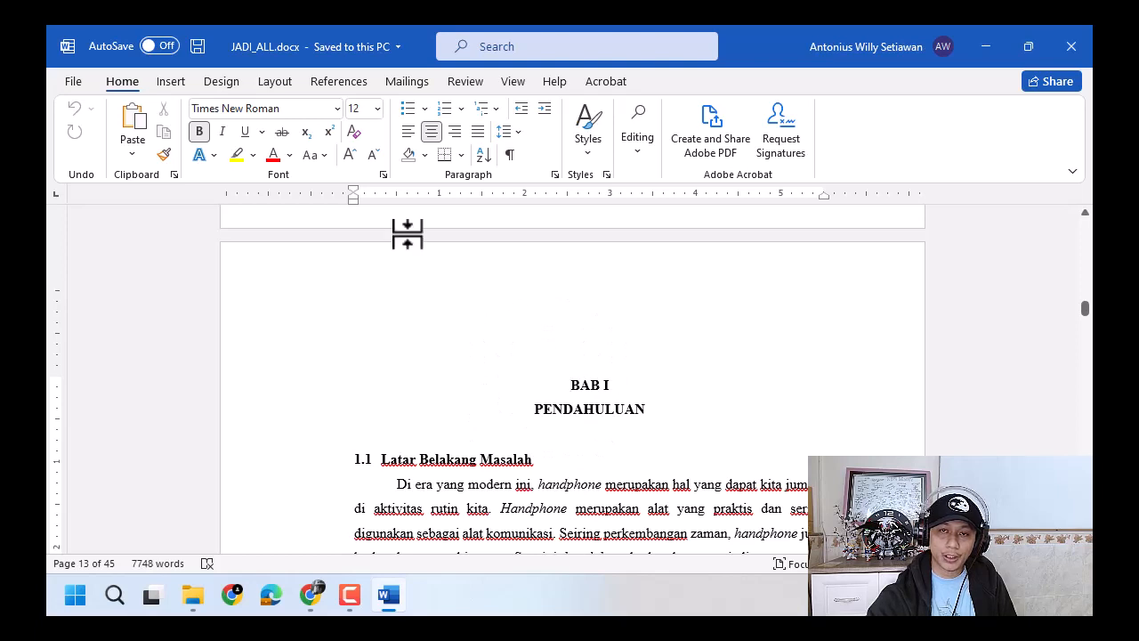
{"action": "left_click", "coordinate": [274, 82]}
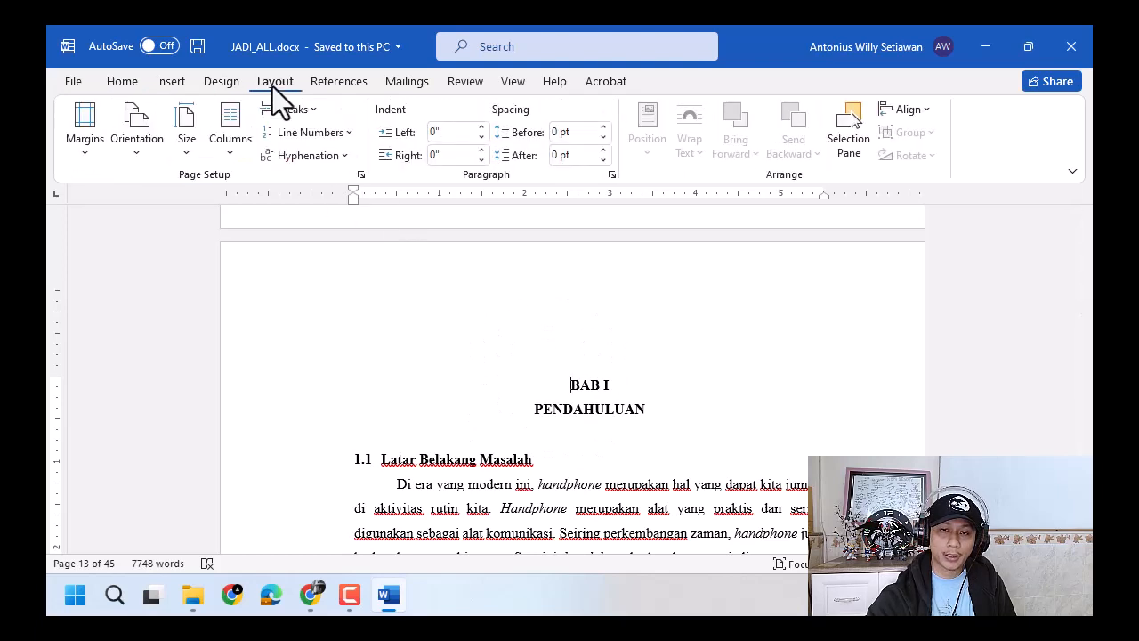
{"action": "left_click", "coordinate": [286, 108]}
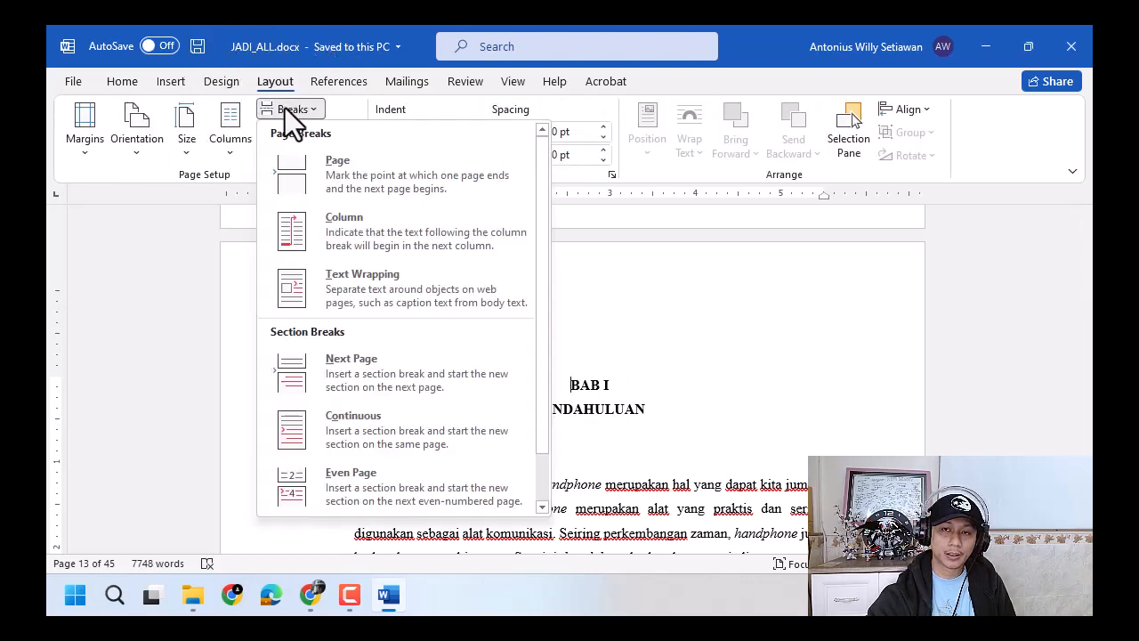
{"action": "left_click", "coordinate": [370, 369]}
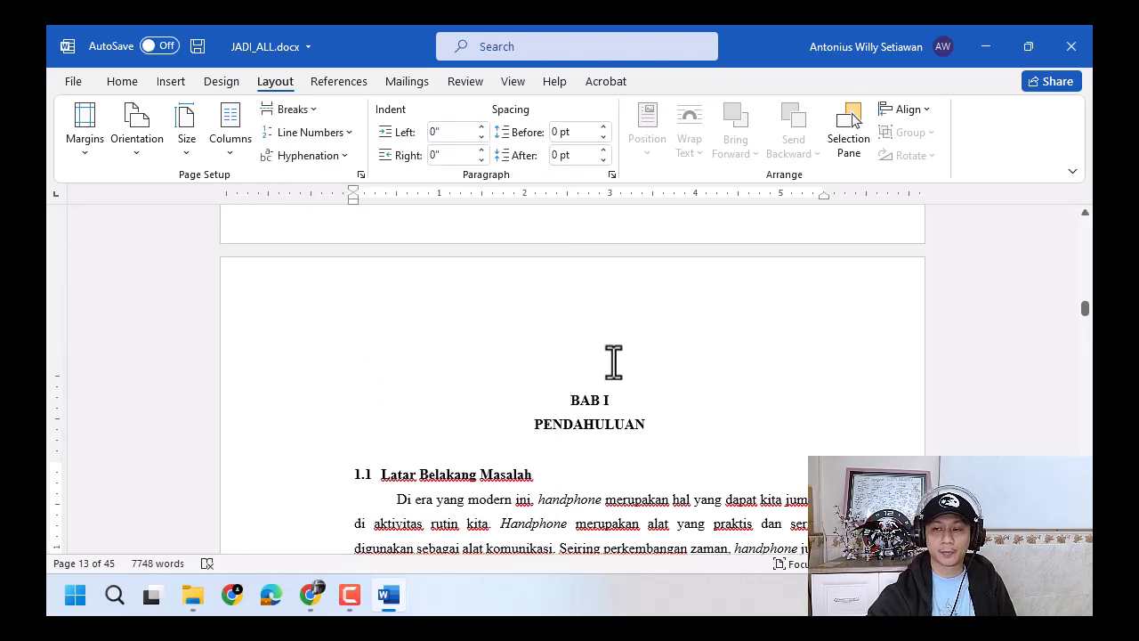
Step: Check the section labels of the footer before the BAB I page and of the header on the BAB I page
{"action": "scroll", "coordinate": [612, 360], "scroll_direction": "up", "scroll_amount": 5}
{"action": "scroll", "coordinate": [601, 347], "scroll_direction": "down", "scroll_amount": 3}
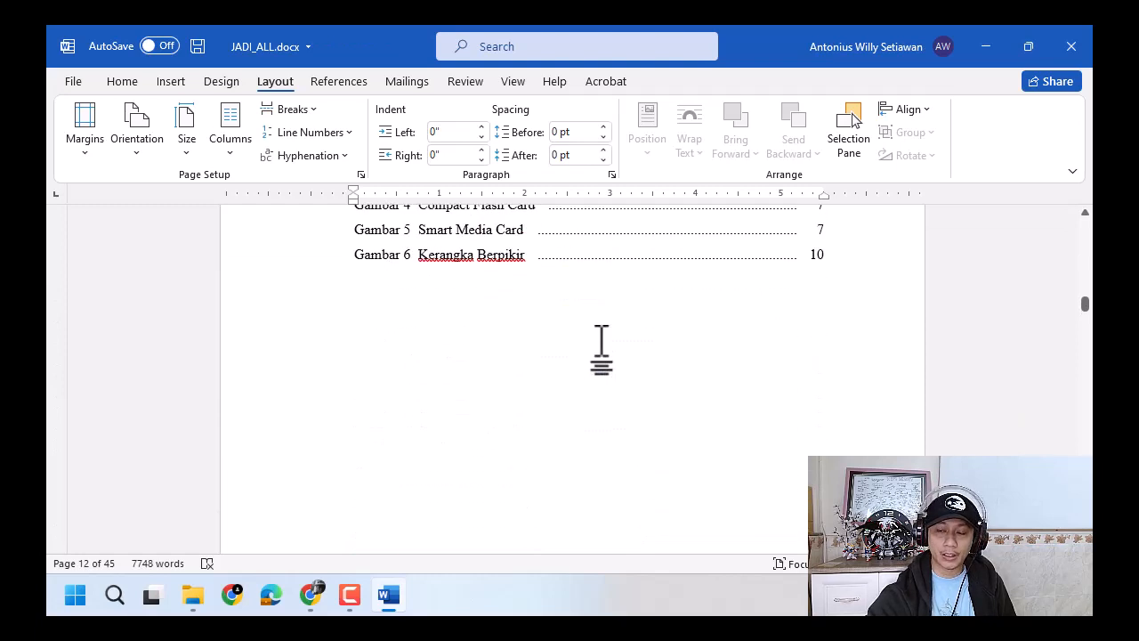
{"action": "scroll", "coordinate": [602, 347], "scroll_direction": "down", "scroll_amount": 3}
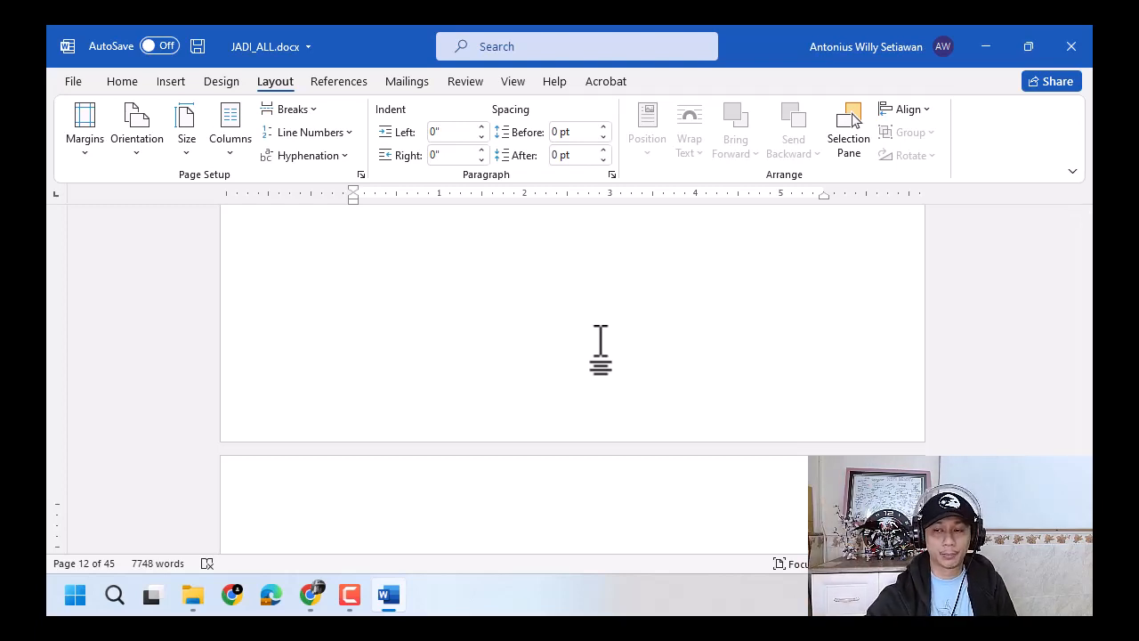
{"action": "scroll", "coordinate": [600, 347], "scroll_direction": "down", "scroll_amount": 3}
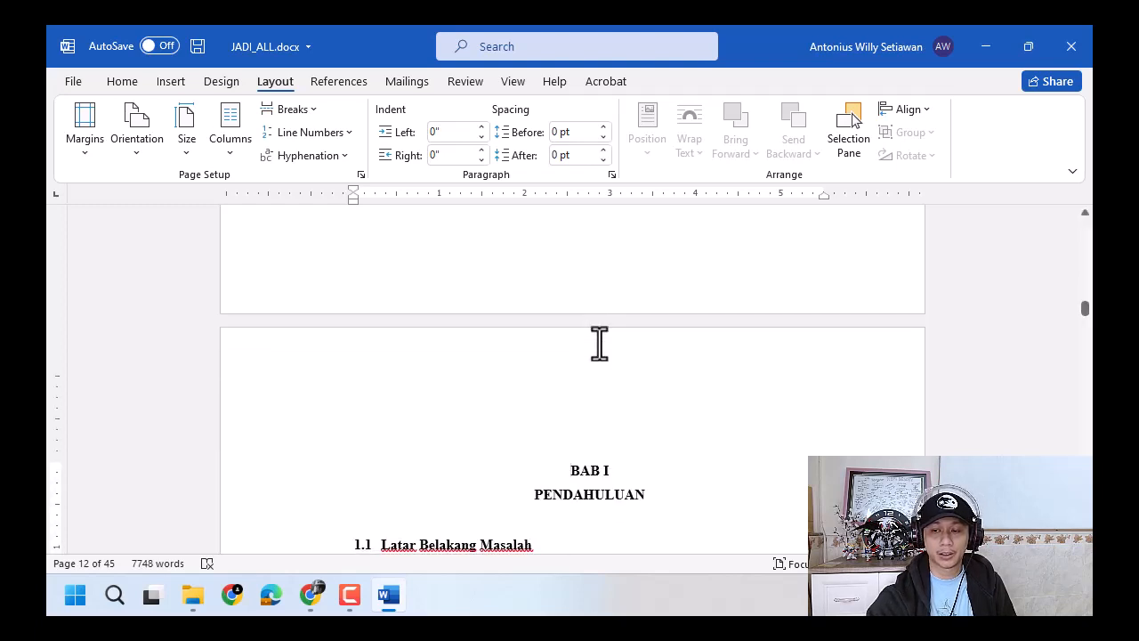
{"action": "left_click", "coordinate": [526, 440]}
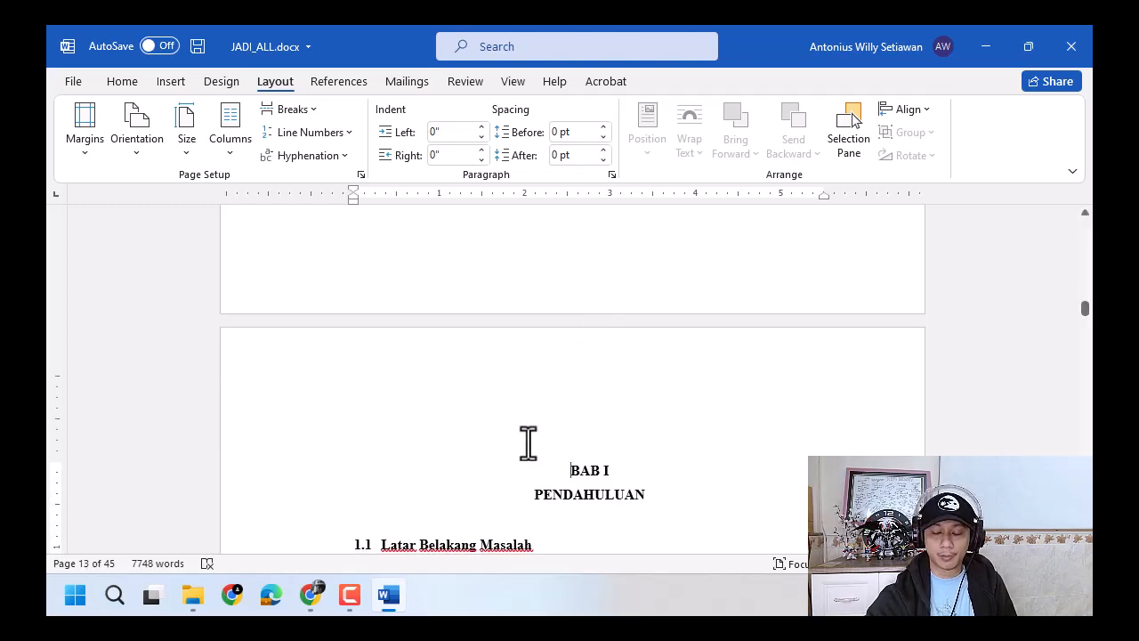
{"action": "double_click", "coordinate": [473, 379]}
{"action": "scroll", "coordinate": [315, 331], "scroll_direction": "up", "scroll_amount": 1}
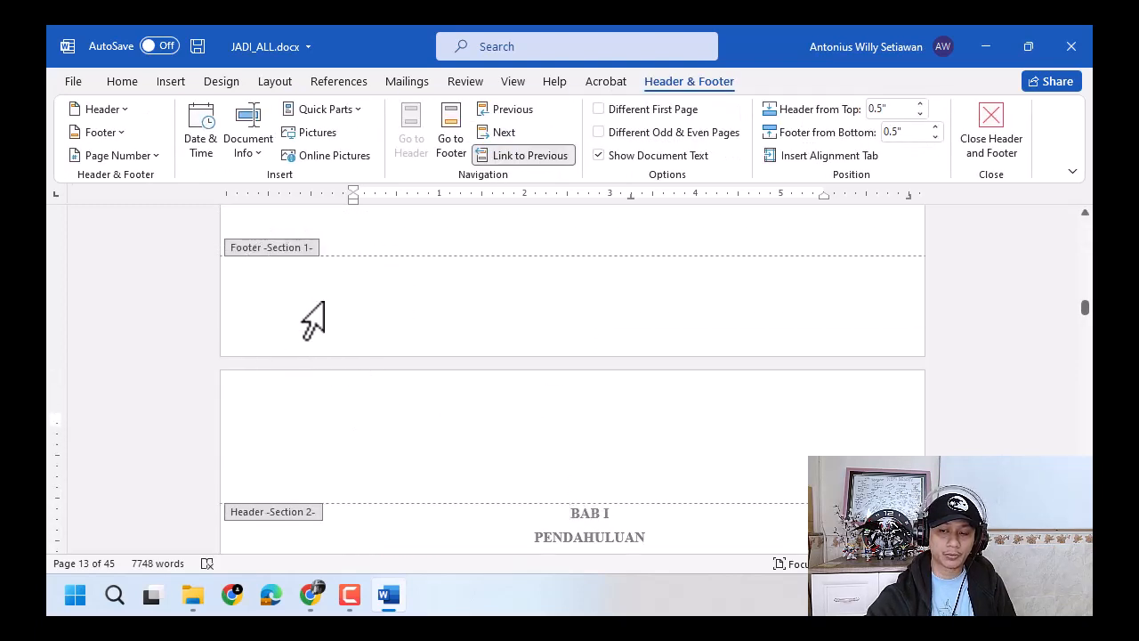
{"action": "scroll", "coordinate": [311, 320], "scroll_direction": "down", "scroll_amount": 1}
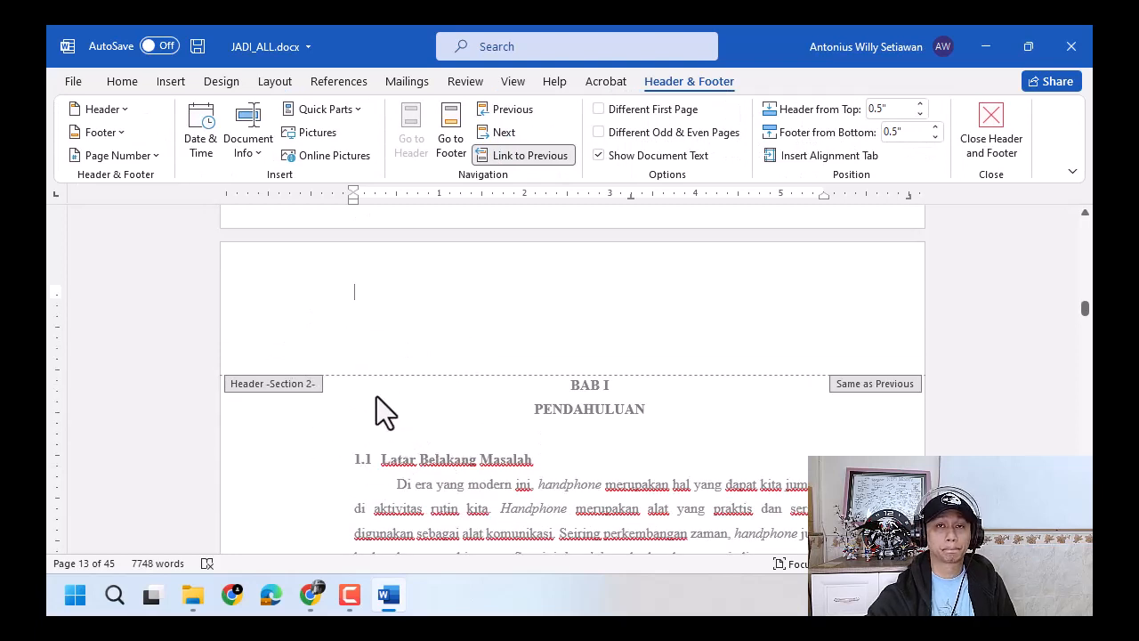
{"action": "left_click", "coordinate": [984, 141]}
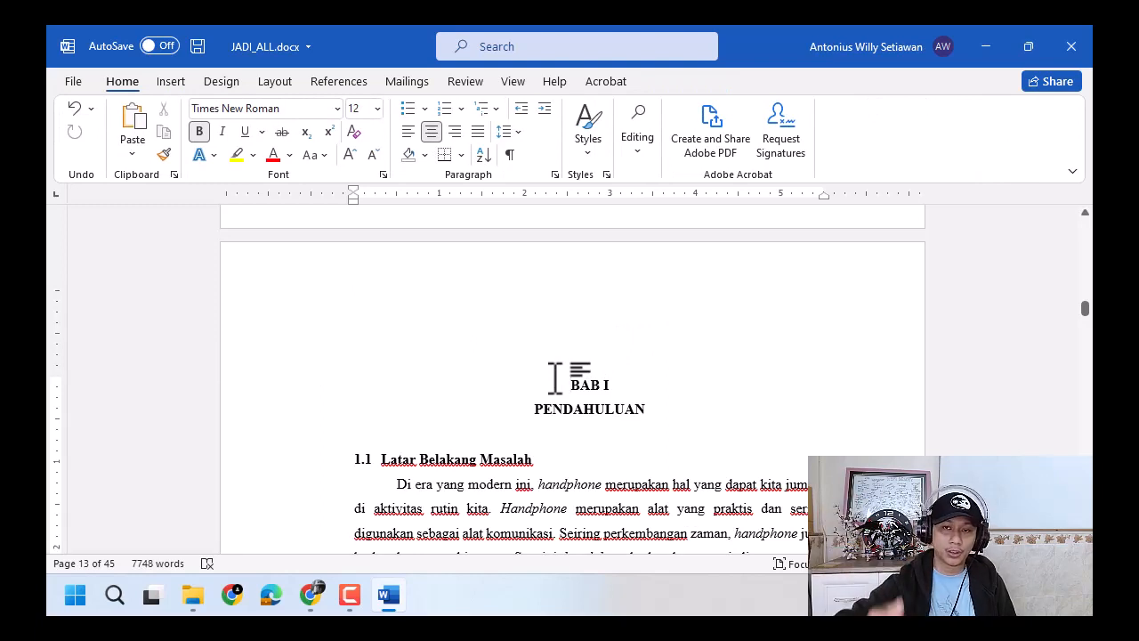
Step: Examine the footer of the list of figures page and compare its section with the BAB I header
{"action": "scroll", "coordinate": [554, 378], "scroll_direction": "up", "scroll_amount": 10}
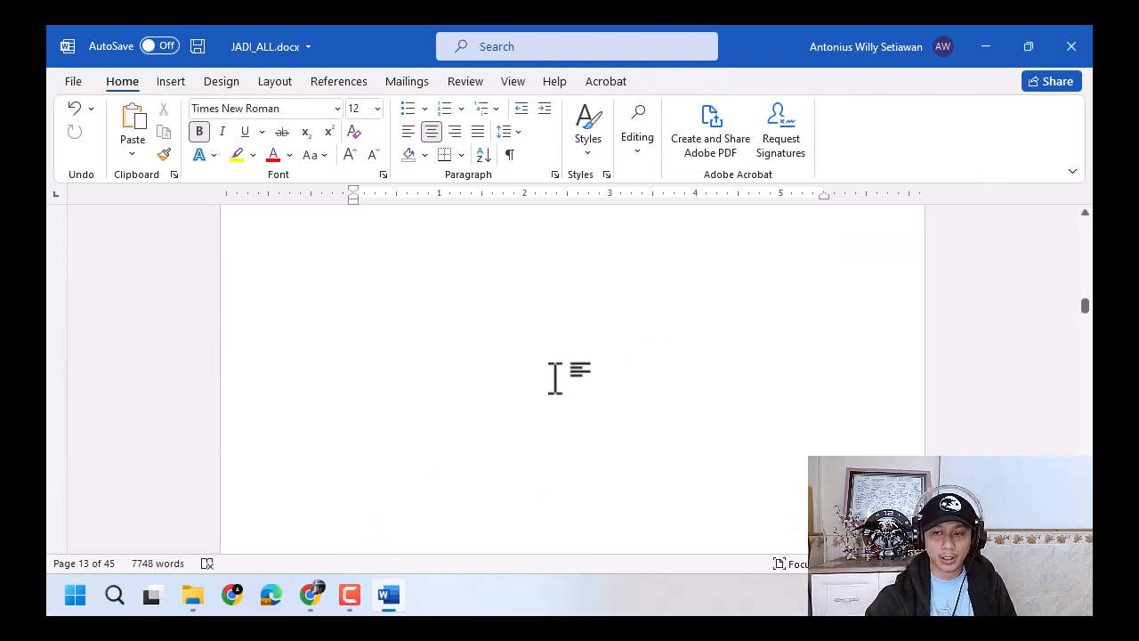
{"action": "scroll", "coordinate": [579, 463], "scroll_direction": "down", "scroll_amount": 5}
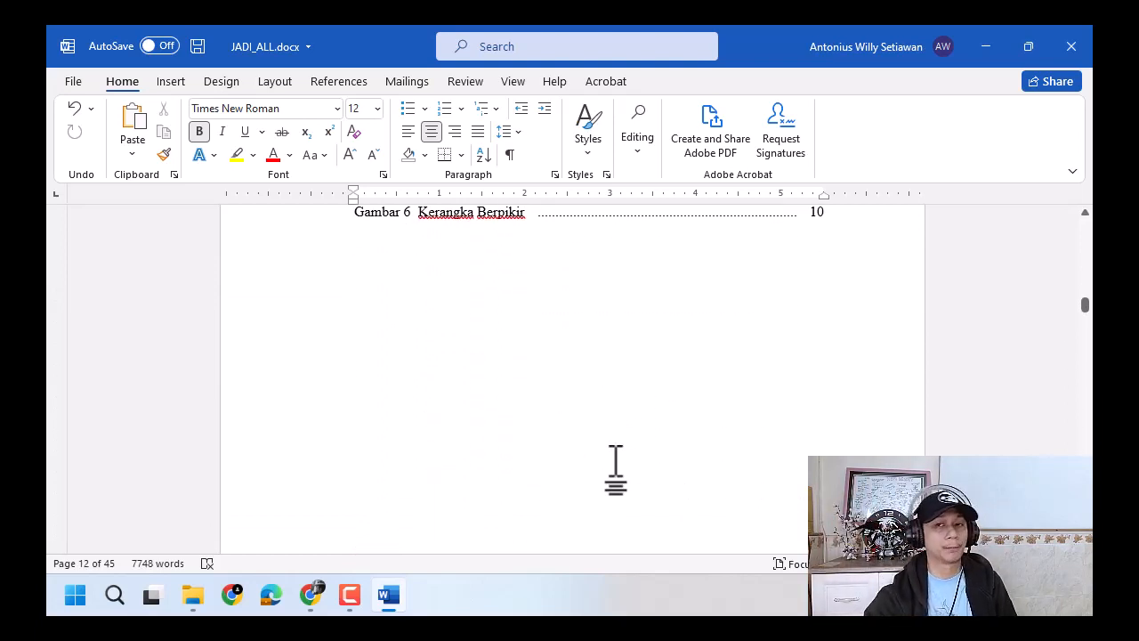
{"action": "scroll", "coordinate": [616, 463], "scroll_direction": "down", "scroll_amount": 3}
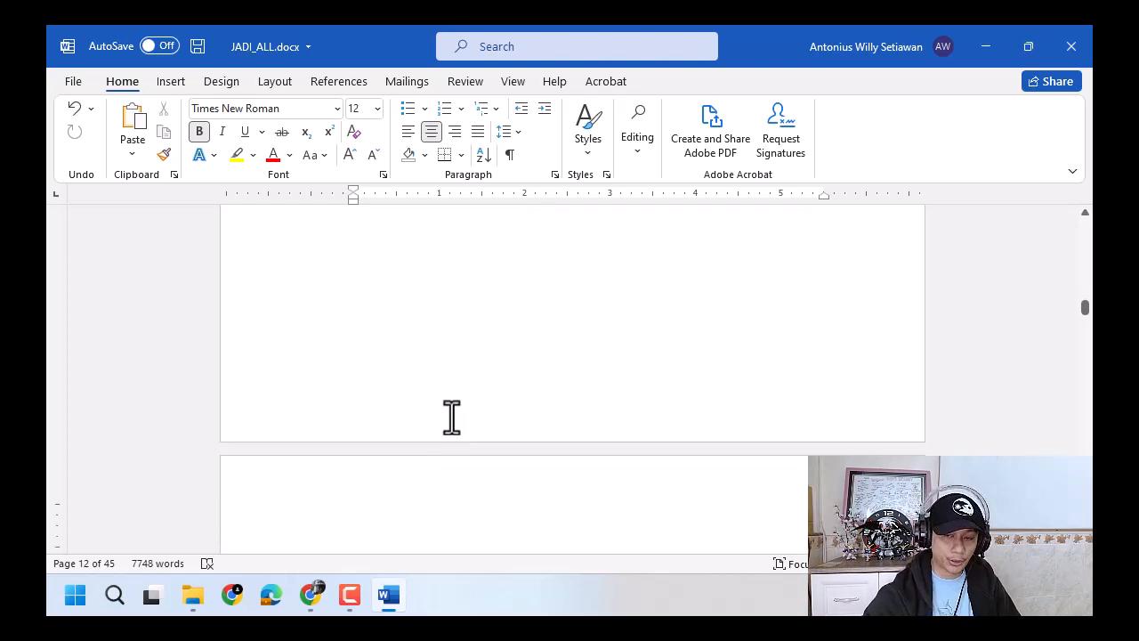
{"action": "double_click", "coordinate": [450, 415]}
{"action": "scroll", "coordinate": [400, 307], "scroll_direction": "down", "scroll_amount": 2}
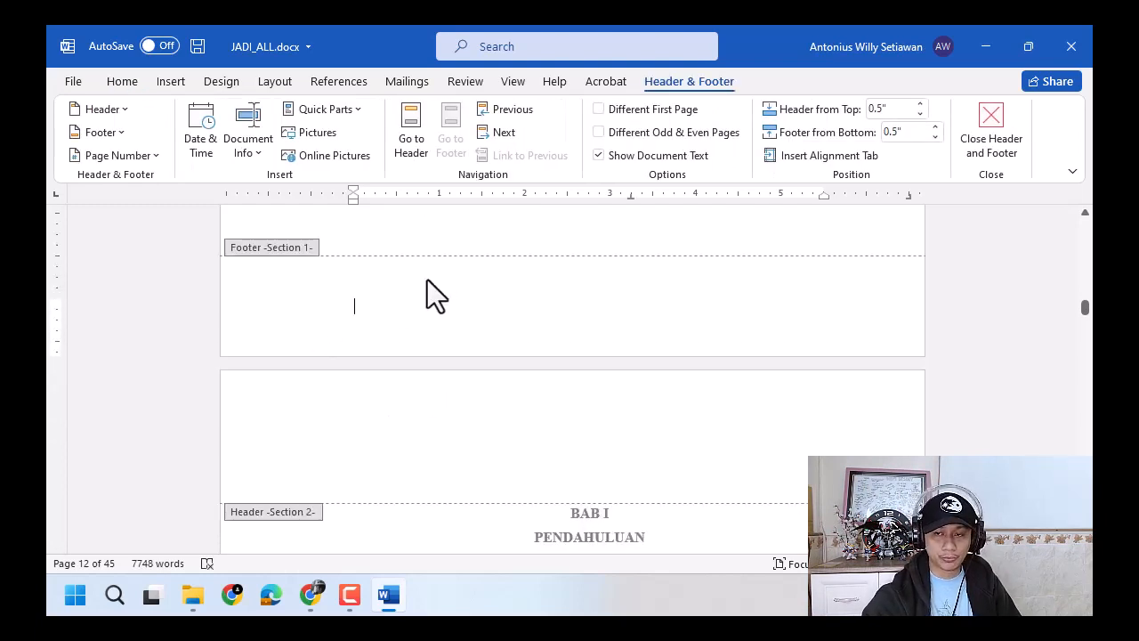
{"action": "scroll", "coordinate": [532, 294], "scroll_direction": "up", "scroll_amount": 4}
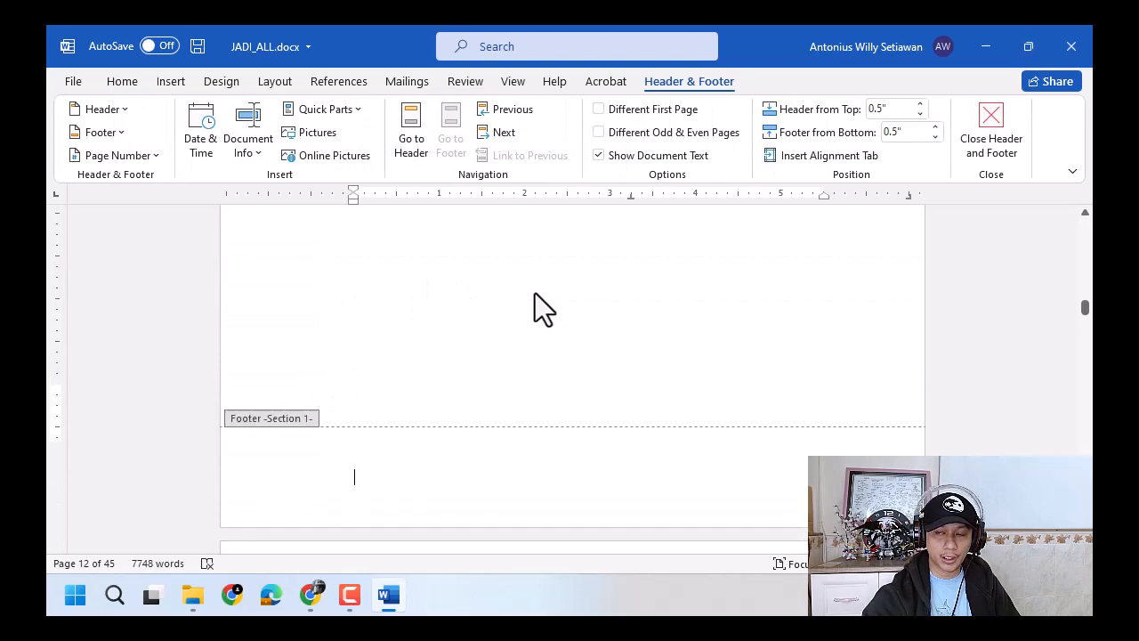
{"action": "scroll", "coordinate": [534, 306], "scroll_direction": "down", "scroll_amount": 2}
{"action": "scroll", "coordinate": [553, 267], "scroll_direction": "down", "scroll_amount": 5}
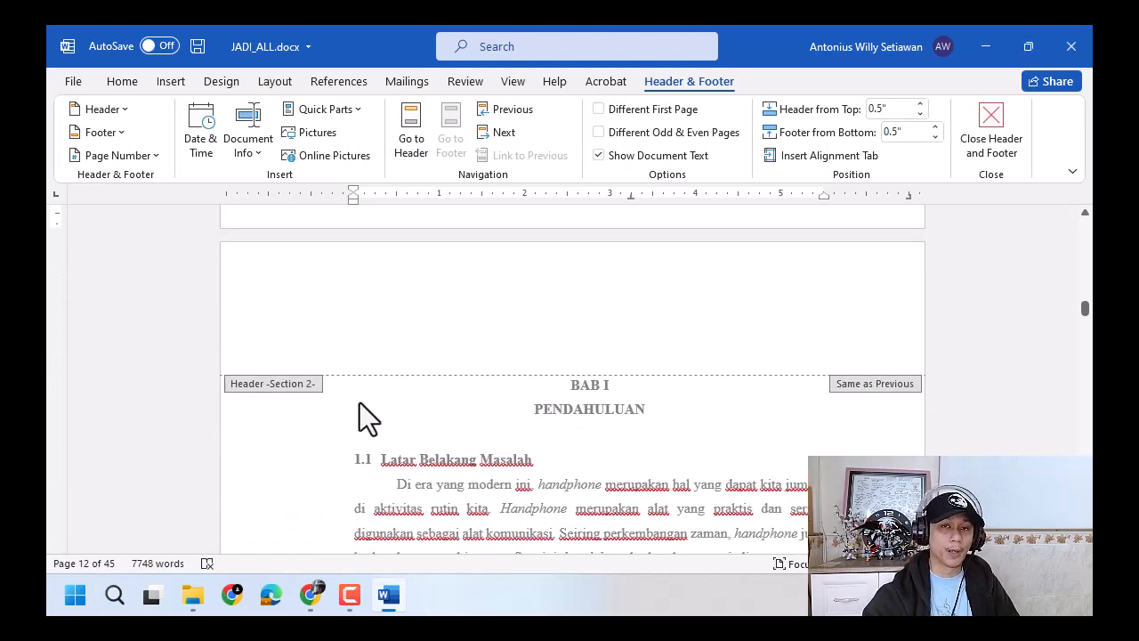
{"action": "left_click", "coordinate": [1015, 143]}
Step: Insert a Next Page section break before the DAFTAR PUSTAKA heading
{"action": "left_click_drag", "start_coordinate": [1086, 311], "coordinate": [1087, 534]}
{"action": "scroll", "coordinate": [699, 447], "scroll_direction": "up", "scroll_amount": 10}
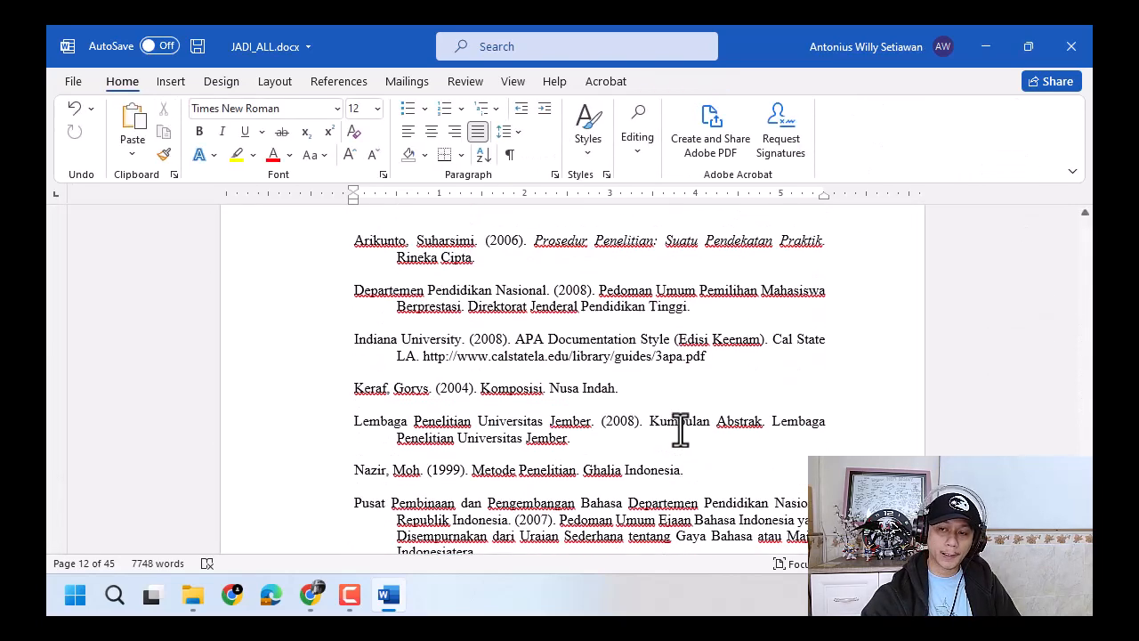
{"action": "scroll", "coordinate": [509, 472], "scroll_direction": "down", "scroll_amount": 1}
{"action": "left_click", "coordinate": [500, 401]}
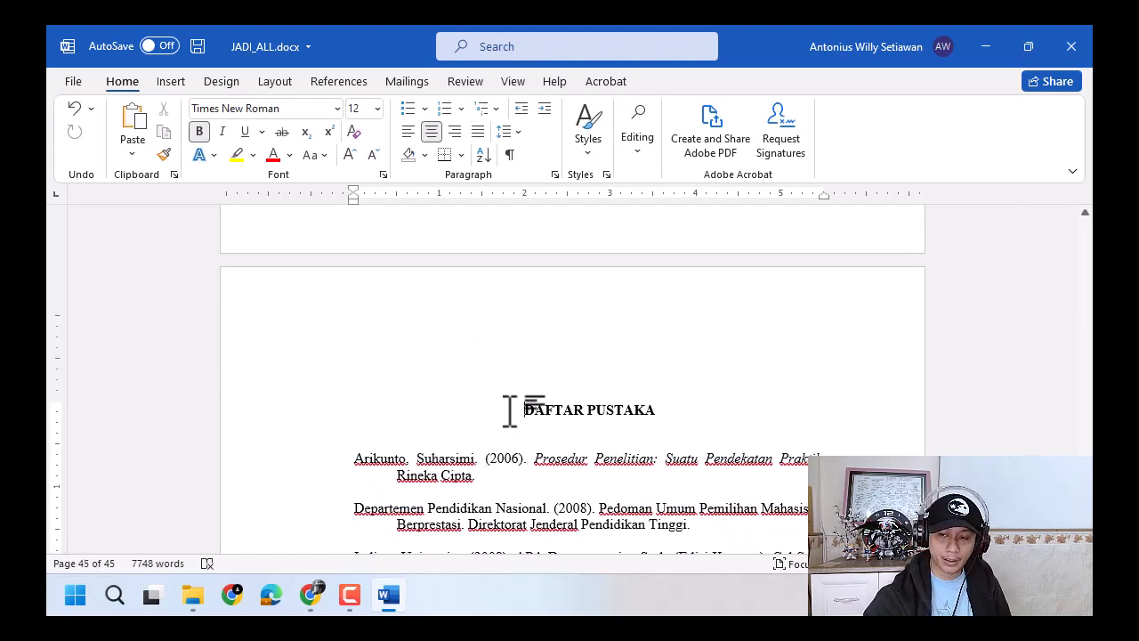
{"action": "left_click", "coordinate": [271, 87]}
{"action": "left_click", "coordinate": [300, 109]}
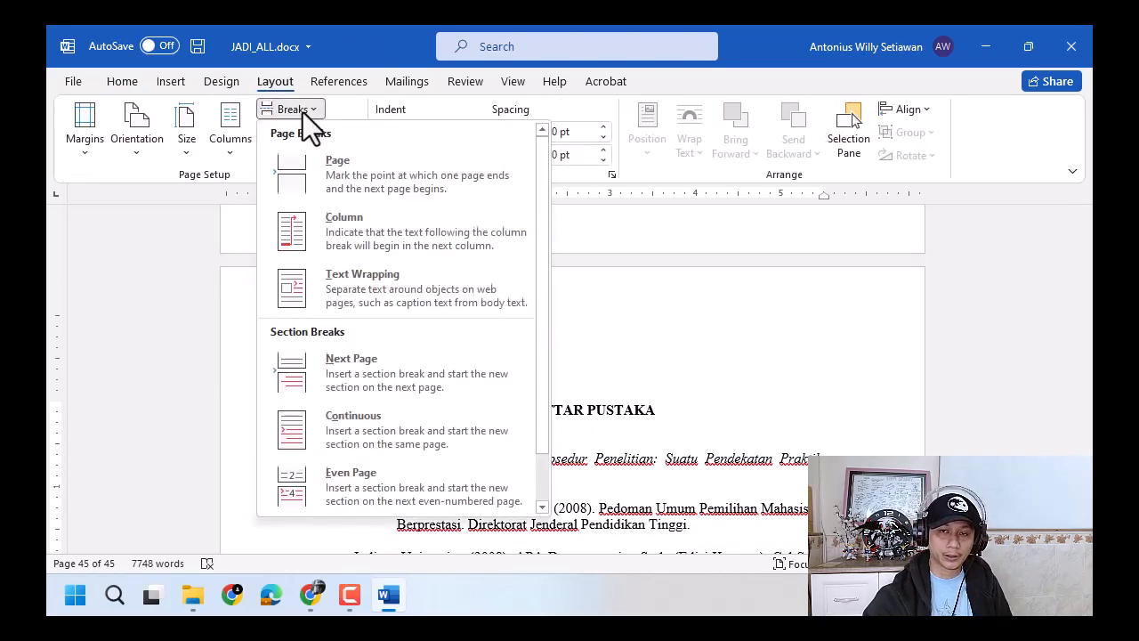
{"action": "left_click", "coordinate": [435, 366]}
Step: Check the section labels of the DAFTAR PUSTAKA header and the footer on the page before it
{"action": "scroll", "coordinate": [543, 360], "scroll_direction": "up", "scroll_amount": 10}
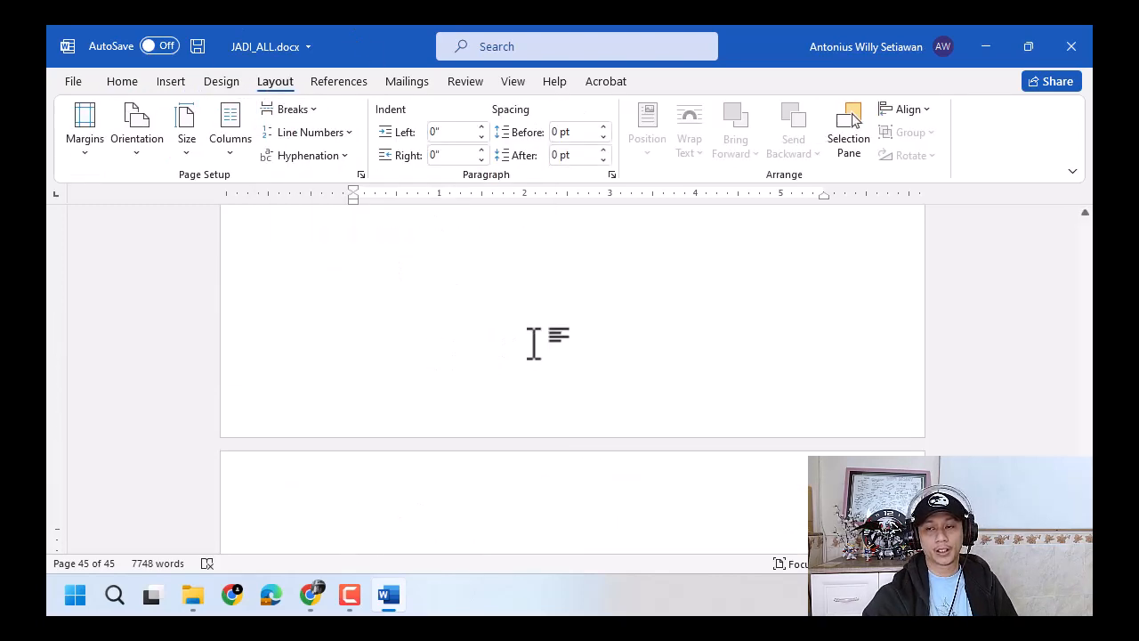
{"action": "scroll", "coordinate": [532, 343], "scroll_direction": "down", "scroll_amount": 10}
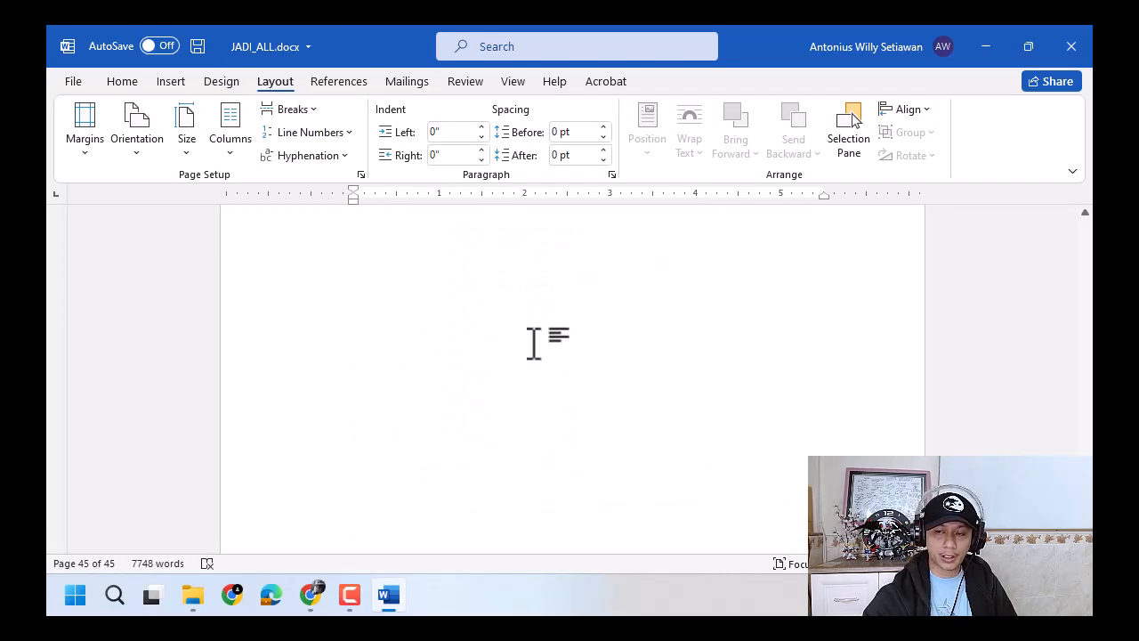
{"action": "double_click", "coordinate": [496, 270]}
{"action": "scroll", "coordinate": [338, 427], "scroll_direction": "up", "scroll_amount": 1}
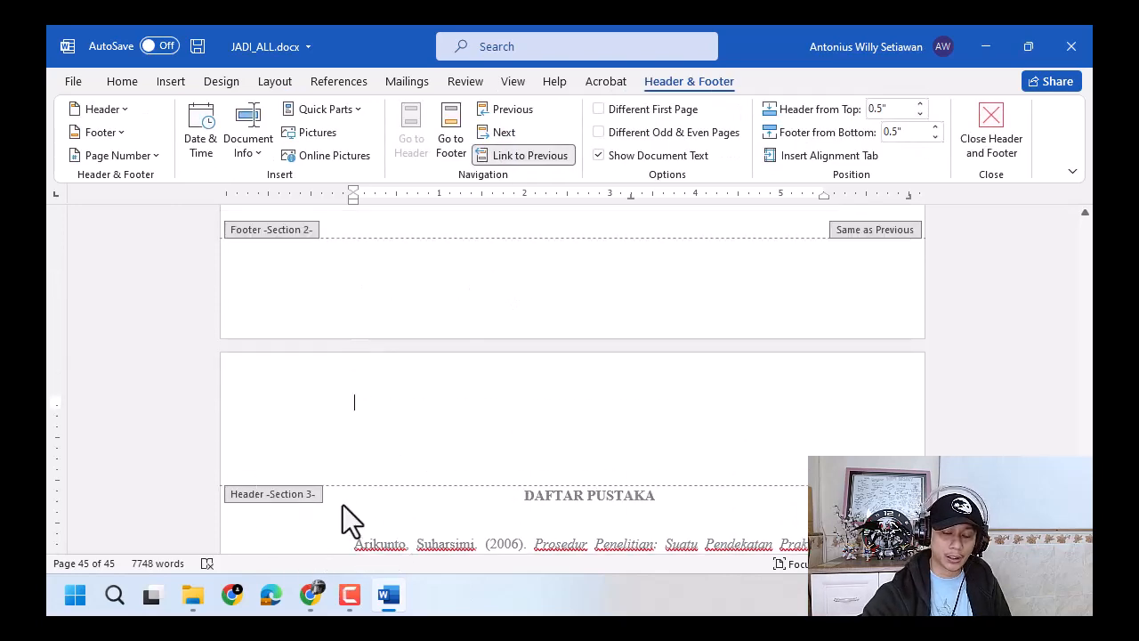
{"action": "left_click", "coordinate": [343, 505]}
{"action": "scroll", "coordinate": [365, 355], "scroll_direction": "up", "scroll_amount": 2}
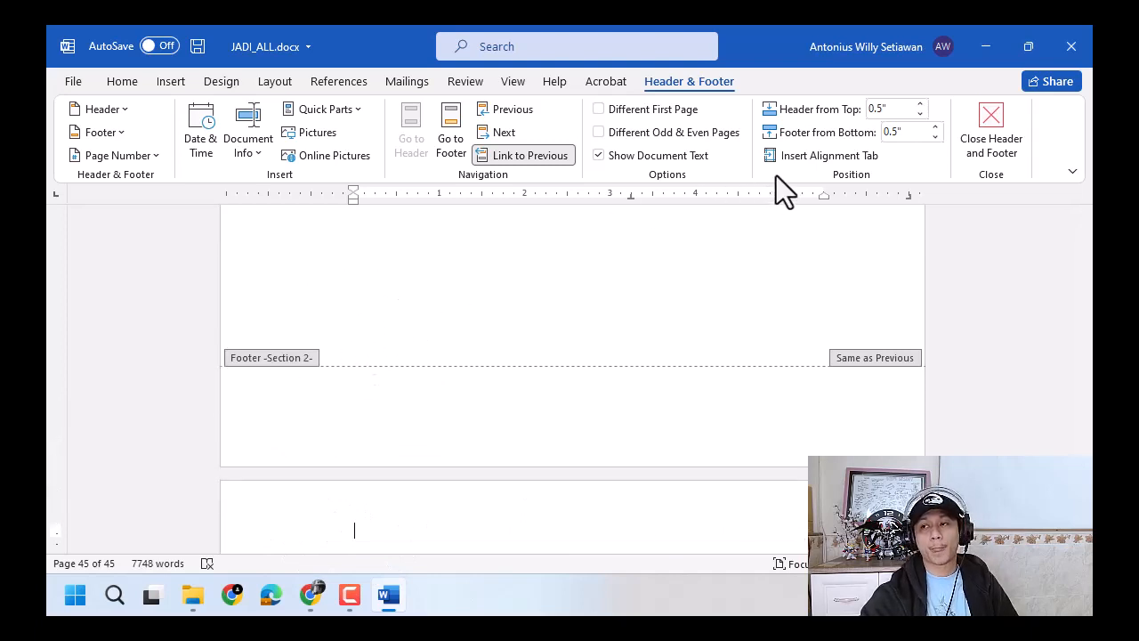
{"action": "left_click", "coordinate": [977, 152]}
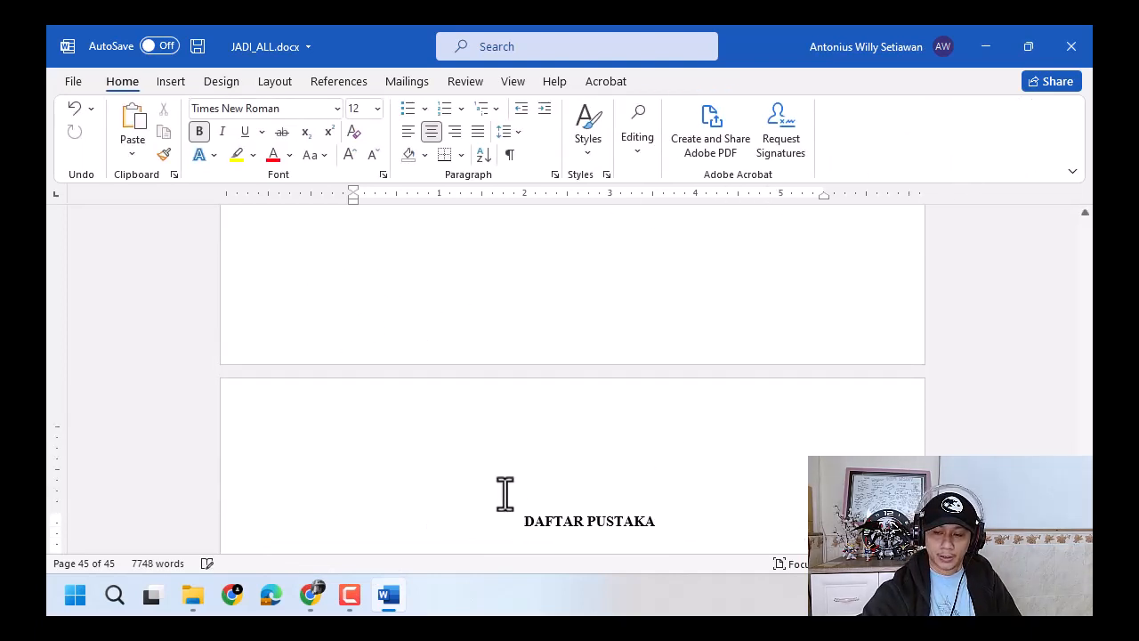
{"action": "scroll", "coordinate": [579, 494], "scroll_direction": "down", "scroll_amount": 2}
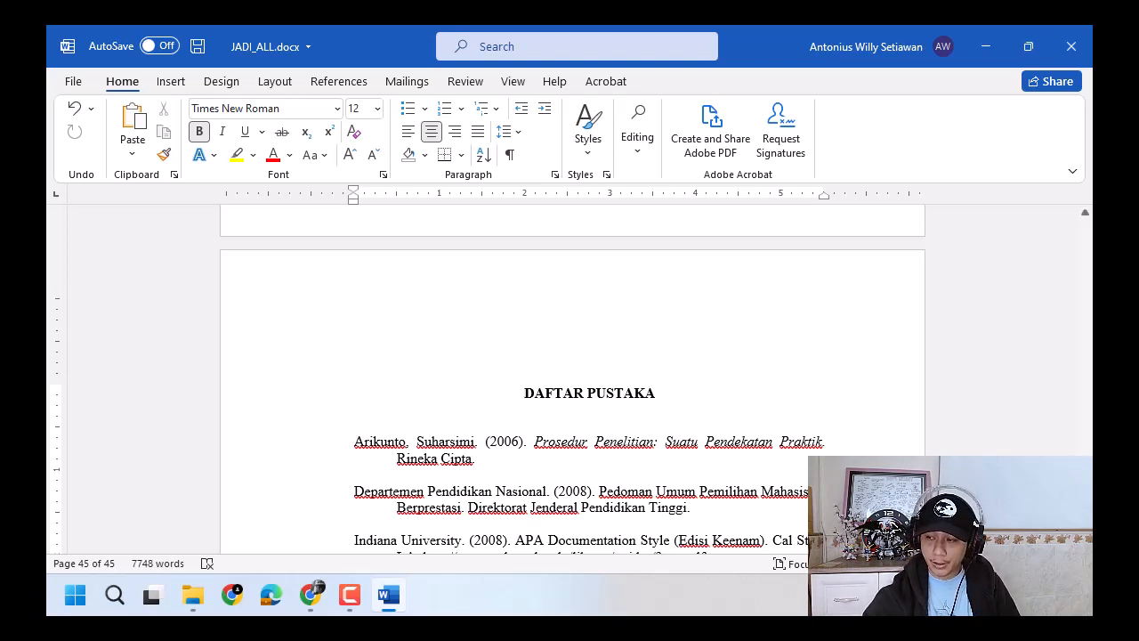
Step: Insert a centred page number at the bottom of the page, starting from the cover page
{"action": "key", "text": "ctrl+Home"}
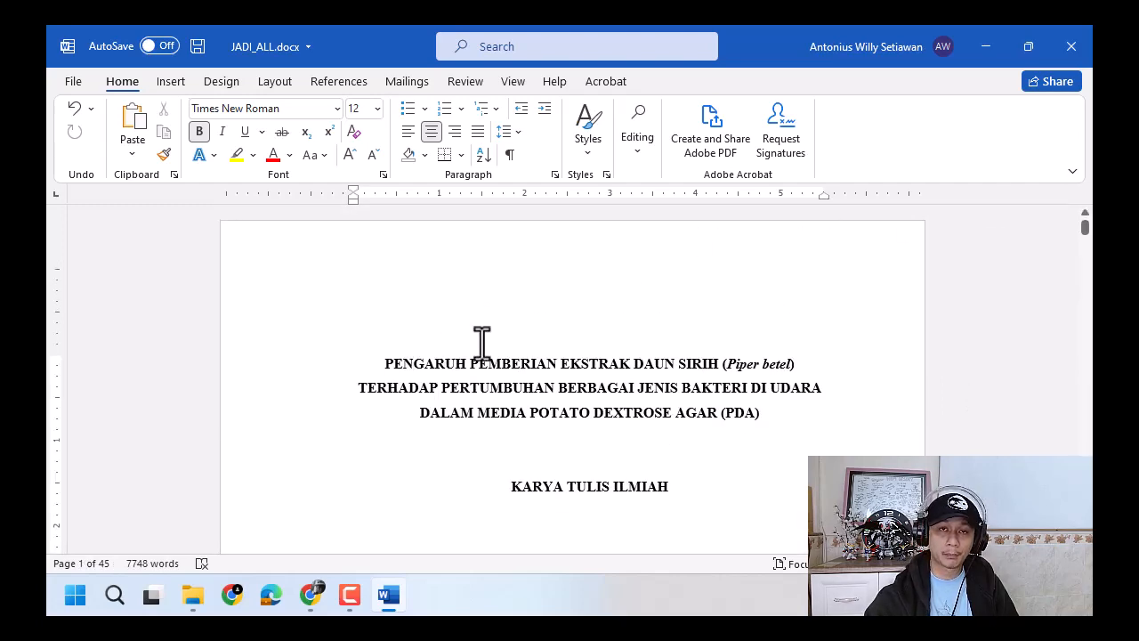
{"action": "scroll", "coordinate": [481, 343], "scroll_direction": "down", "scroll_amount": 10}
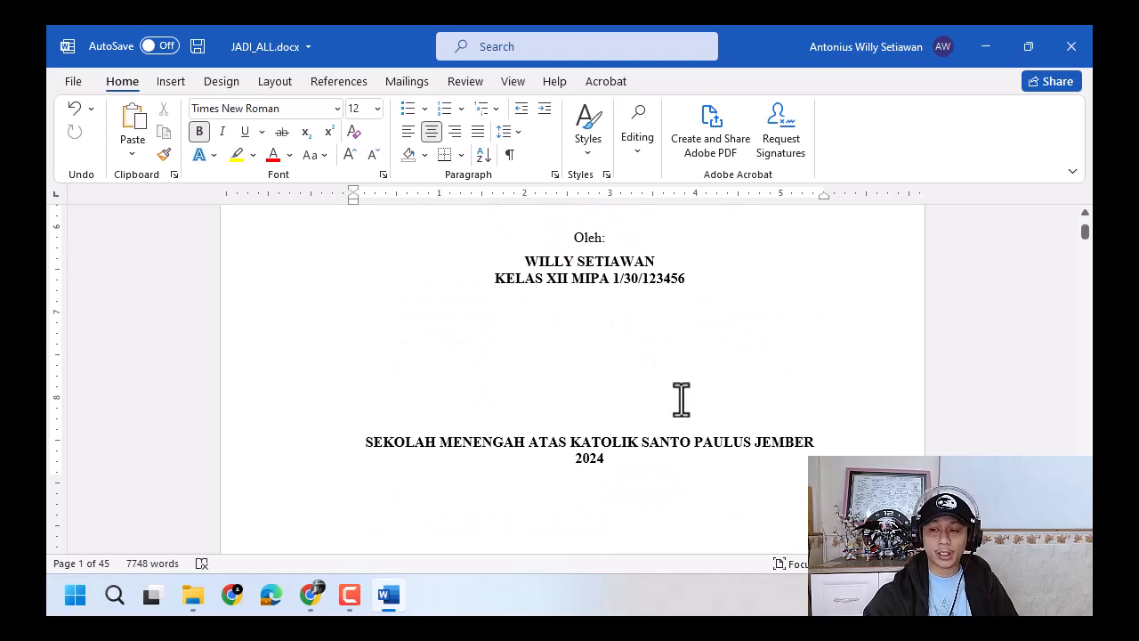
{"action": "scroll", "coordinate": [625, 392], "scroll_direction": "down", "scroll_amount": 5}
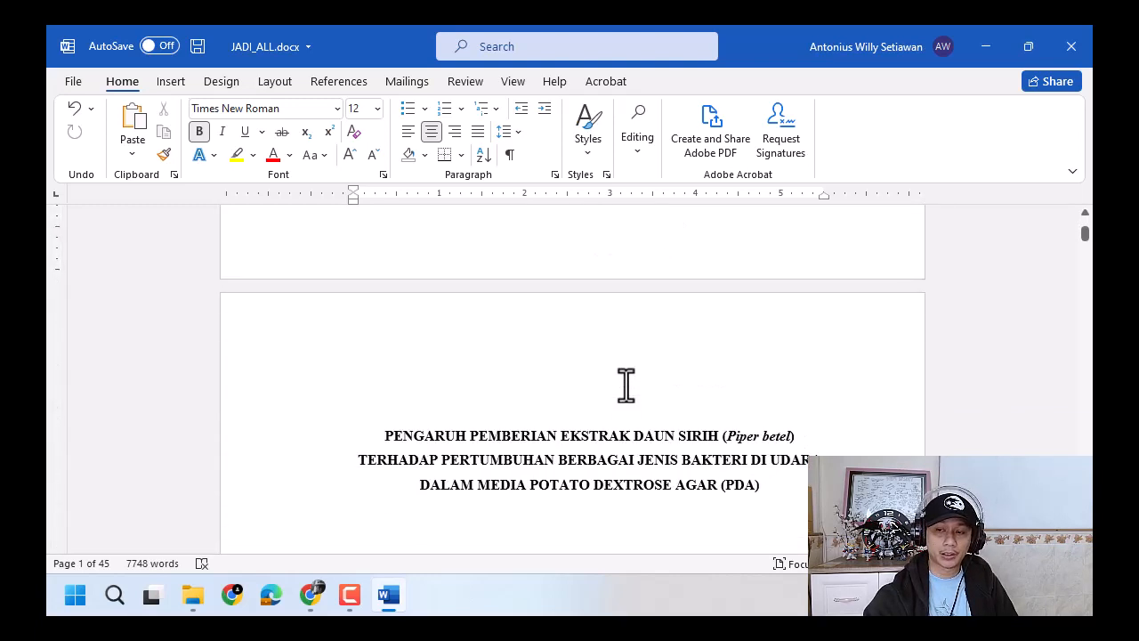
{"action": "scroll", "coordinate": [608, 340], "scroll_direction": "up", "scroll_amount": 2}
{"action": "left_click", "coordinate": [596, 364]}
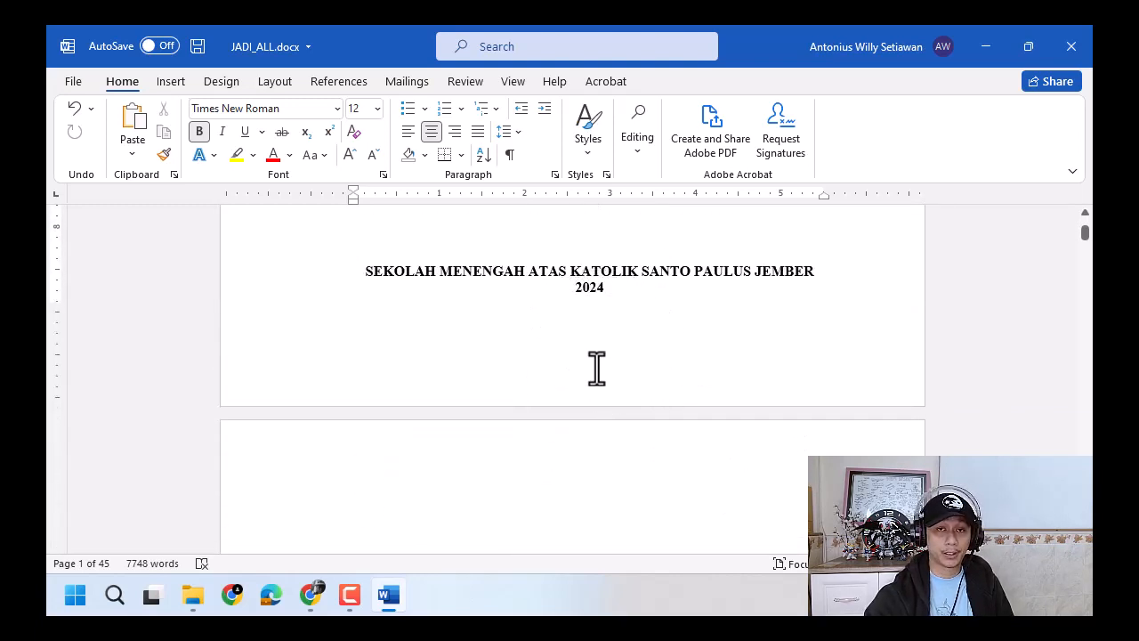
{"action": "left_click", "coordinate": [597, 364]}
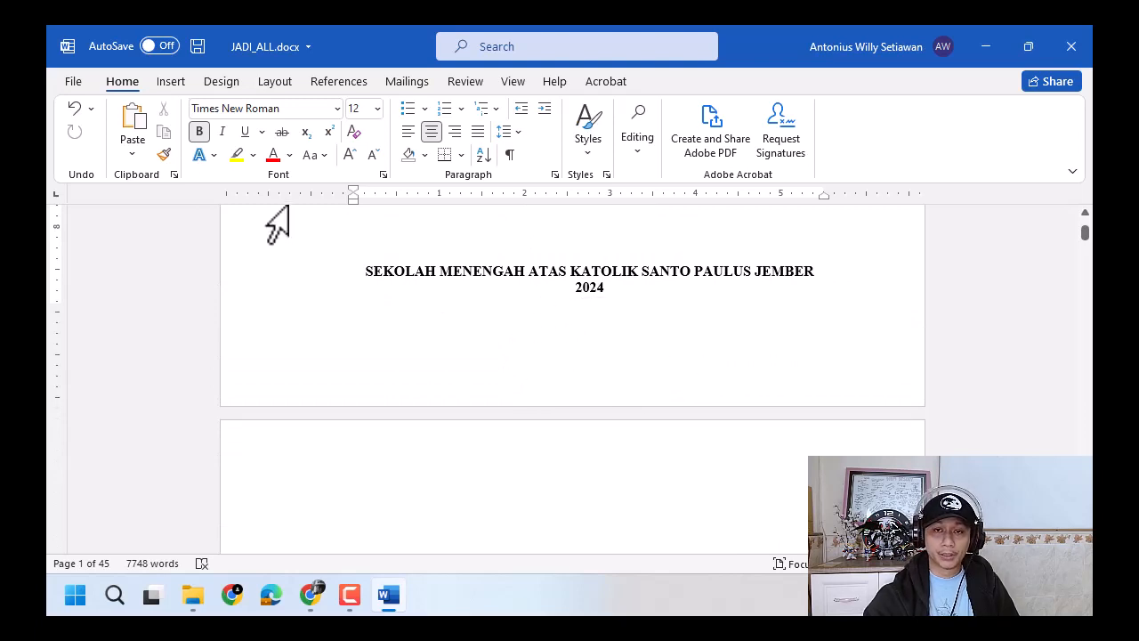
{"action": "left_click", "coordinate": [170, 82]}
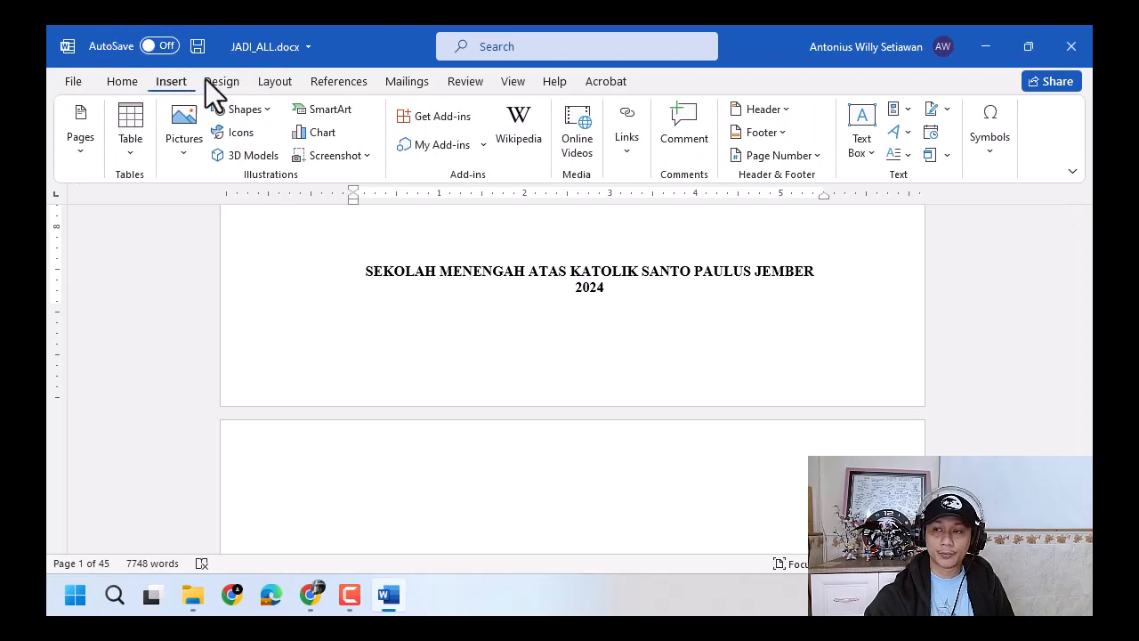
{"action": "left_click", "coordinate": [785, 157]}
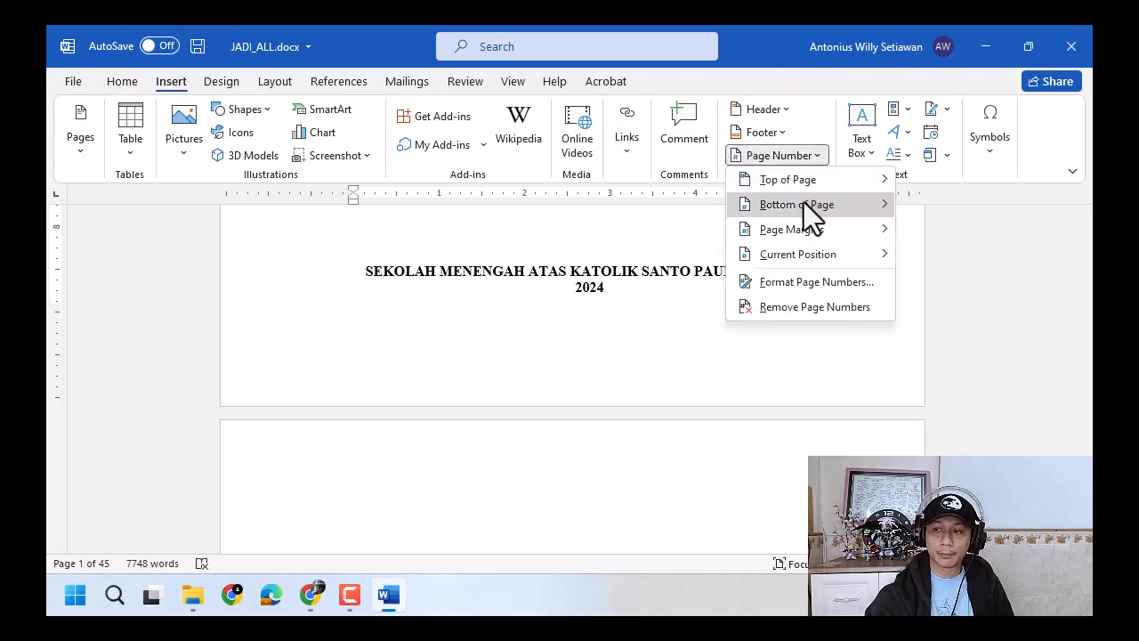
{"action": "mouse_move", "coordinate": [804, 203]}
{"action": "left_click", "coordinate": [557, 349]}
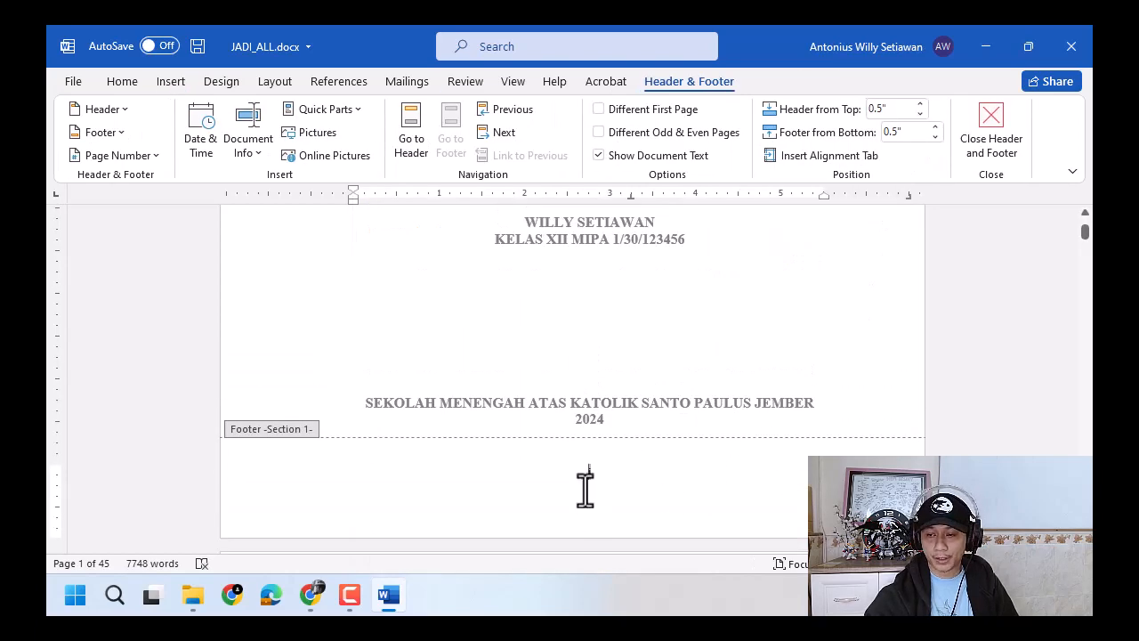
{"action": "double_click", "coordinate": [590, 472]}
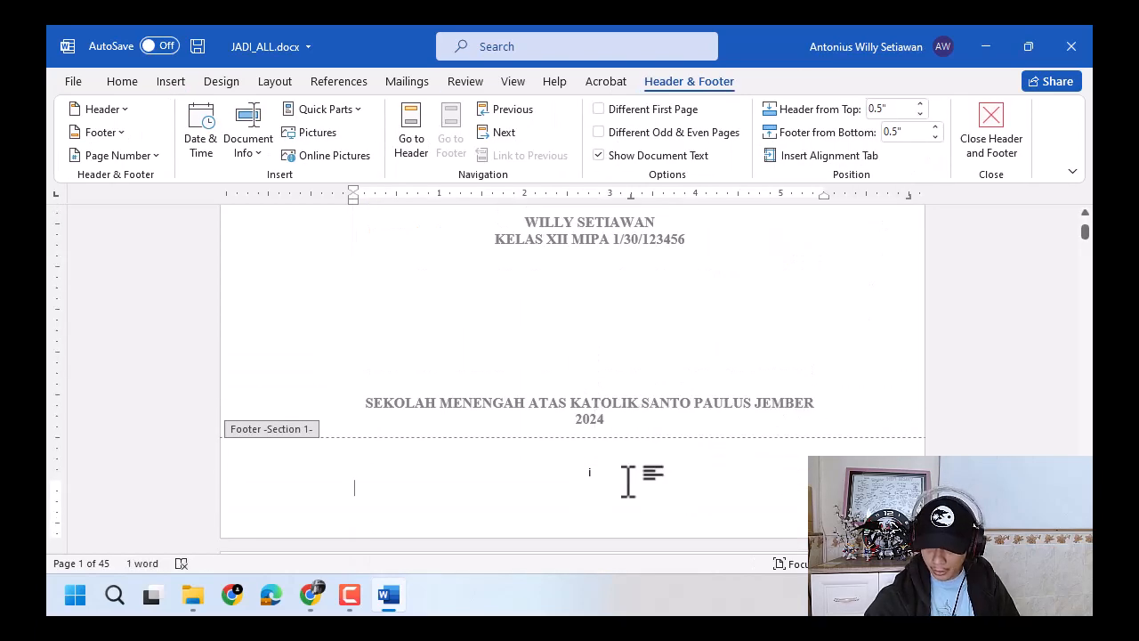
{"action": "left_click", "coordinate": [580, 475]}
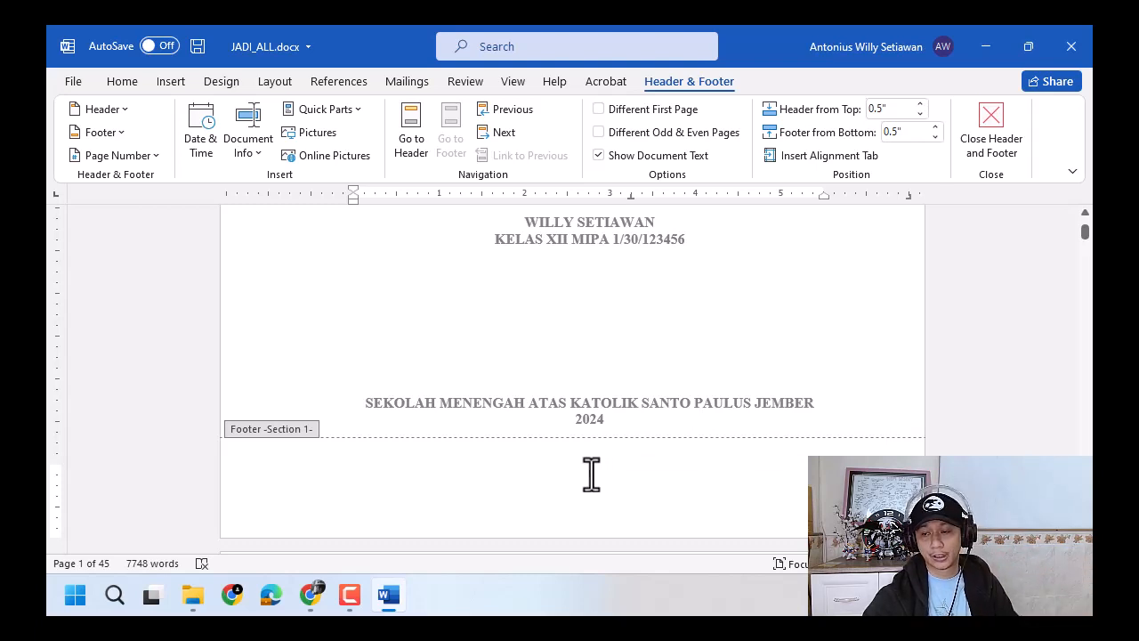
{"action": "left_click_drag", "start_coordinate": [575, 472], "coordinate": [604, 477]}
{"action": "left_click", "coordinate": [610, 475]}
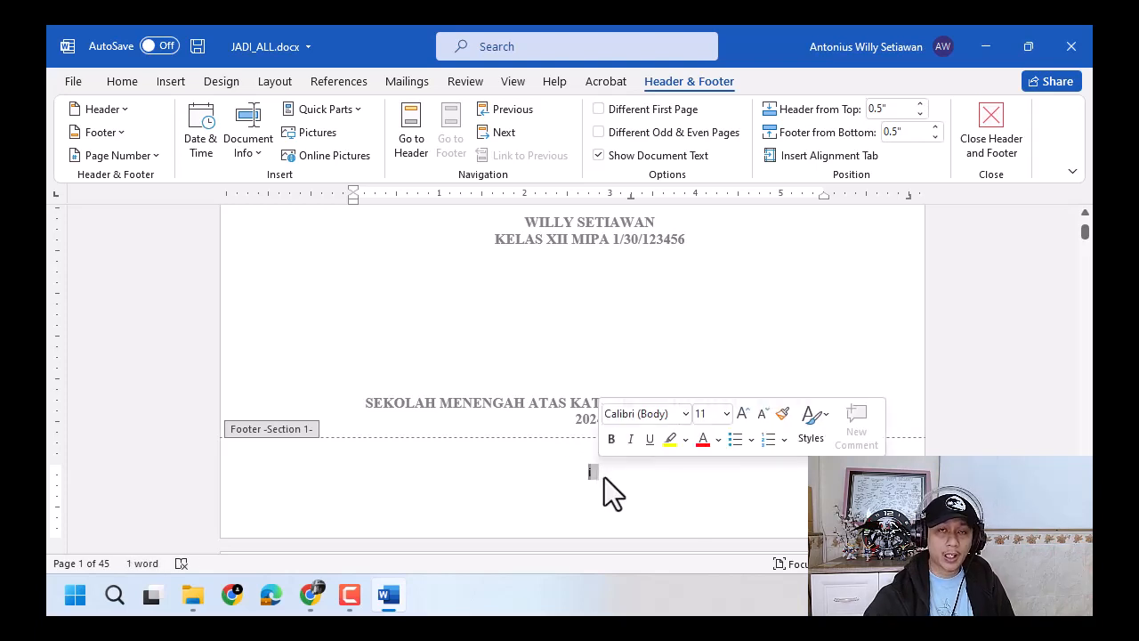
{"action": "left_click", "coordinate": [604, 477]}
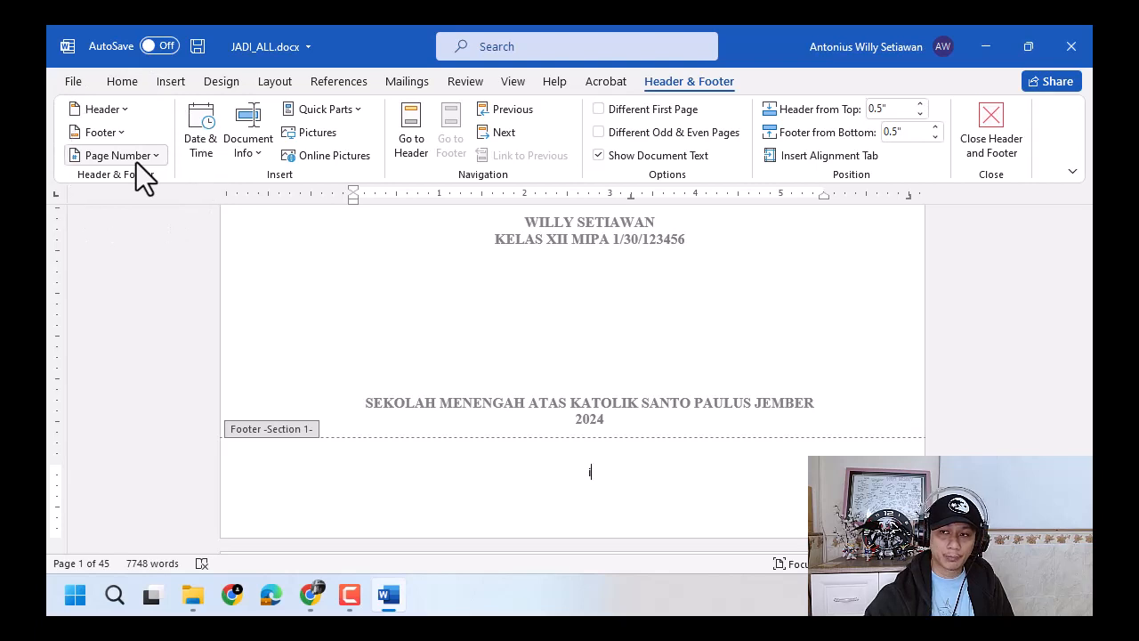
Step: Set the page number format of the cover page's footer to i, ii, iii
{"action": "left_click", "coordinate": [169, 80]}
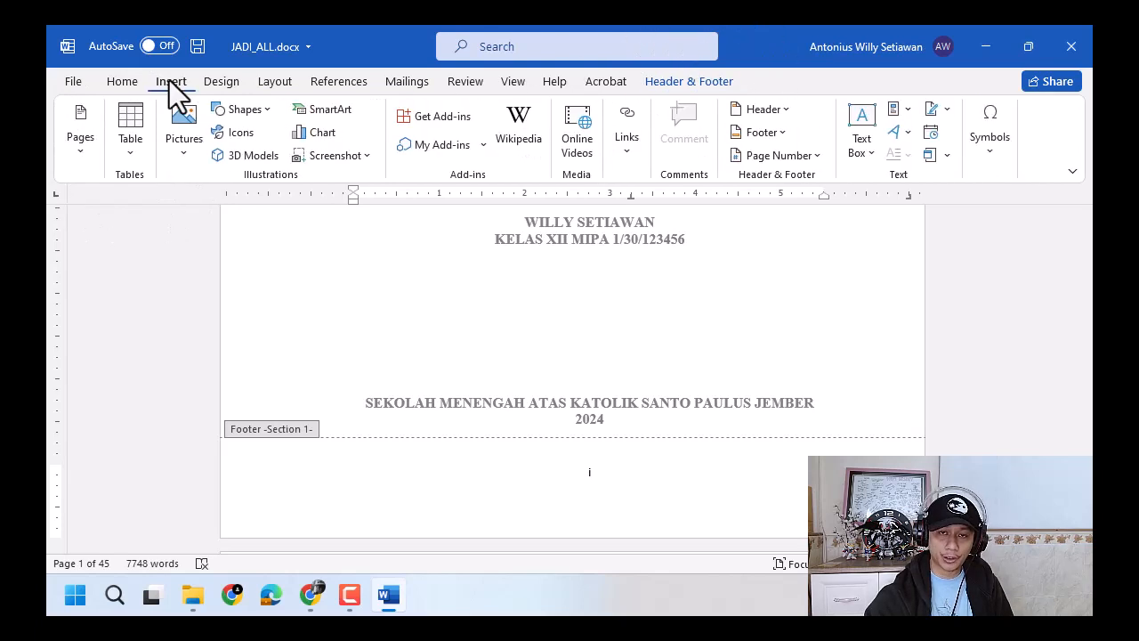
{"action": "left_click", "coordinate": [768, 157]}
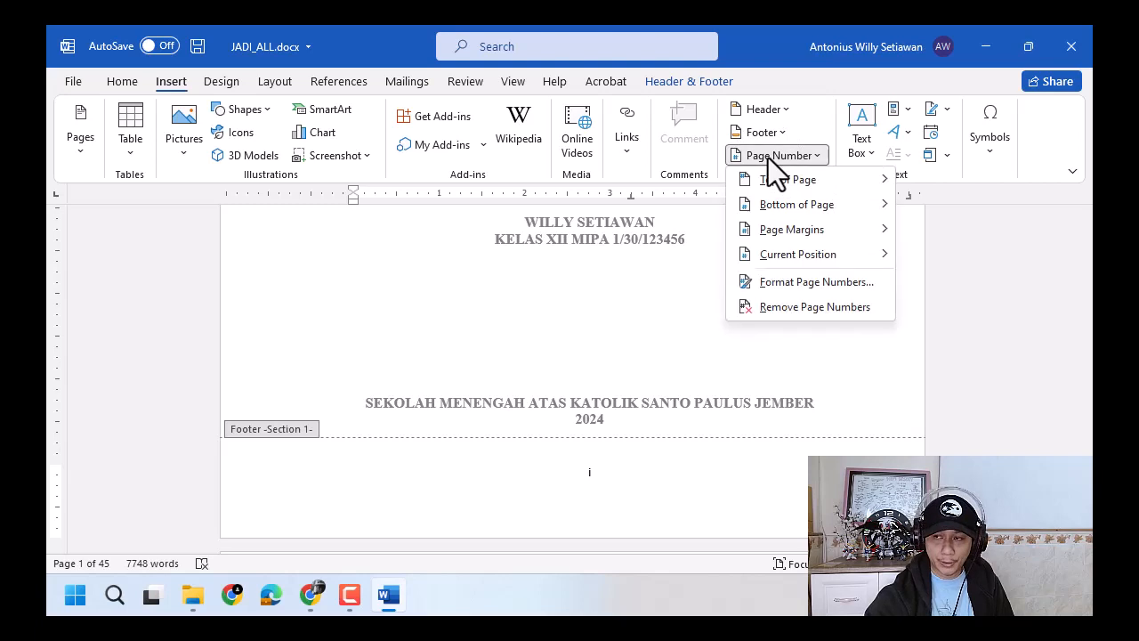
{"action": "left_click", "coordinate": [793, 284]}
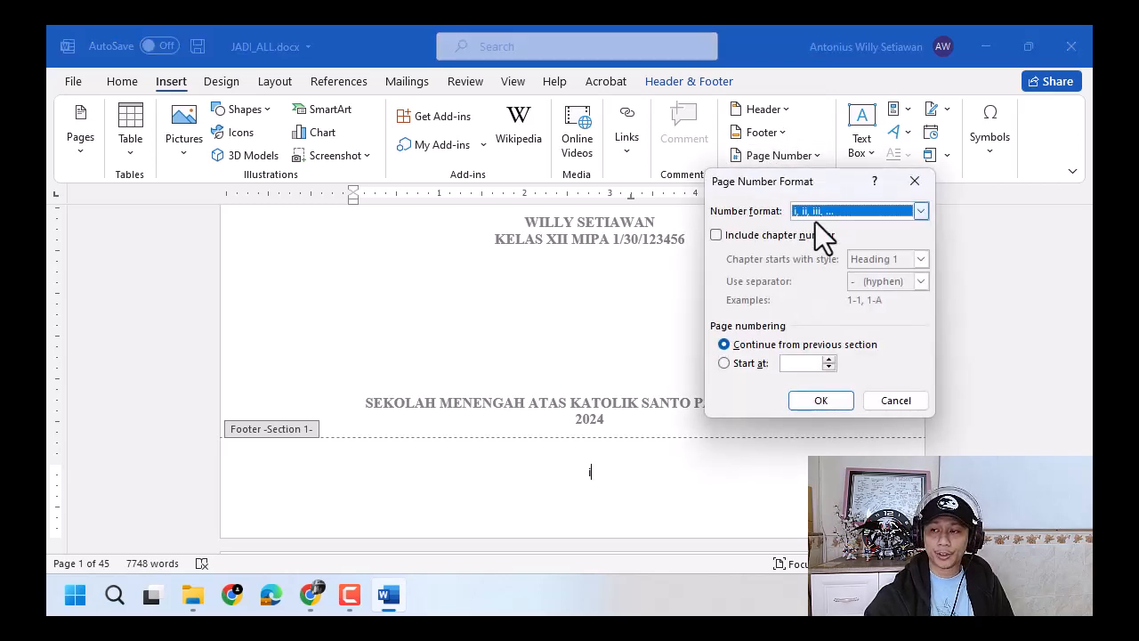
{"action": "left_click", "coordinate": [820, 211]}
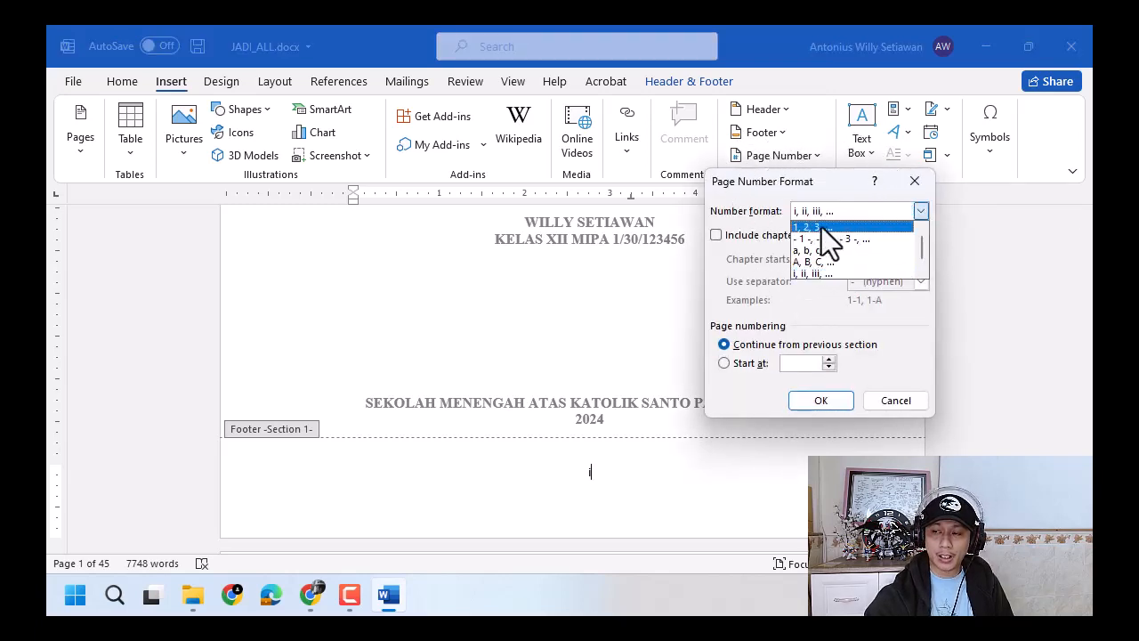
{"action": "left_click", "coordinate": [814, 227]}
{"action": "left_click", "coordinate": [819, 214]}
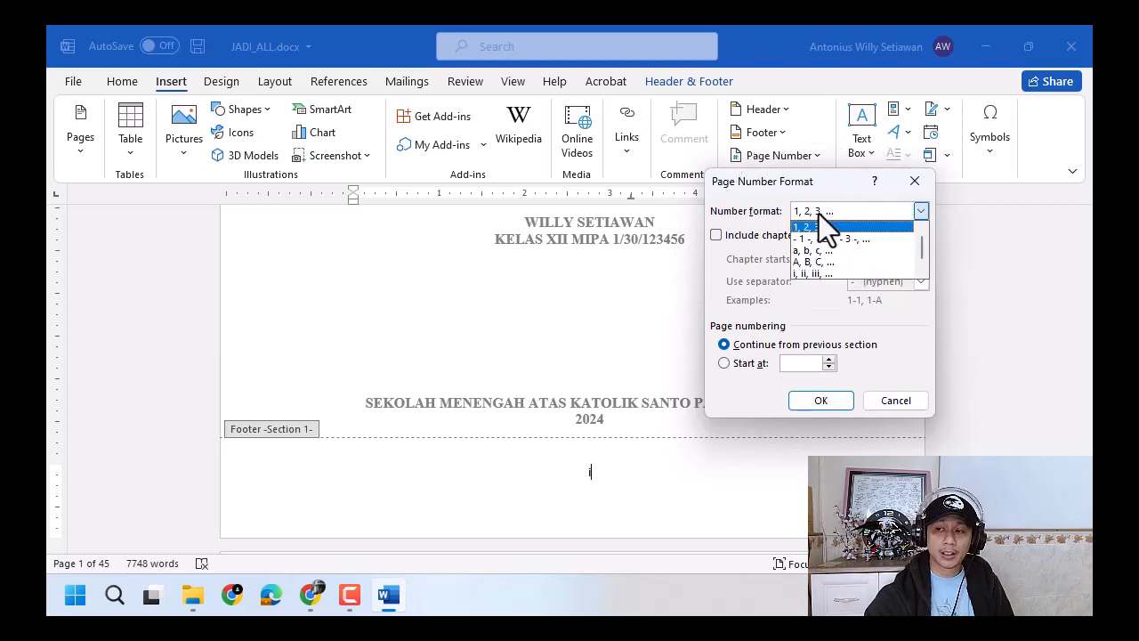
{"action": "left_click", "coordinate": [809, 273]}
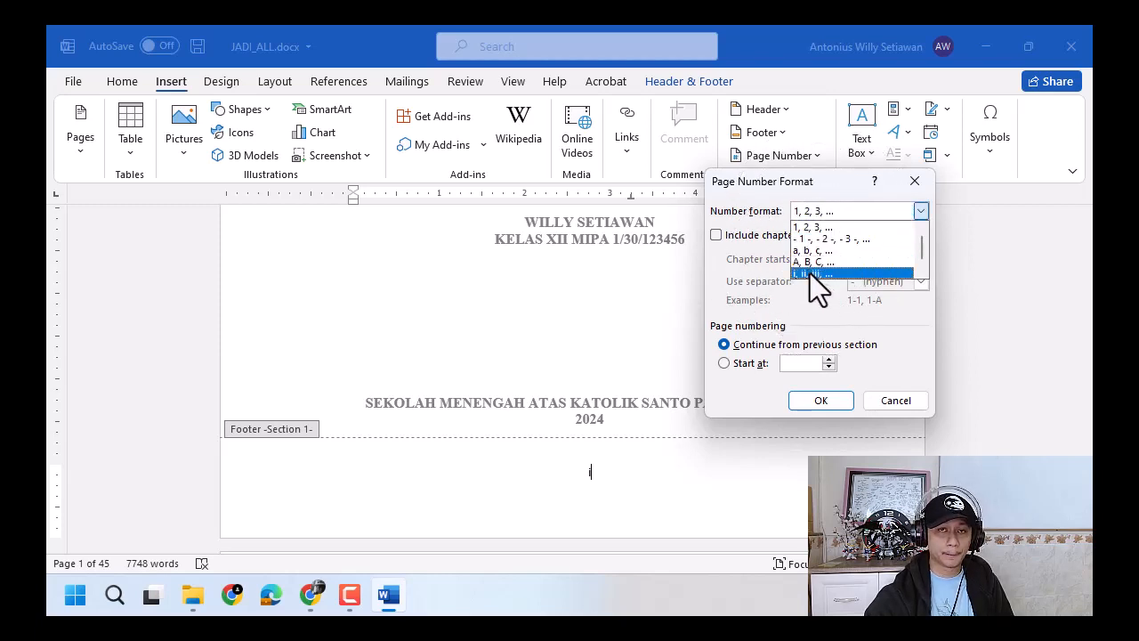
{"action": "left_click", "coordinate": [828, 401]}
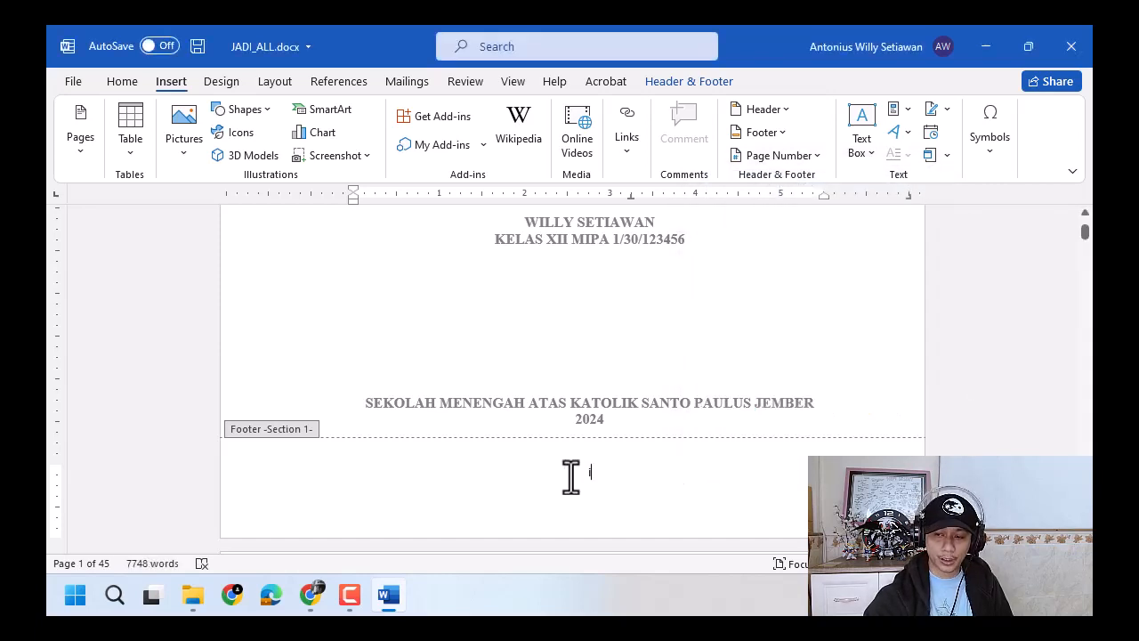
Step: Format the page number in the cover page's footer as Times New Roman, size 12
{"action": "left_click_drag", "start_coordinate": [570, 476], "coordinate": [614, 476]}
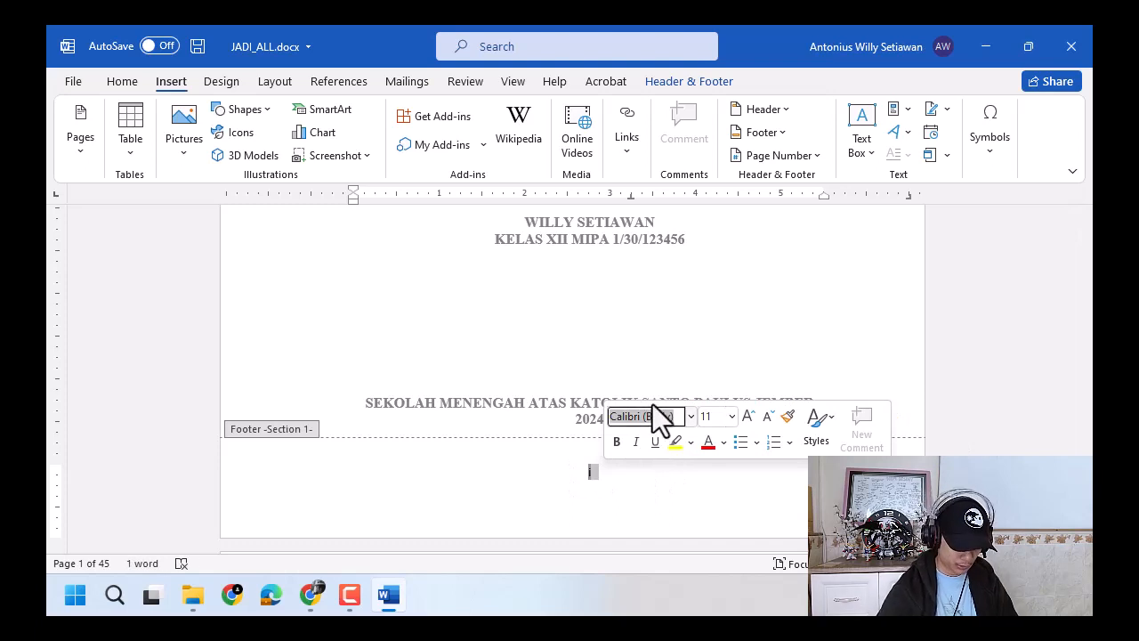
{"action": "type", "text": "Times New Roman"}
{"action": "key", "text": "Tab"}
{"action": "type", "text": "12"}
{"action": "key", "text": "Return"}
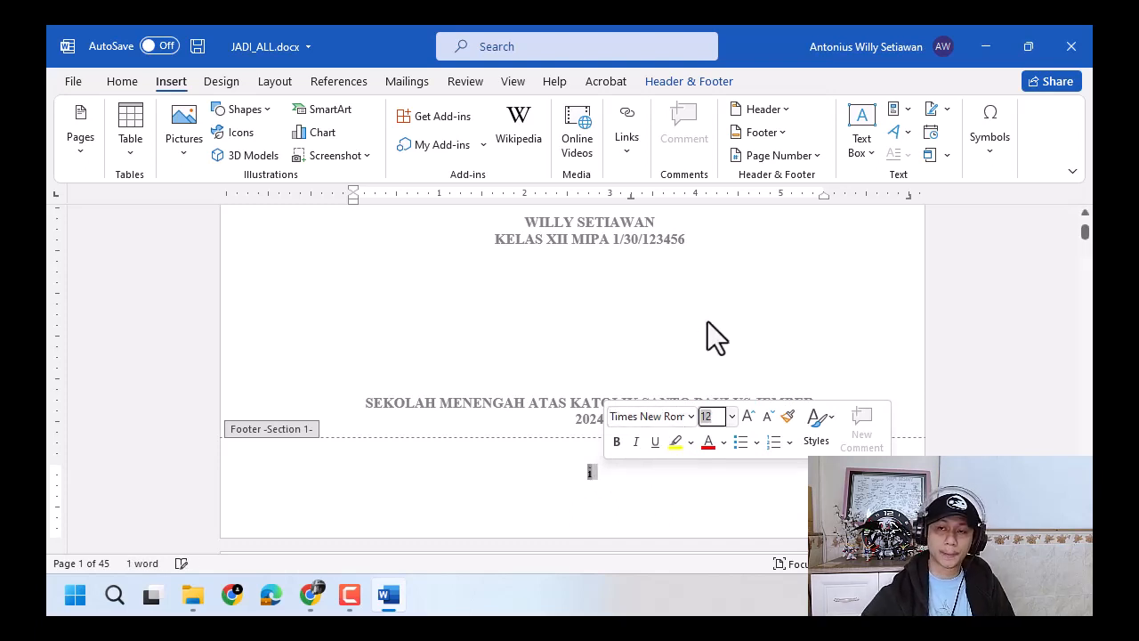
{"action": "left_click", "coordinate": [620, 469]}
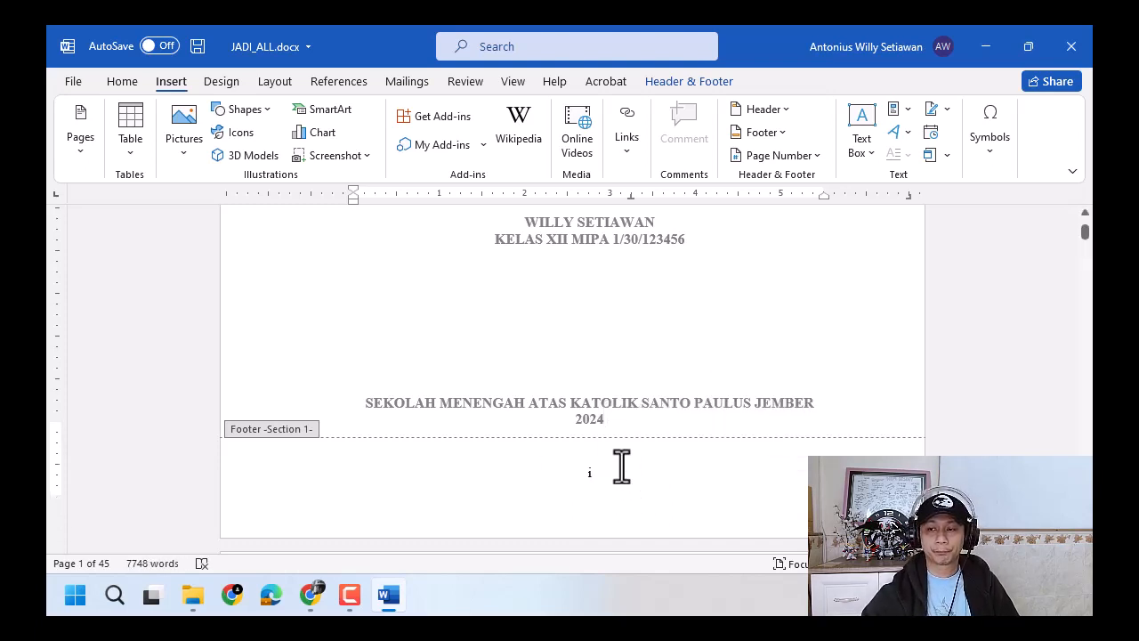
Step: Check the page numbering through the document down to the footer of the last bibliography page
{"action": "scroll", "coordinate": [620, 469], "scroll_direction": "down", "scroll_amount": 5}
{"action": "left_click", "coordinate": [123, 82]}
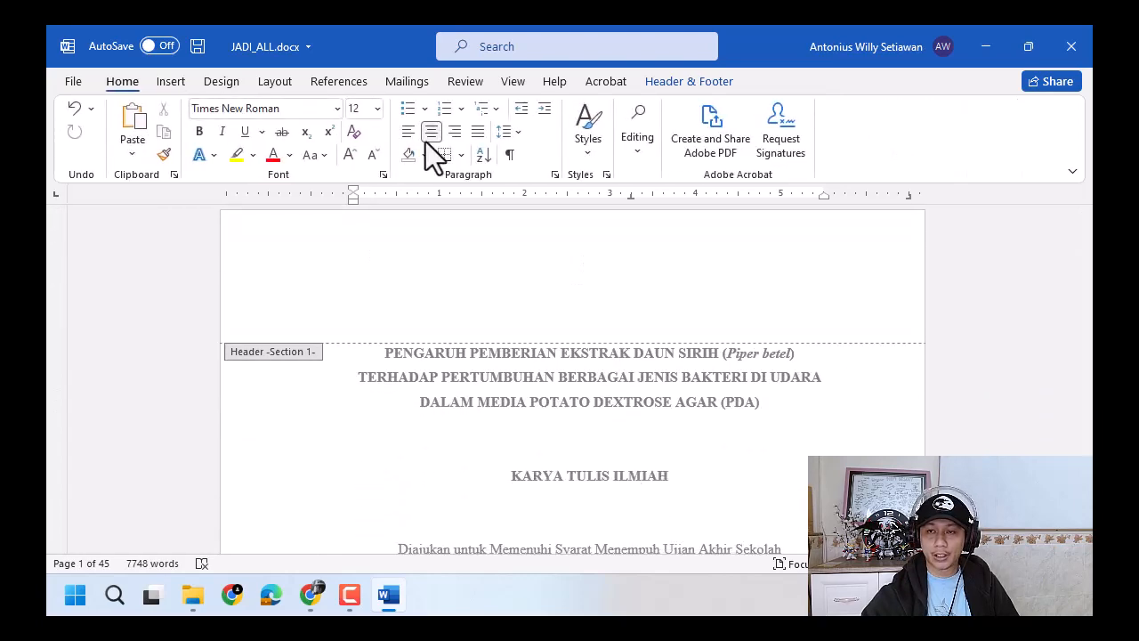
{"action": "scroll", "coordinate": [622, 284], "scroll_direction": "up", "scroll_amount": 2}
{"action": "left_click", "coordinate": [611, 291]}
{"action": "scroll", "coordinate": [613, 331], "scroll_direction": "down", "scroll_amount": 4}
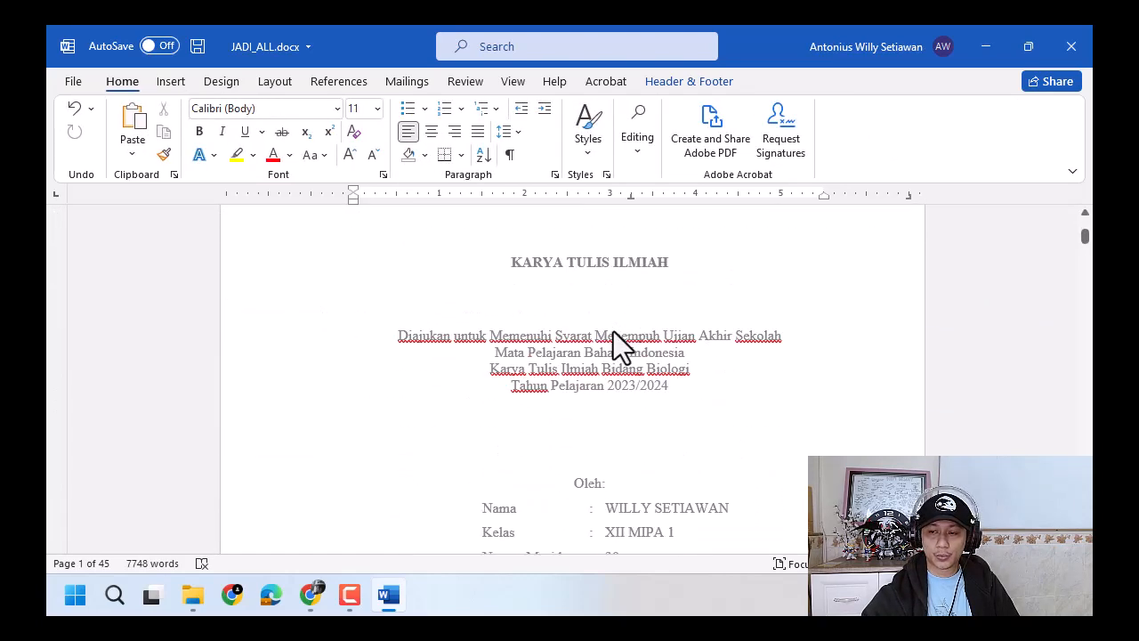
{"action": "scroll", "coordinate": [613, 331], "scroll_direction": "down", "scroll_amount": 12}
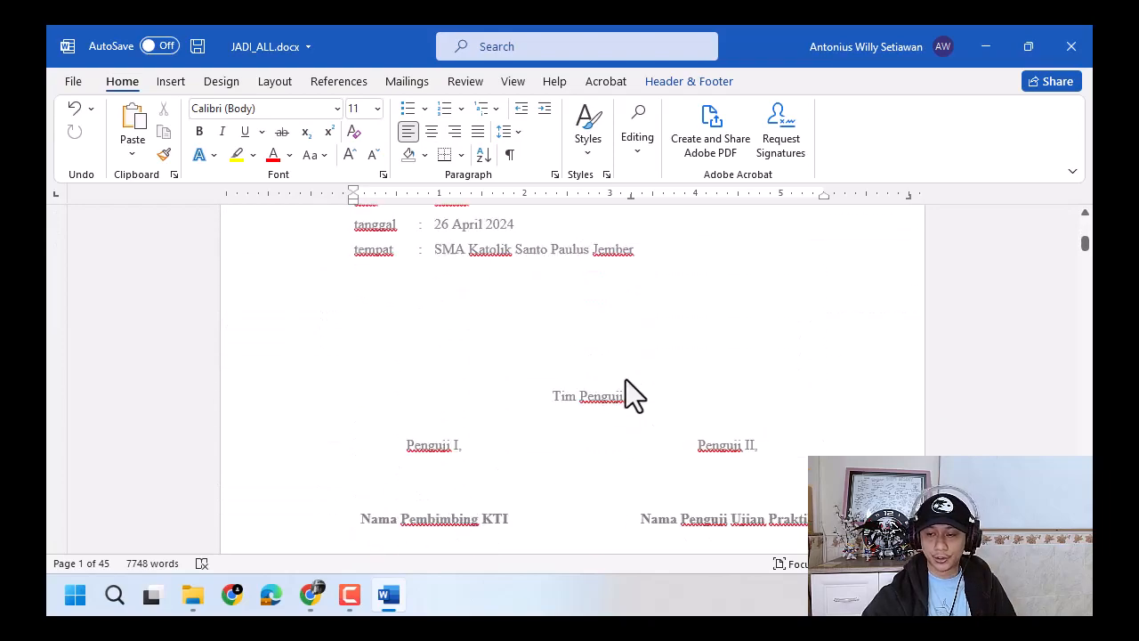
{"action": "scroll", "coordinate": [625, 380], "scroll_direction": "down", "scroll_amount": 5}
{"action": "left_click_drag", "start_coordinate": [1088, 258], "coordinate": [1088, 414]}
{"action": "left_click_drag", "start_coordinate": [1087, 510], "coordinate": [1087, 547]}
{"action": "left_click", "coordinate": [620, 483]}
{"action": "left_click", "coordinate": [619, 483]}
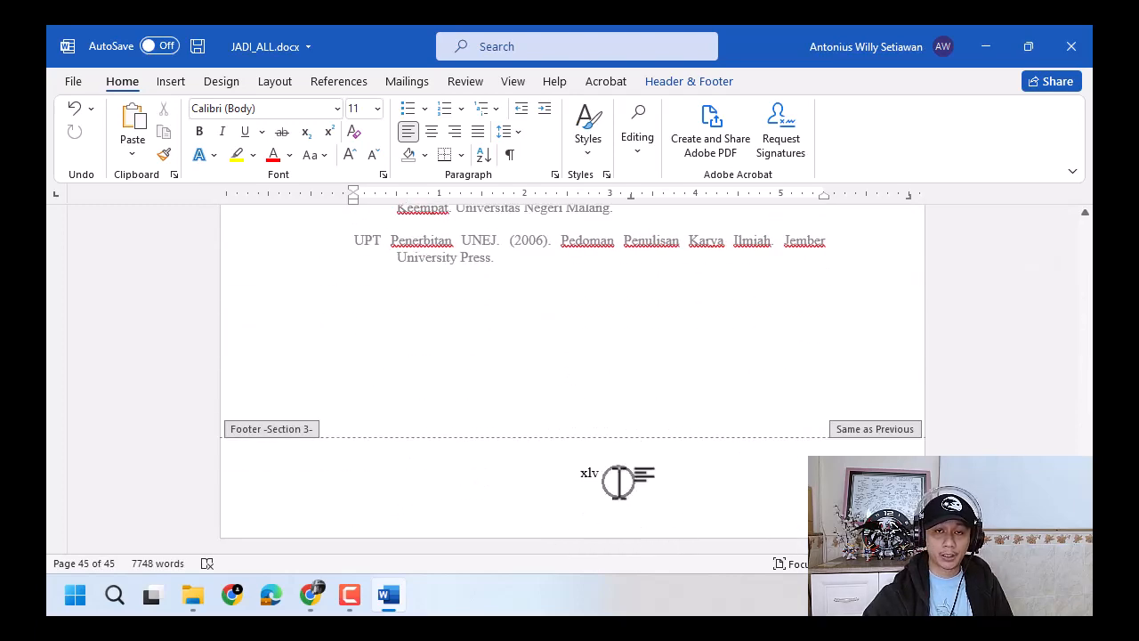
Step: Return to the cover page and examine the page number in its Section 1 footer
{"action": "left_click_drag", "start_coordinate": [1086, 532], "coordinate": [1091, 223]}
{"action": "scroll", "coordinate": [757, 441], "scroll_direction": "down", "scroll_amount": 12}
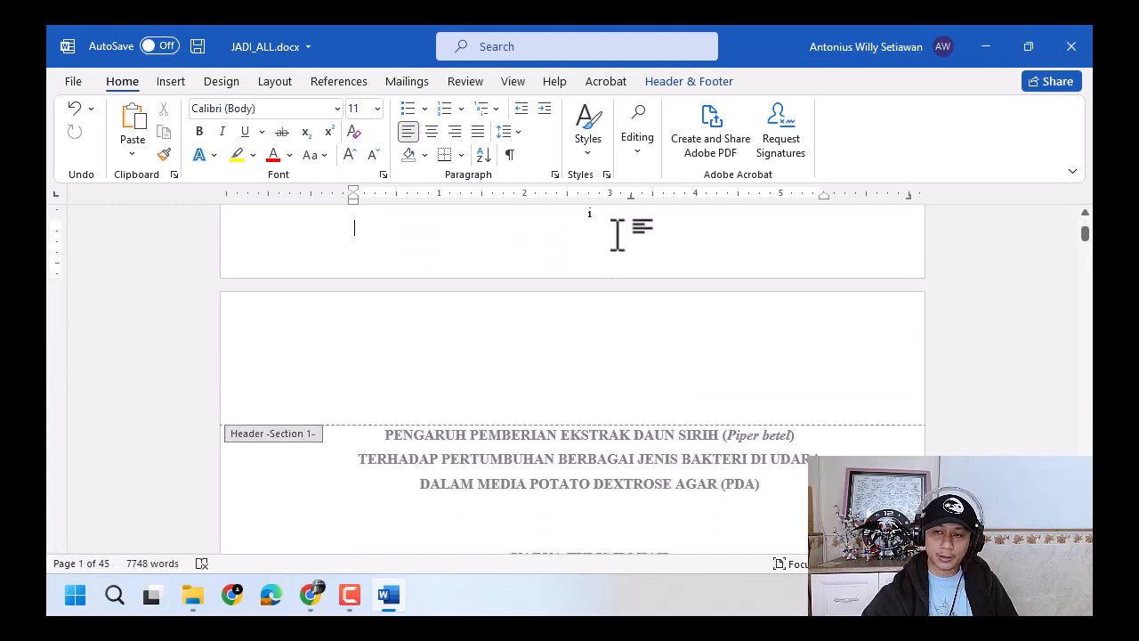
{"action": "scroll", "coordinate": [618, 275], "scroll_direction": "up", "scroll_amount": 6}
{"action": "scroll", "coordinate": [620, 304], "scroll_direction": "up", "scroll_amount": 4}
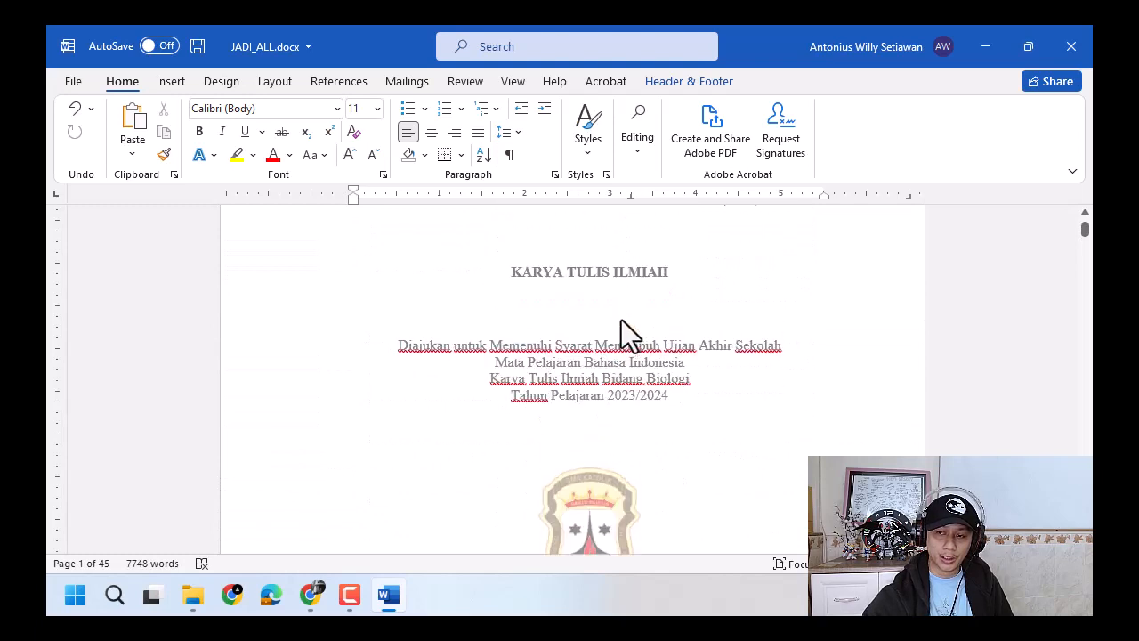
{"action": "left_click", "coordinate": [601, 418]}
{"action": "scroll", "coordinate": [601, 417], "scroll_direction": "down", "scroll_amount": 12}
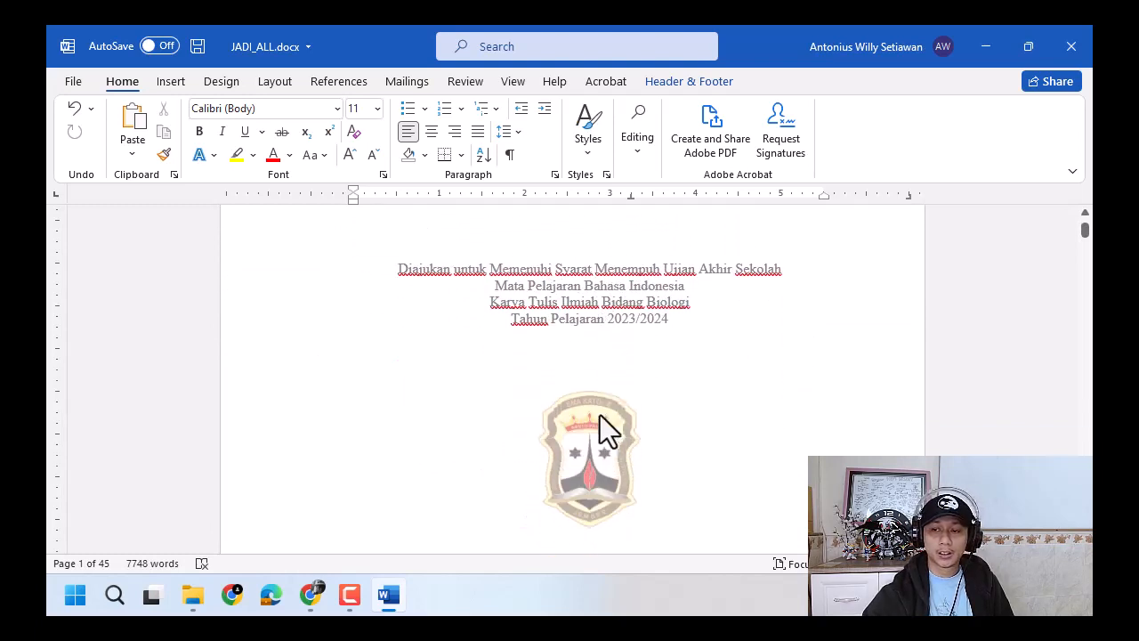
{"action": "left_click", "coordinate": [601, 468]}
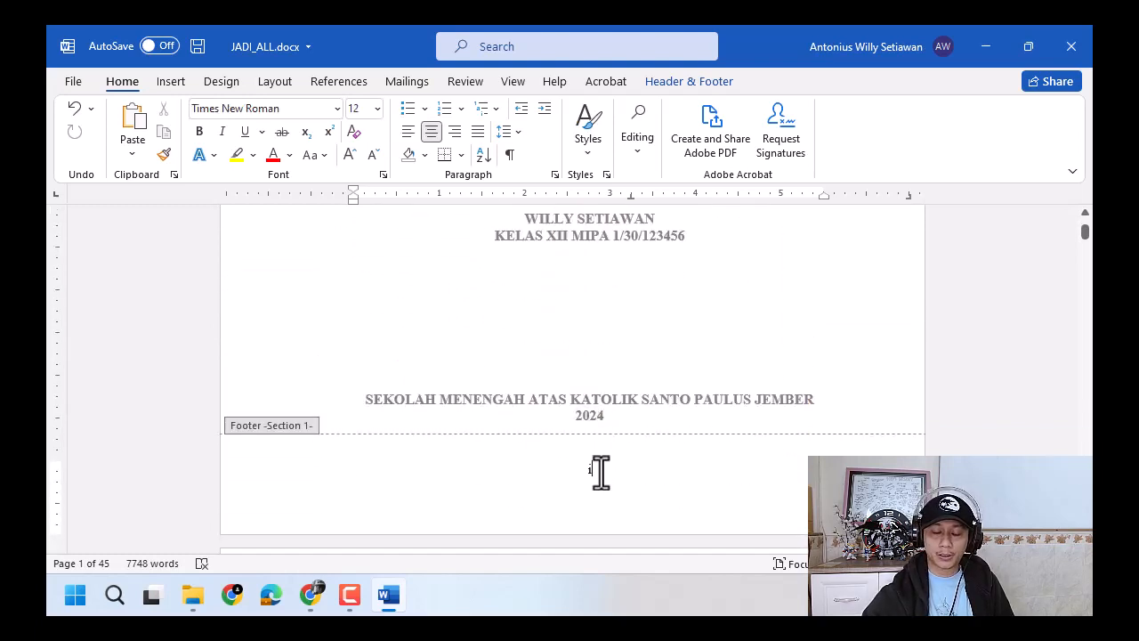
{"action": "left_click", "coordinate": [600, 474]}
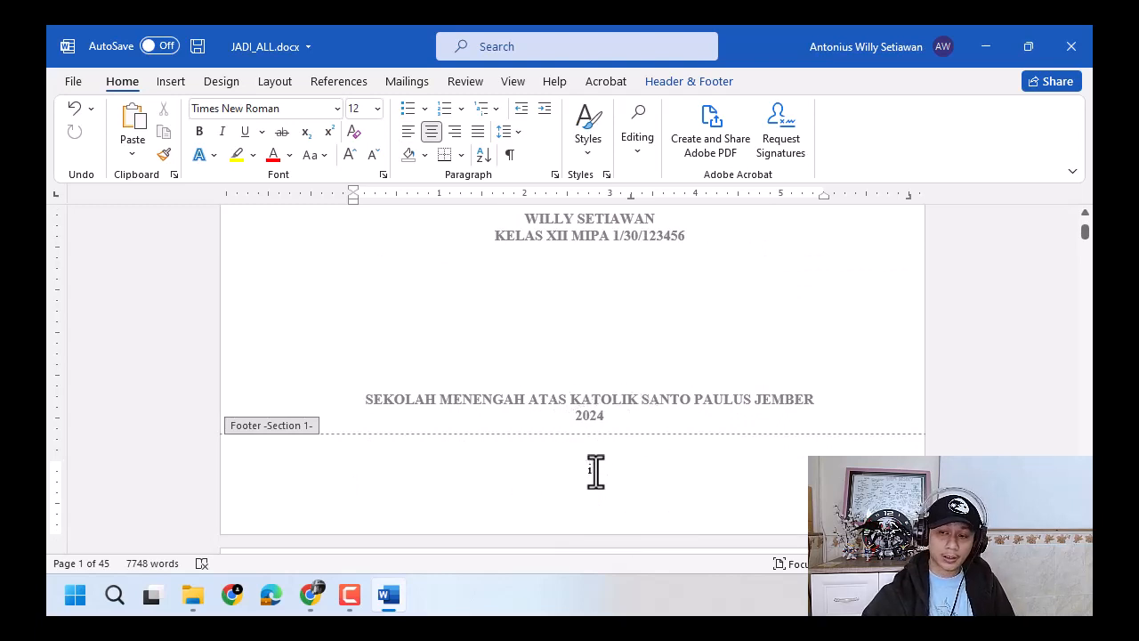
Step: Close header and footer editing and reopen the cover page's footer with its page number selected
{"action": "left_click", "coordinate": [701, 85]}
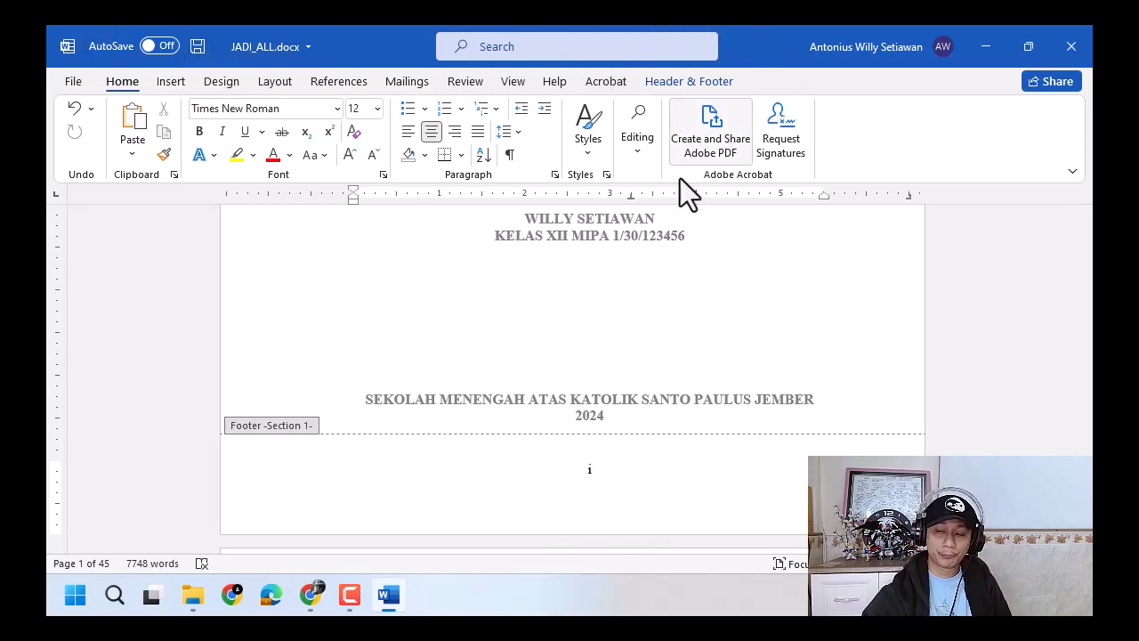
{"action": "left_click", "coordinate": [692, 87]}
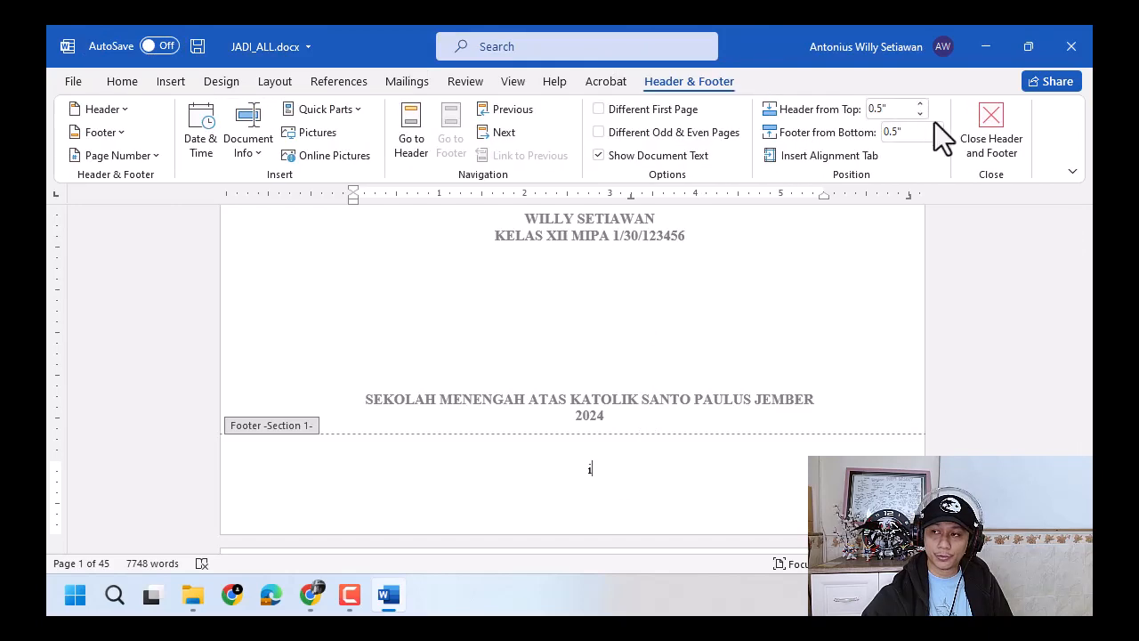
{"action": "left_click", "coordinate": [989, 125]}
{"action": "scroll", "coordinate": [666, 386], "scroll_direction": "down", "scroll_amount": 5}
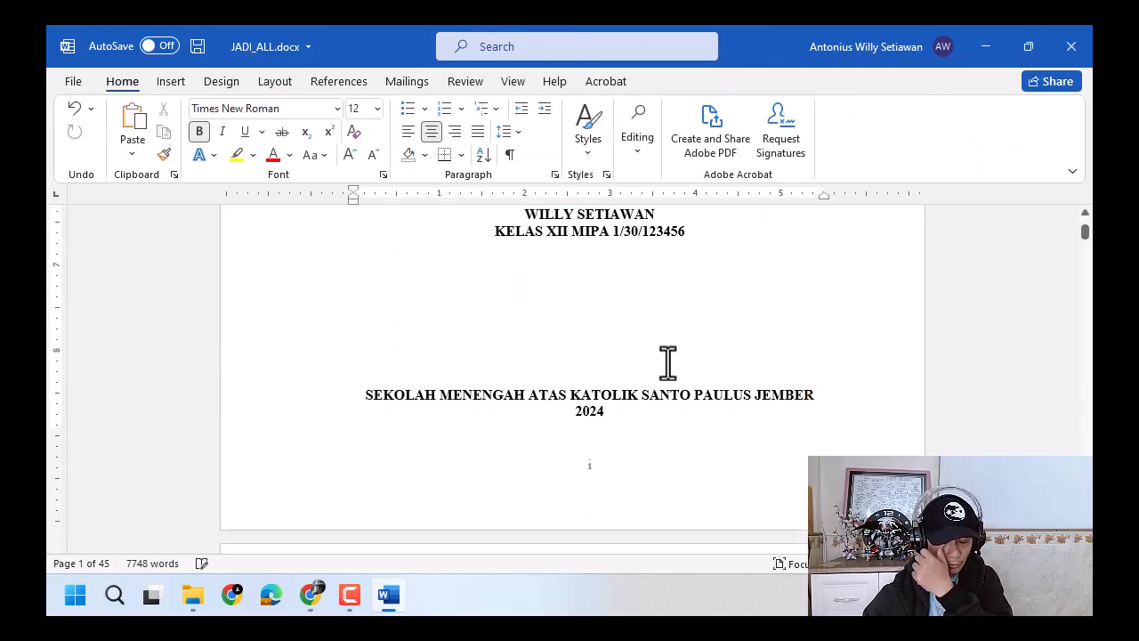
{"action": "double_click", "coordinate": [599, 467]}
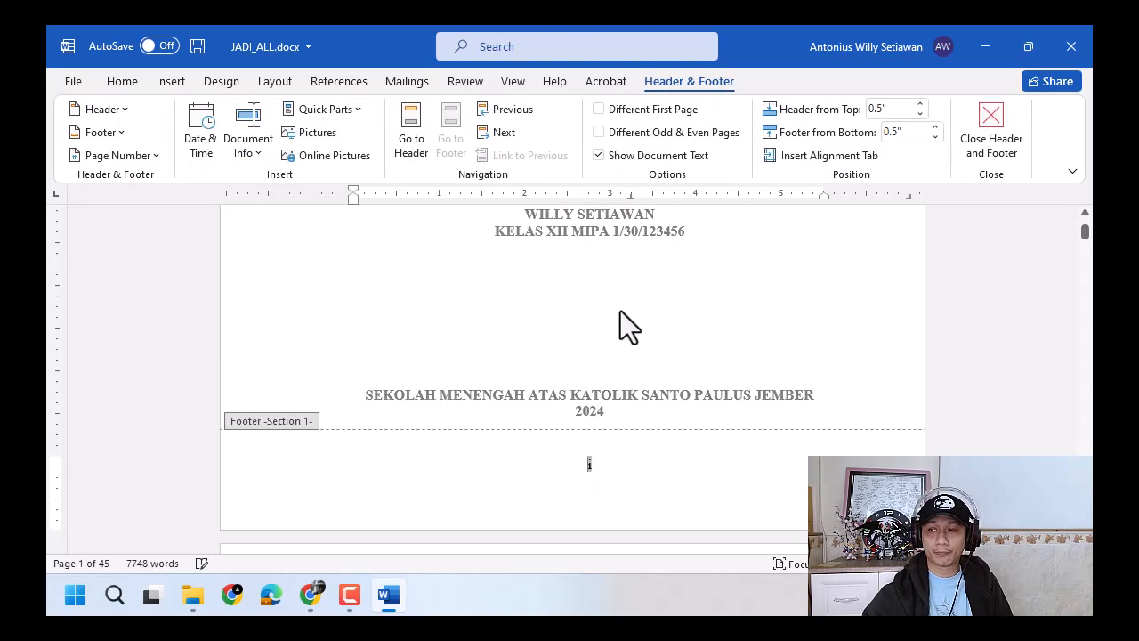
Step: Turn on a different first page for Section 1 so the cover page's footer carries no page number
{"action": "left_click", "coordinate": [676, 90]}
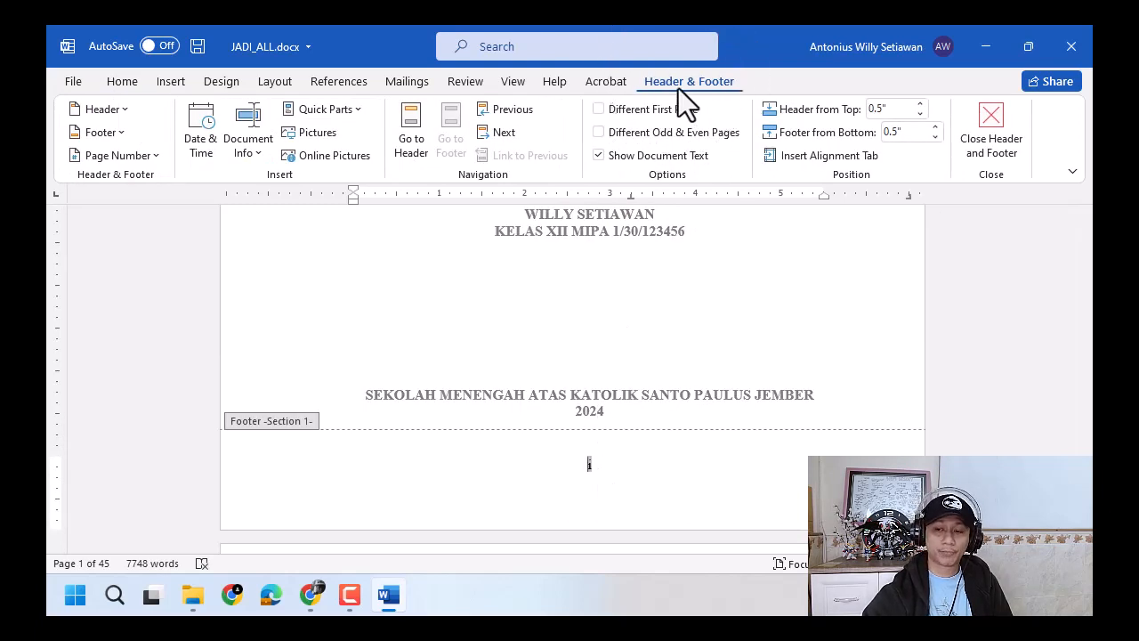
{"action": "left_click", "coordinate": [698, 84]}
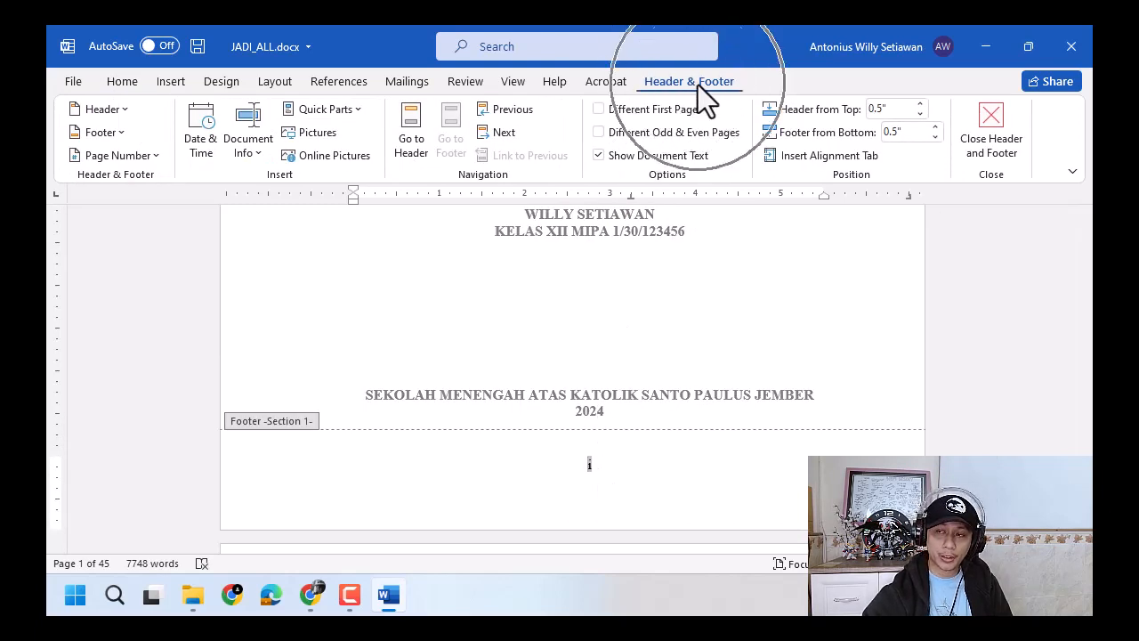
{"action": "left_click", "coordinate": [605, 108]}
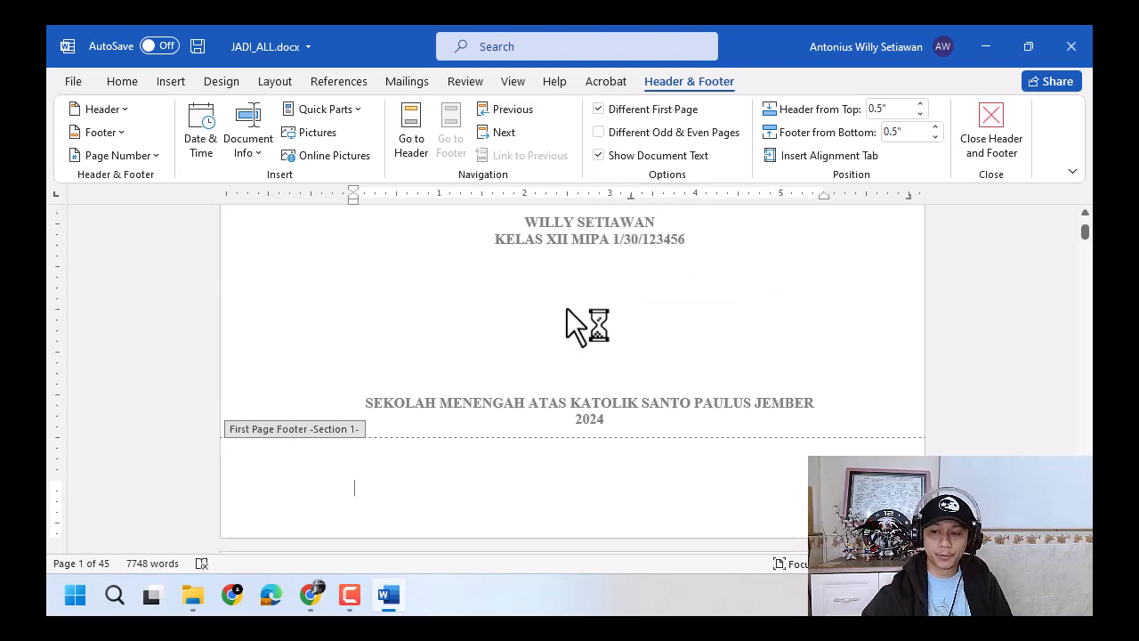
{"action": "key", "text": "ctrl"}
{"action": "key", "text": "ctrl"}
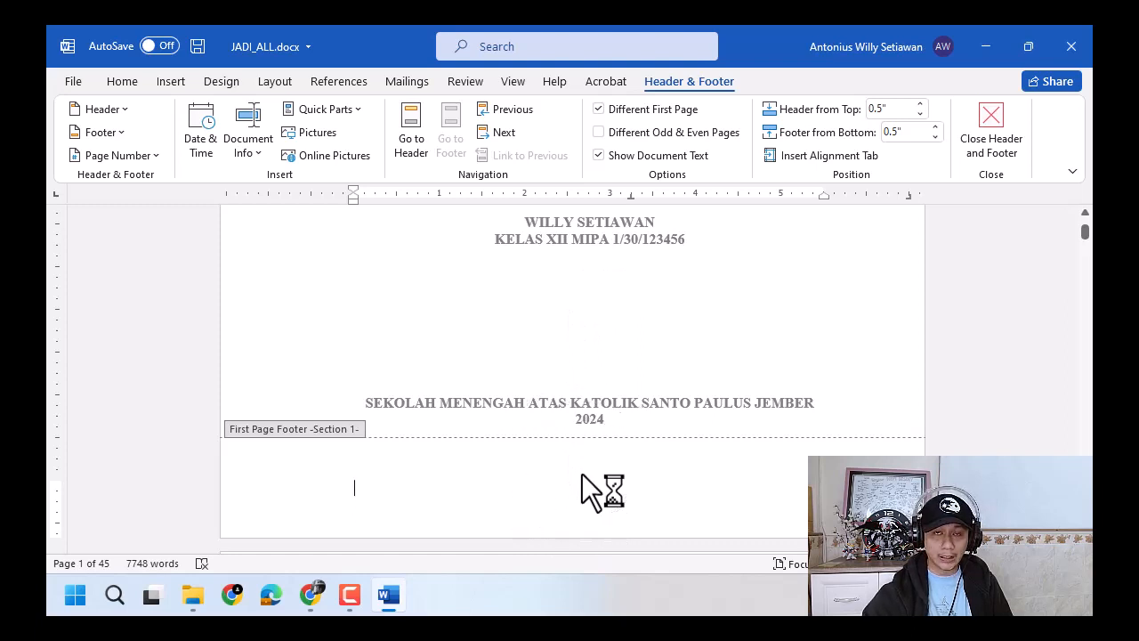
{"action": "key", "text": "ctrl"}
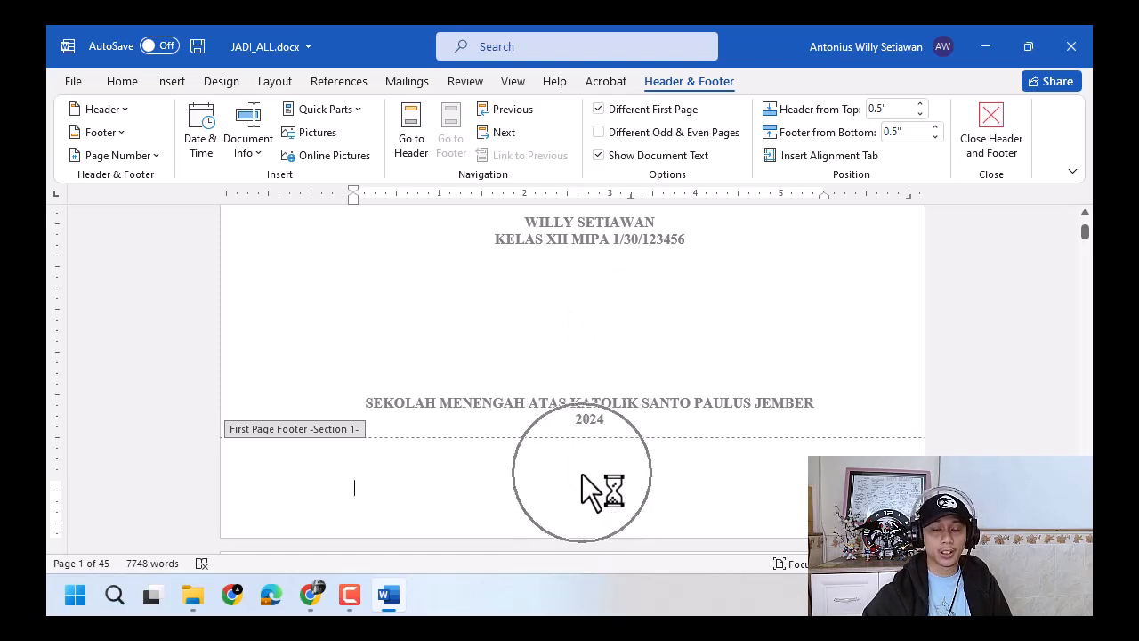
{"action": "key", "text": "ctrl"}
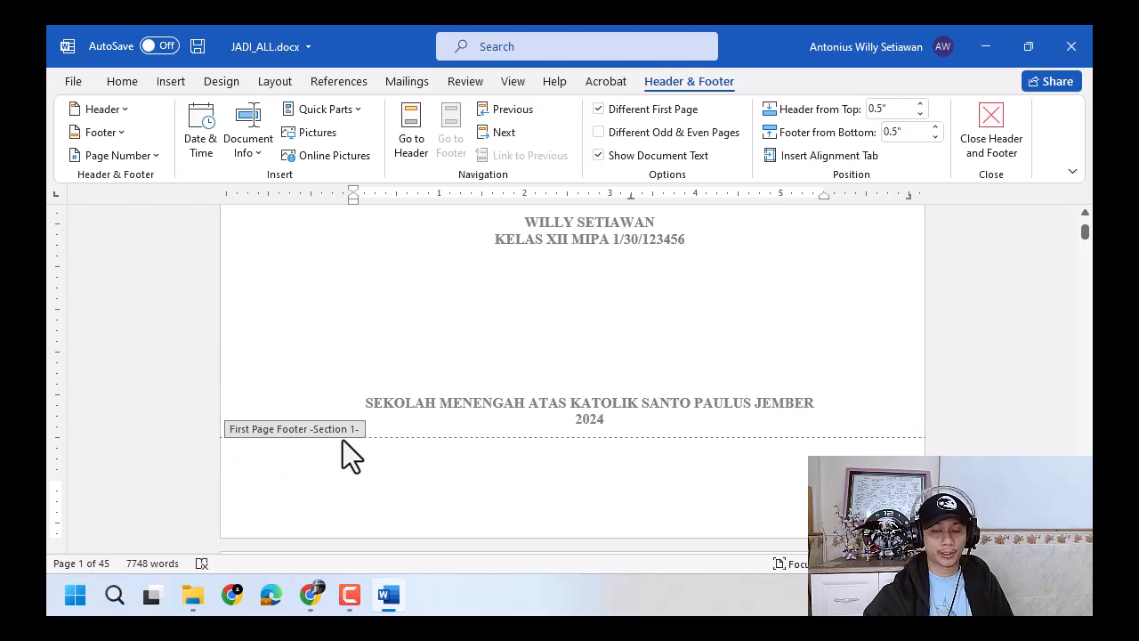
Step: Check the footer page numbers from the inner title page through the front matter to the first page of BAB I PENDAHULUAN
{"action": "scroll", "coordinate": [677, 480], "scroll_direction": "down", "scroll_amount": 1}
{"action": "scroll", "coordinate": [677, 480], "scroll_direction": "down", "scroll_amount": 20}
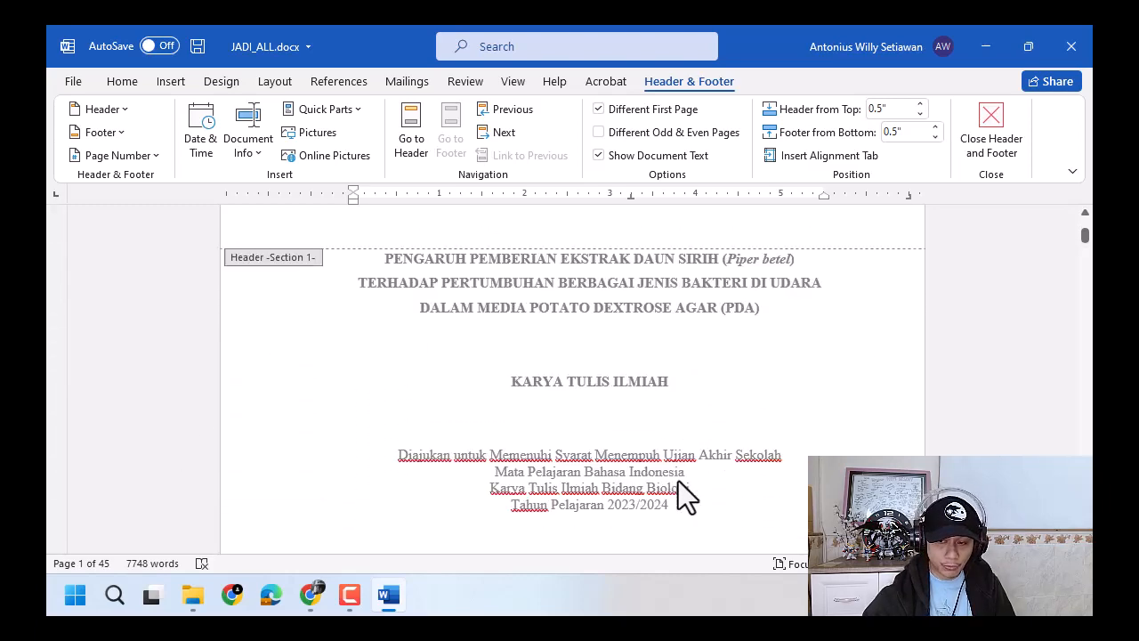
{"action": "key", "text": "ctrl"}
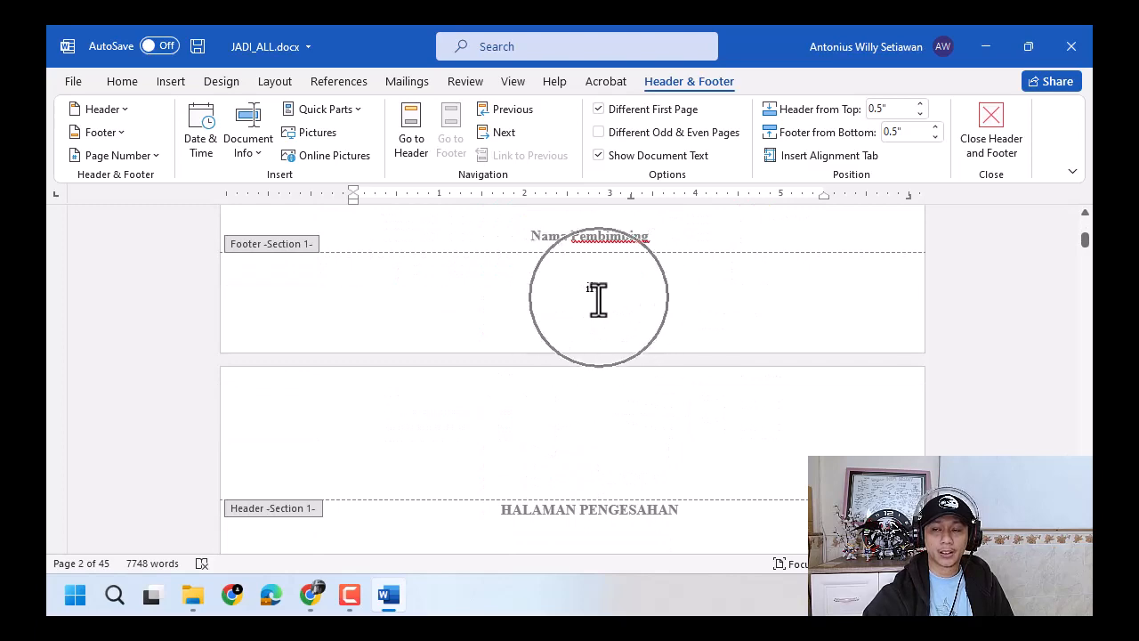
{"action": "scroll", "coordinate": [599, 299], "scroll_direction": "down", "scroll_amount": 15}
{"action": "scroll", "coordinate": [606, 307], "scroll_direction": "down", "scroll_amount": 20}
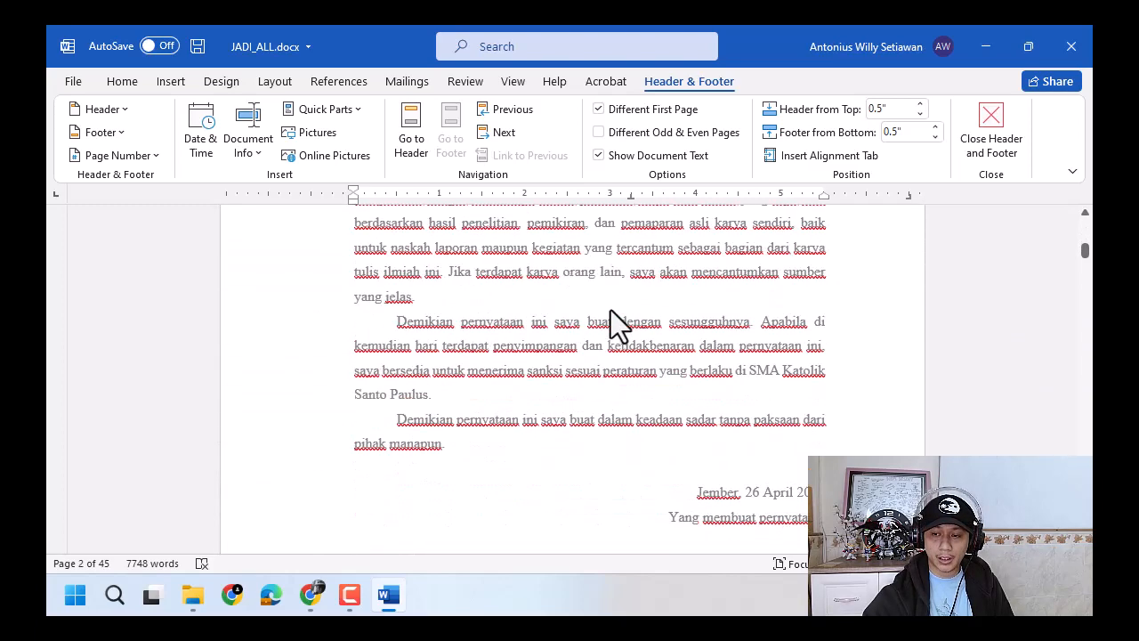
{"action": "scroll", "coordinate": [613, 321], "scroll_direction": "down", "scroll_amount": 20}
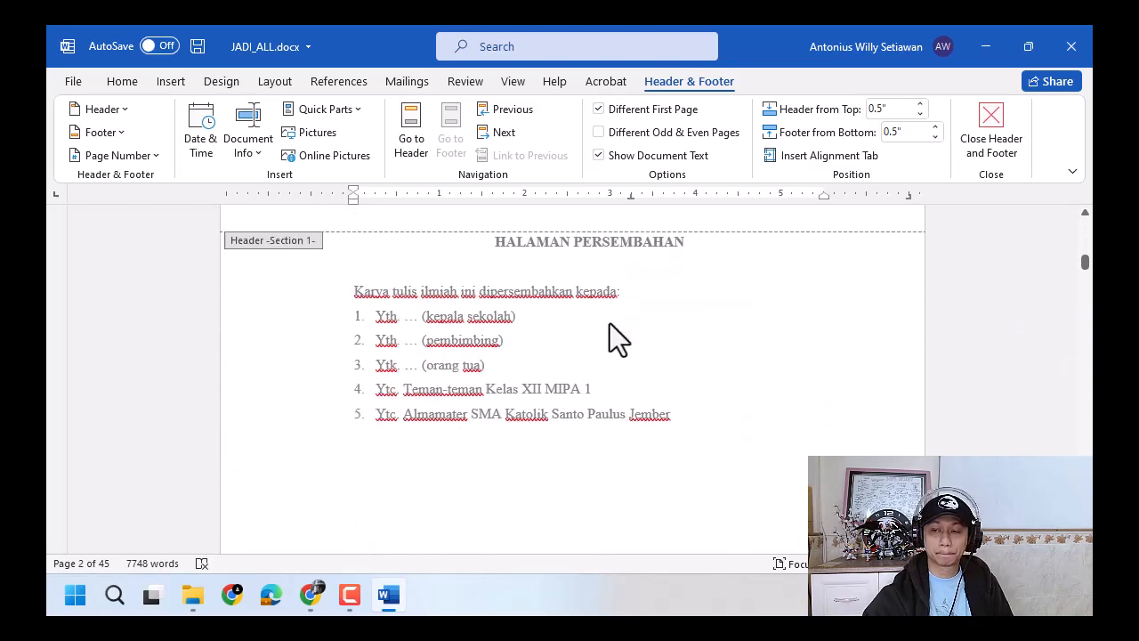
{"action": "scroll", "coordinate": [605, 345], "scroll_direction": "down", "scroll_amount": 5}
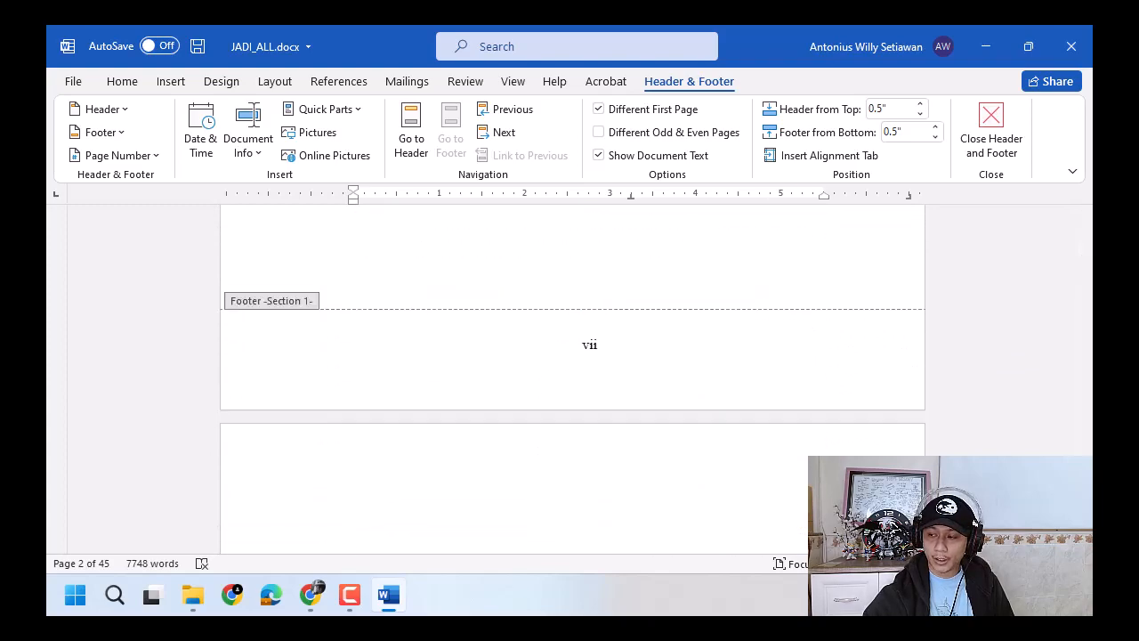
{"action": "scroll", "coordinate": [572, 373], "scroll_direction": "down", "scroll_amount": 20}
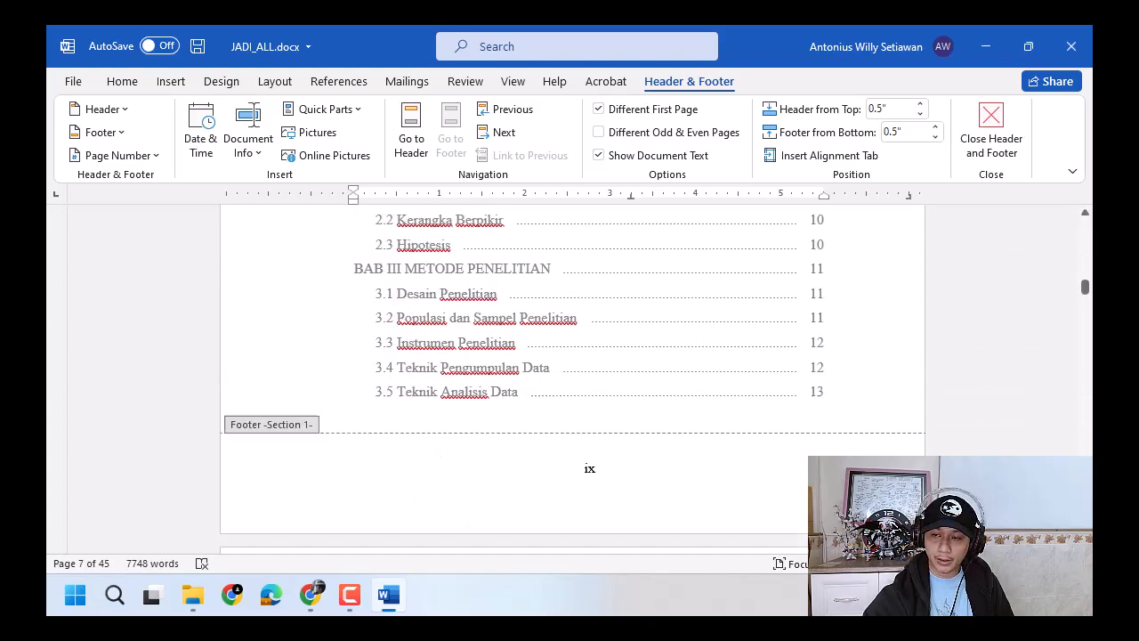
{"action": "scroll", "coordinate": [572, 374], "scroll_direction": "down", "scroll_amount": 20}
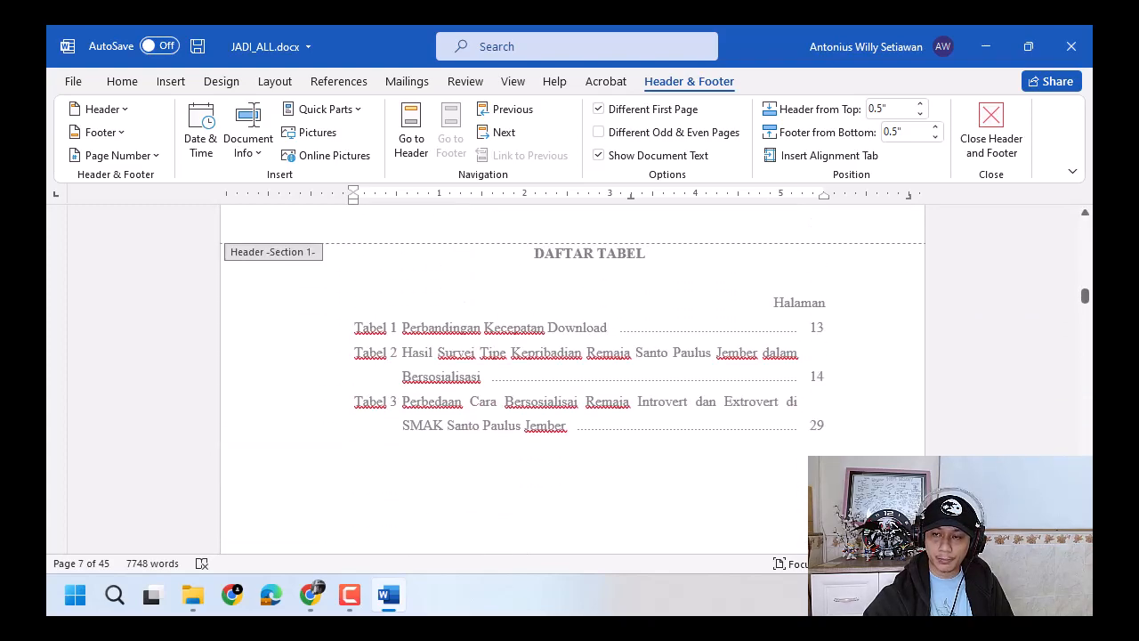
{"action": "scroll", "coordinate": [573, 374], "scroll_direction": "down", "scroll_amount": 12}
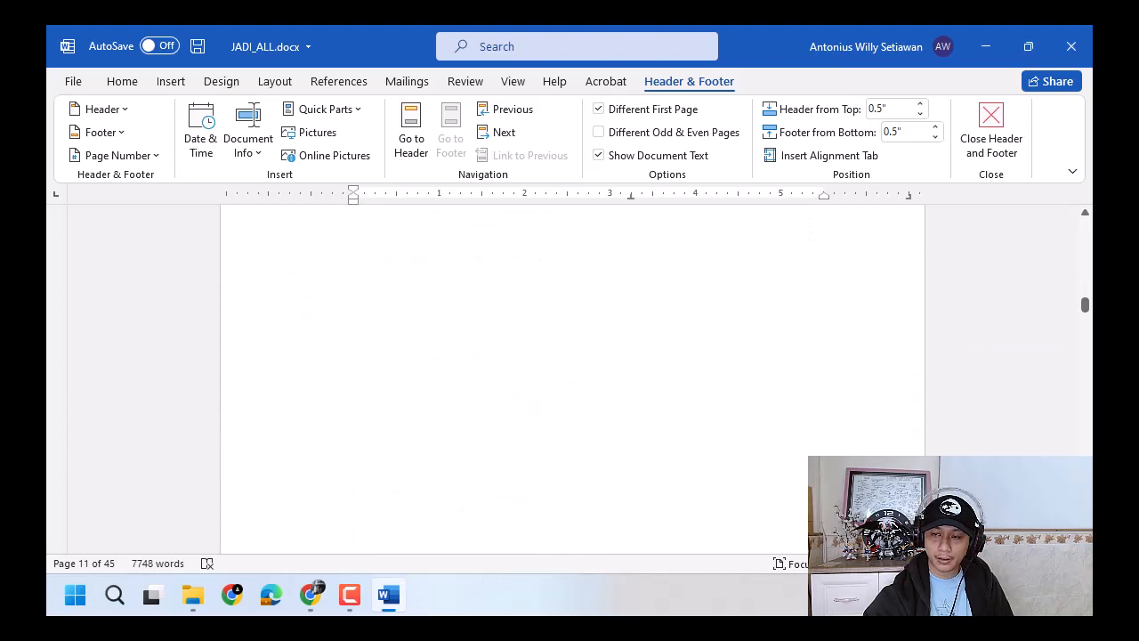
{"action": "scroll", "coordinate": [778, 465], "scroll_direction": "up", "scroll_amount": 5}
{"action": "scroll", "coordinate": [769, 464], "scroll_direction": "down", "scroll_amount": 5}
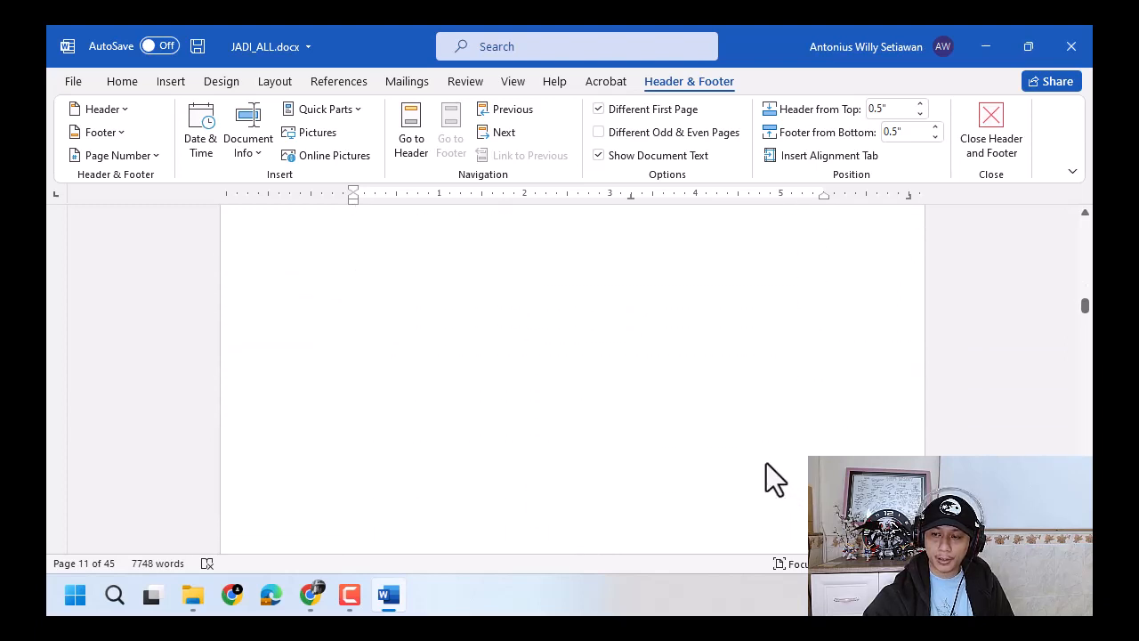
{"action": "scroll", "coordinate": [608, 347], "scroll_direction": "down", "scroll_amount": 4}
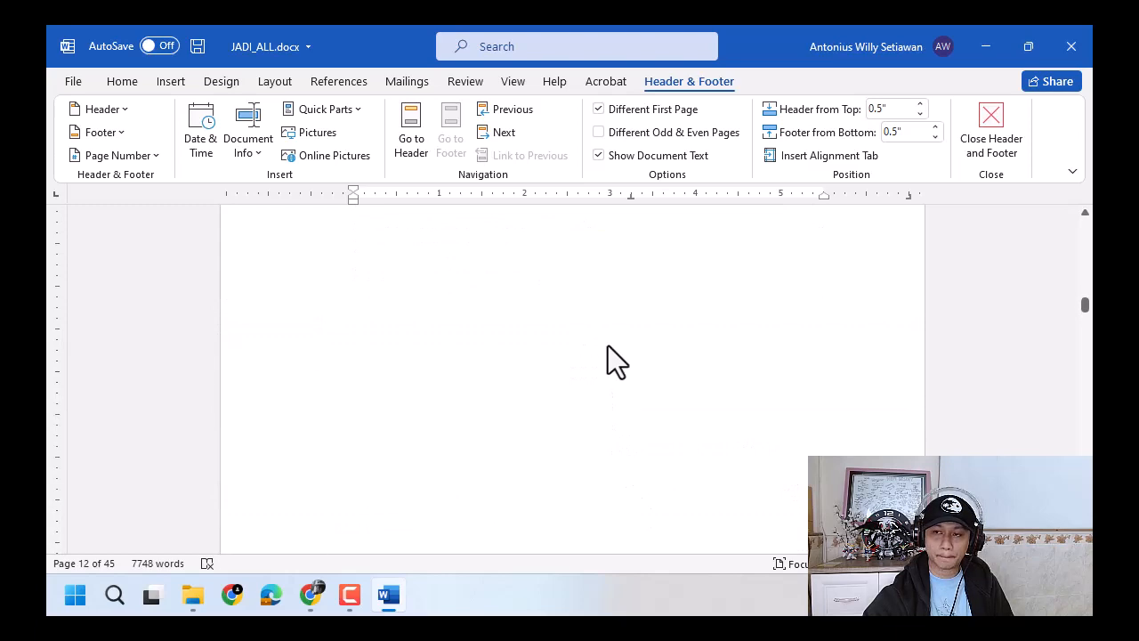
{"action": "scroll", "coordinate": [607, 347], "scroll_direction": "down", "scroll_amount": 10}
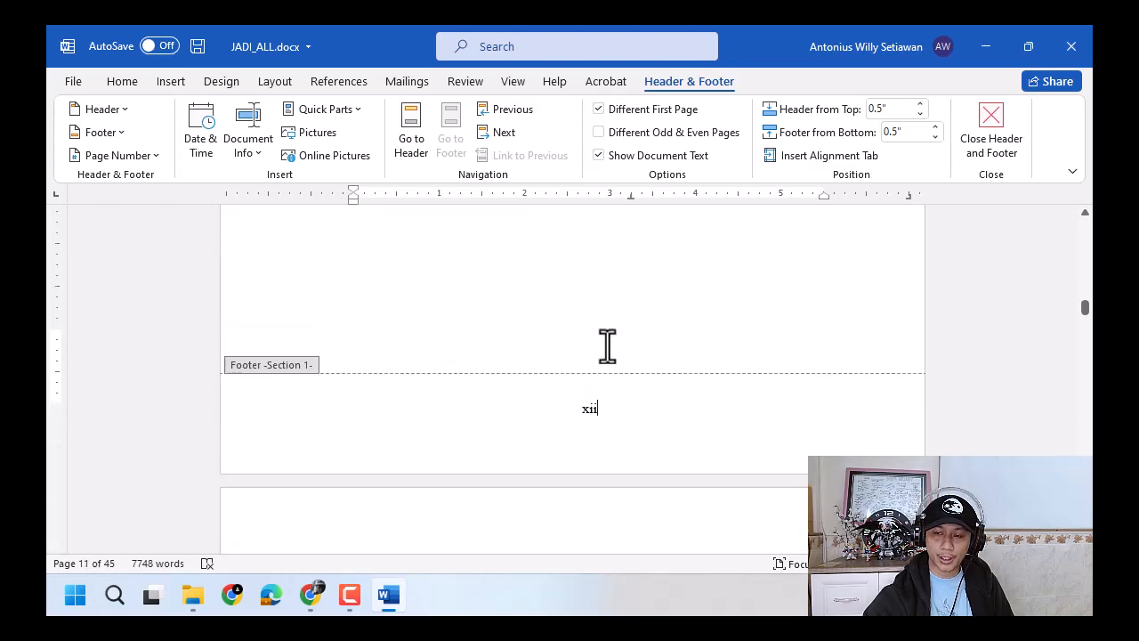
{"action": "scroll", "coordinate": [607, 347], "scroll_direction": "down", "scroll_amount": 12}
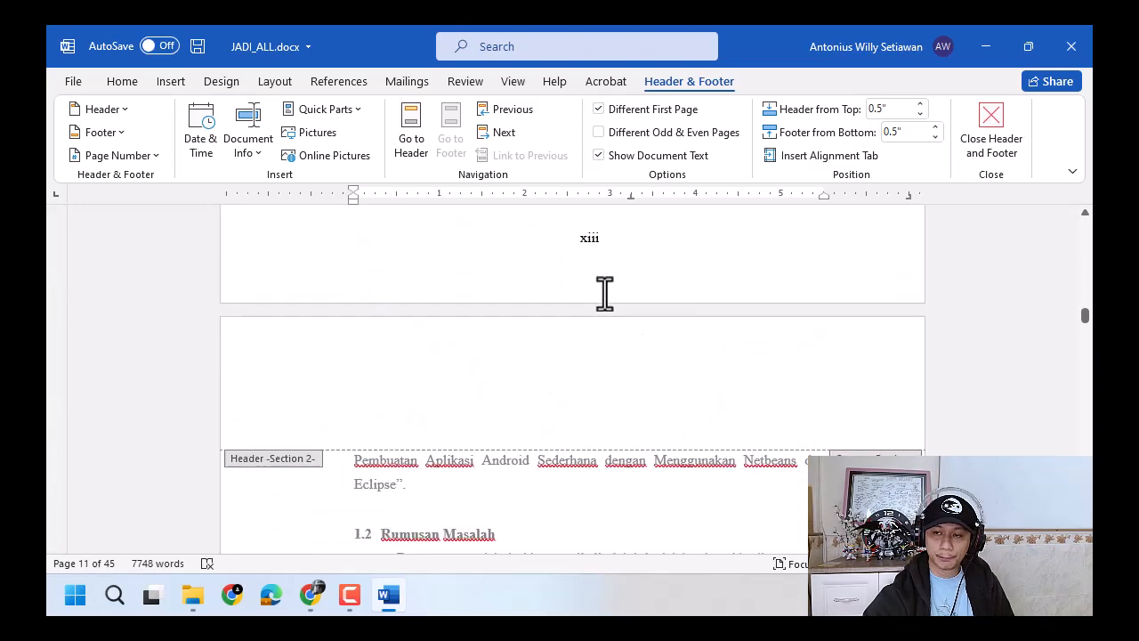
{"action": "left_click", "coordinate": [607, 237]}
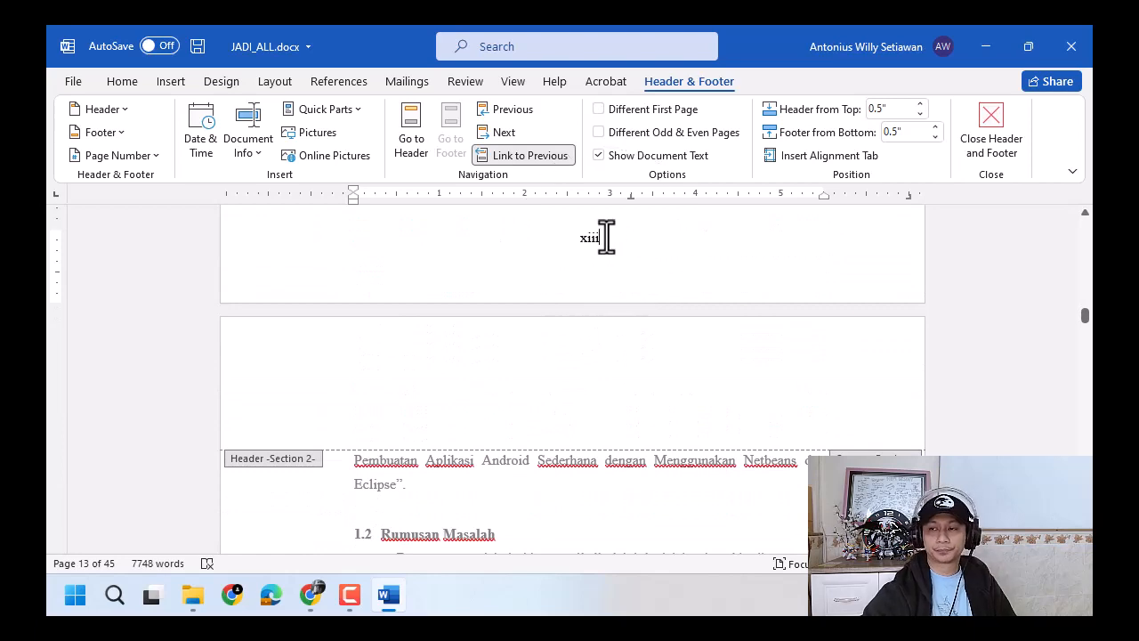
{"action": "scroll", "coordinate": [607, 236], "scroll_direction": "up", "scroll_amount": 12}
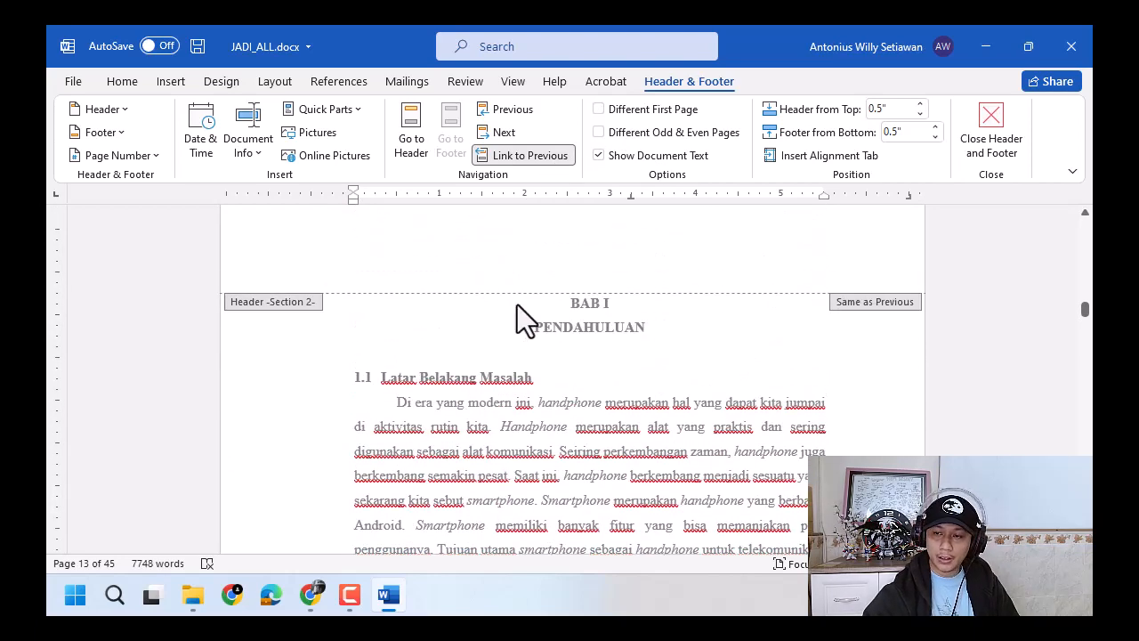
Step: Close header and footer editing, return to the BAB I PENDAHULUAN page and save the document
{"action": "left_click", "coordinate": [976, 139]}
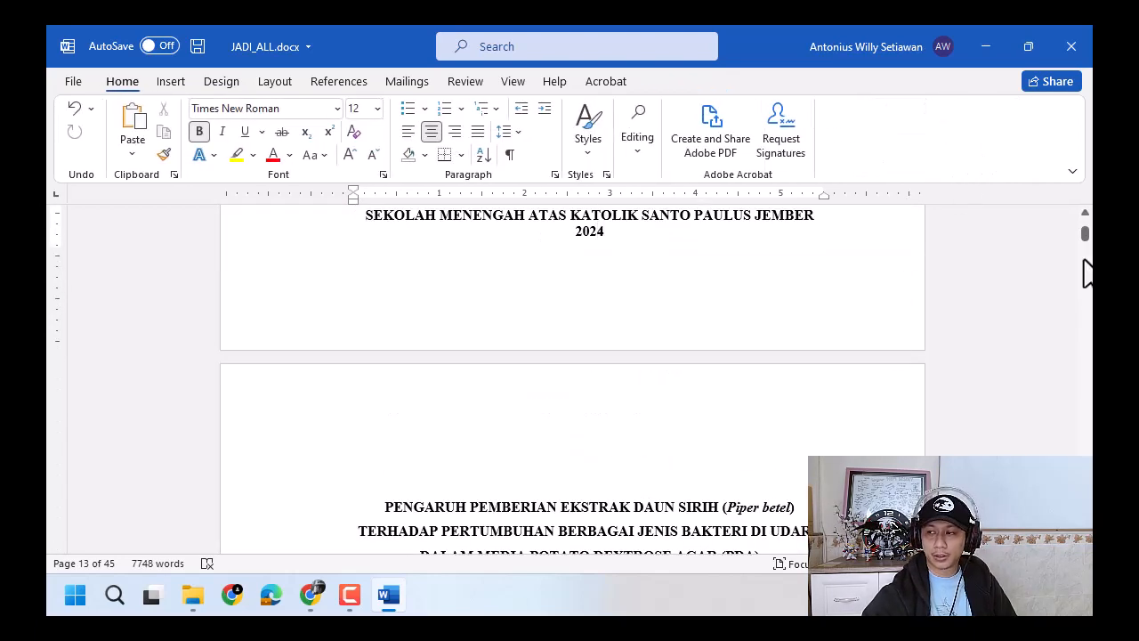
{"action": "left_click_drag", "start_coordinate": [1085, 241], "coordinate": [1086, 311]}
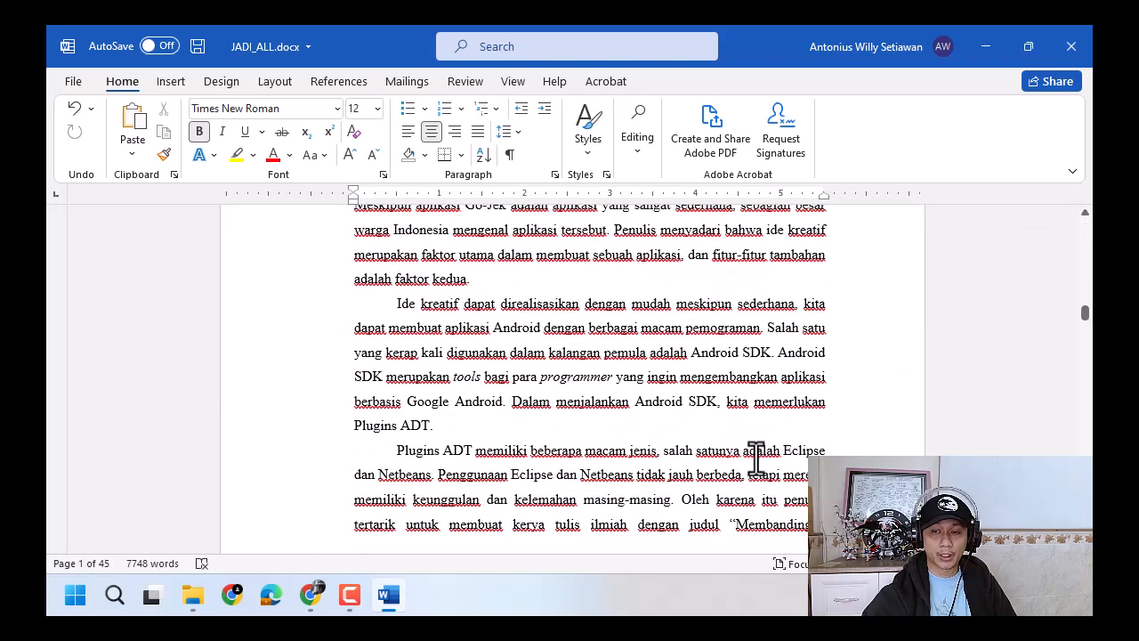
{"action": "scroll", "coordinate": [756, 458], "scroll_direction": "up", "scroll_amount": 10}
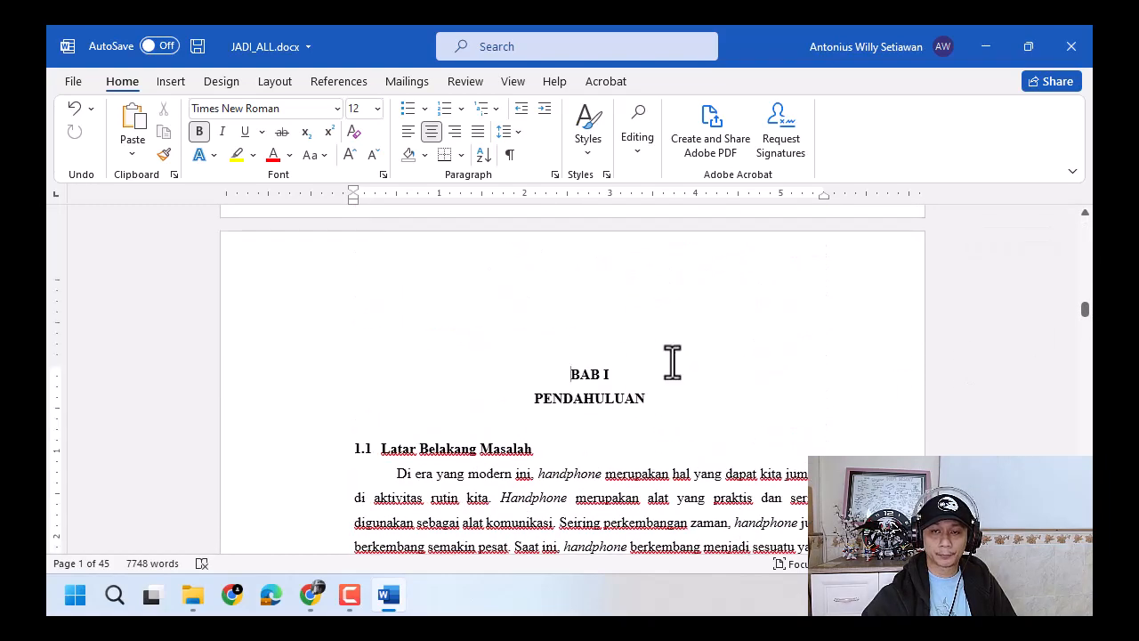
{"action": "key", "text": "ctrl+s"}
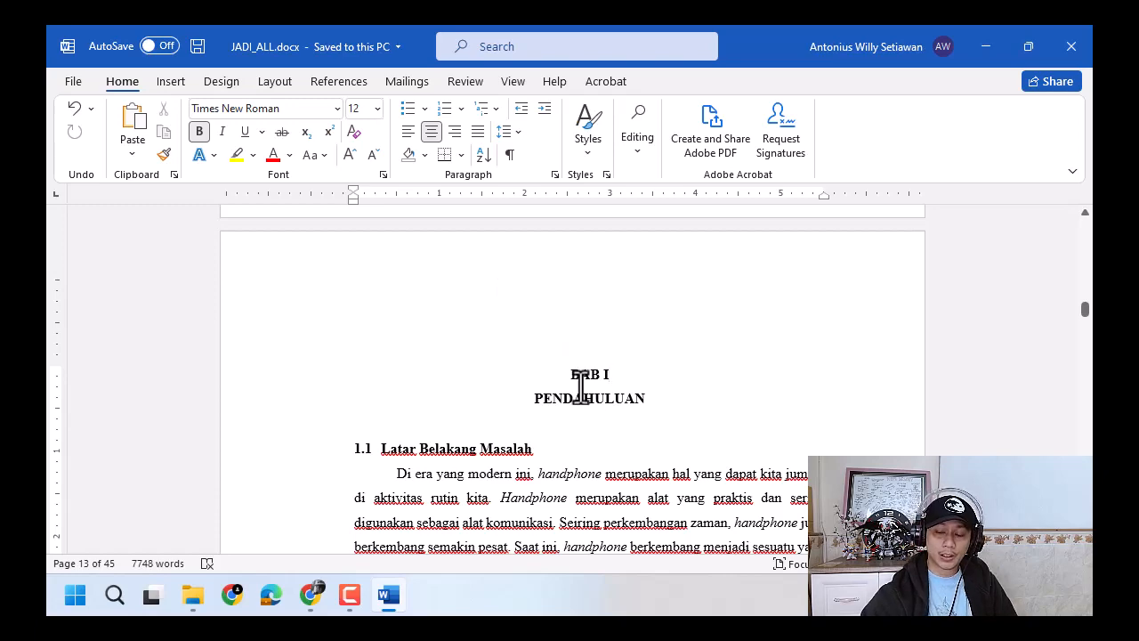
Step: Examine the BAB I PENDAHULUAN heading, the page number in that page's footer and the header area of the following page
{"action": "scroll", "coordinate": [582, 386], "scroll_direction": "down", "scroll_amount": 8}
{"action": "scroll", "coordinate": [605, 424], "scroll_direction": "down", "scroll_amount": 5}
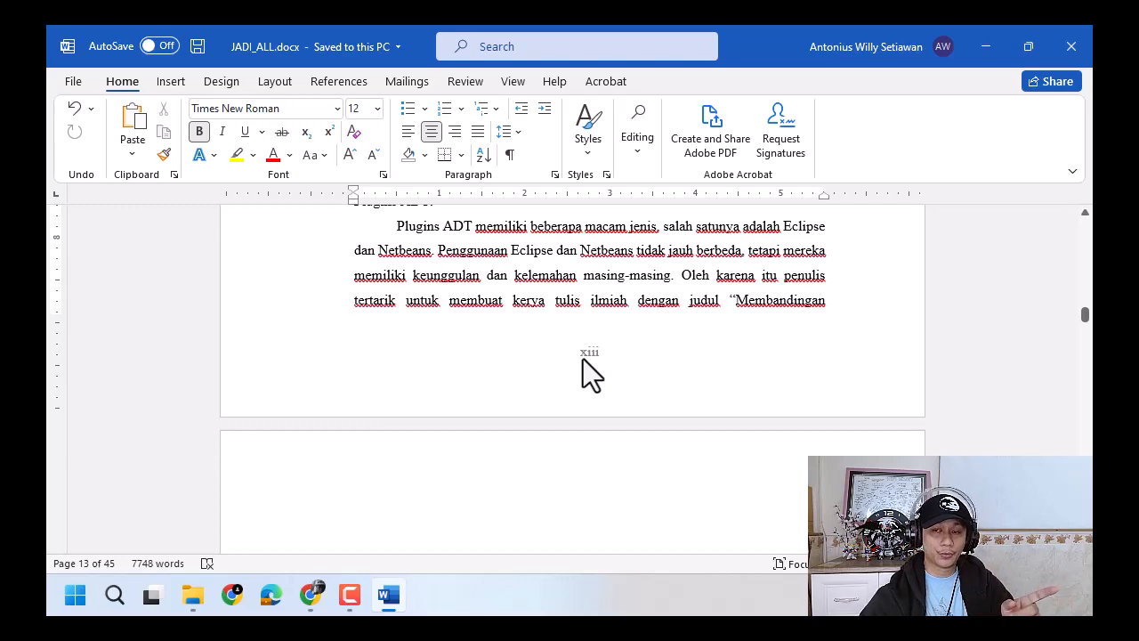
{"action": "scroll", "coordinate": [581, 364], "scroll_direction": "up", "scroll_amount": 10}
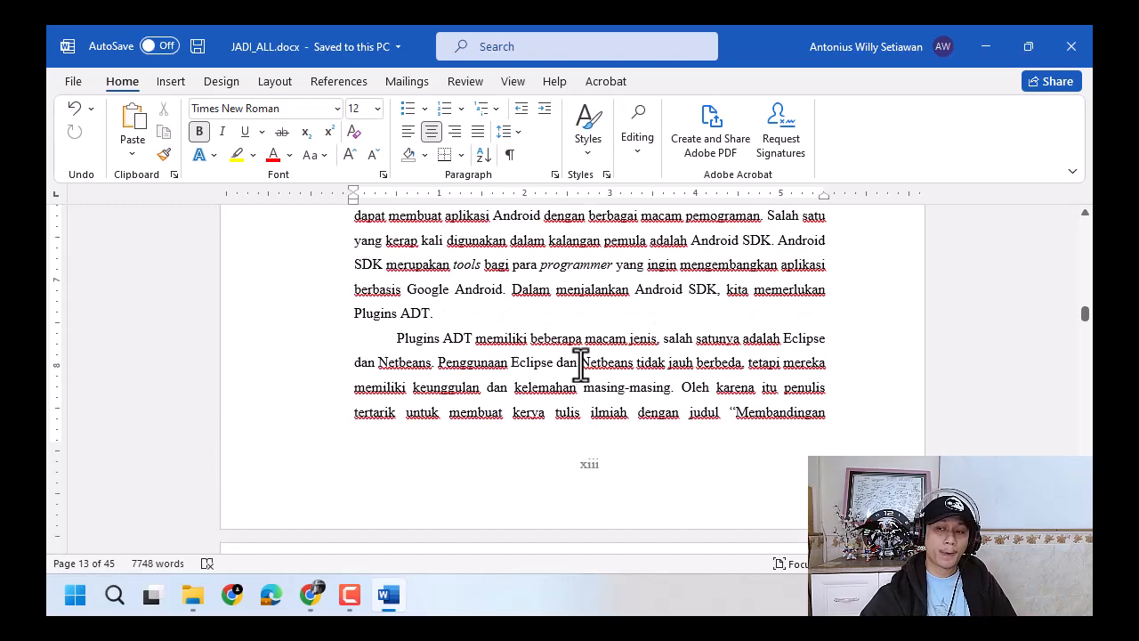
{"action": "scroll", "coordinate": [580, 364], "scroll_direction": "up", "scroll_amount": 1}
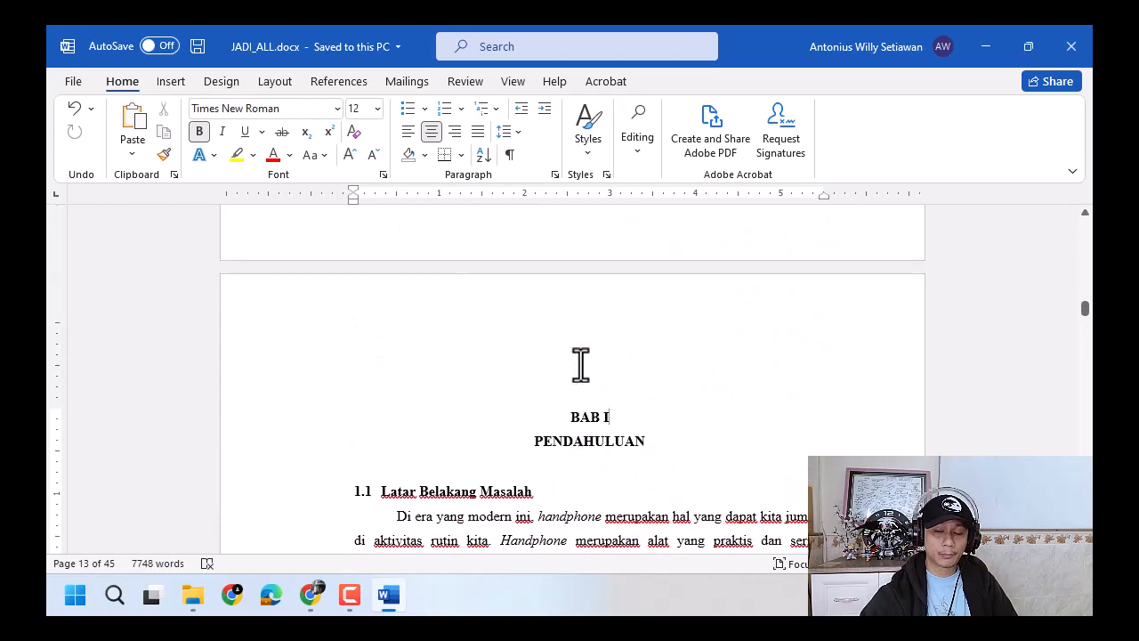
{"action": "scroll", "coordinate": [581, 369], "scroll_direction": "down", "scroll_amount": 3}
{"action": "left_click", "coordinate": [584, 307]}
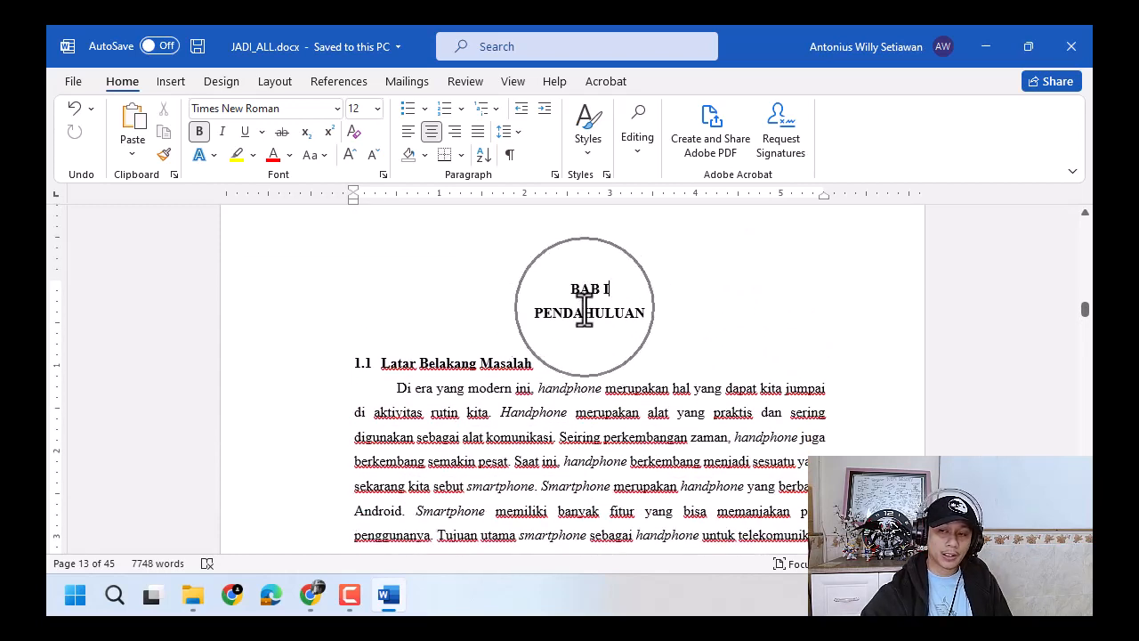
{"action": "left_click_drag", "start_coordinate": [564, 294], "coordinate": [664, 322]}
{"action": "scroll", "coordinate": [666, 389], "scroll_direction": "down", "scroll_amount": 11}
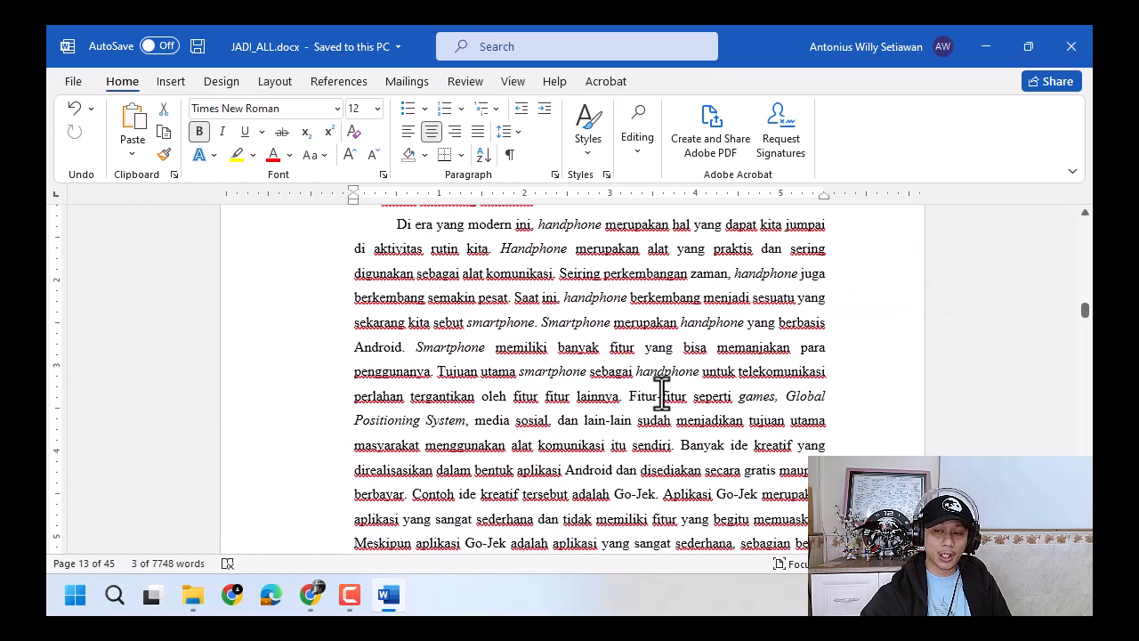
{"action": "scroll", "coordinate": [660, 399], "scroll_direction": "down", "scroll_amount": 8}
{"action": "left_click", "coordinate": [598, 313]}
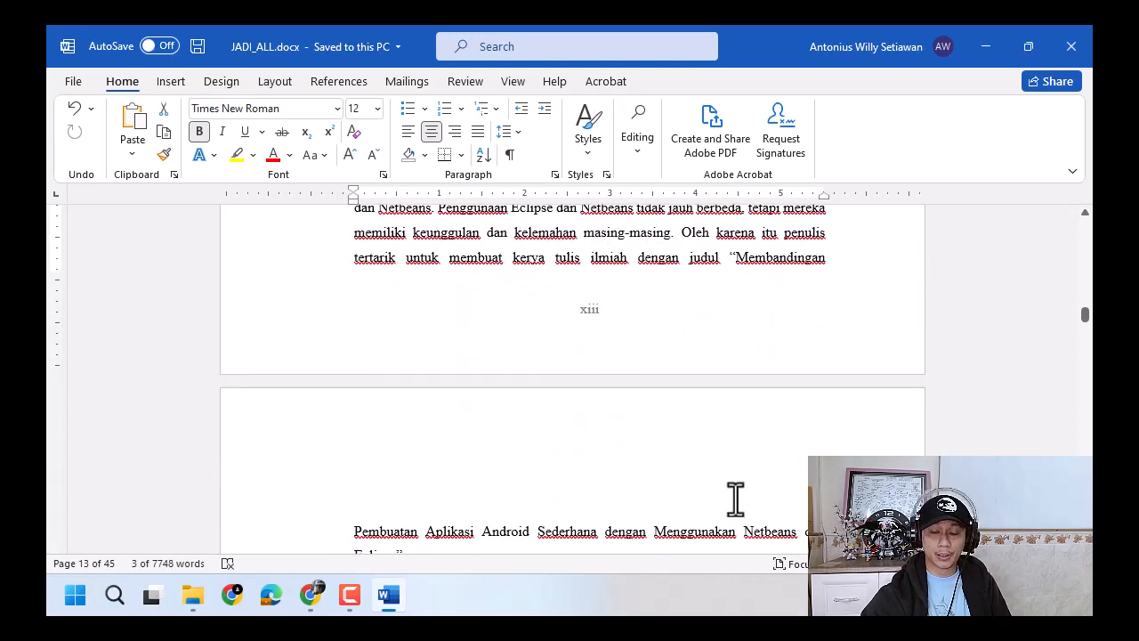
{"action": "left_click", "coordinate": [823, 455]}
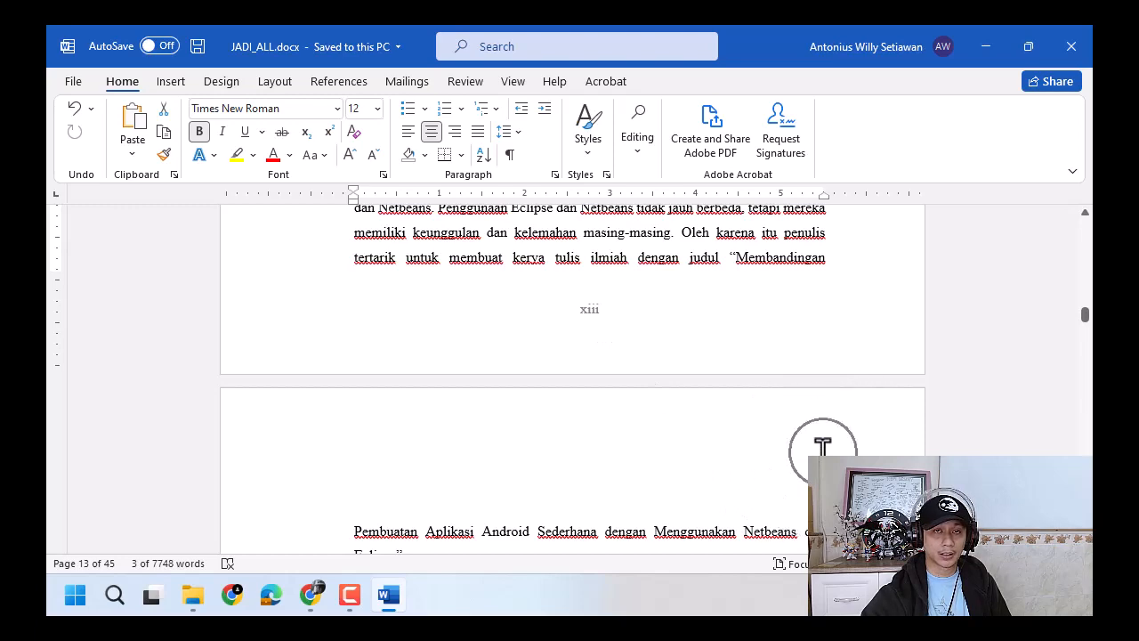
Step: Check the page numbers in the footers from the second page of BAB I to the page before 2.1.2 Jenis-Jenis SD Card
{"action": "scroll", "coordinate": [823, 449], "scroll_direction": "down", "scroll_amount": 20}
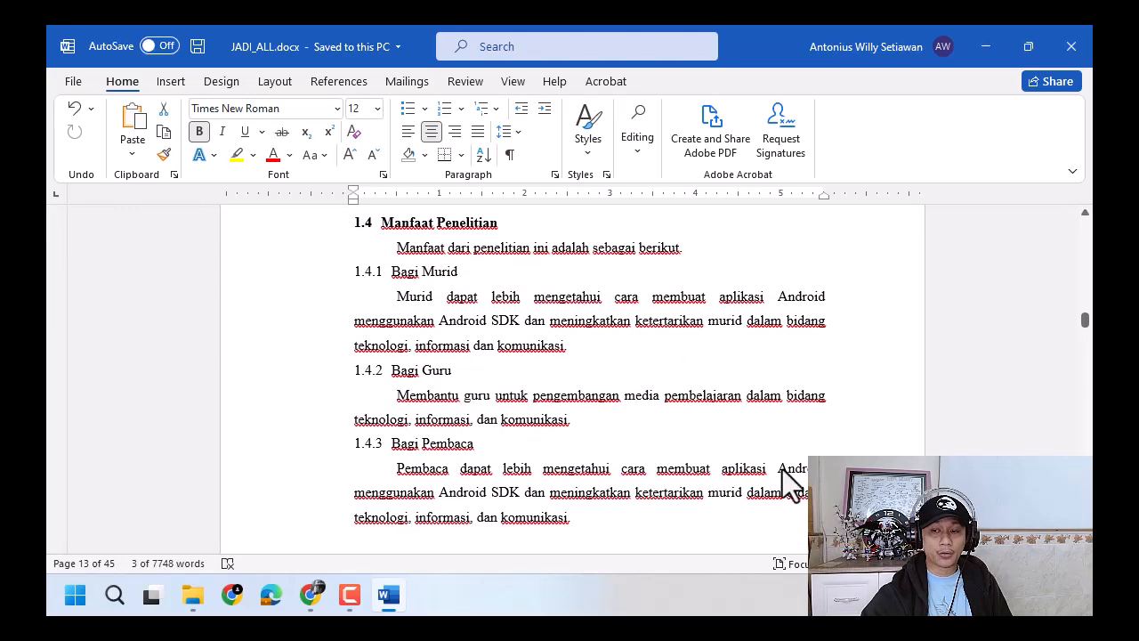
{"action": "scroll", "coordinate": [781, 470], "scroll_direction": "down", "scroll_amount": 12}
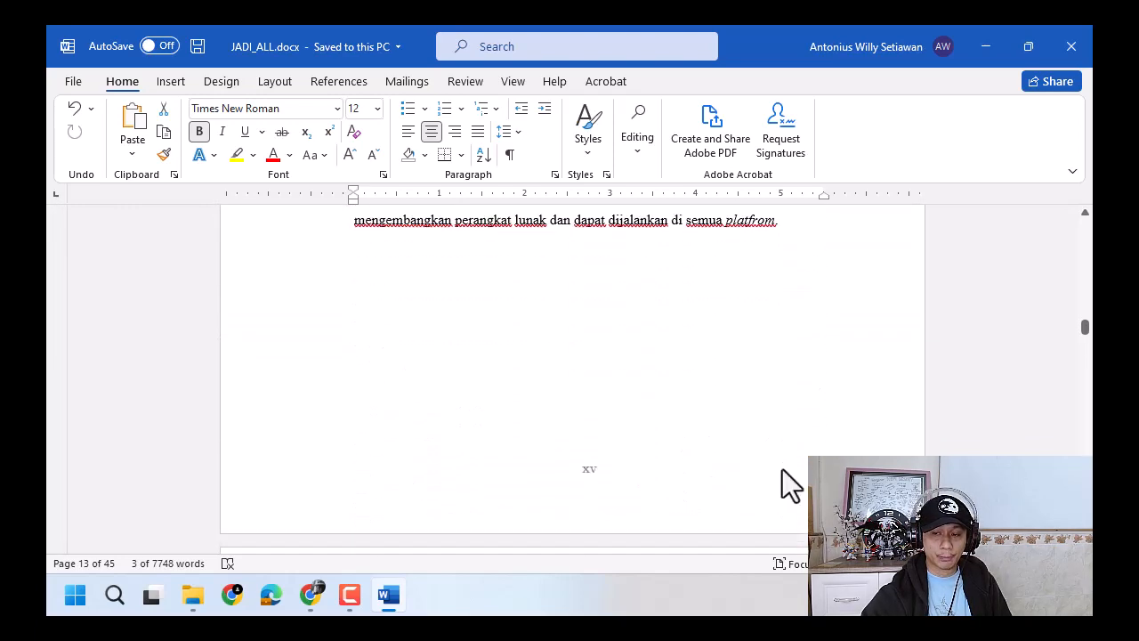
{"action": "scroll", "coordinate": [603, 364], "scroll_direction": "down", "scroll_amount": 3}
{"action": "left_click", "coordinate": [602, 348]}
{"action": "scroll", "coordinate": [602, 348], "scroll_direction": "down", "scroll_amount": 10}
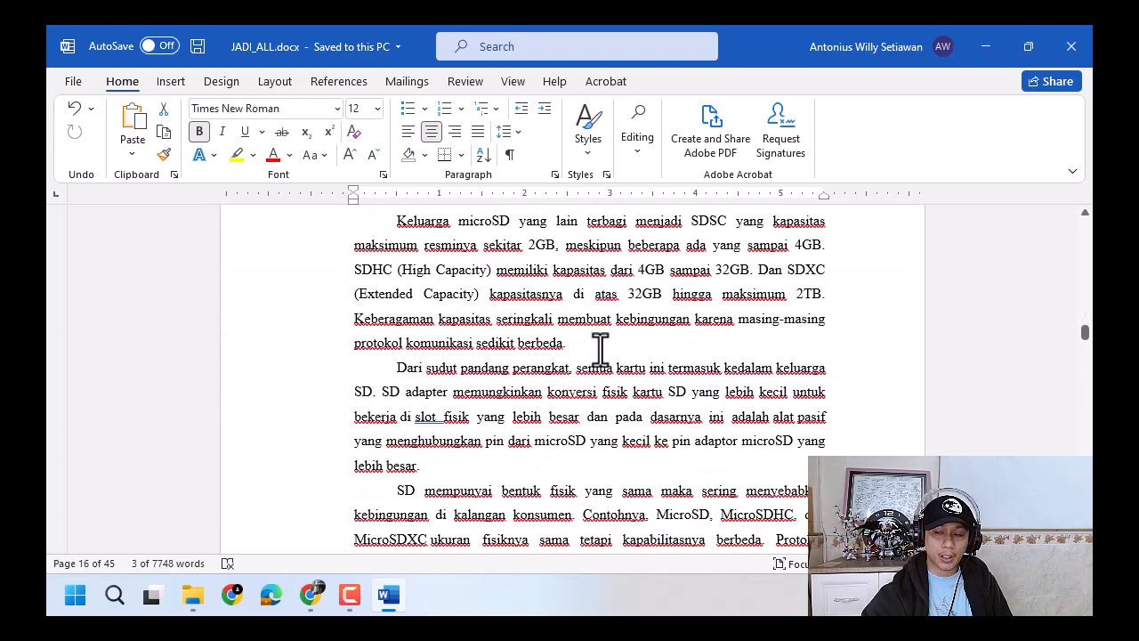
{"action": "scroll", "coordinate": [600, 356], "scroll_direction": "down", "scroll_amount": 5}
{"action": "left_click", "coordinate": [593, 313]}
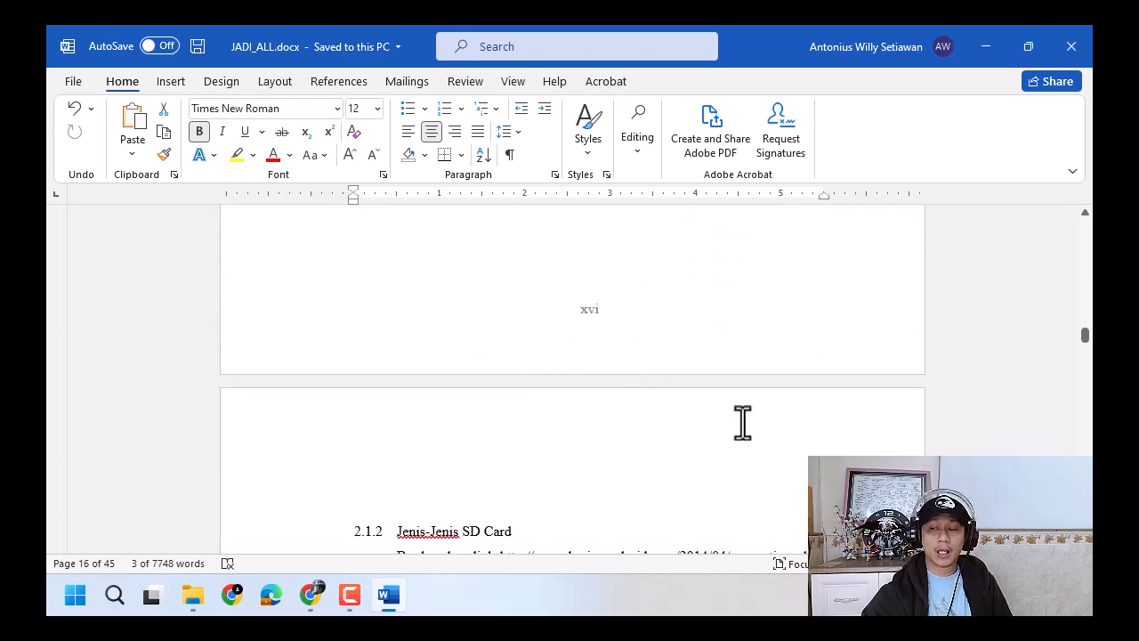
Step: Check the page numbers in the footers from 2.1.2 Jenis-Jenis SD Card to the BAB III METODE PENELITIAN page
{"action": "left_click", "coordinate": [836, 442]}
{"action": "scroll", "coordinate": [837, 442], "scroll_direction": "down", "scroll_amount": 9}
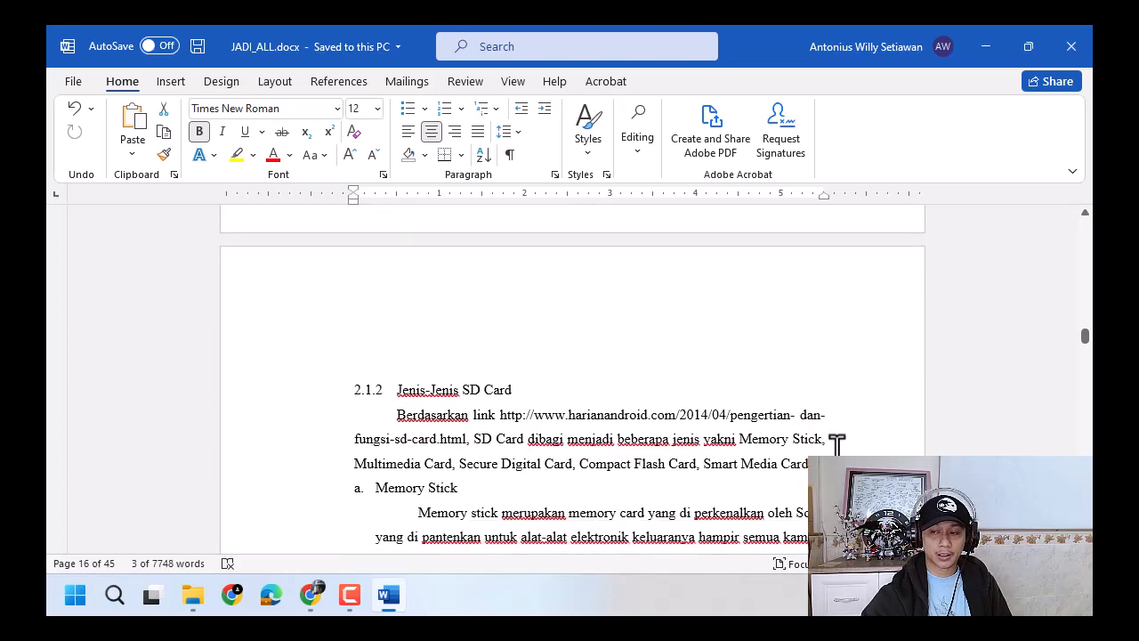
{"action": "scroll", "coordinate": [836, 442], "scroll_direction": "down", "scroll_amount": 20}
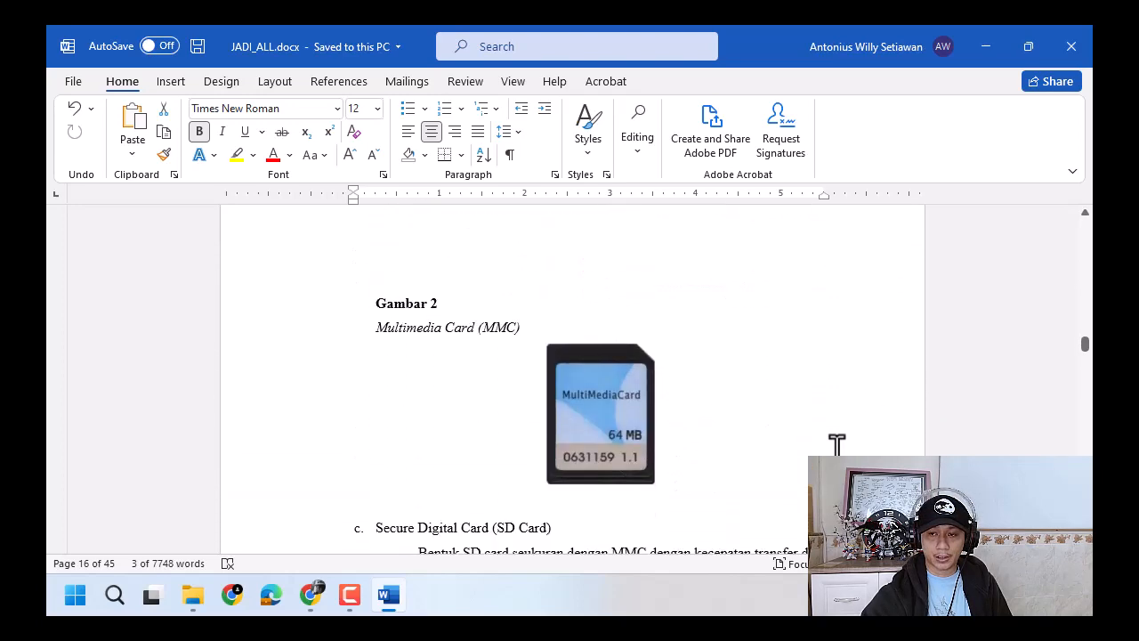
{"action": "scroll", "coordinate": [837, 443], "scroll_direction": "down", "scroll_amount": 20}
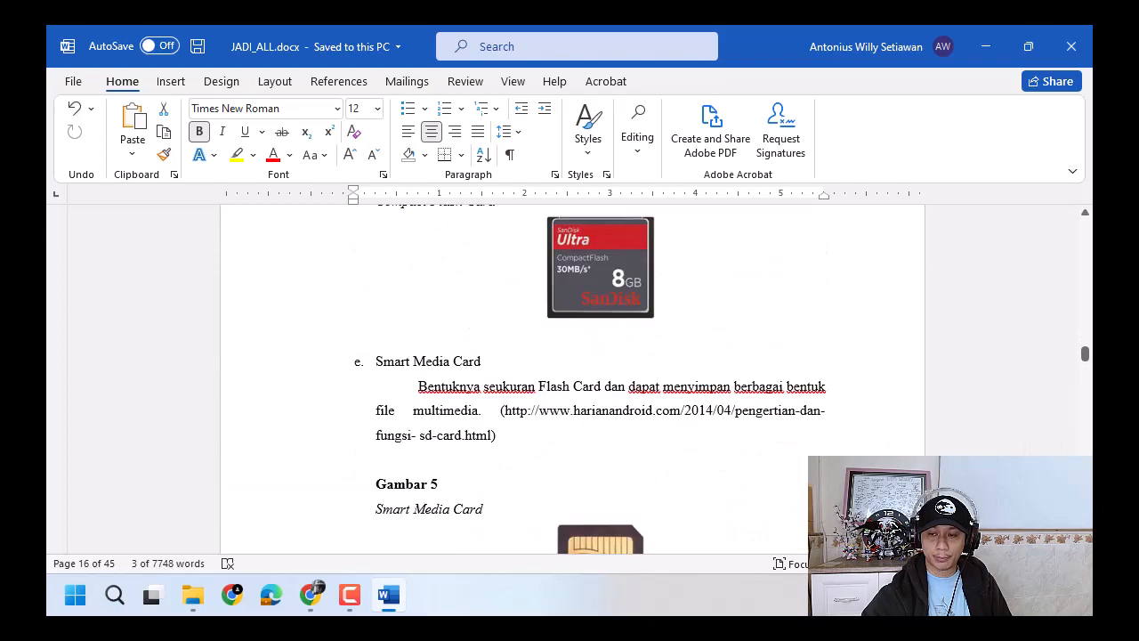
{"action": "scroll", "coordinate": [836, 442], "scroll_direction": "down", "scroll_amount": 20}
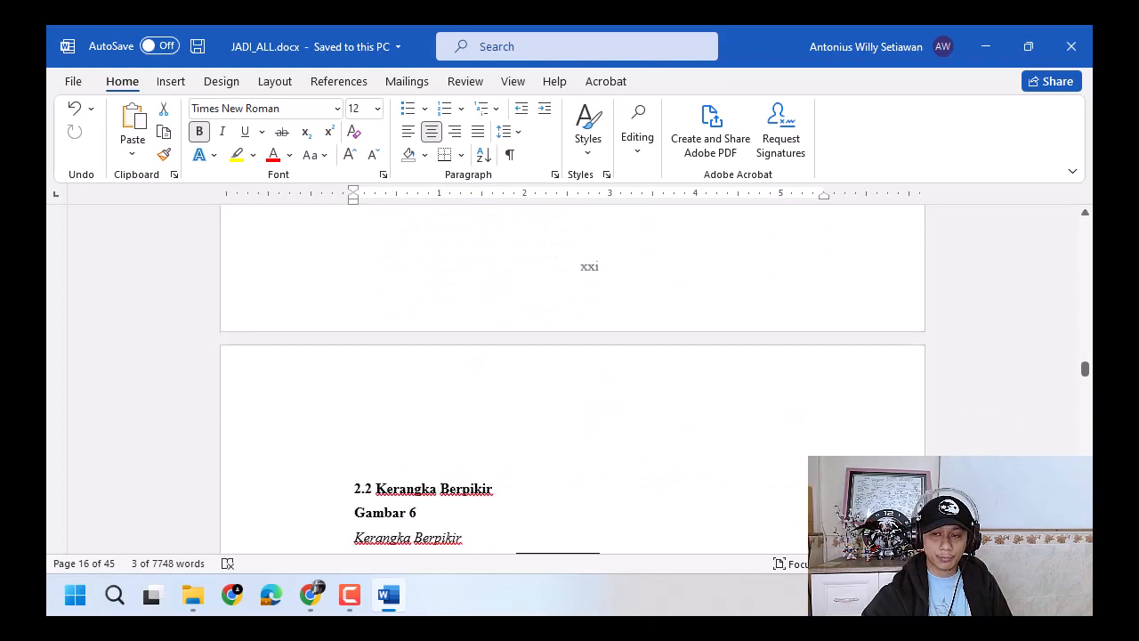
{"action": "scroll", "coordinate": [664, 445], "scroll_direction": "down", "scroll_amount": 15}
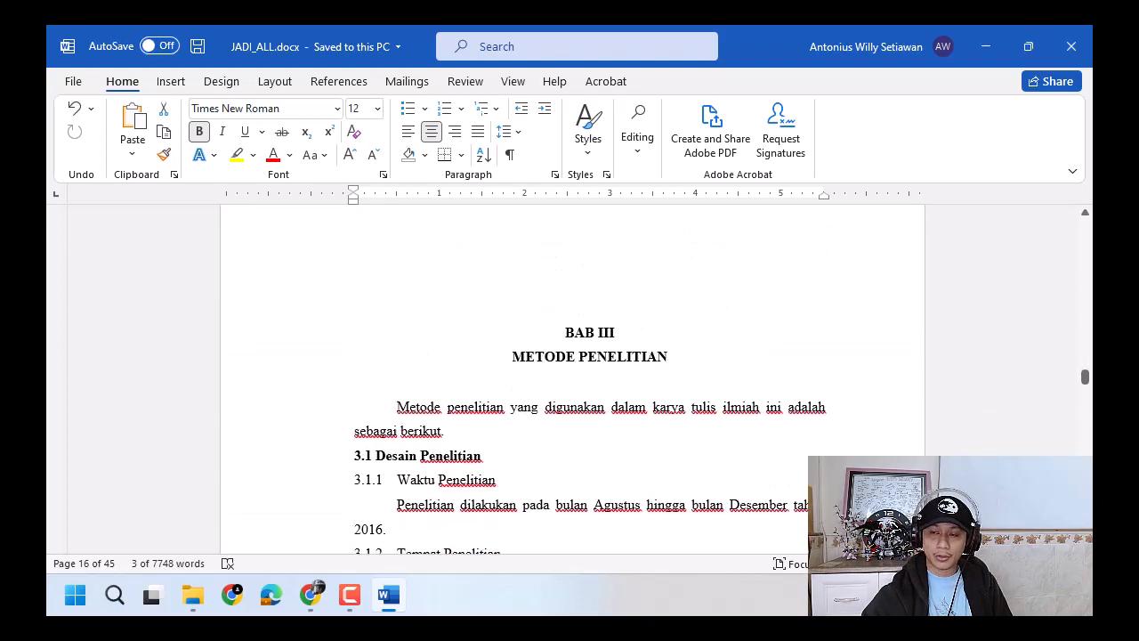
Step: Examine the BAB III METODE PENELITIAN heading, that page's footer number and the header area of the 3.3 Instrumen Penelitian page
{"action": "left_click", "coordinate": [571, 333]}
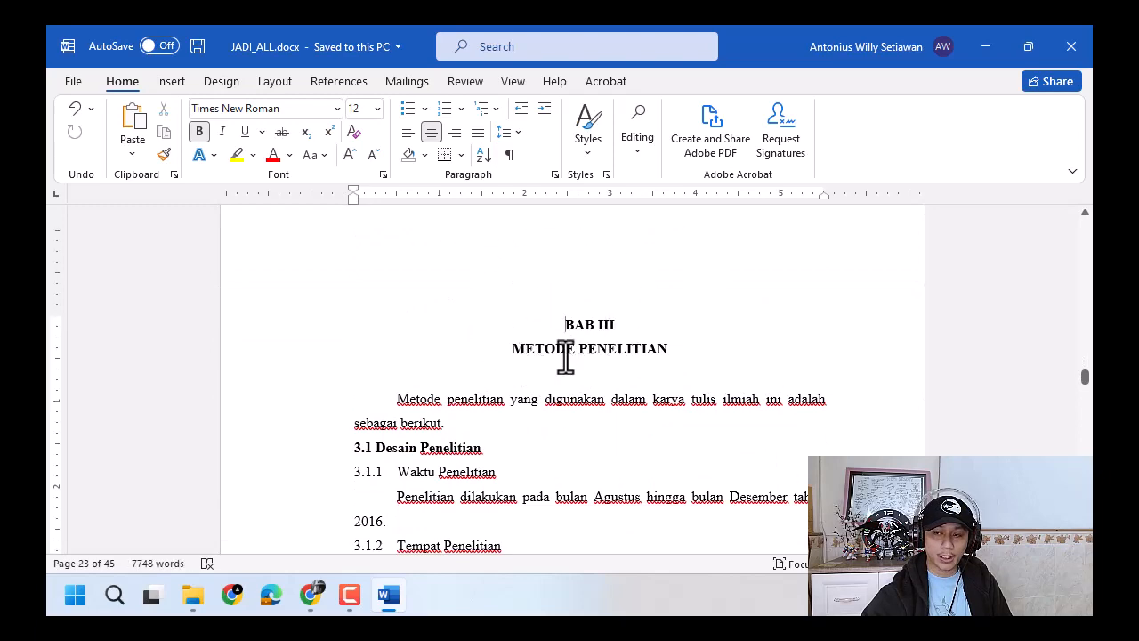
{"action": "left_click_drag", "start_coordinate": [566, 320], "coordinate": [676, 343]}
{"action": "scroll", "coordinate": [580, 445], "scroll_direction": "down", "scroll_amount": 10}
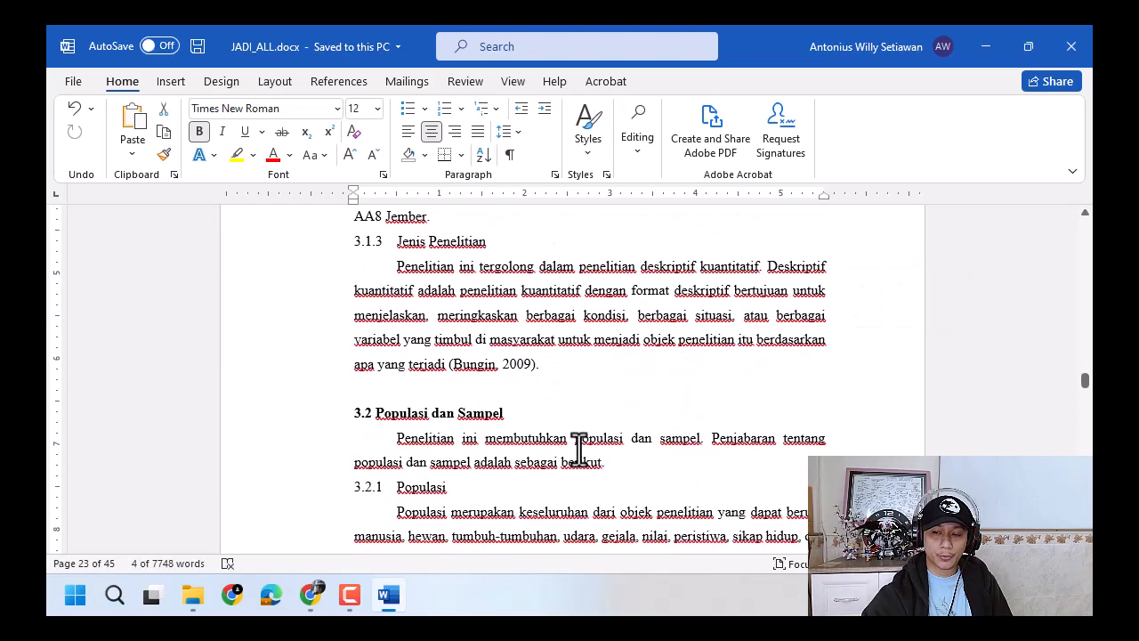
{"action": "left_click", "coordinate": [591, 425]}
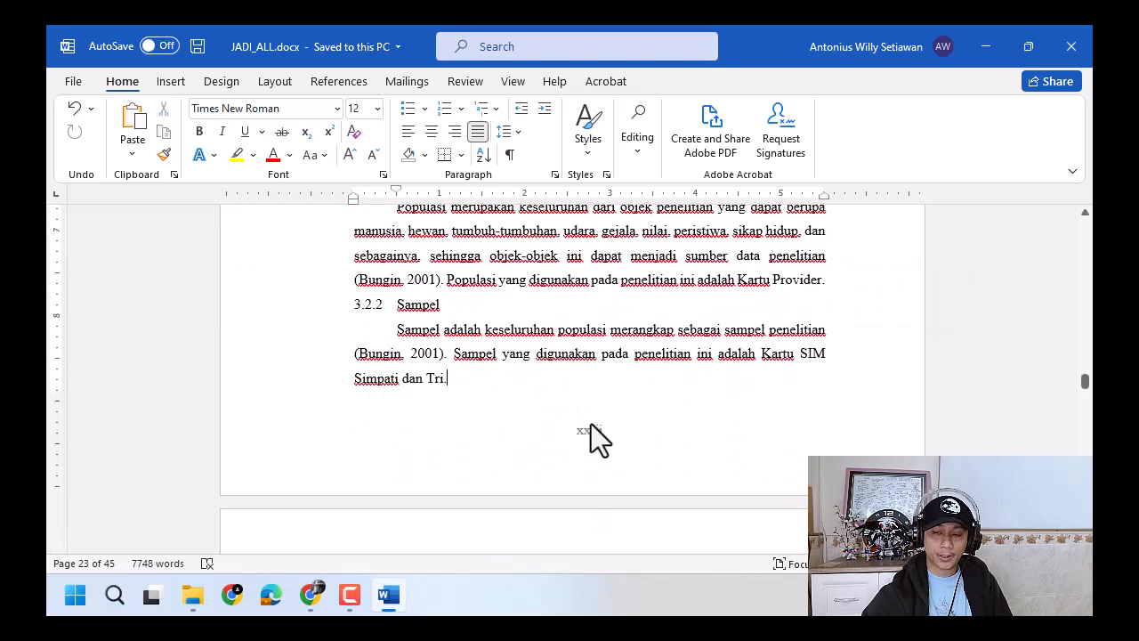
{"action": "scroll", "coordinate": [591, 424], "scroll_direction": "down", "scroll_amount": 4}
{"action": "scroll", "coordinate": [591, 423], "scroll_direction": "down", "scroll_amount": 1}
{"action": "left_click", "coordinate": [843, 275]}
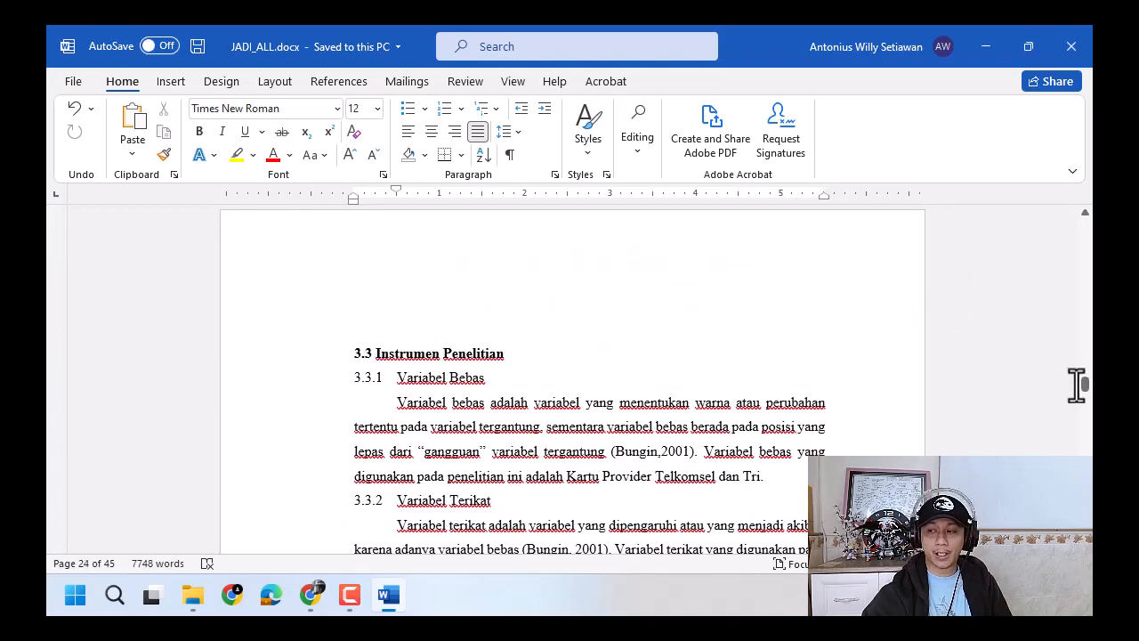
Step: Examine the footer page number on the first page of BAB I, close header and footer editing and inspect the page's heading and header area
{"action": "left_click_drag", "start_coordinate": [1085, 384], "coordinate": [1084, 311]}
{"action": "scroll", "coordinate": [769, 391], "scroll_direction": "down", "scroll_amount": 6}
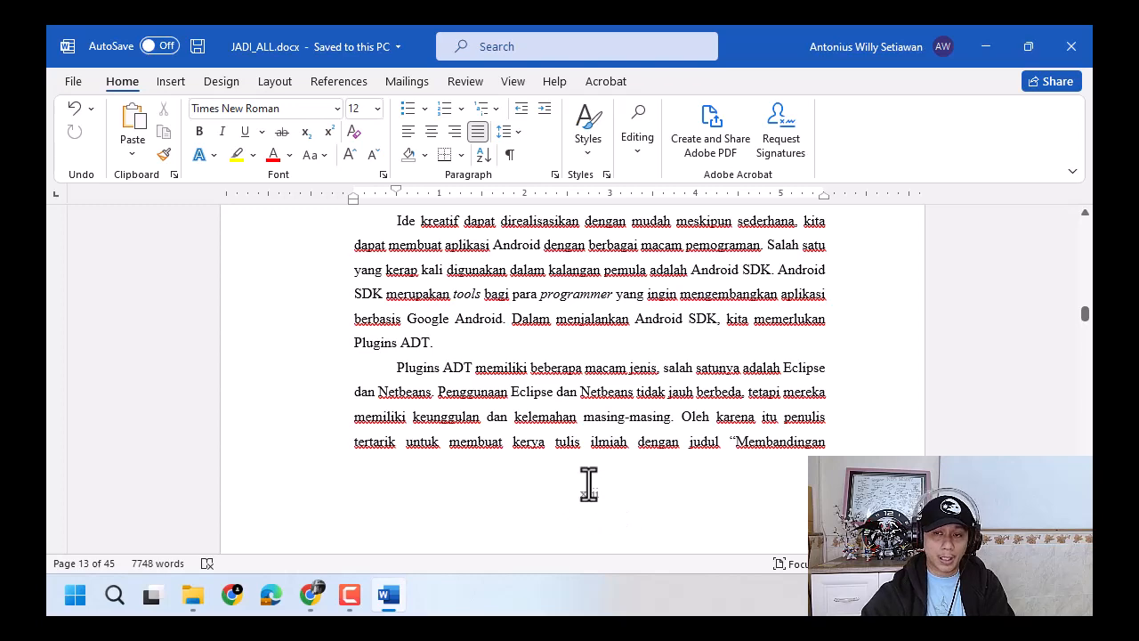
{"action": "scroll", "coordinate": [602, 452], "scroll_direction": "up", "scroll_amount": 2}
{"action": "scroll", "coordinate": [609, 456], "scroll_direction": "down", "scroll_amount": 5}
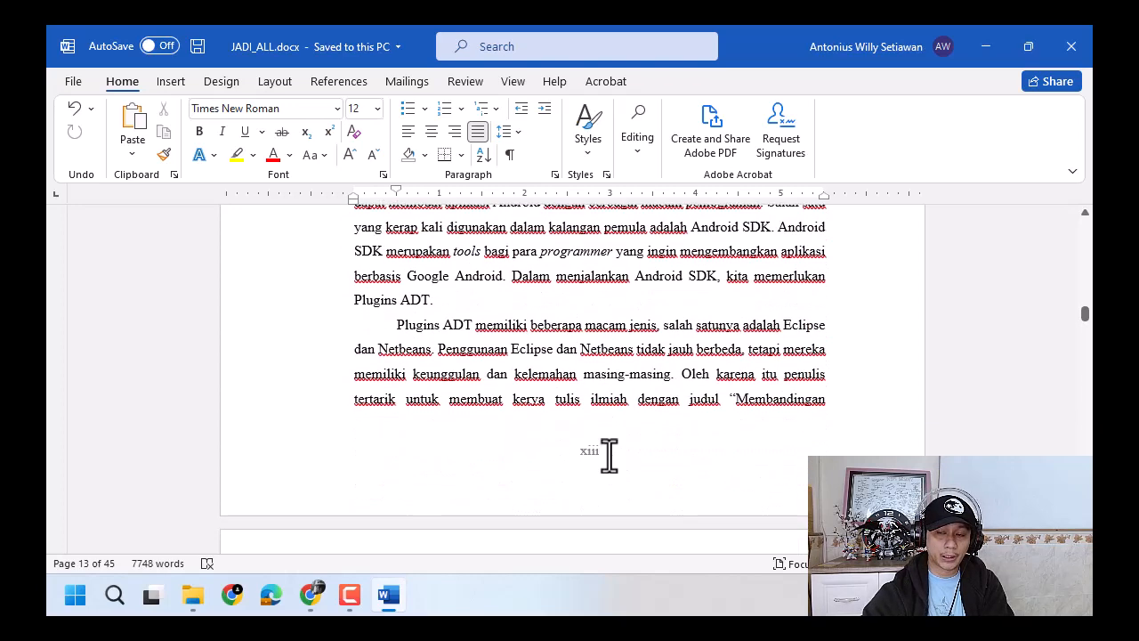
{"action": "double_click", "coordinate": [599, 327]}
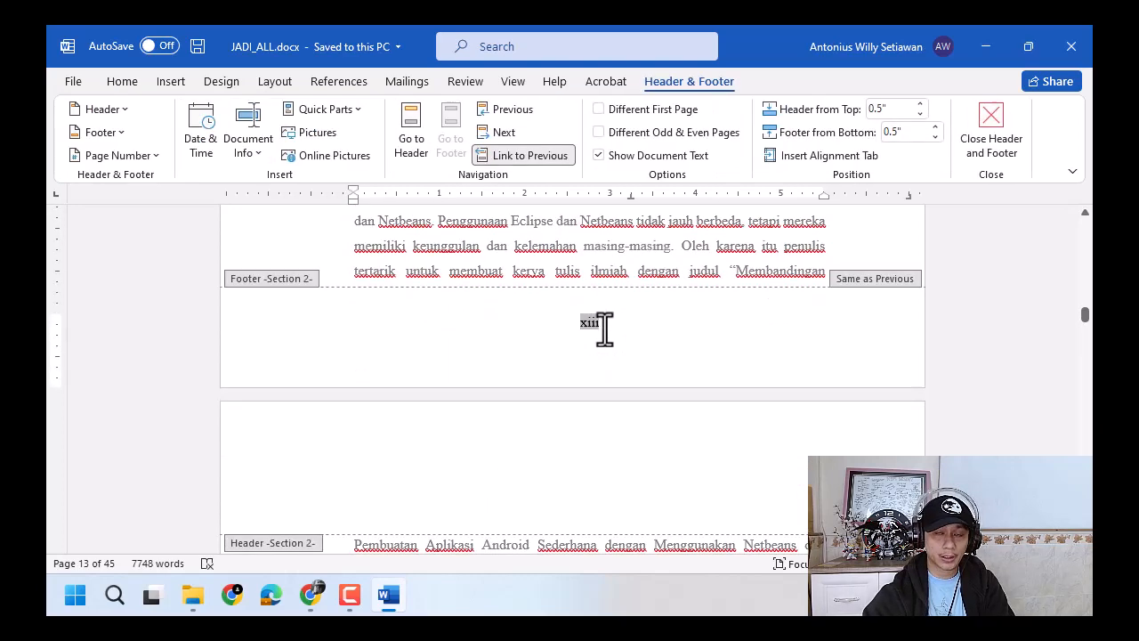
{"action": "left_click", "coordinate": [979, 150]}
{"action": "scroll", "coordinate": [843, 313], "scroll_direction": "up", "scroll_amount": 6}
{"action": "scroll", "coordinate": [844, 313], "scroll_direction": "up", "scroll_amount": 8}
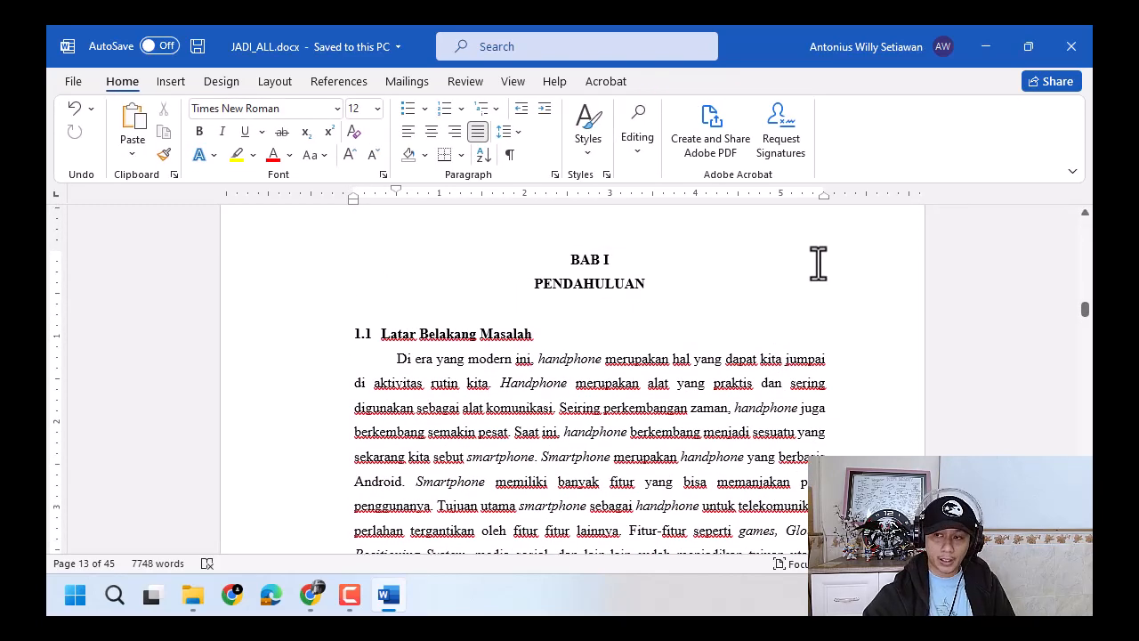
{"action": "scroll", "coordinate": [763, 298], "scroll_direction": "up", "scroll_amount": 2}
{"action": "left_click", "coordinate": [818, 267]}
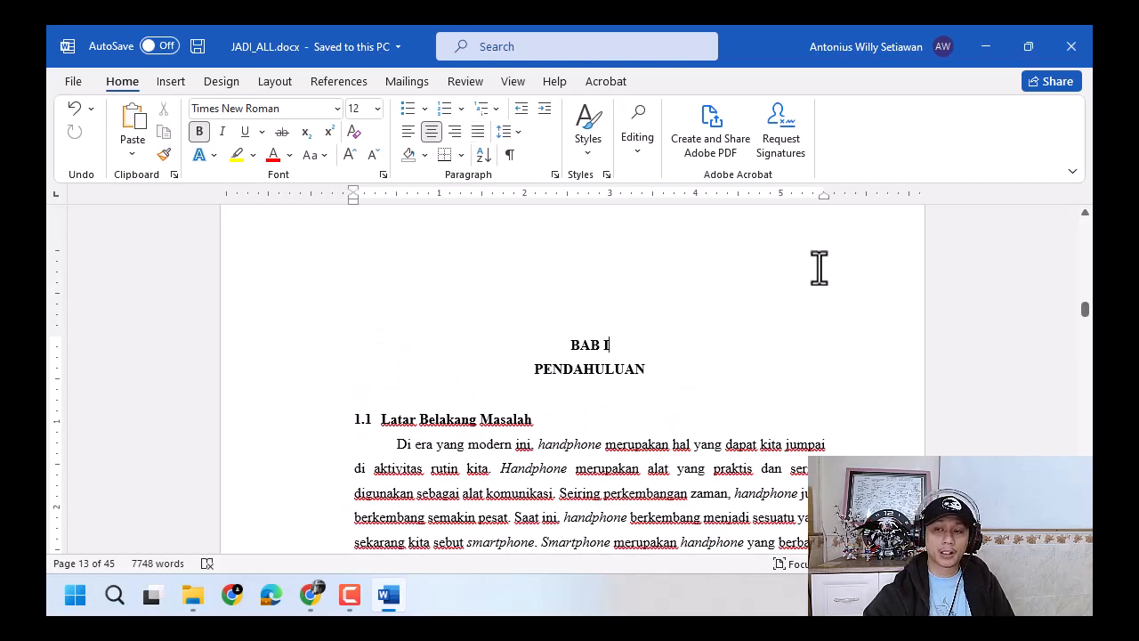
{"action": "scroll", "coordinate": [805, 312], "scroll_direction": "up", "scroll_amount": 2}
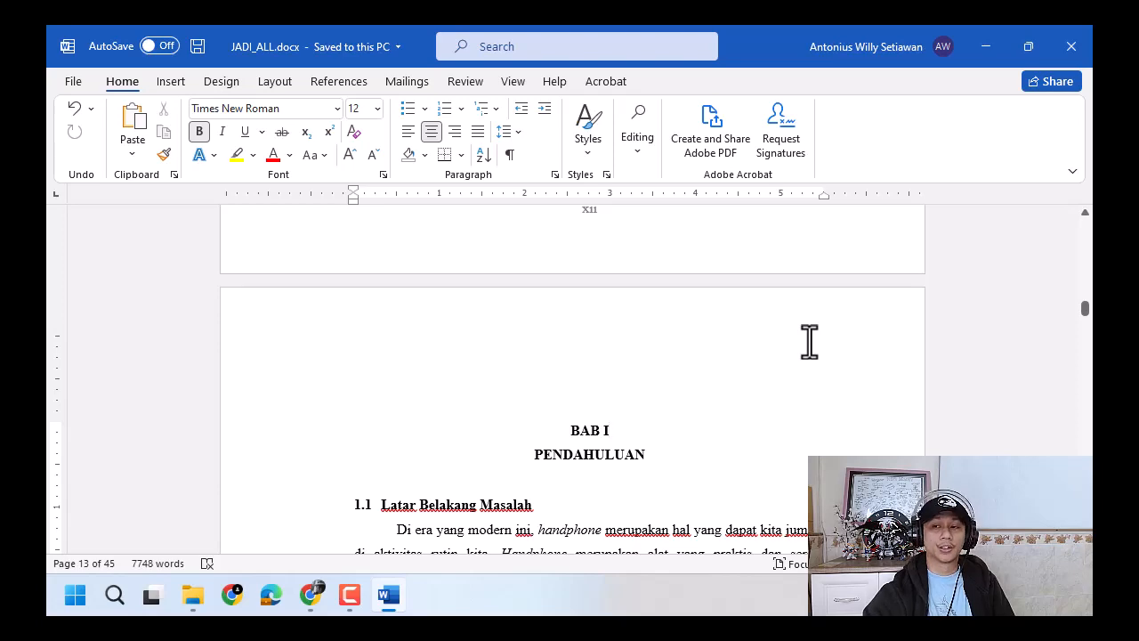
Step: Try to remove the page number from the section 2 footer while it is linked to the previous section, and check the section 1 footer
{"action": "scroll", "coordinate": [808, 341], "scroll_direction": "down", "scroll_amount": 15}
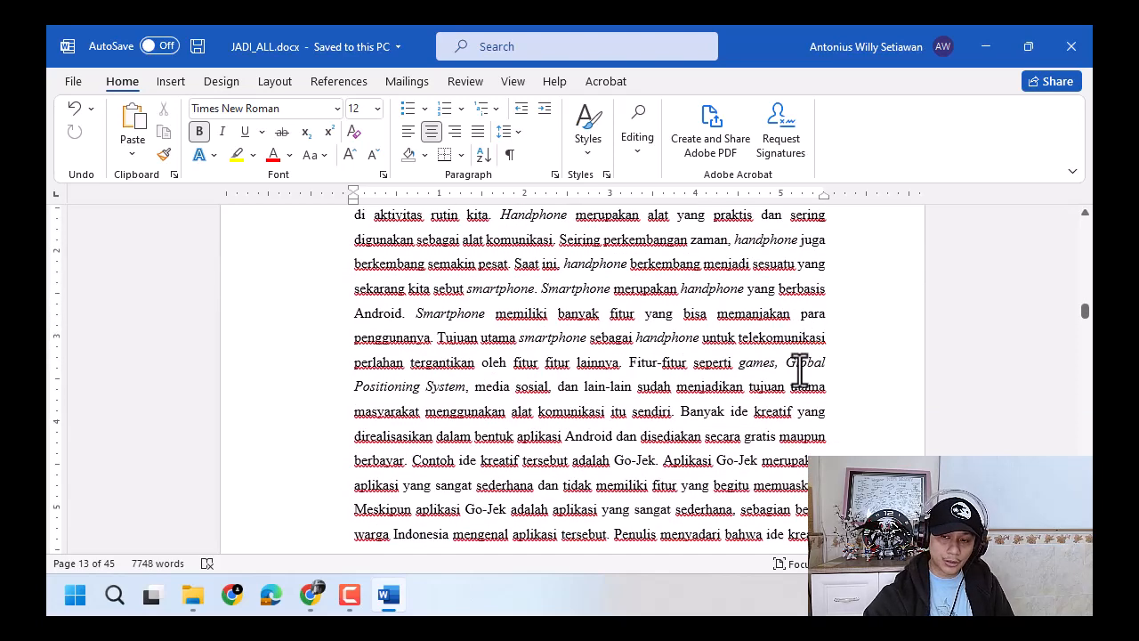
{"action": "double_click", "coordinate": [613, 500]}
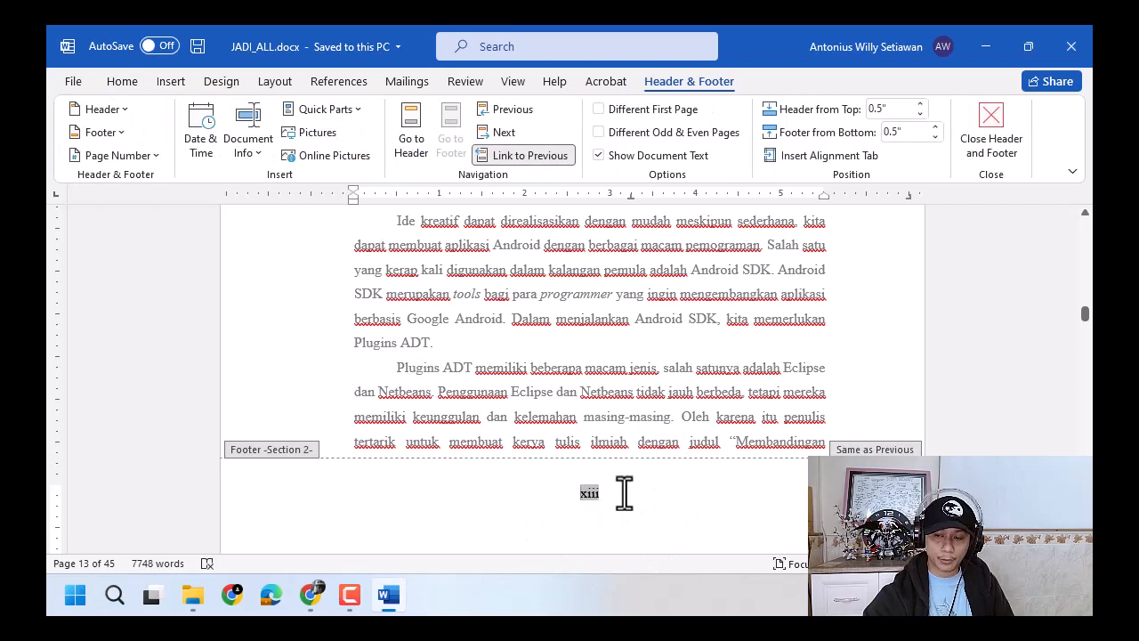
{"action": "left_click", "coordinate": [653, 496]}
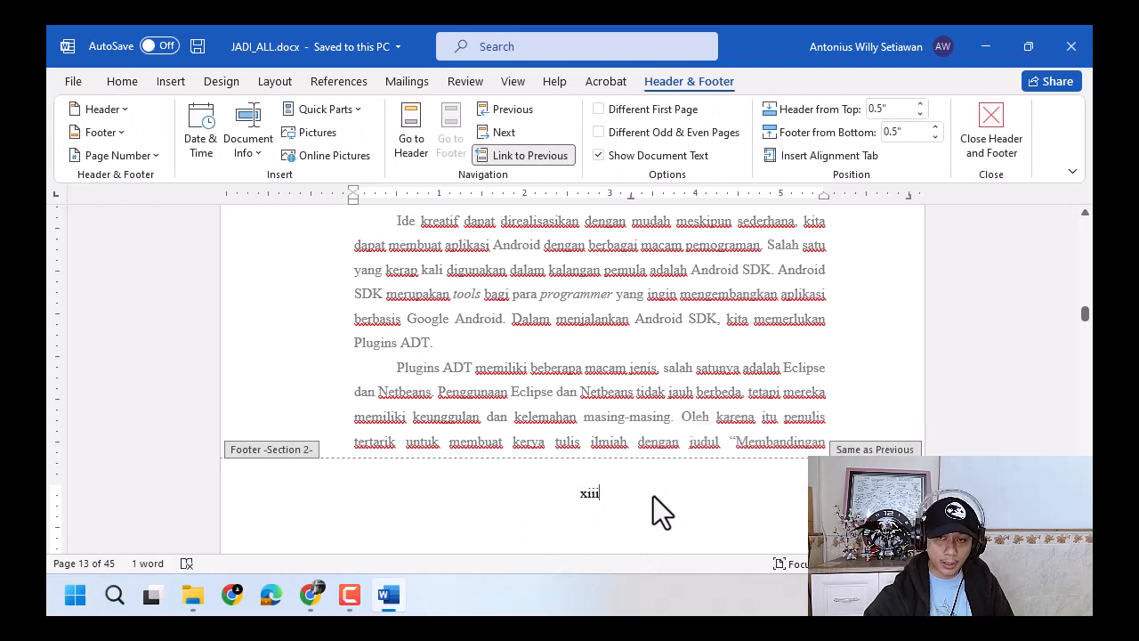
{"action": "left_click", "coordinate": [132, 153]}
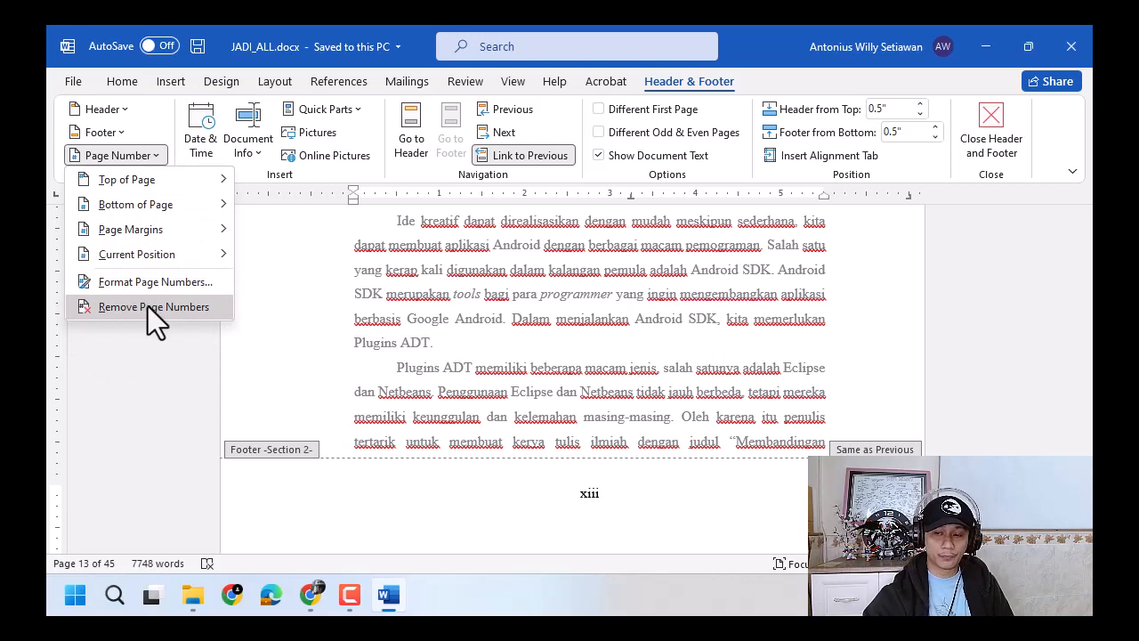
{"action": "left_click", "coordinate": [153, 307]}
{"action": "scroll", "coordinate": [676, 498], "scroll_direction": "up", "scroll_amount": 10}
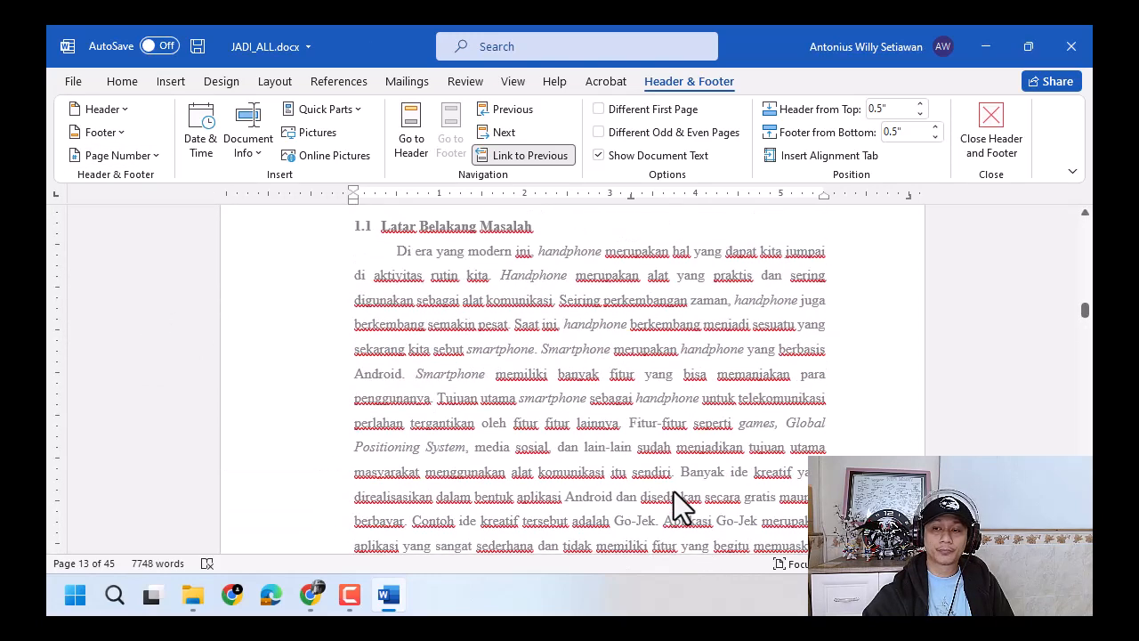
{"action": "left_click", "coordinate": [611, 391]}
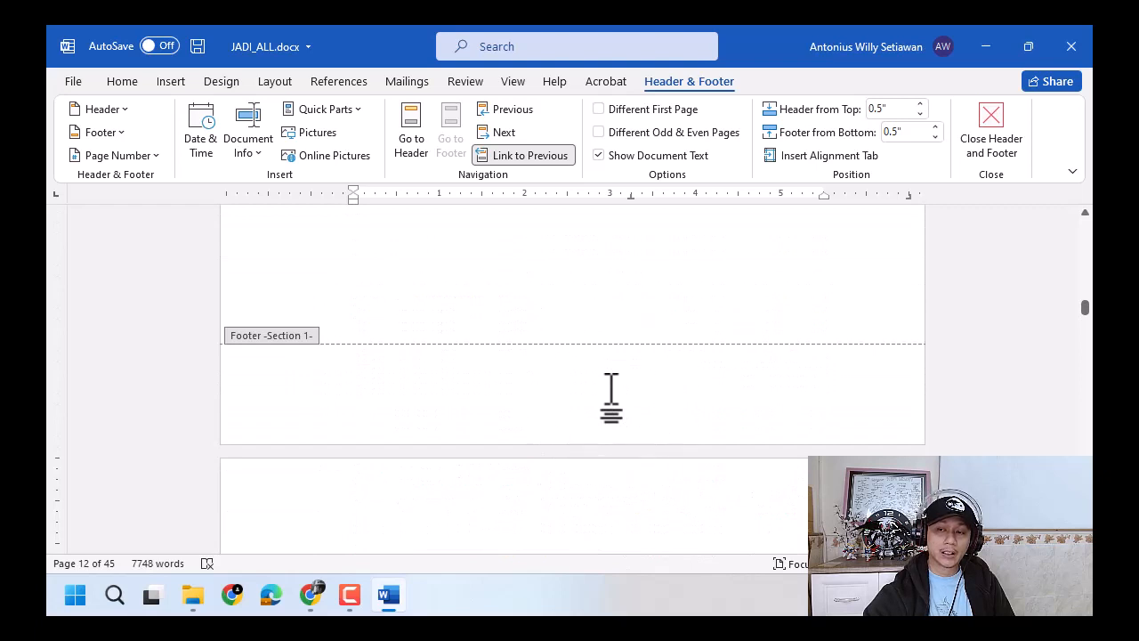
{"action": "left_click", "coordinate": [611, 392]}
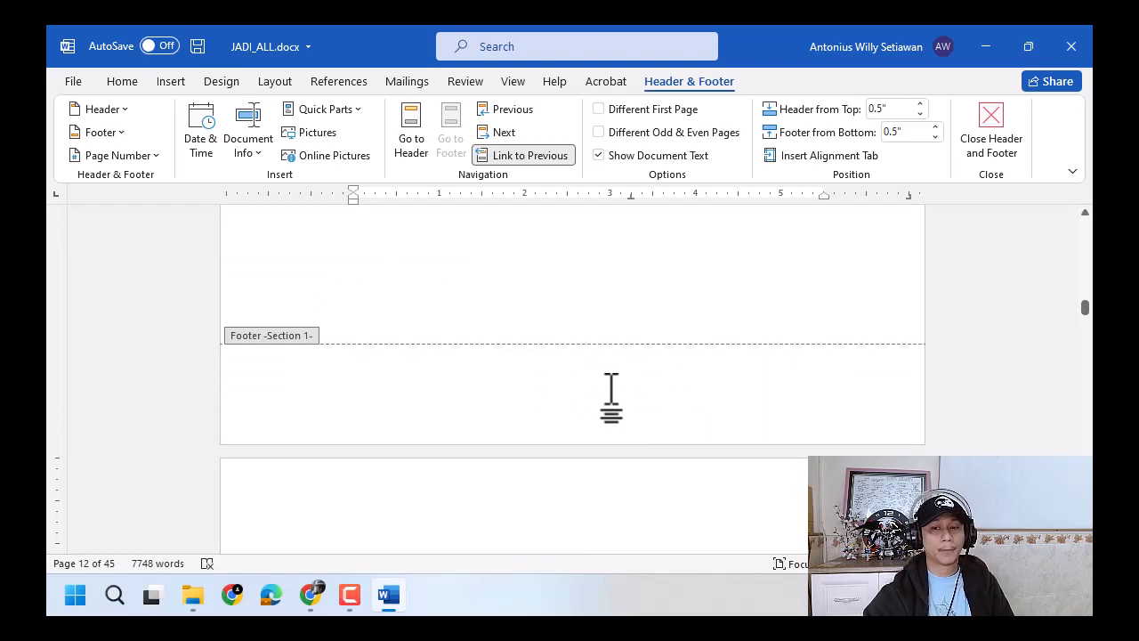
Step: Try a Plain Number 3 page number at the top of the BAB I page while linked to the previous section, and check the section 1 headers
{"action": "scroll", "coordinate": [320, 389], "scroll_direction": "down", "scroll_amount": 2}
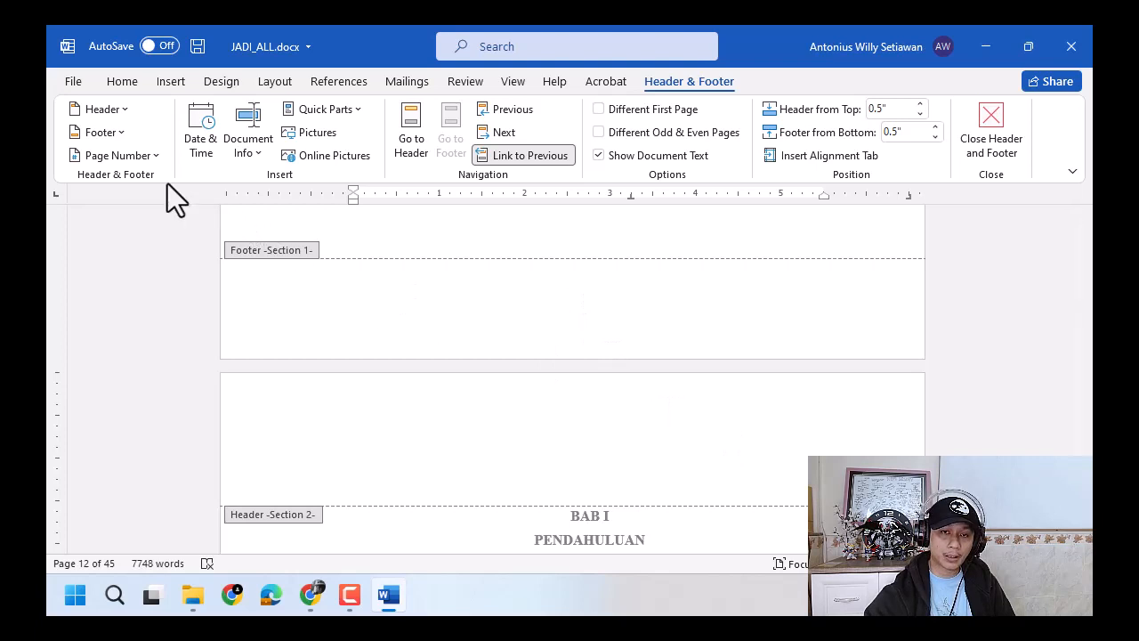
{"action": "left_click", "coordinate": [152, 161]}
{"action": "mouse_move", "coordinate": [158, 183]}
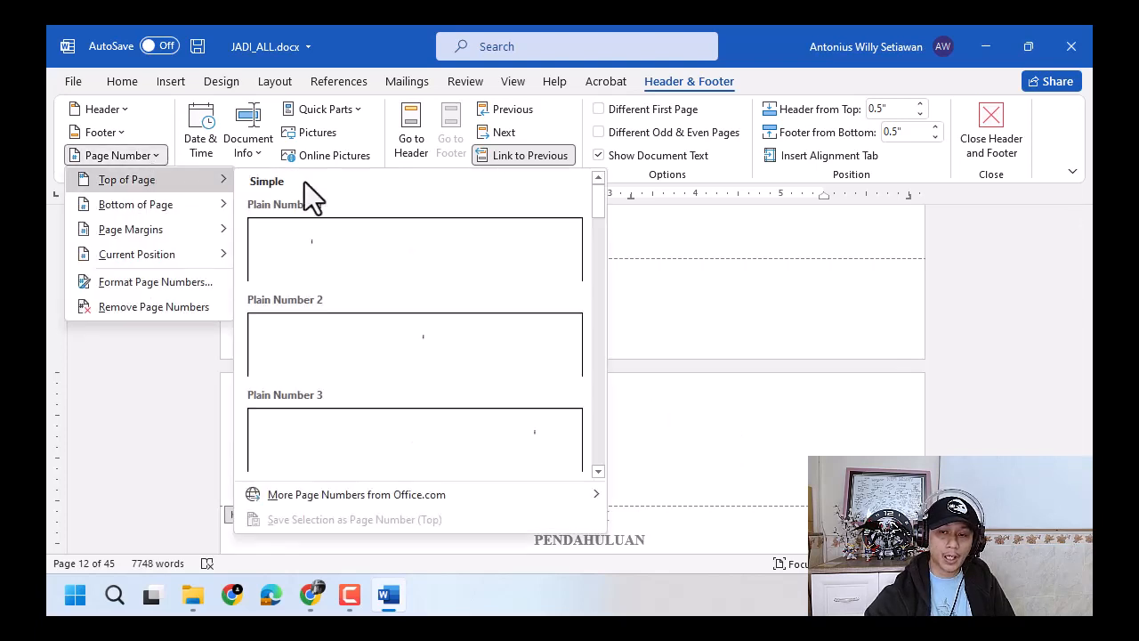
{"action": "left_click", "coordinate": [451, 425]}
{"action": "left_click", "coordinate": [821, 284]}
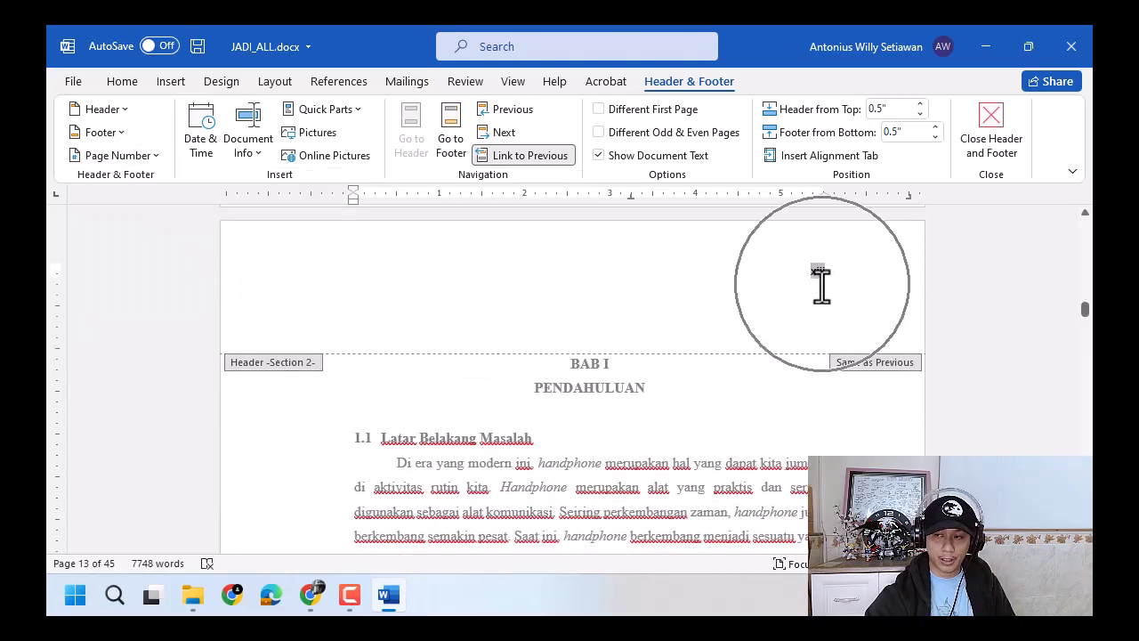
{"action": "scroll", "coordinate": [820, 285], "scroll_direction": "up", "scroll_amount": 10}
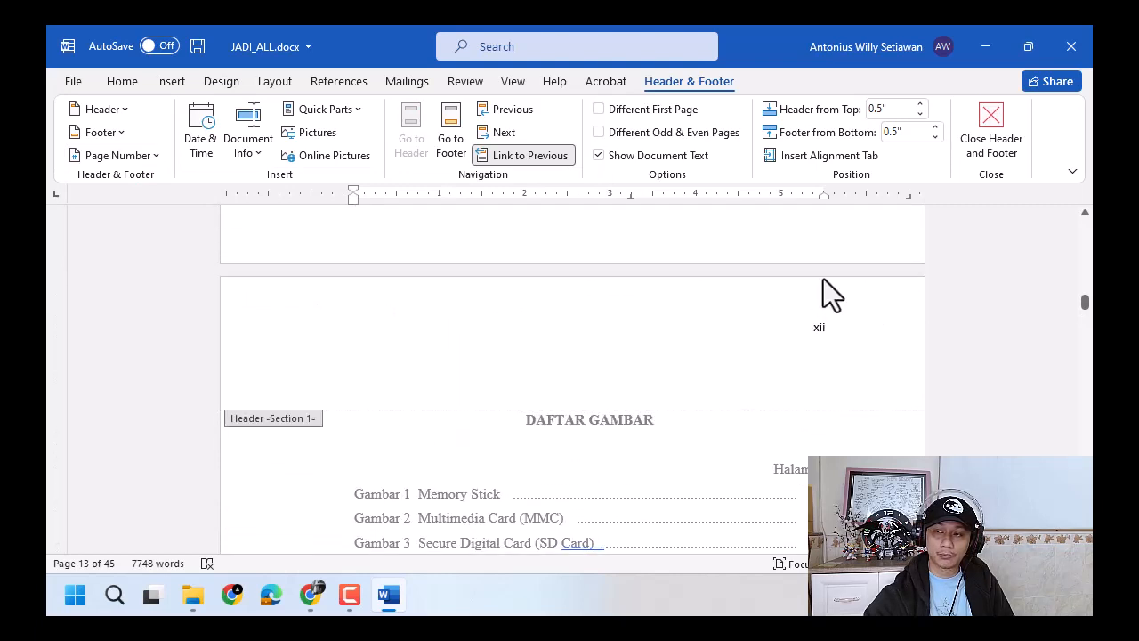
{"action": "scroll", "coordinate": [823, 278], "scroll_direction": "up", "scroll_amount": 3}
{"action": "left_click", "coordinate": [819, 506]}
{"action": "scroll", "coordinate": [818, 506], "scroll_direction": "down", "scroll_amount": 5}
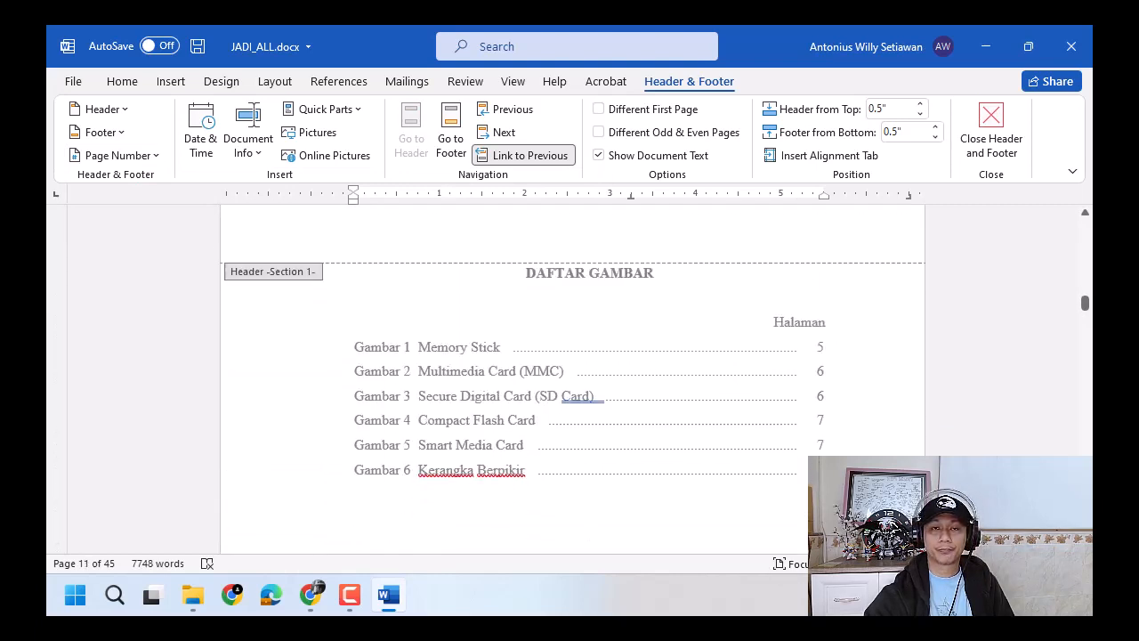
{"action": "scroll", "coordinate": [570, 374], "scroll_direction": "down", "scroll_amount": 8}
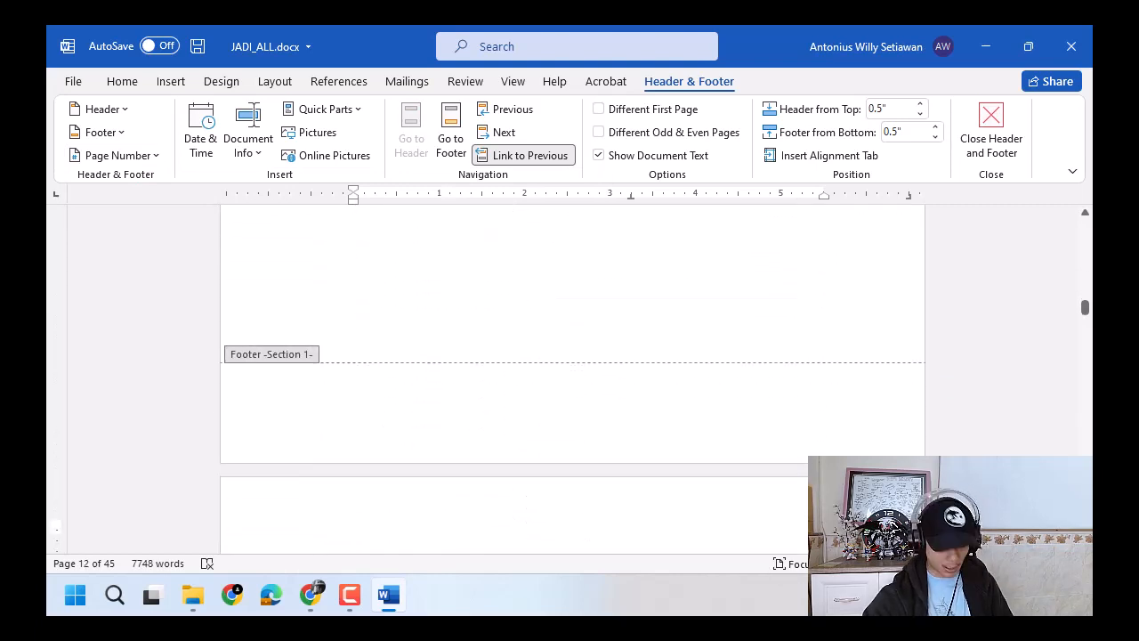
Step: Undo the header page number insertion and the footer number removal, and close header and footer editing
{"action": "scroll", "coordinate": [827, 448], "scroll_direction": "down", "scroll_amount": 9}
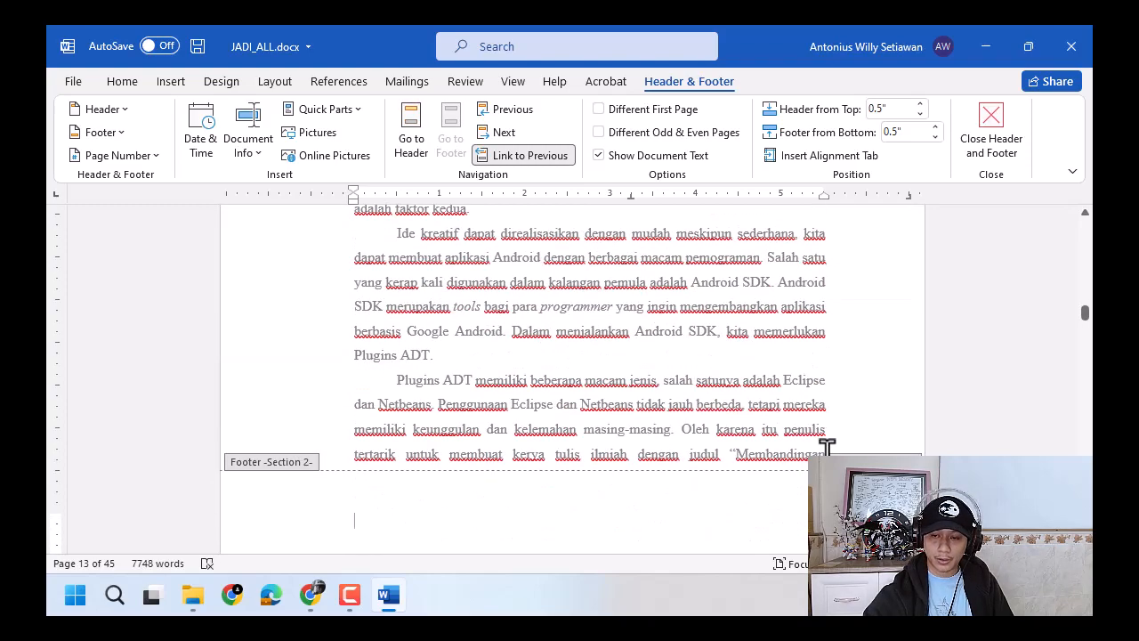
{"action": "scroll", "coordinate": [828, 448], "scroll_direction": "up", "scroll_amount": 10}
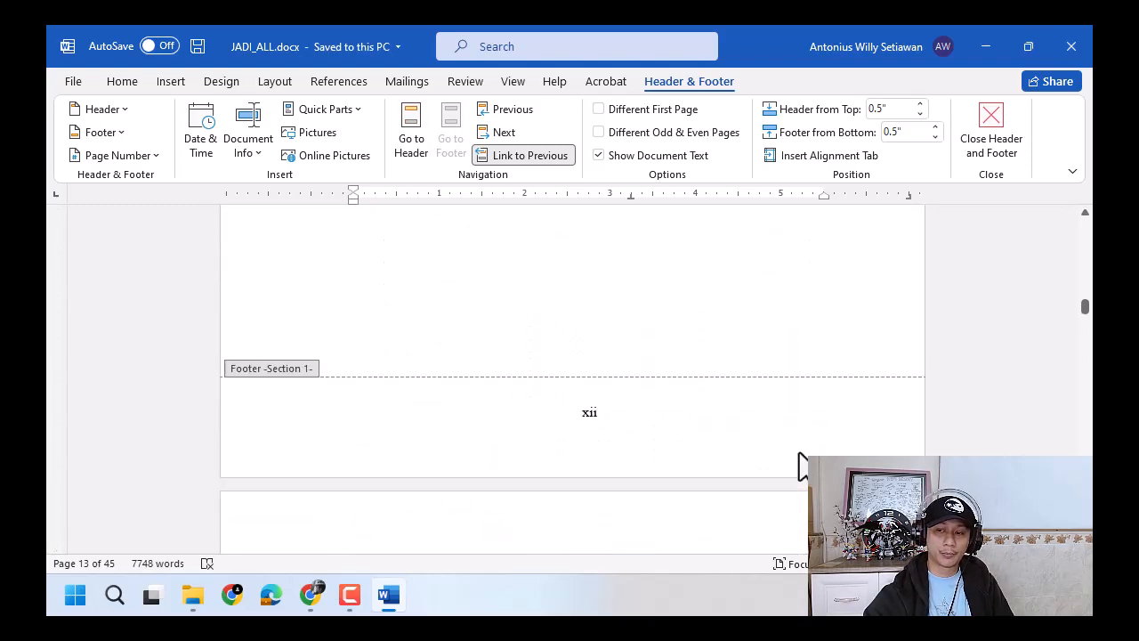
{"action": "scroll", "coordinate": [801, 463], "scroll_direction": "up", "scroll_amount": 1}
{"action": "left_click", "coordinate": [640, 480]}
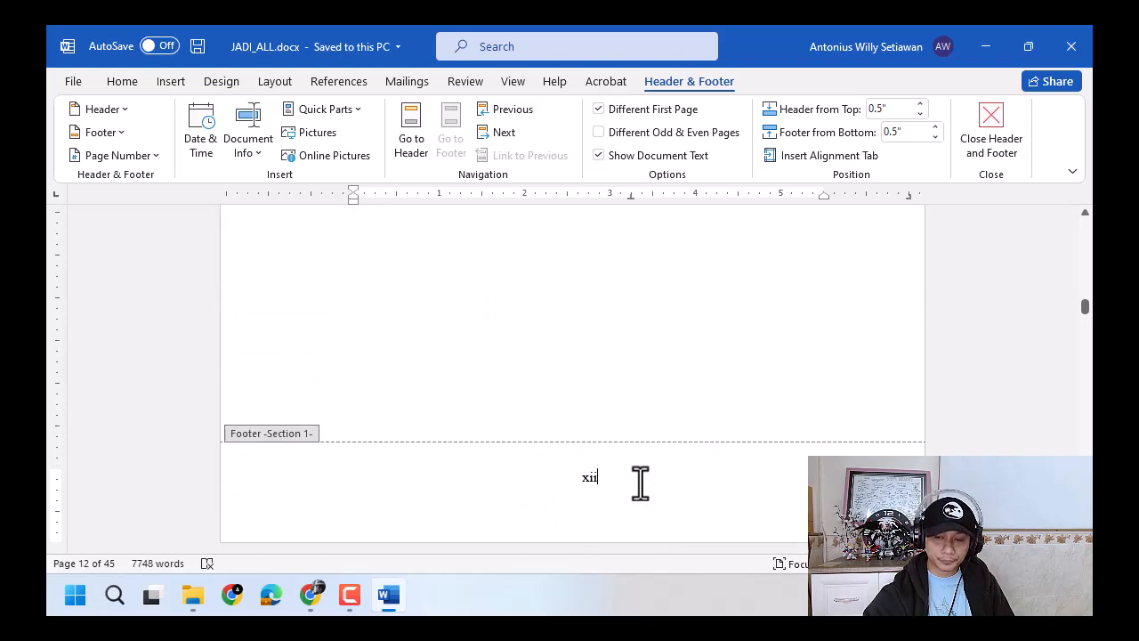
{"action": "scroll", "coordinate": [641, 483], "scroll_direction": "down", "scroll_amount": 3}
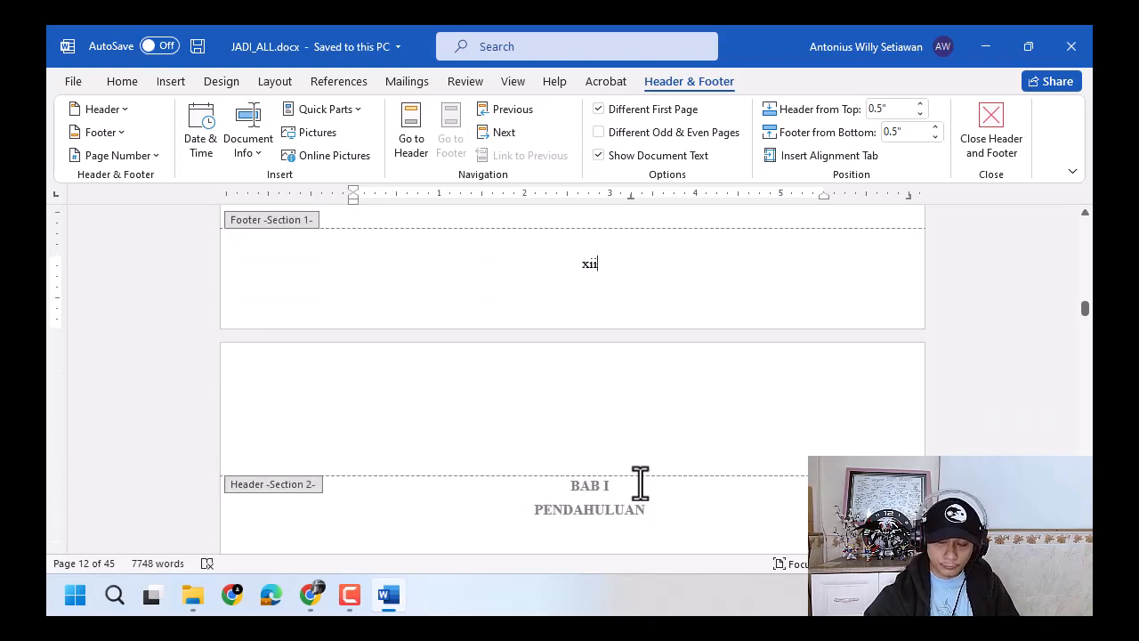
{"action": "left_click", "coordinate": [969, 152]}
Step: Examine the BAB I page and the roman page number in the footer of the front matter page just before it
{"action": "scroll", "coordinate": [706, 311], "scroll_direction": "up", "scroll_amount": 10}
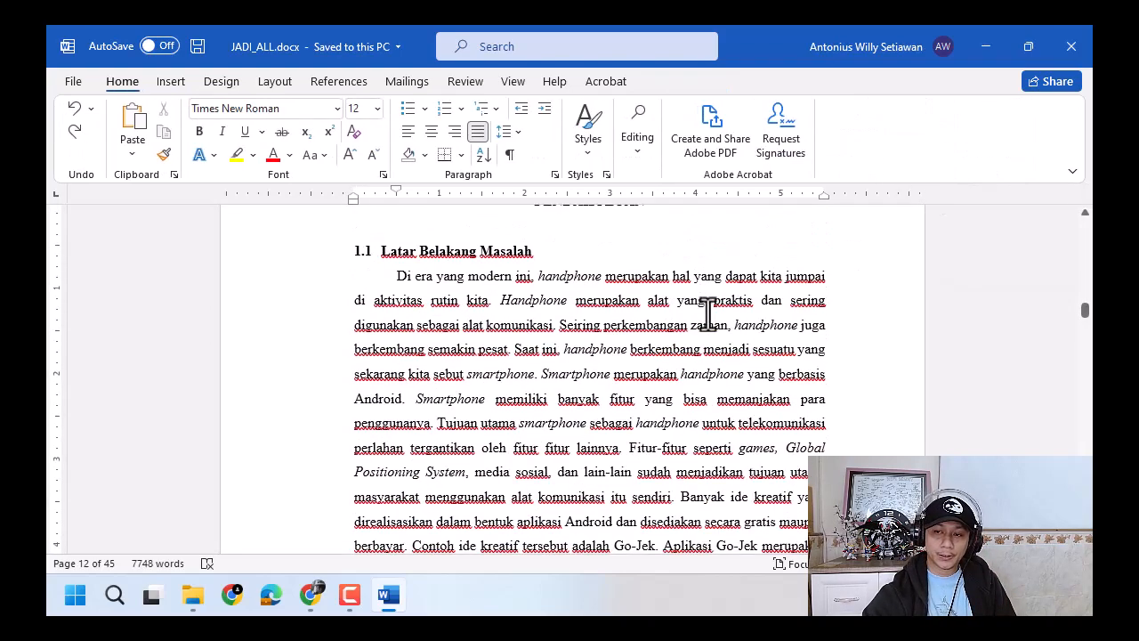
{"action": "scroll", "coordinate": [709, 312], "scroll_direction": "down", "scroll_amount": 2}
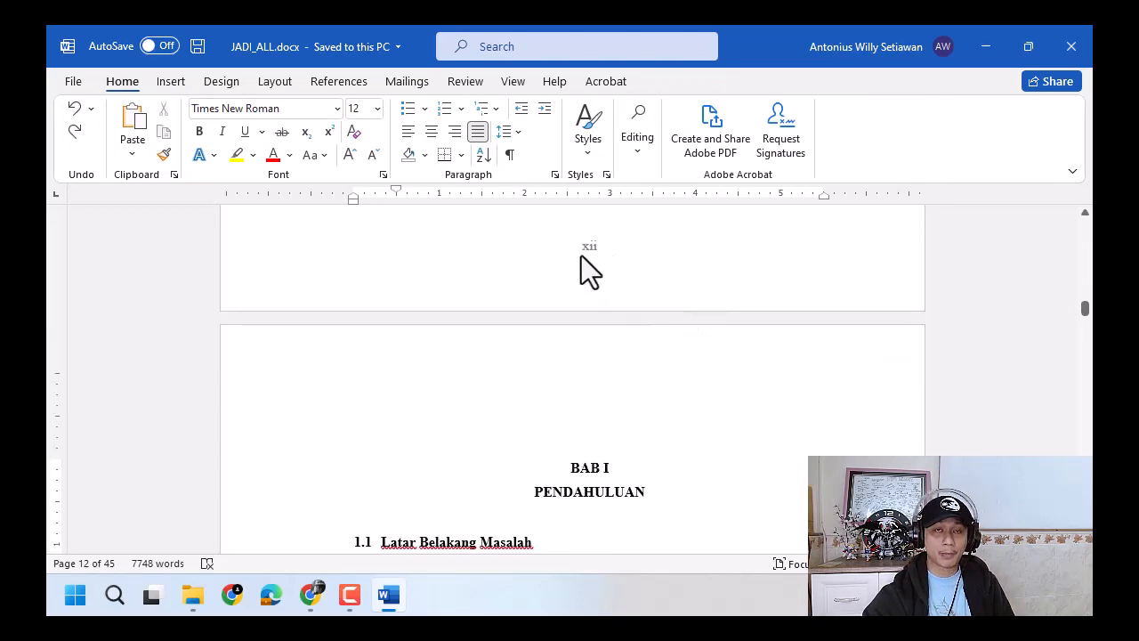
{"action": "scroll", "coordinate": [646, 436], "scroll_direction": "down", "scroll_amount": 5}
{"action": "scroll", "coordinate": [646, 436], "scroll_direction": "down", "scroll_amount": 10}
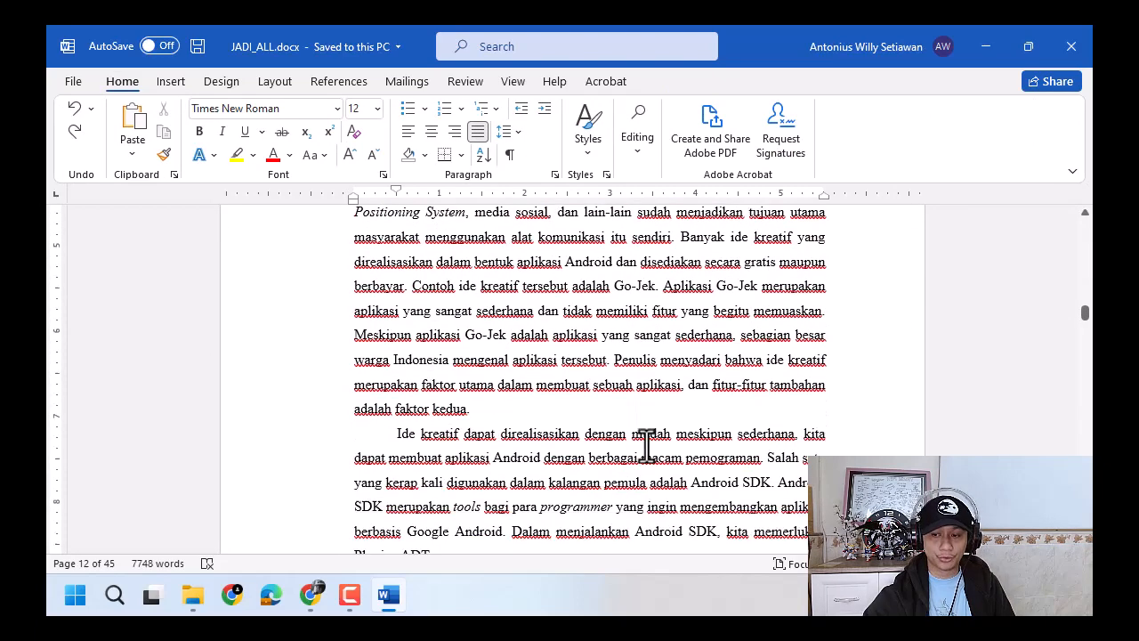
{"action": "scroll", "coordinate": [646, 438], "scroll_direction": "up", "scroll_amount": 7}
{"action": "scroll", "coordinate": [629, 440], "scroll_direction": "up", "scroll_amount": 5}
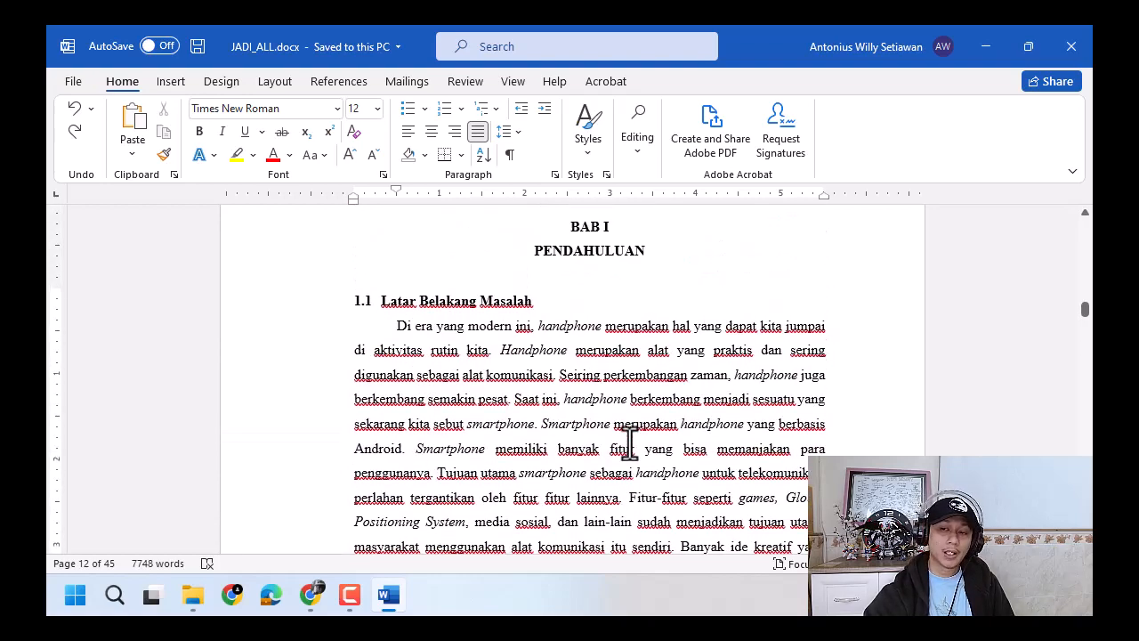
{"action": "left_click", "coordinate": [543, 331]}
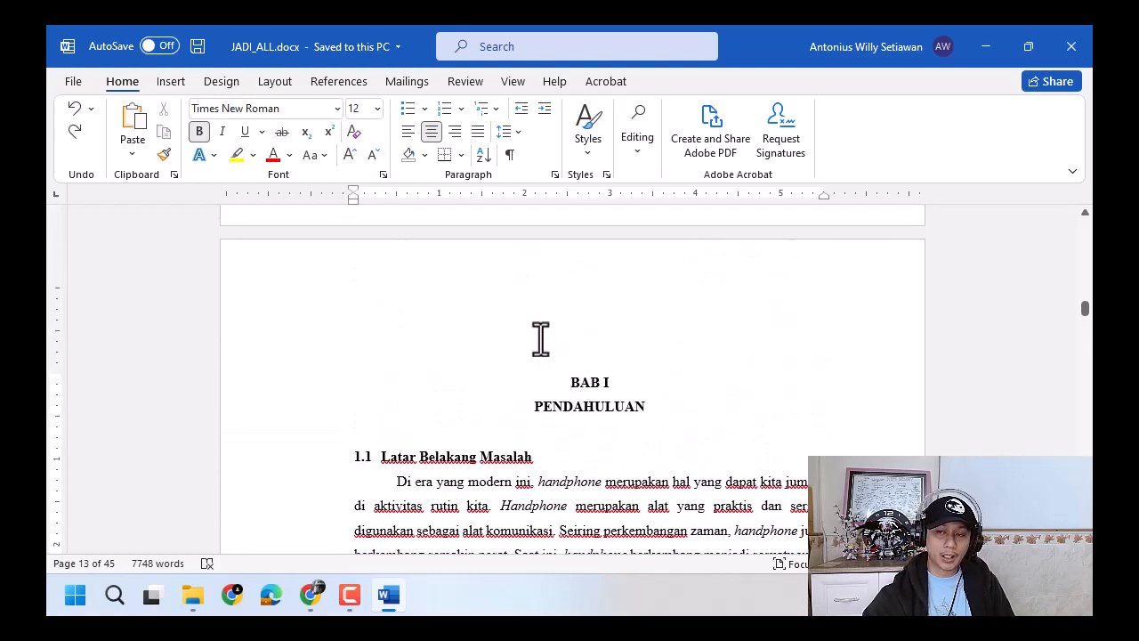
{"action": "scroll", "coordinate": [532, 467], "scroll_direction": "down", "scroll_amount": 5}
{"action": "scroll", "coordinate": [558, 497], "scroll_direction": "down", "scroll_amount": 5}
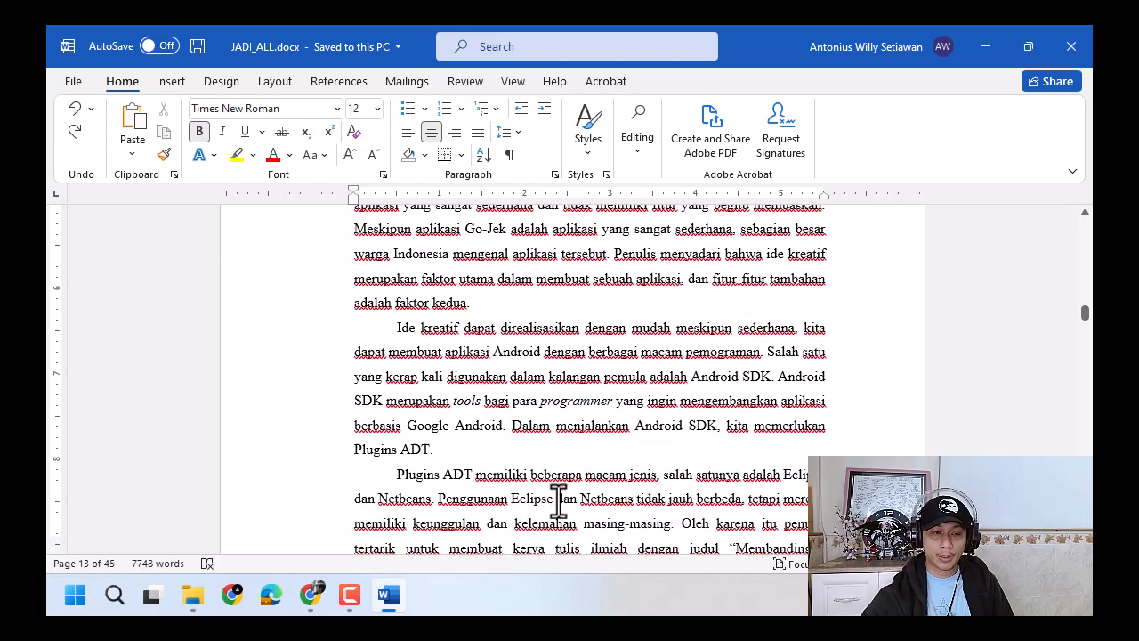
{"action": "scroll", "coordinate": [578, 498], "scroll_direction": "up", "scroll_amount": 7}
{"action": "scroll", "coordinate": [580, 494], "scroll_direction": "up", "scroll_amount": 5}
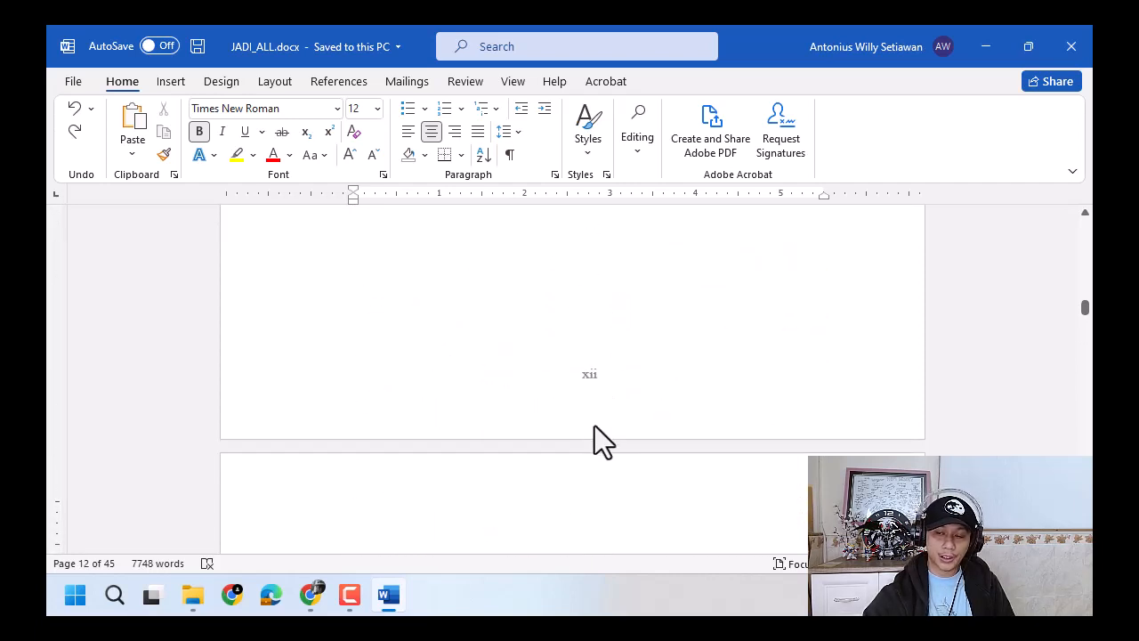
{"action": "scroll", "coordinate": [579, 453], "scroll_direction": "down", "scroll_amount": 2}
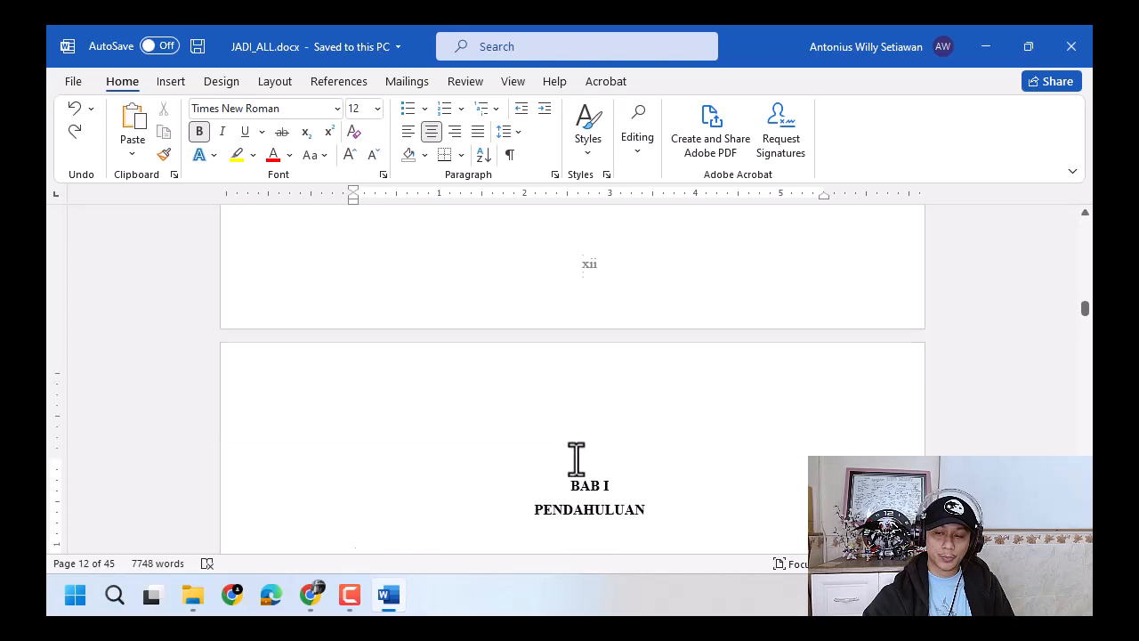
Step: Open the header on the first BAB I page for editing and review it against the section 1 footer above
{"action": "left_click", "coordinate": [572, 389]}
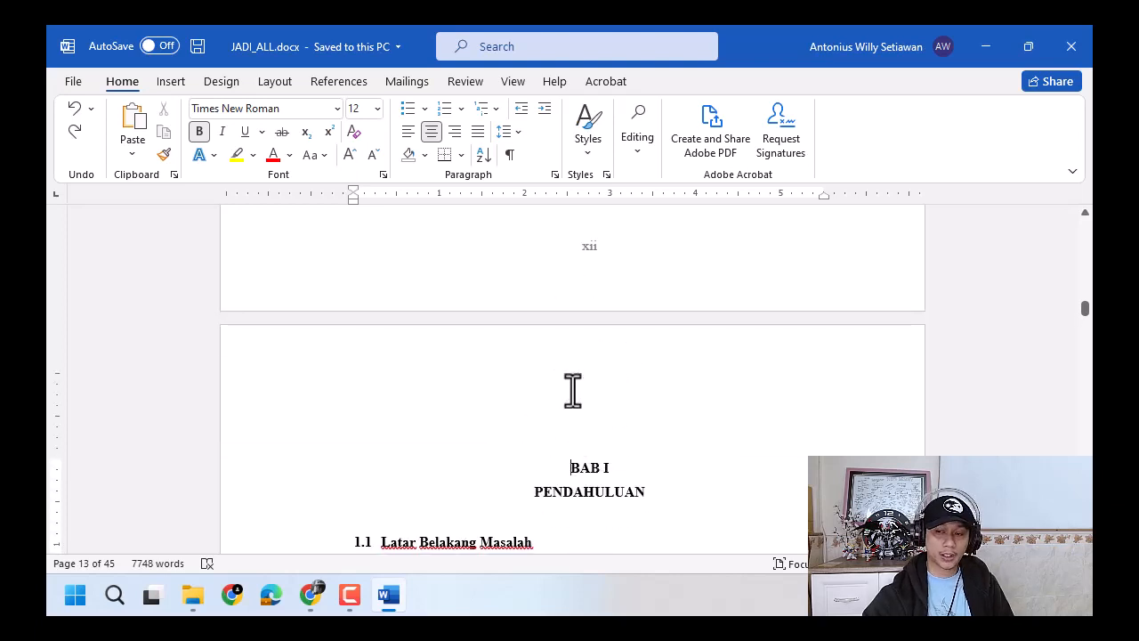
{"action": "double_click", "coordinate": [572, 389]}
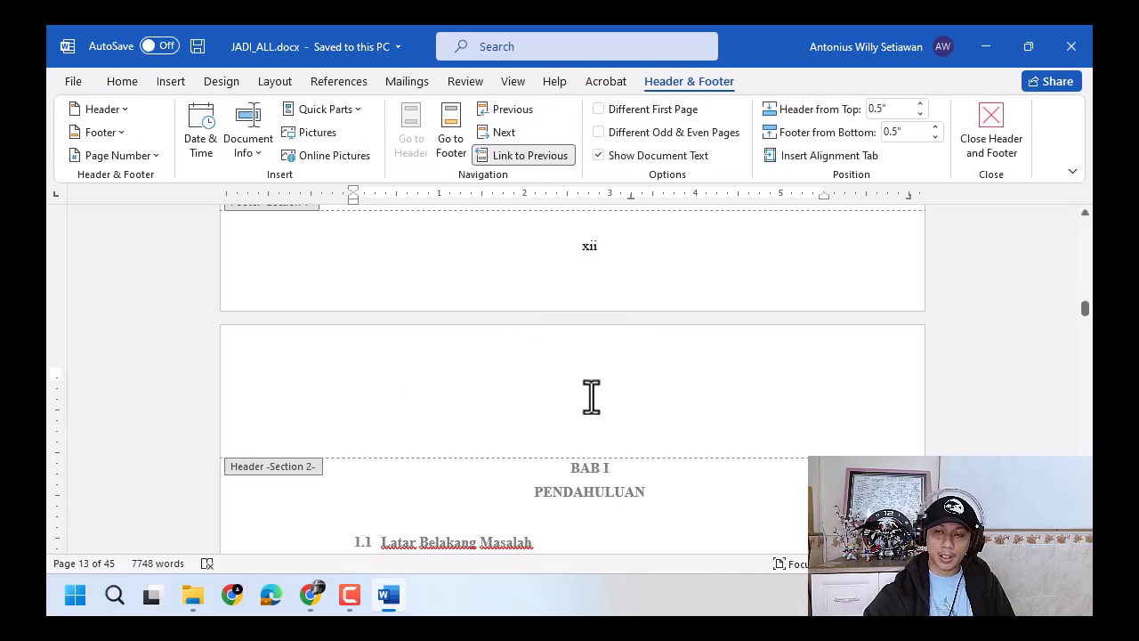
{"action": "left_click", "coordinate": [536, 155]}
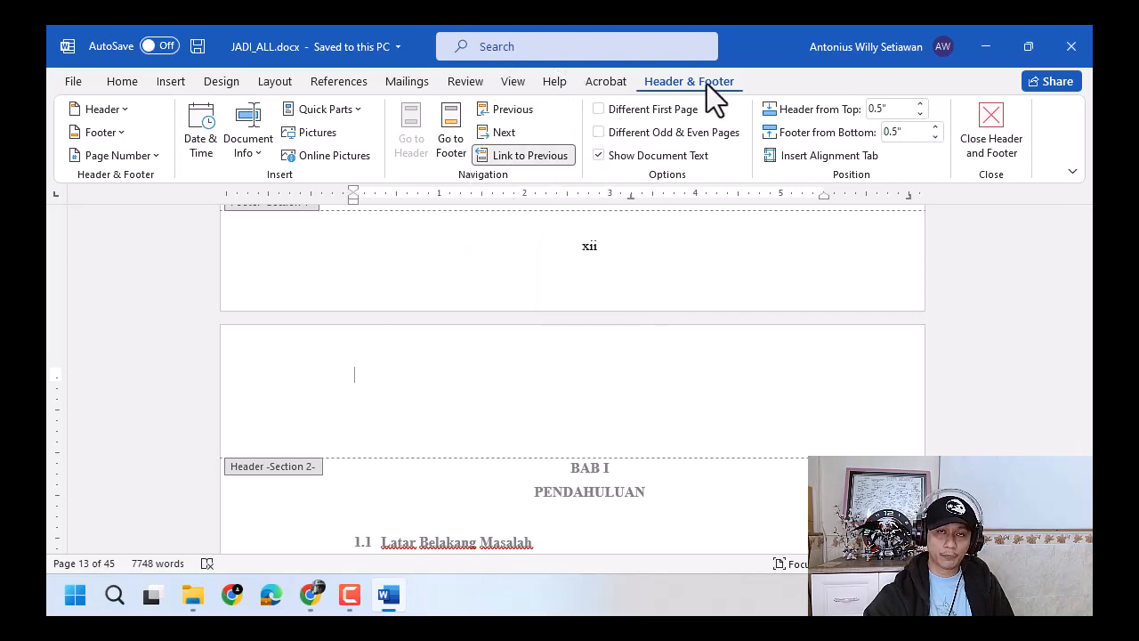
{"action": "left_click", "coordinate": [535, 156]}
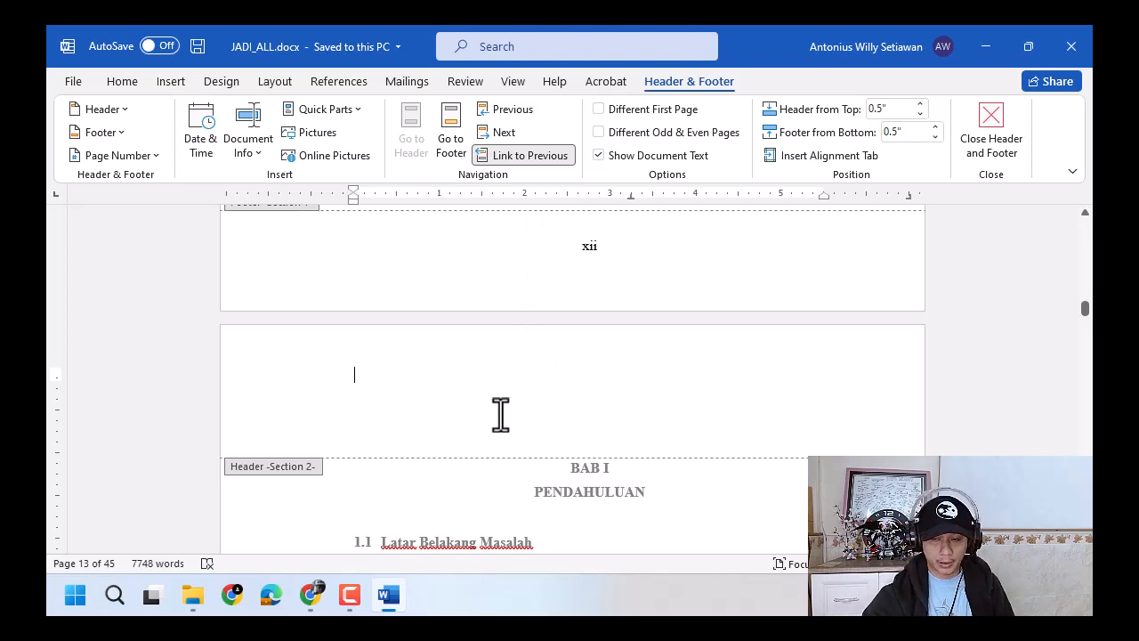
{"action": "scroll", "coordinate": [501, 413], "scroll_direction": "down", "scroll_amount": 3}
{"action": "scroll", "coordinate": [501, 414], "scroll_direction": "up", "scroll_amount": 3}
{"action": "scroll", "coordinate": [501, 413], "scroll_direction": "up", "scroll_amount": 3}
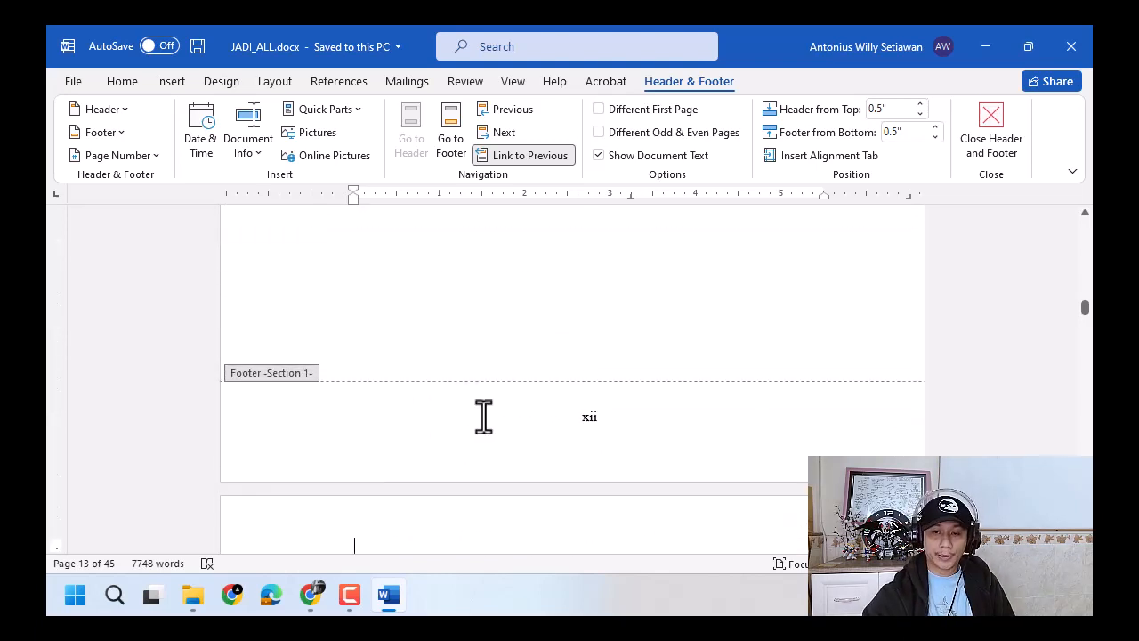
{"action": "left_click", "coordinate": [501, 415]}
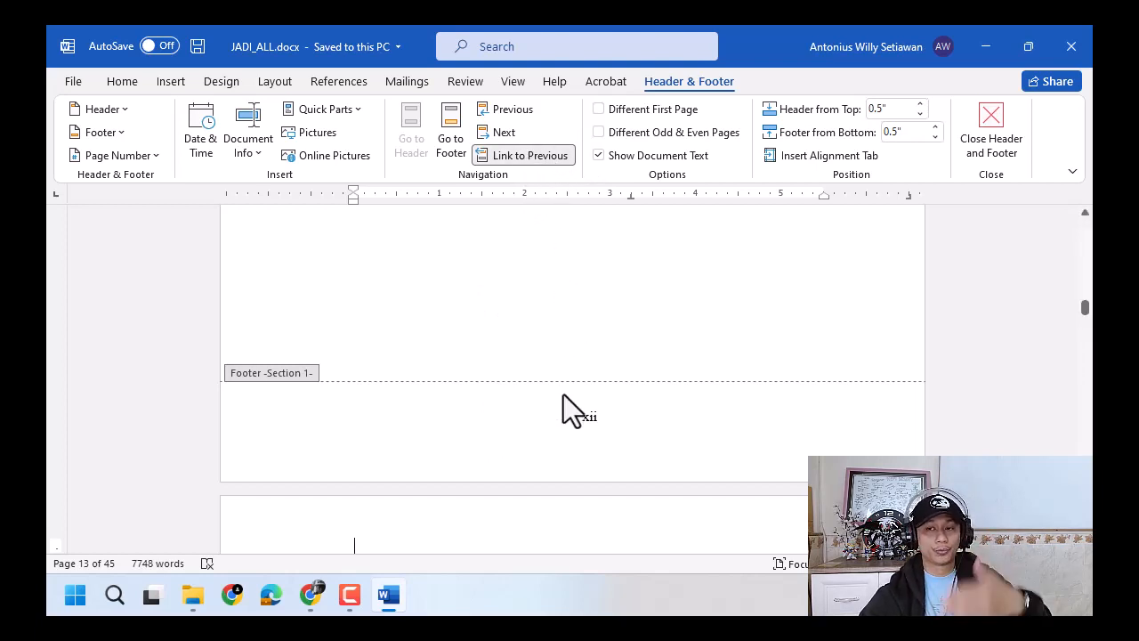
{"action": "scroll", "coordinate": [562, 393], "scroll_direction": "down", "scroll_amount": 3}
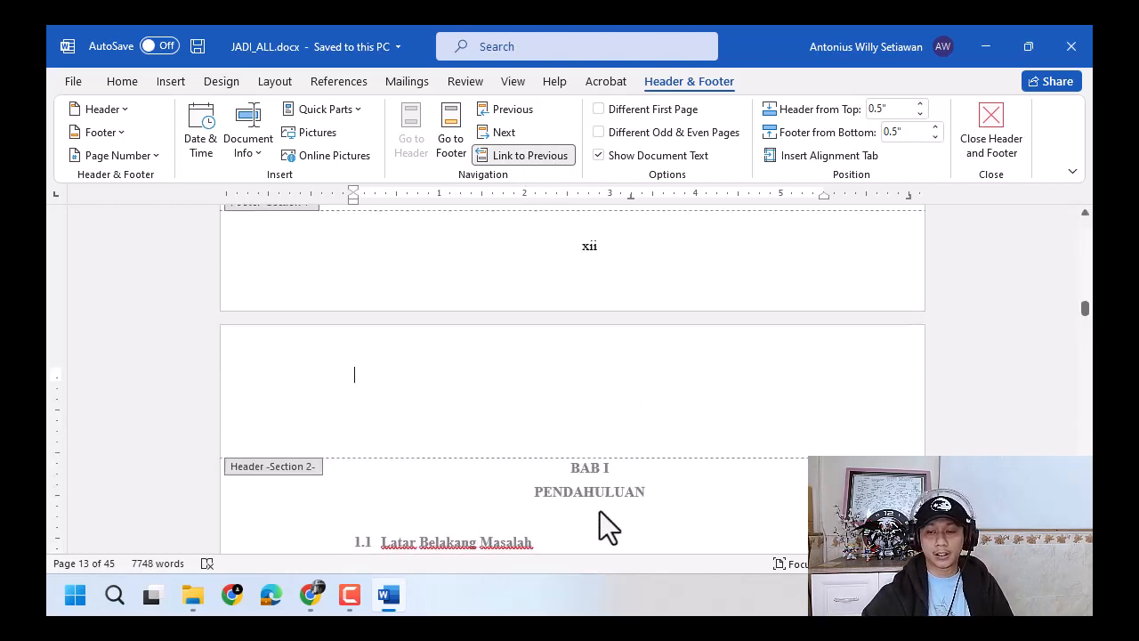
{"action": "scroll", "coordinate": [581, 493], "scroll_direction": "up", "scroll_amount": 3}
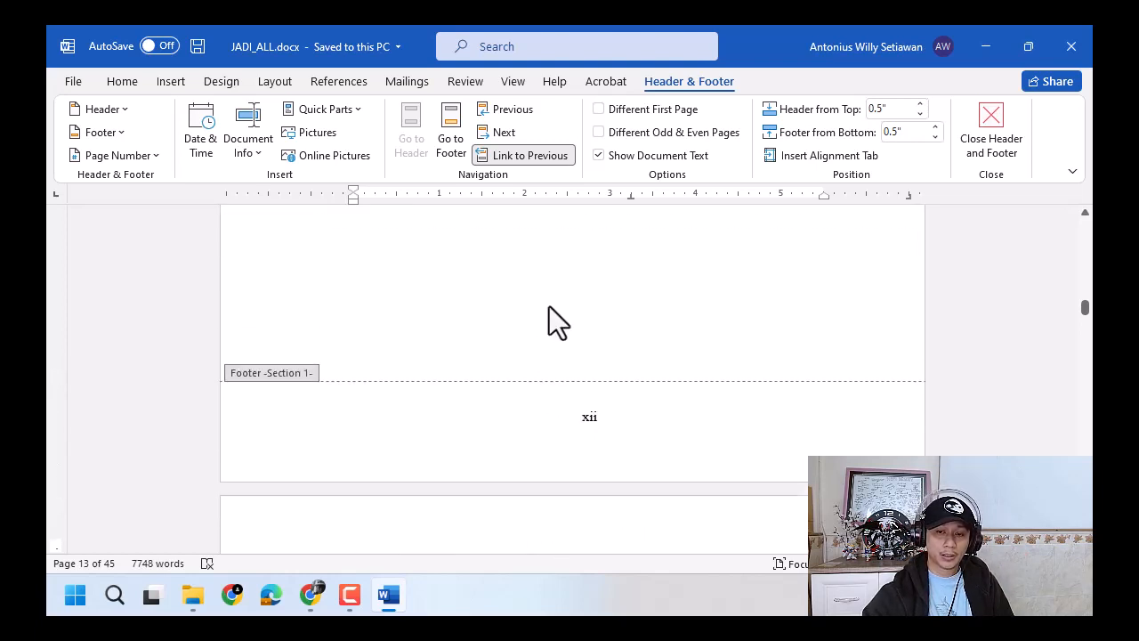
{"action": "left_click", "coordinate": [576, 415]}
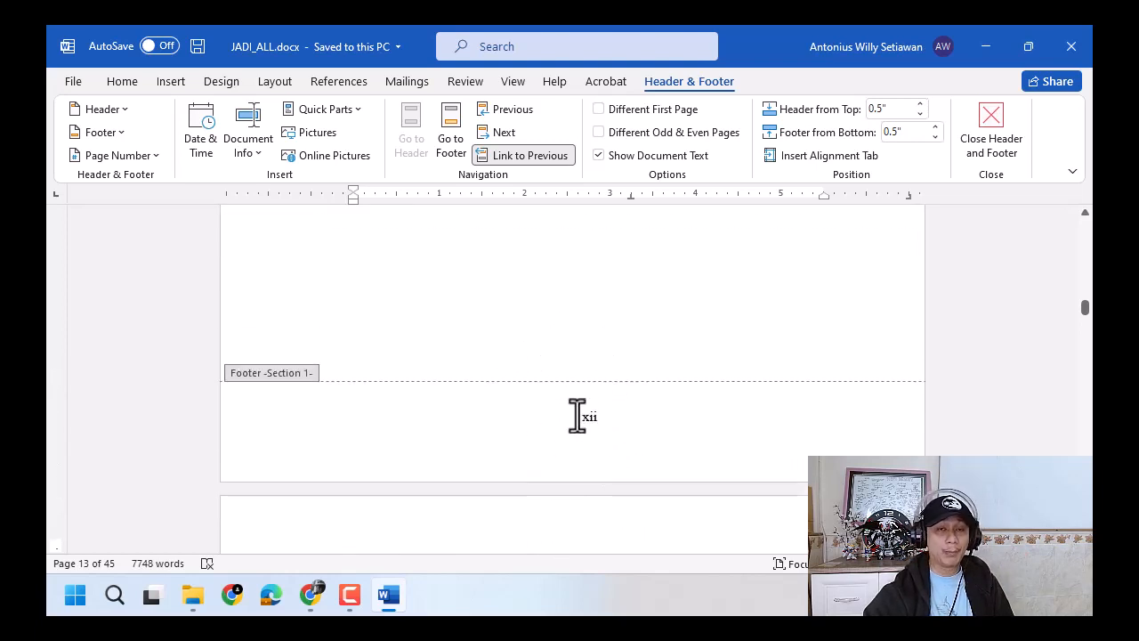
{"action": "scroll", "coordinate": [504, 508], "scroll_direction": "down", "scroll_amount": 3}
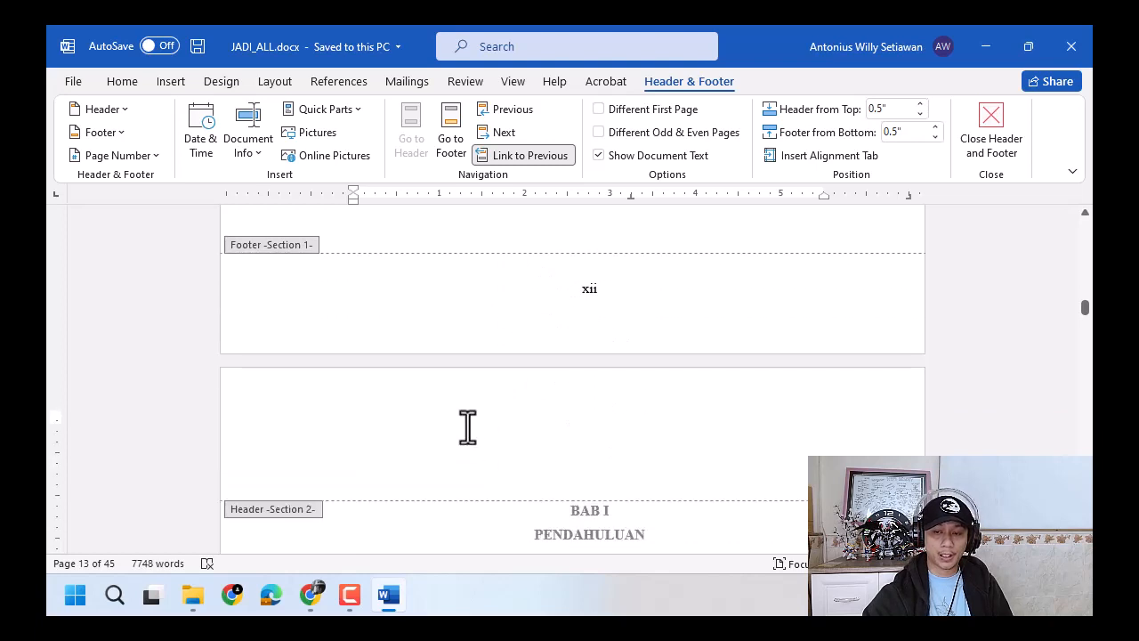
Step: Unlink the section 2 header on the BAB I page from the previous section and check the section 1 footer
{"action": "left_click", "coordinate": [468, 424]}
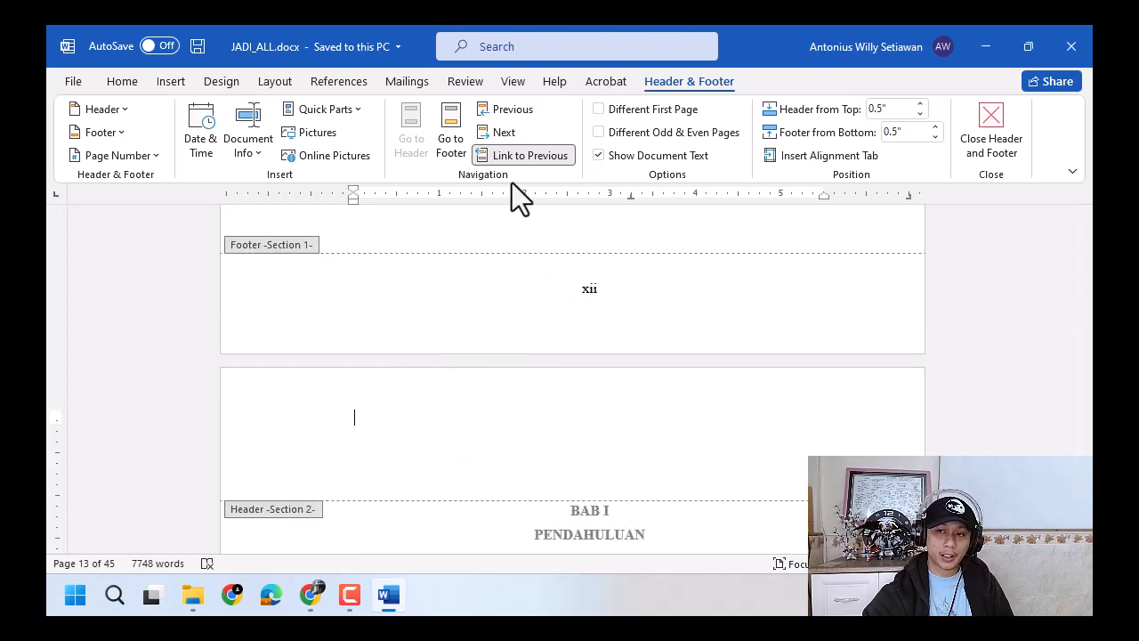
{"action": "left_click", "coordinate": [532, 155]}
{"action": "scroll", "coordinate": [540, 231], "scroll_direction": "down", "scroll_amount": 3}
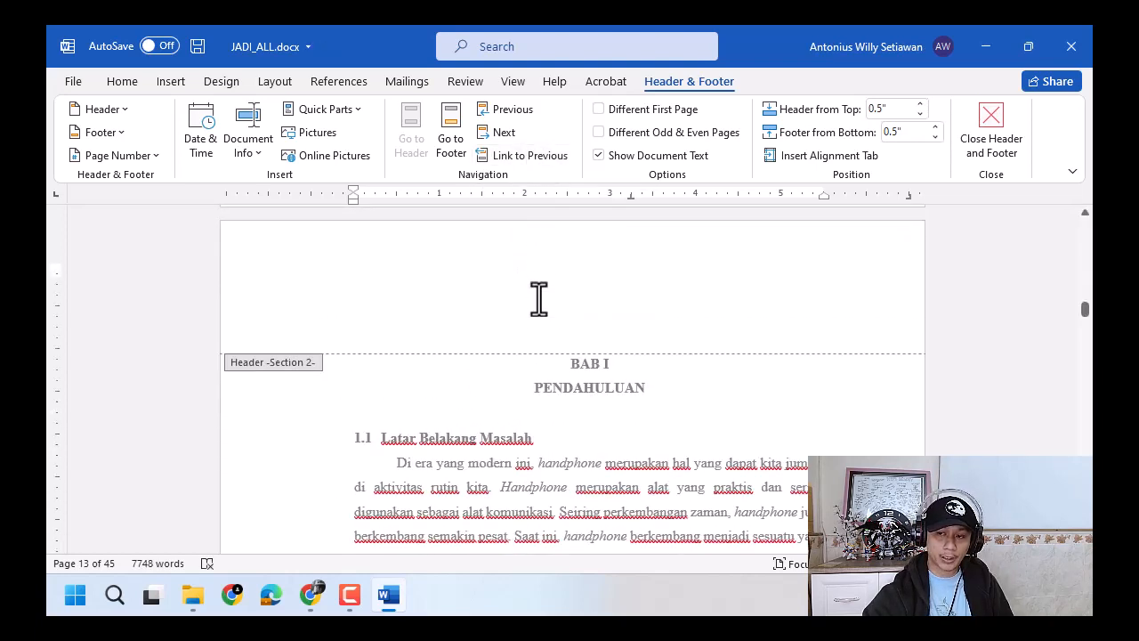
{"action": "scroll", "coordinate": [554, 386], "scroll_direction": "up", "scroll_amount": 4}
{"action": "left_click", "coordinate": [606, 310]}
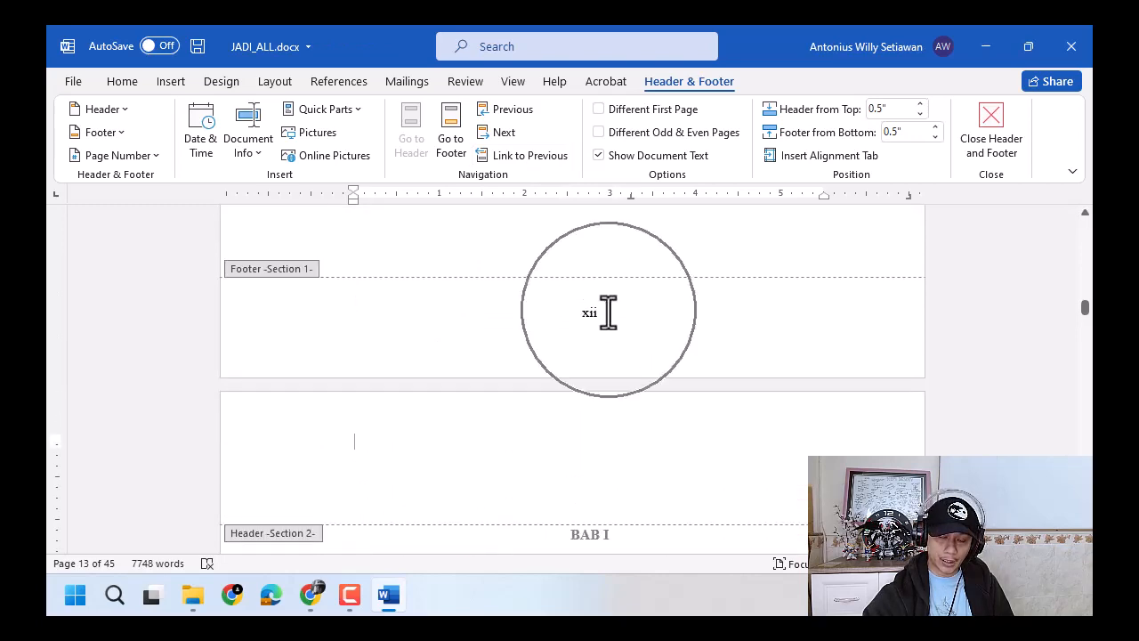
Step: Unlink the section 2 footer on the first BAB I page from the previous section
{"action": "scroll", "coordinate": [607, 320], "scroll_direction": "down", "scroll_amount": 4}
{"action": "scroll", "coordinate": [609, 383], "scroll_direction": "down", "scroll_amount": 15}
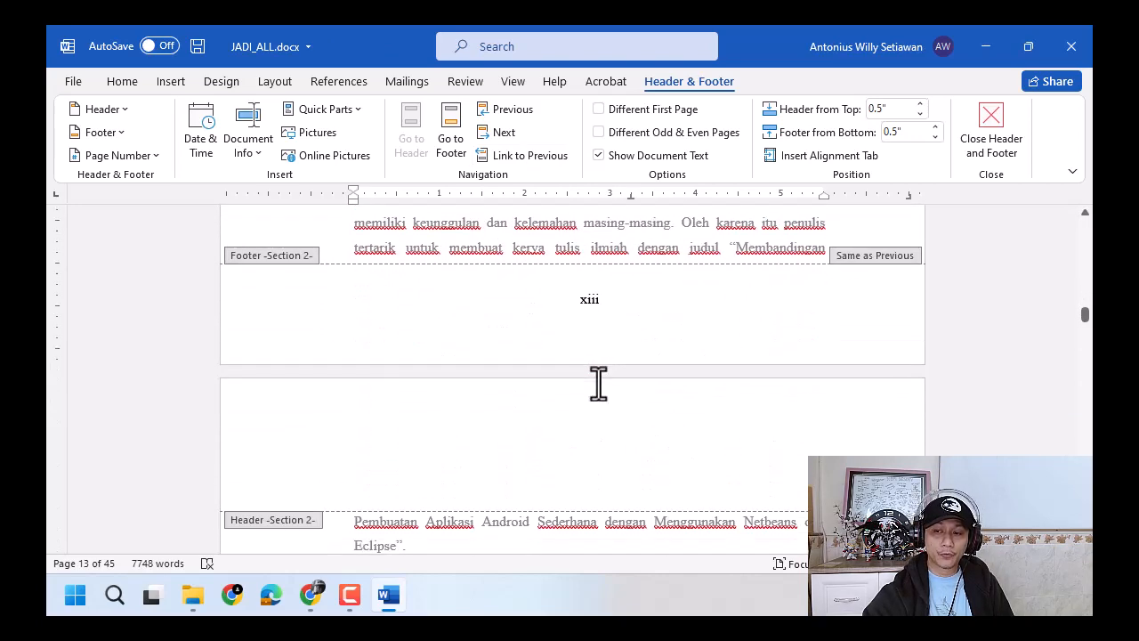
{"action": "left_click", "coordinate": [572, 307]}
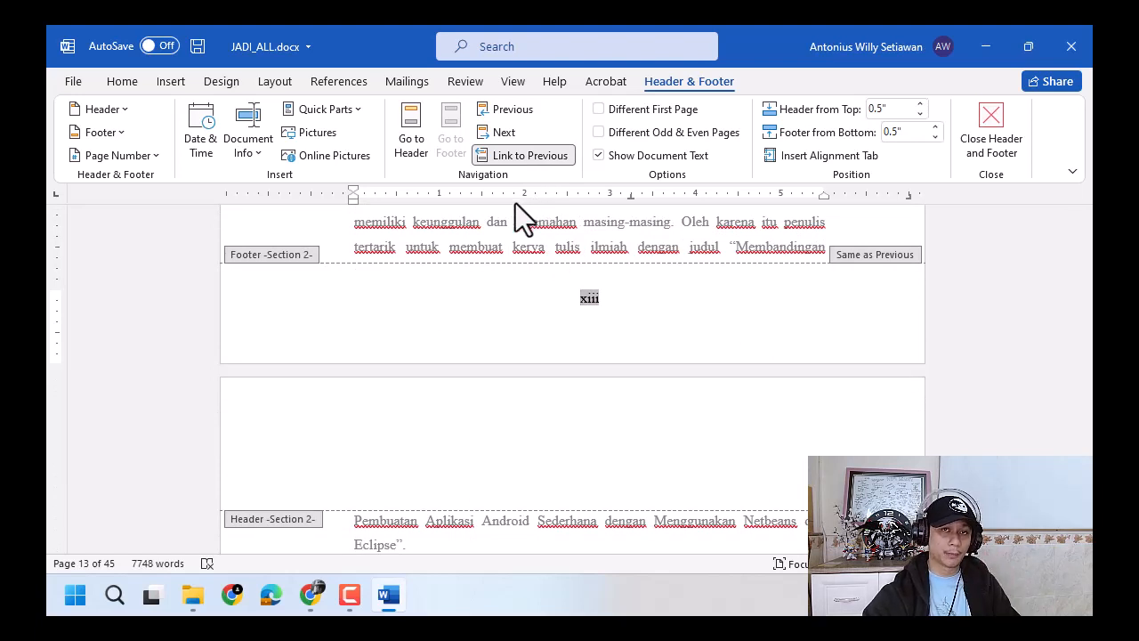
{"action": "scroll", "coordinate": [543, 267], "scroll_direction": "up", "scroll_amount": 3}
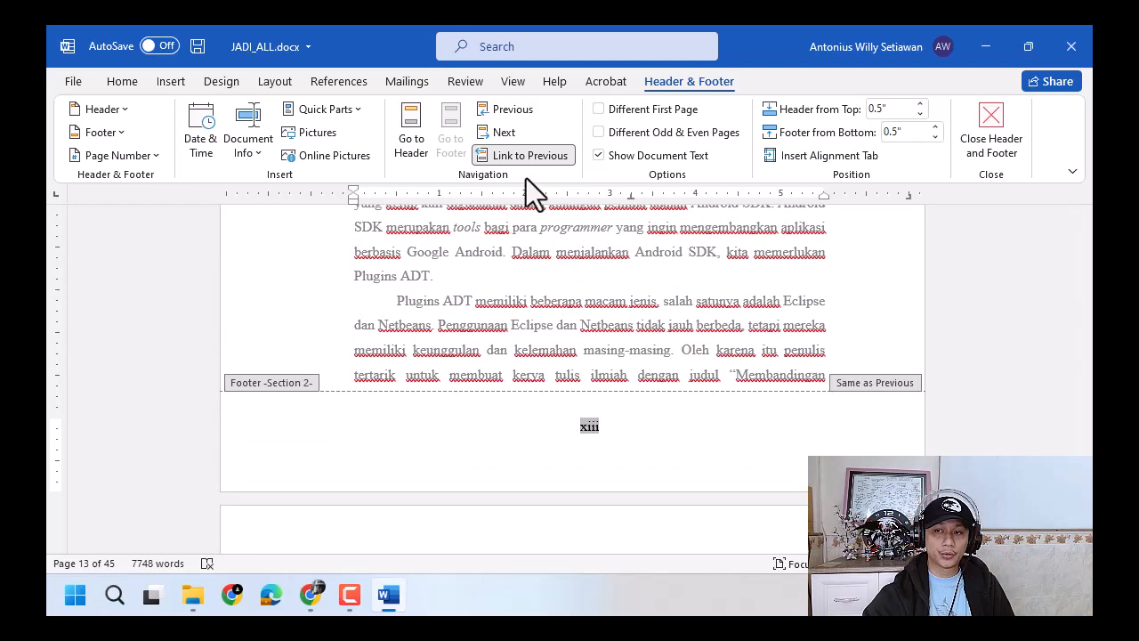
{"action": "left_click", "coordinate": [526, 153]}
{"action": "scroll", "coordinate": [678, 371], "scroll_direction": "up", "scroll_amount": 1}
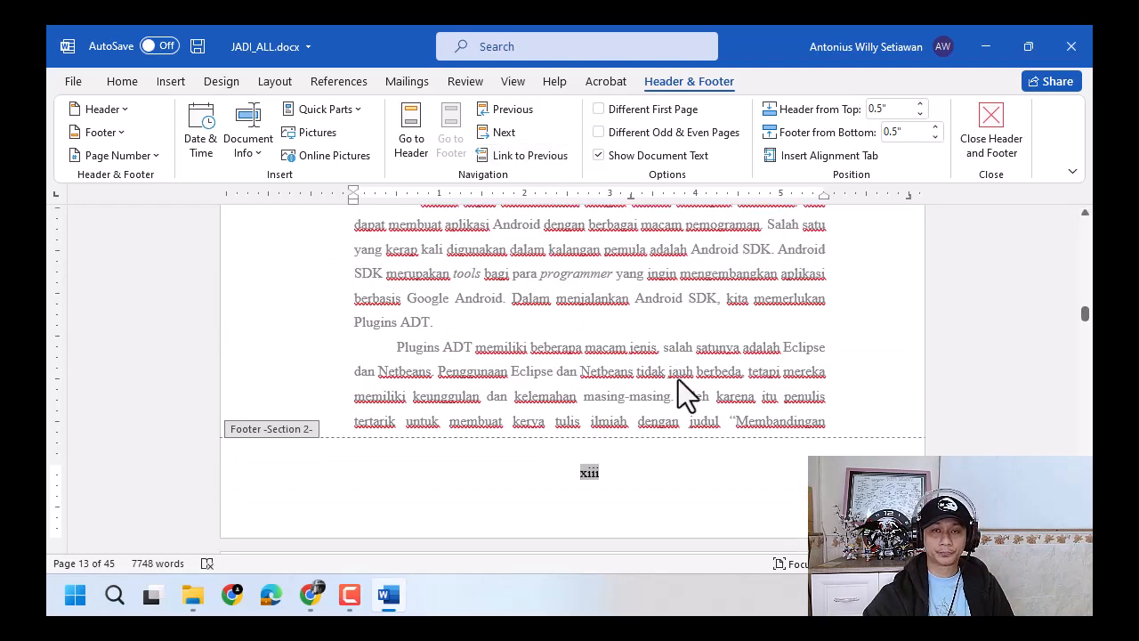
Step: Remove the page number from the unlinked section 2 footer
{"action": "left_click_drag", "start_coordinate": [562, 472], "coordinate": [655, 476]}
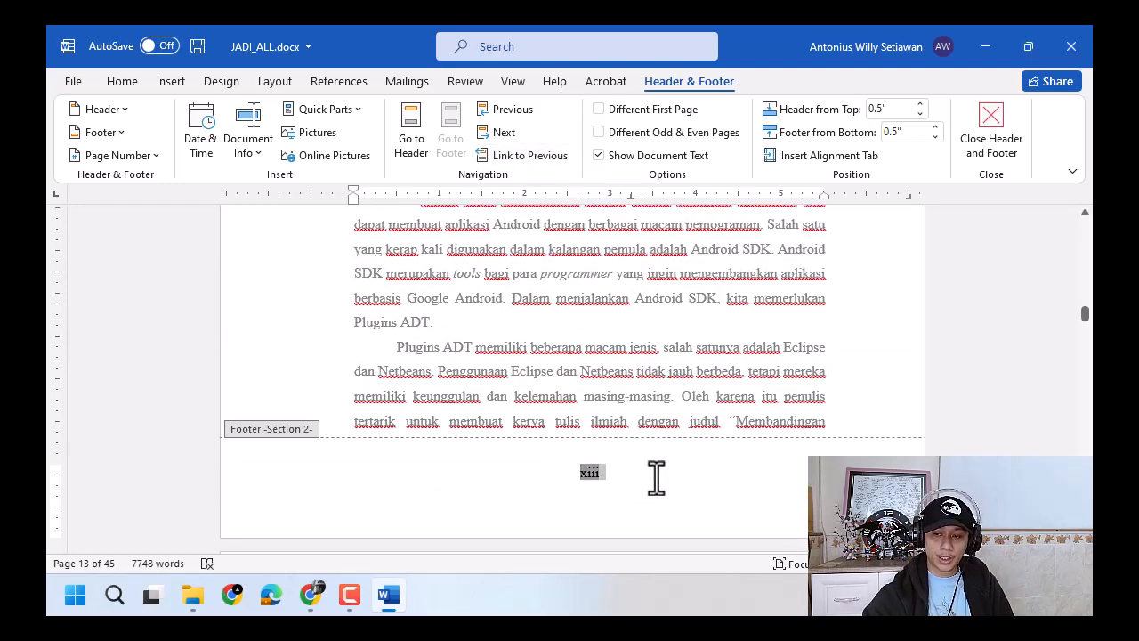
{"action": "left_click", "coordinate": [649, 477]}
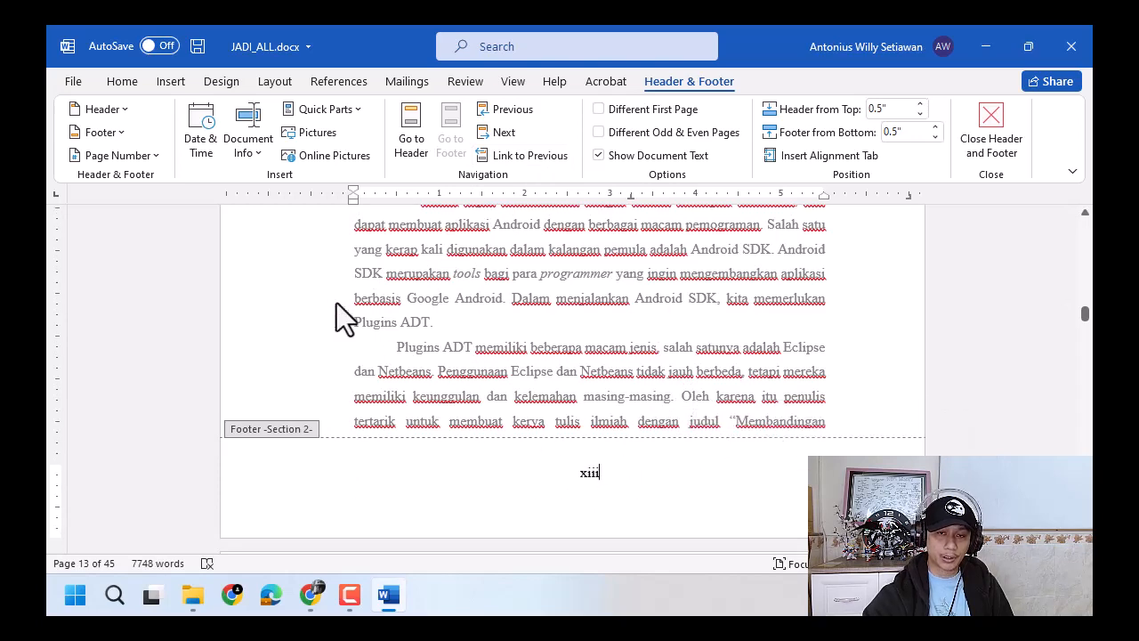
{"action": "left_click", "coordinate": [160, 160]}
{"action": "left_click", "coordinate": [168, 303]}
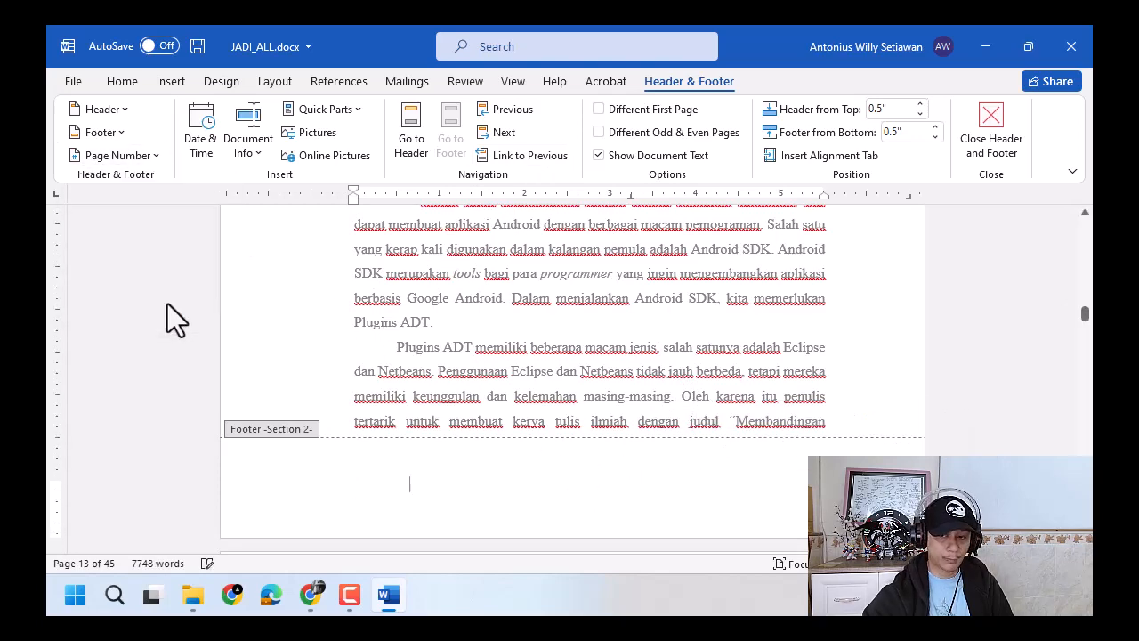
Step: Review the footer on the page before BAB I and the section 2 headers and footers through BAB I and BAB II
{"action": "scroll", "coordinate": [525, 372], "scroll_direction": "up", "scroll_amount": 15}
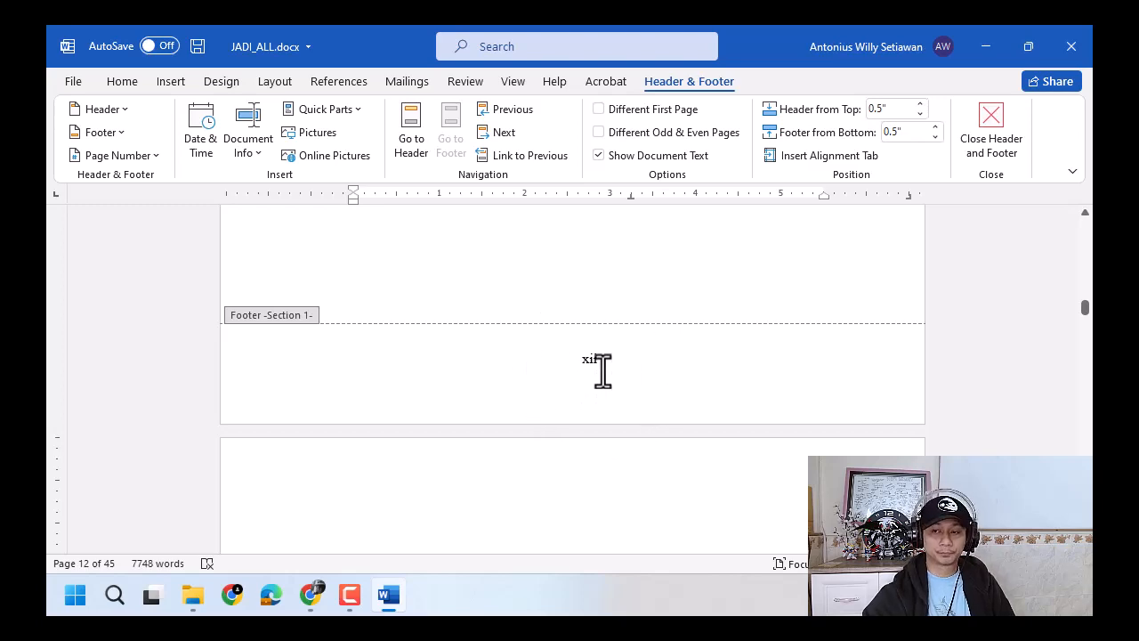
{"action": "scroll", "coordinate": [603, 370], "scroll_direction": "down", "scroll_amount": 3}
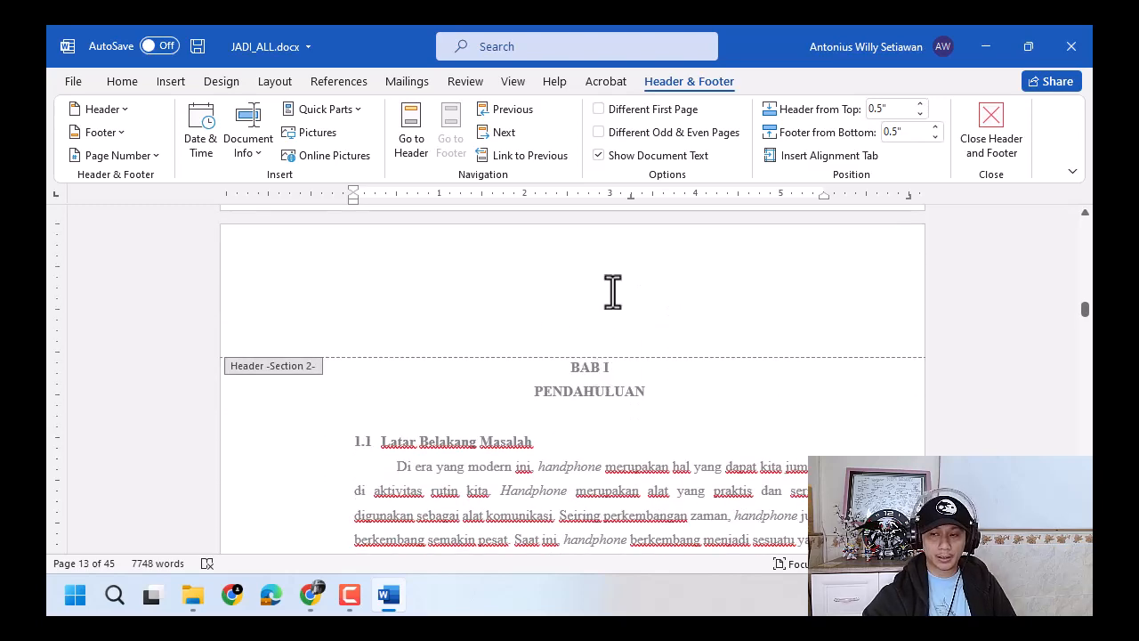
{"action": "scroll", "coordinate": [612, 292], "scroll_direction": "down", "scroll_amount": 15}
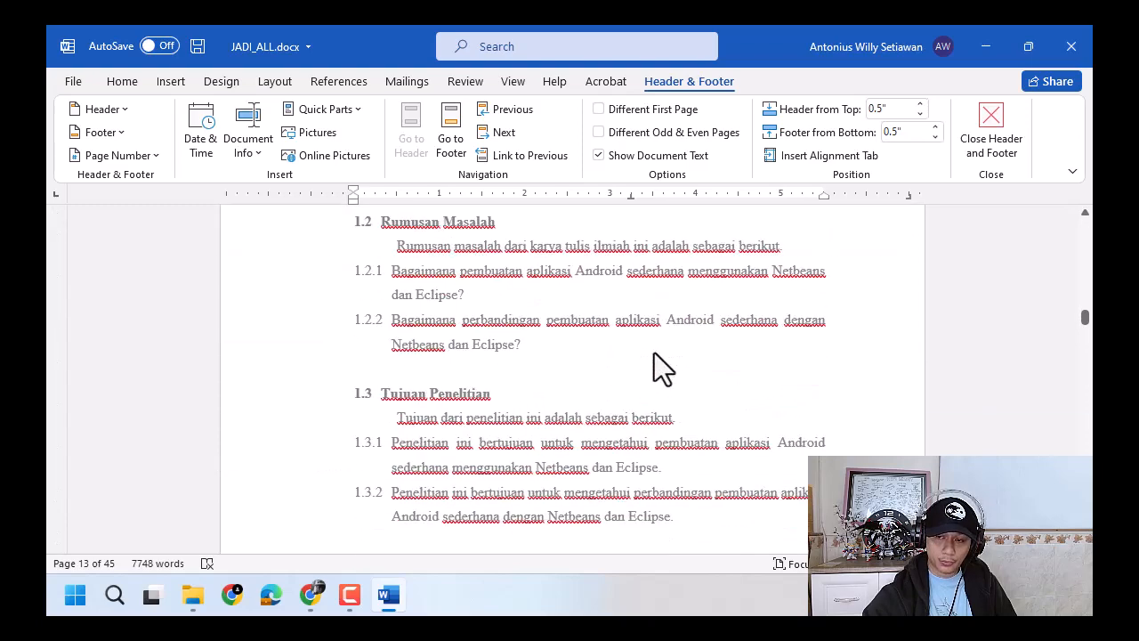
{"action": "scroll", "coordinate": [641, 368], "scroll_direction": "down", "scroll_amount": 20}
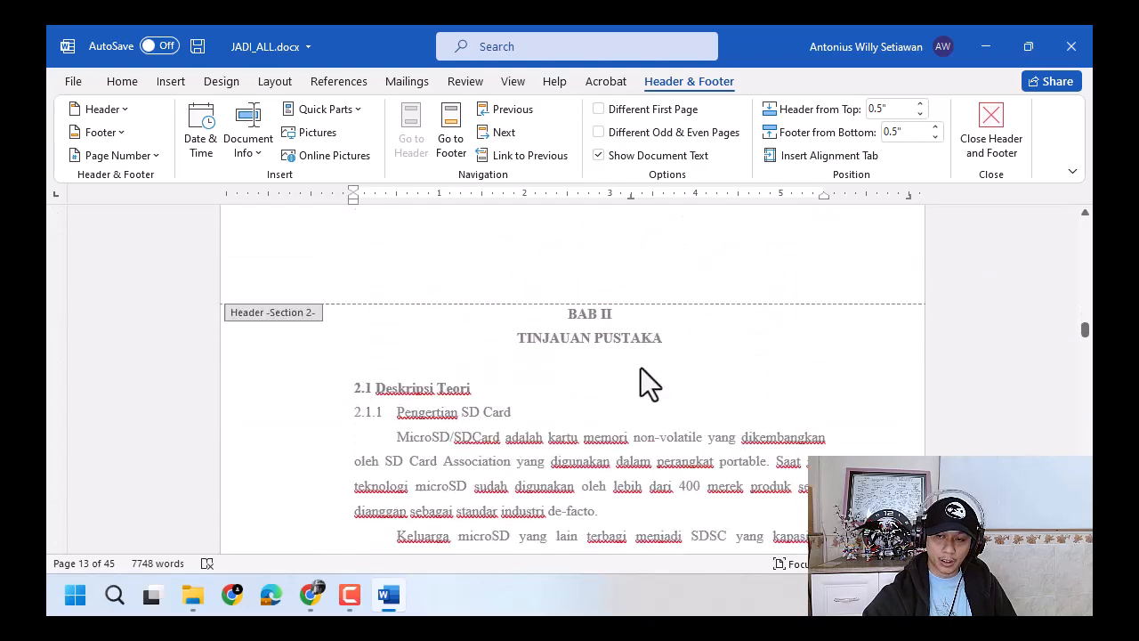
{"action": "scroll", "coordinate": [640, 368], "scroll_direction": "down", "scroll_amount": 20}
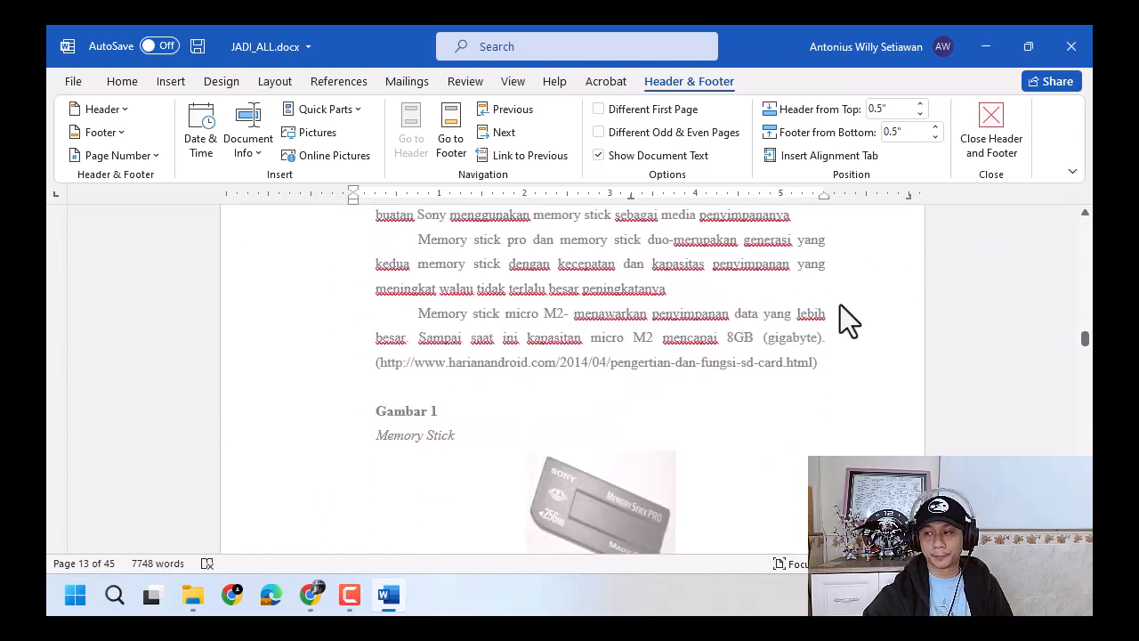
{"action": "left_click", "coordinate": [1081, 232]}
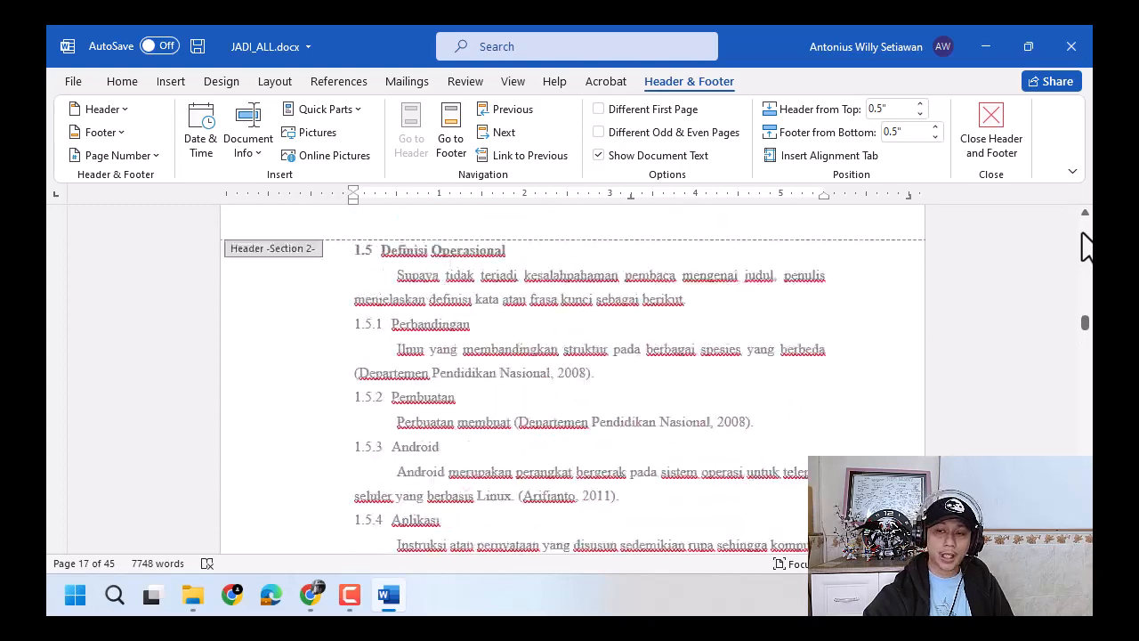
{"action": "left_click", "coordinate": [1086, 247]}
{"action": "left_click", "coordinate": [1086, 247]}
{"action": "left_click", "coordinate": [1085, 247]}
{"action": "left_click", "coordinate": [1085, 248]}
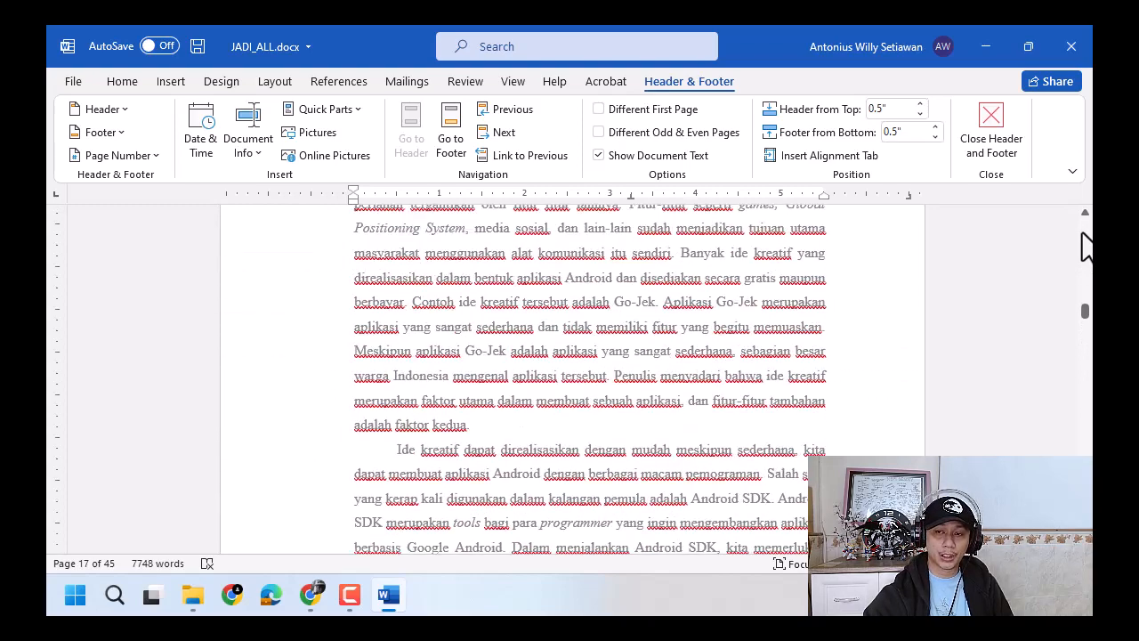
Step: Insert a Plain Number 3 page number at the top of the page in the section 2 header above BAB I
{"action": "scroll", "coordinate": [907, 327], "scroll_direction": "up", "scroll_amount": 10}
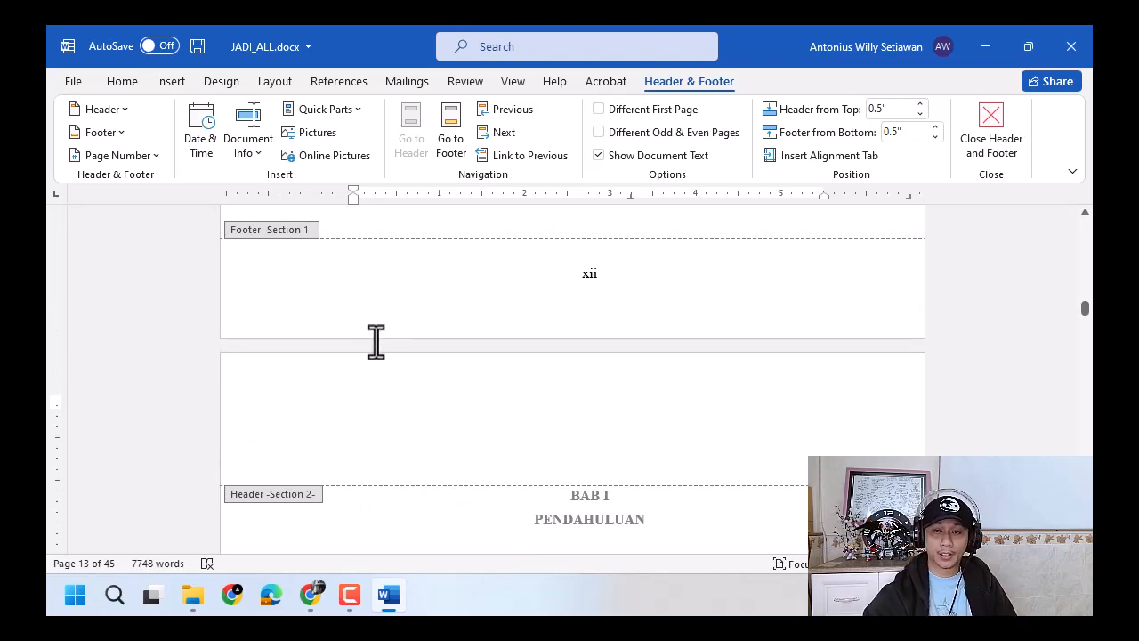
{"action": "left_click", "coordinate": [138, 157]}
{"action": "mouse_move", "coordinate": [168, 180]}
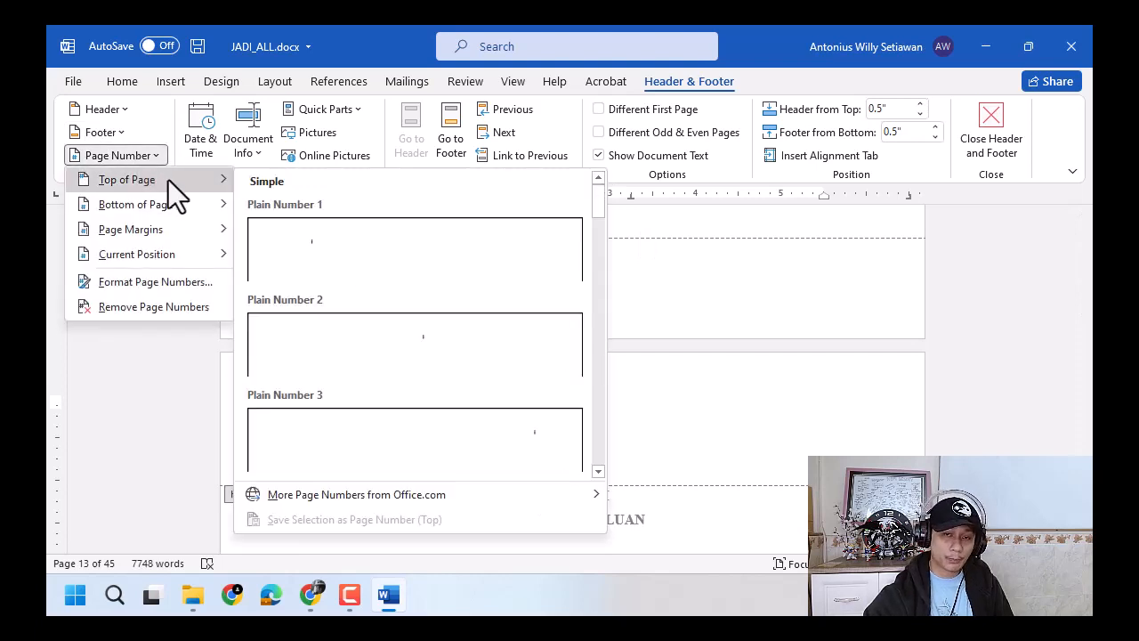
{"action": "left_click", "coordinate": [464, 427]}
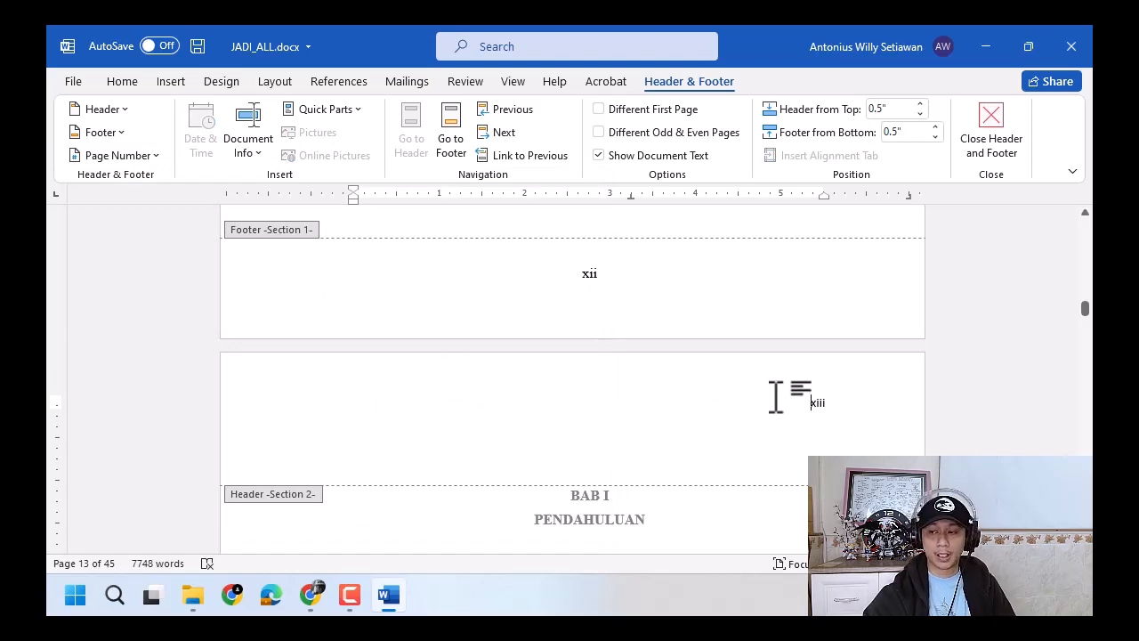
Step: Check the section 1 headers and footers around DAFTAR TABEL and DAFTAR GAMBAR against the new header page number
{"action": "scroll", "coordinate": [775, 397], "scroll_direction": "up", "scroll_amount": 15}
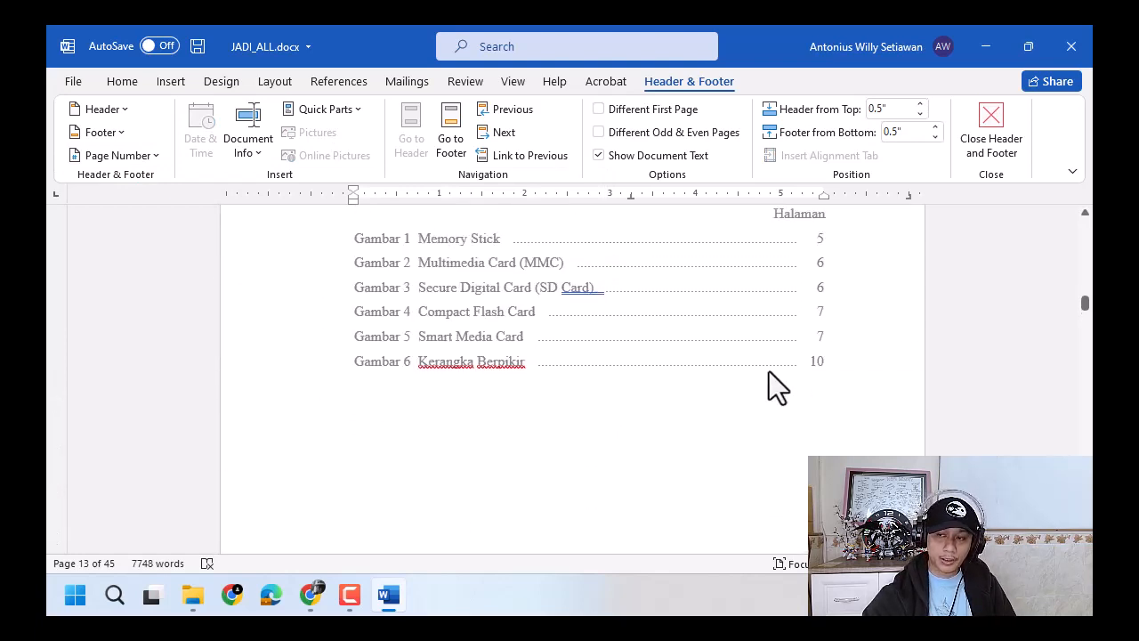
{"action": "scroll", "coordinate": [768, 371], "scroll_direction": "up", "scroll_amount": 2}
{"action": "scroll", "coordinate": [883, 445], "scroll_direction": "down", "scroll_amount": 2}
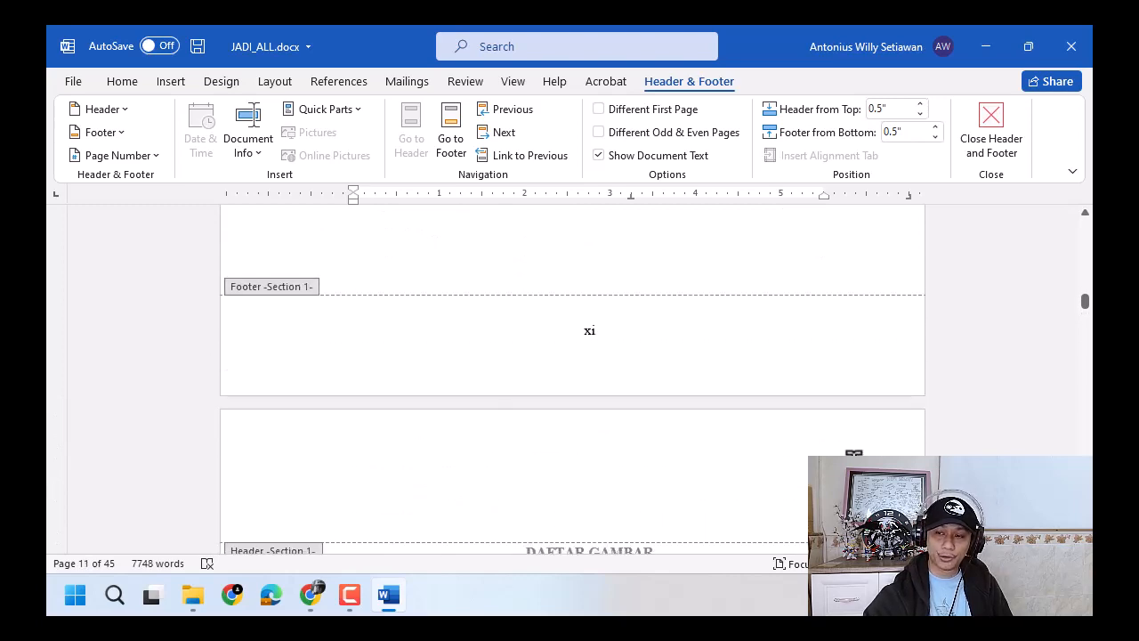
{"action": "scroll", "coordinate": [836, 453], "scroll_direction": "up", "scroll_amount": 20}
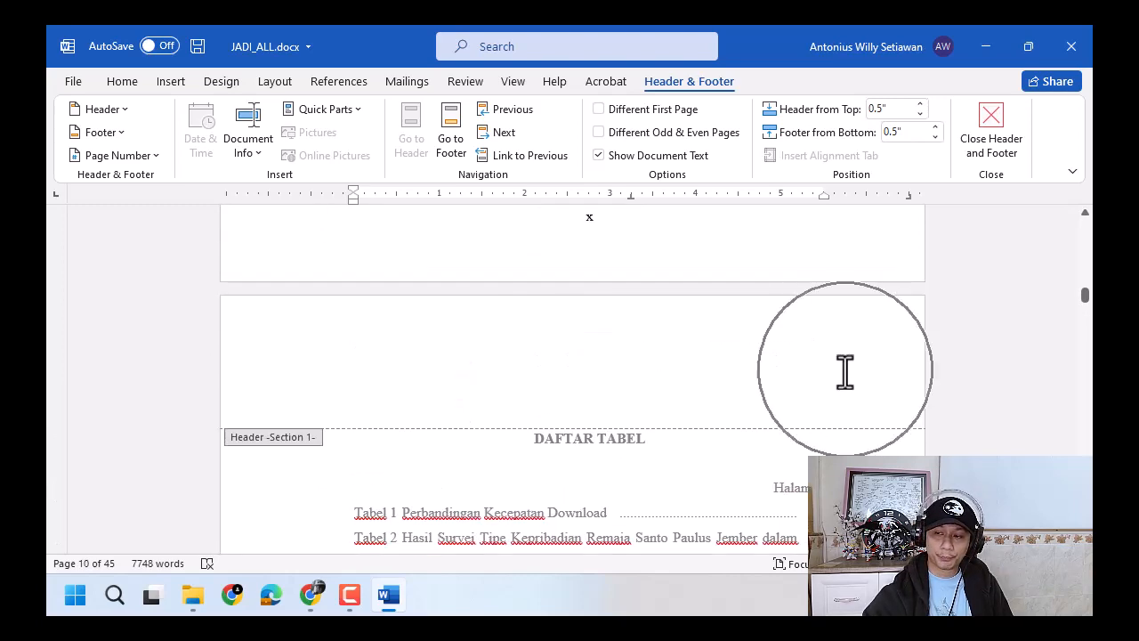
{"action": "scroll", "coordinate": [844, 373], "scroll_direction": "down", "scroll_amount": 8}
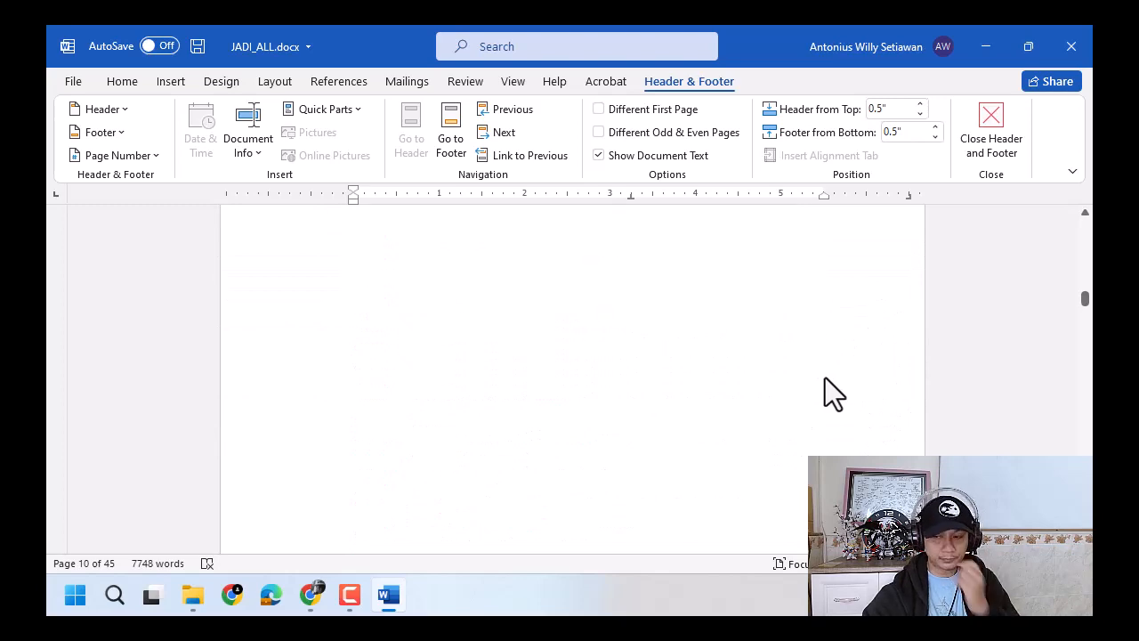
{"action": "scroll", "coordinate": [823, 383], "scroll_direction": "down", "scroll_amount": 20}
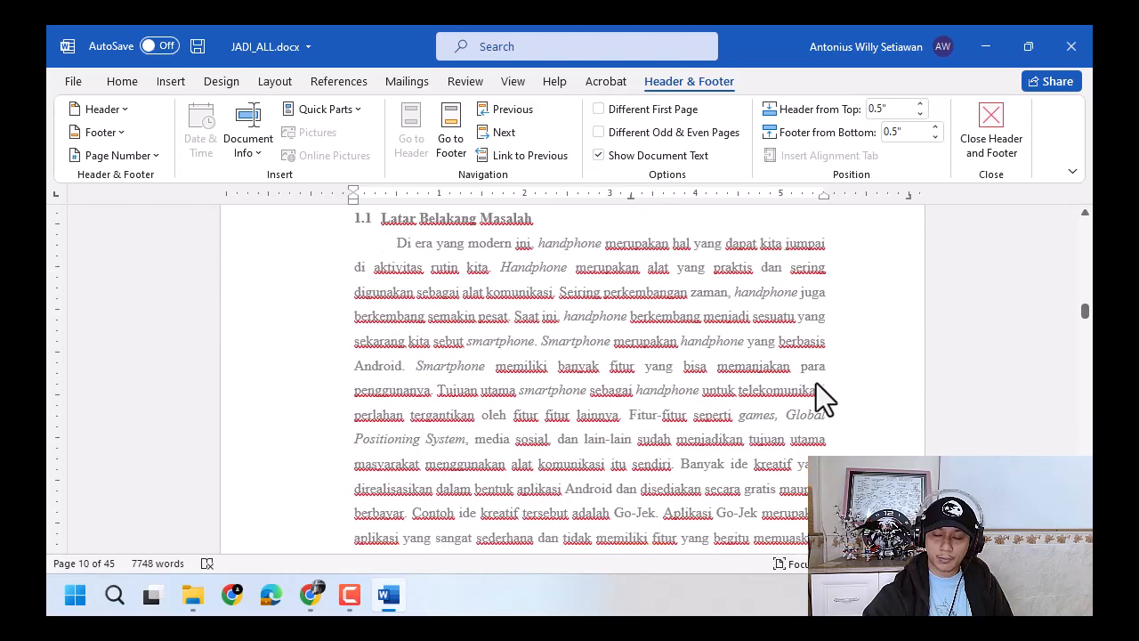
Step: Choose the 1, 2, 3, ... number format for the section 2 page numbers starting at BAB I
{"action": "scroll", "coordinate": [816, 387], "scroll_direction": "up", "scroll_amount": 4}
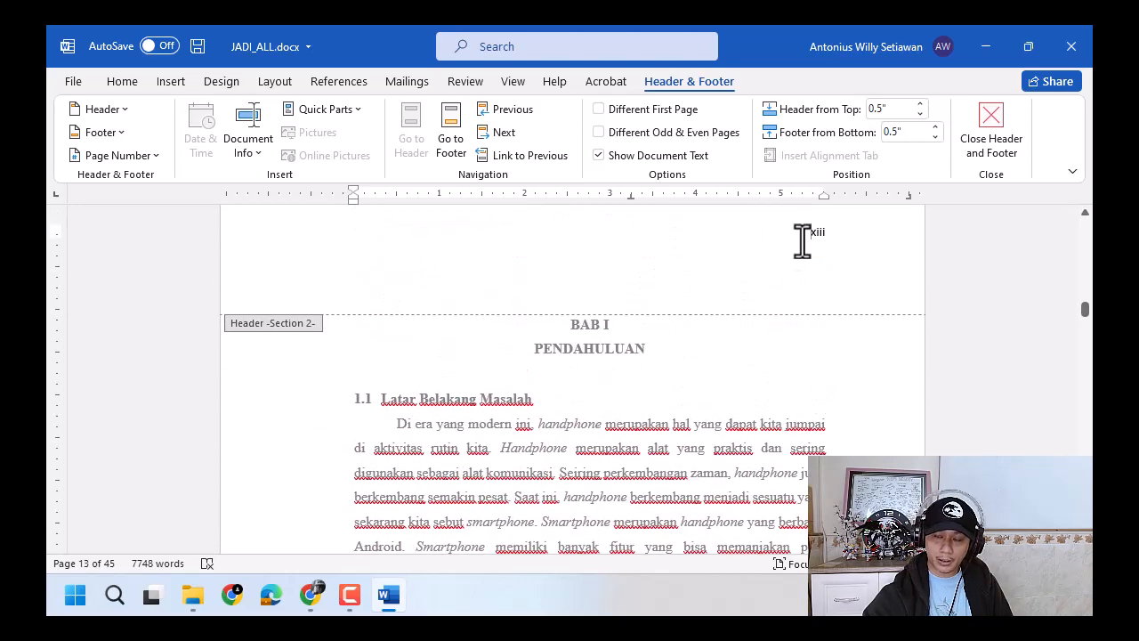
{"action": "left_click", "coordinate": [137, 158]}
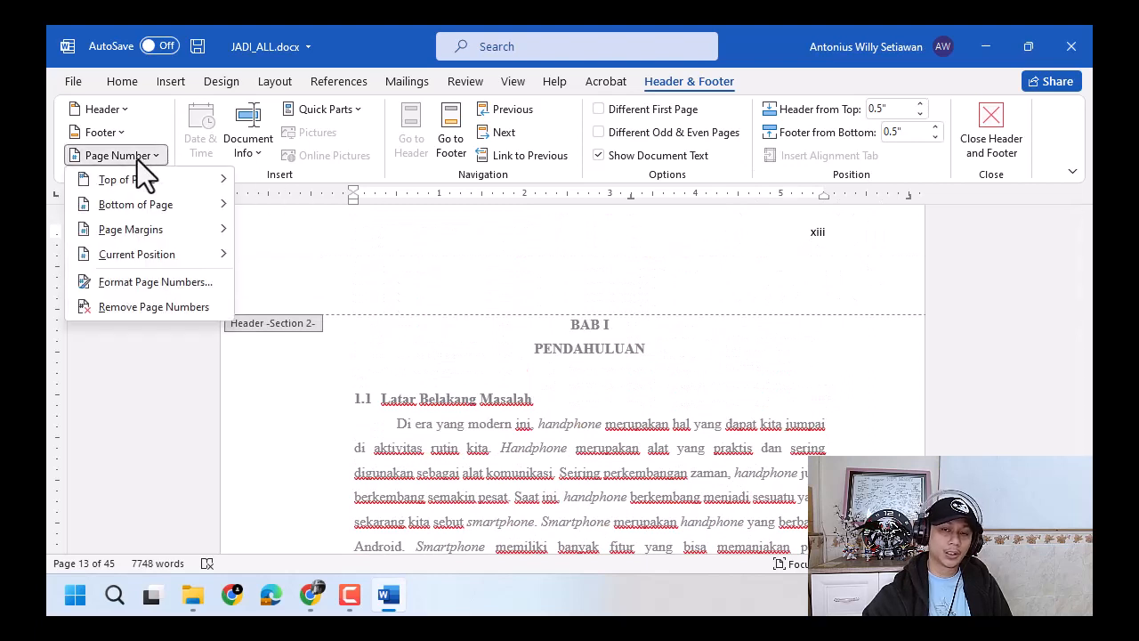
{"action": "left_click", "coordinate": [180, 282]}
{"action": "left_click", "coordinate": [798, 210]}
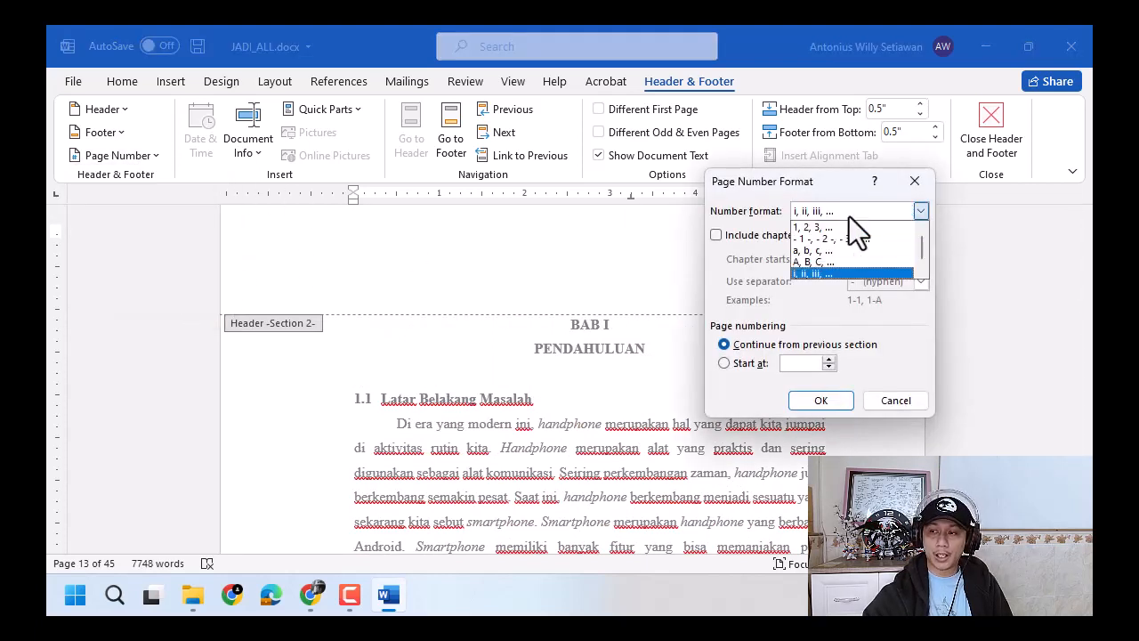
{"action": "left_click", "coordinate": [845, 227]}
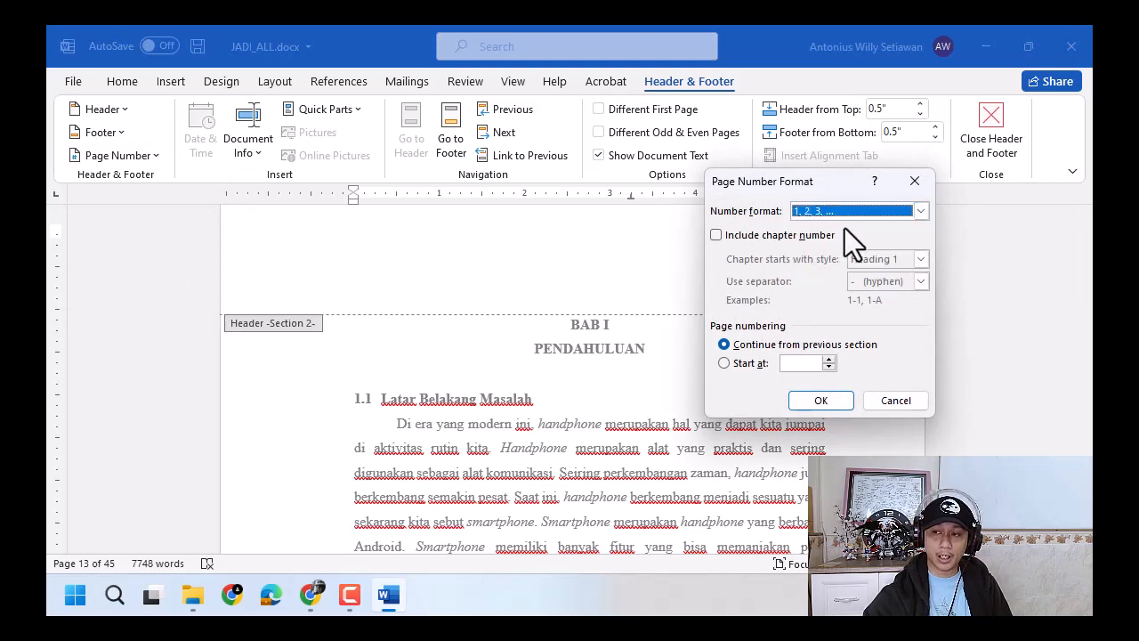
{"action": "left_click", "coordinate": [834, 208]}
{"action": "left_click", "coordinate": [831, 226]}
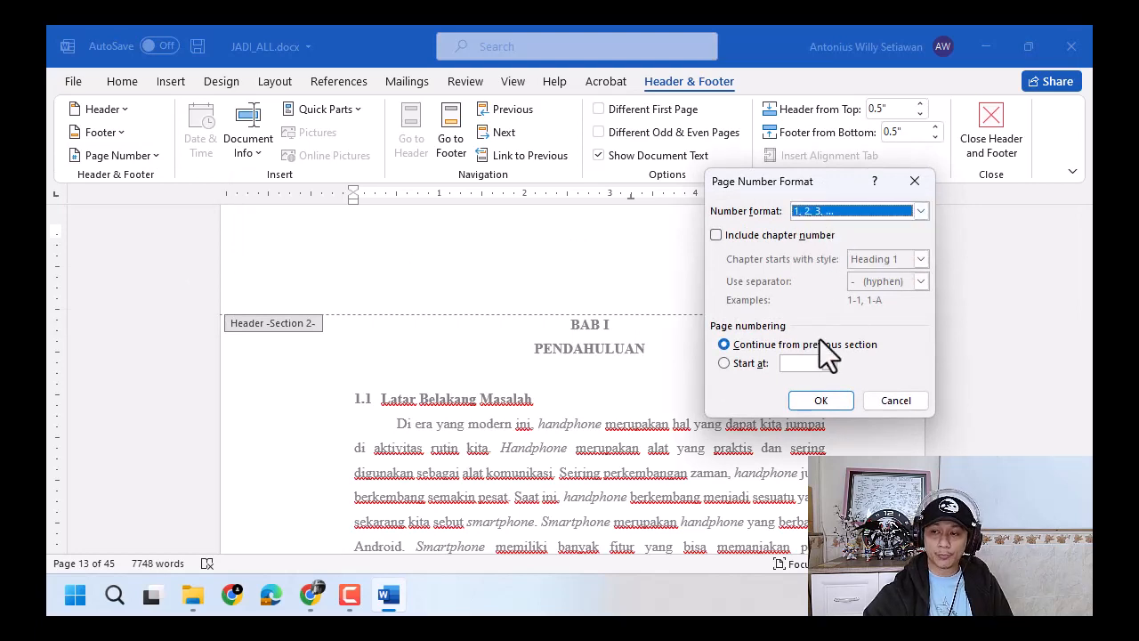
Step: Make the section 2 page numbering start at 1 and apply the page number format
{"action": "left_click", "coordinate": [748, 365]}
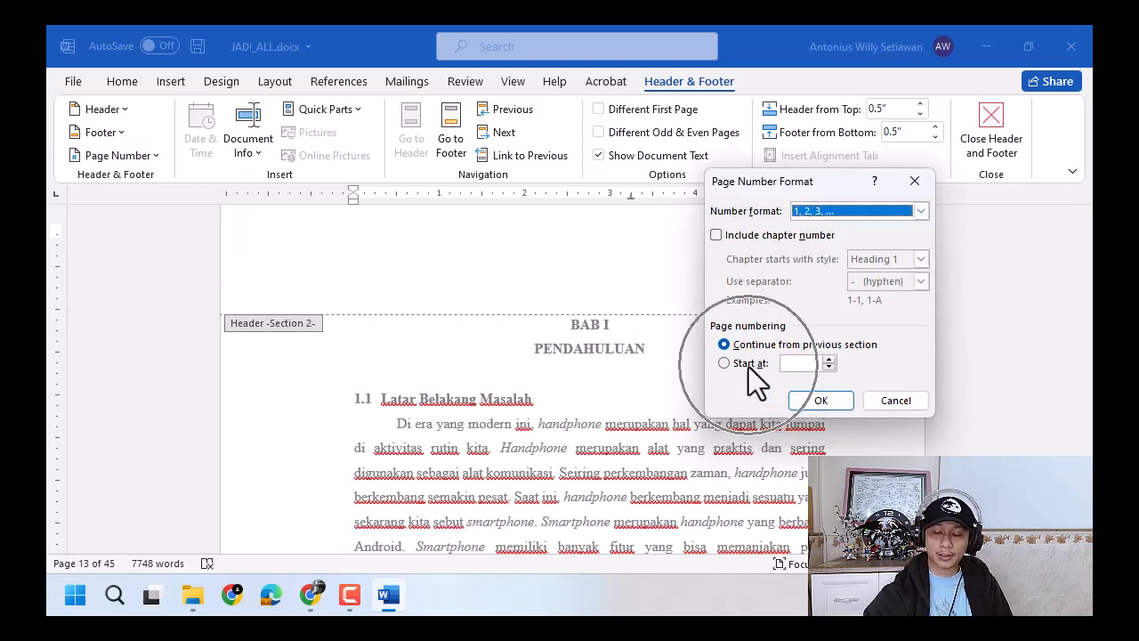
{"action": "left_click", "coordinate": [804, 362]}
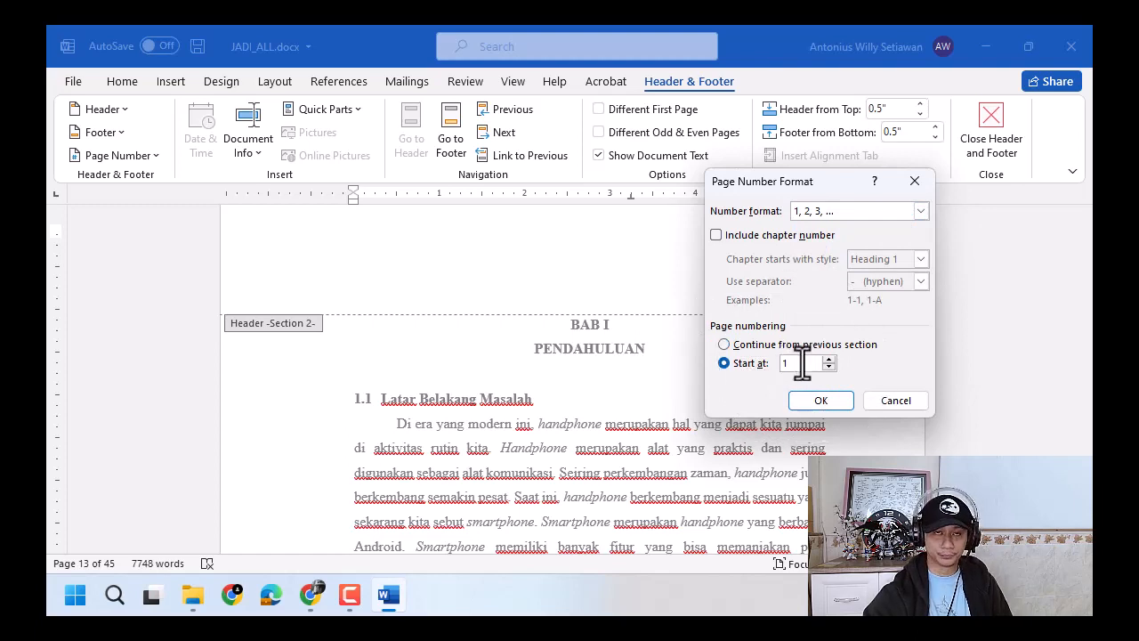
{"action": "left_click", "coordinate": [793, 361]}
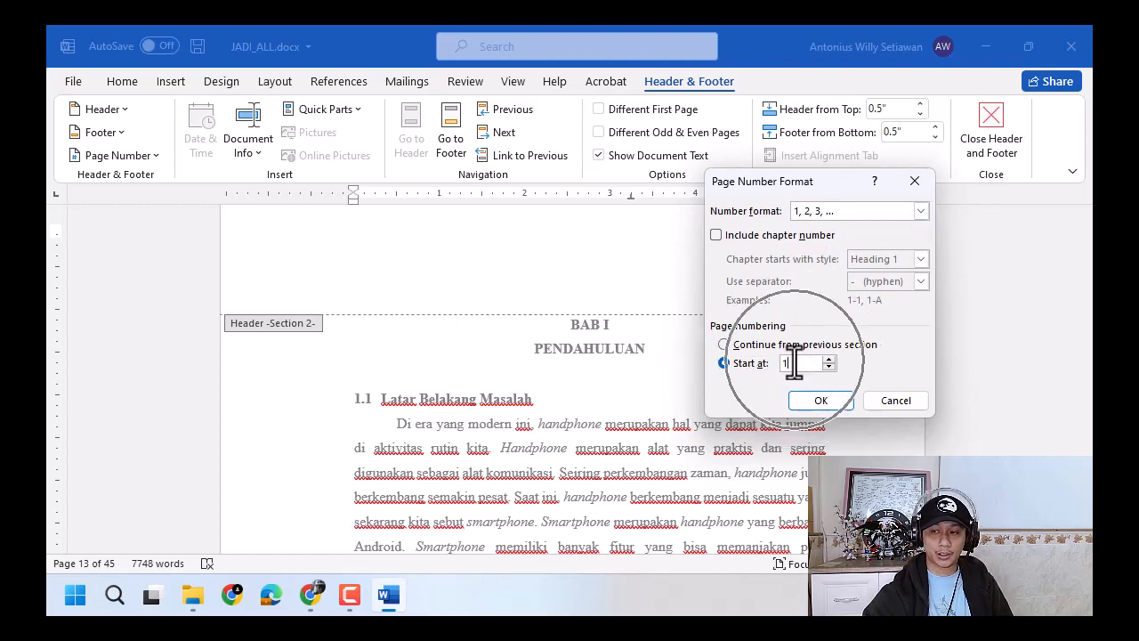
{"action": "left_click", "coordinate": [794, 362]}
{"action": "left_click", "coordinate": [794, 361]}
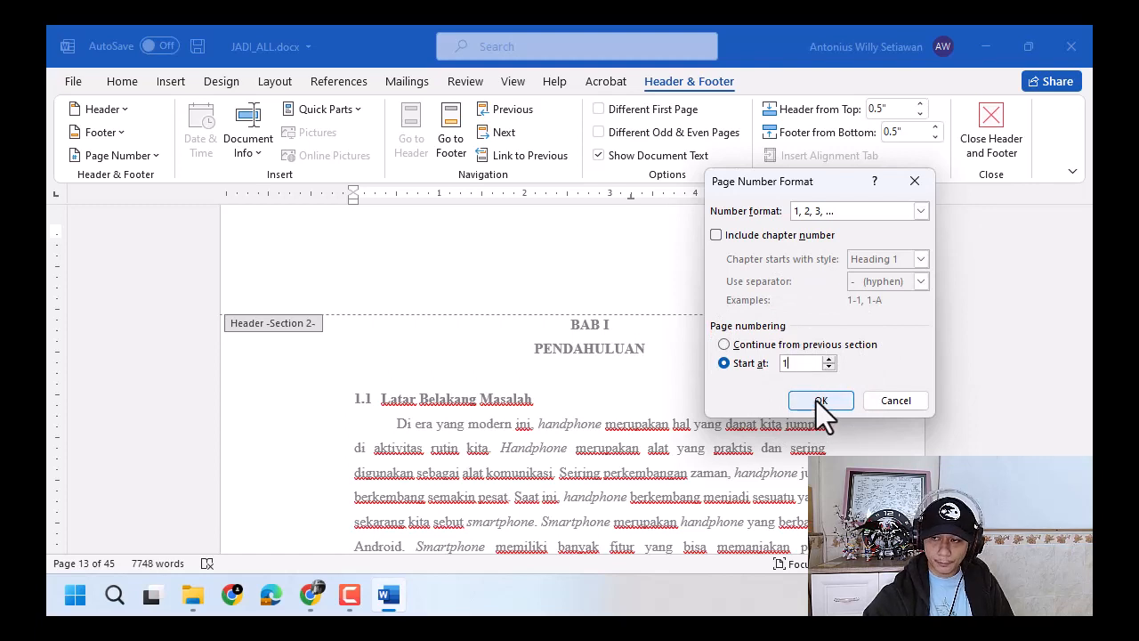
{"action": "left_click", "coordinate": [816, 401]}
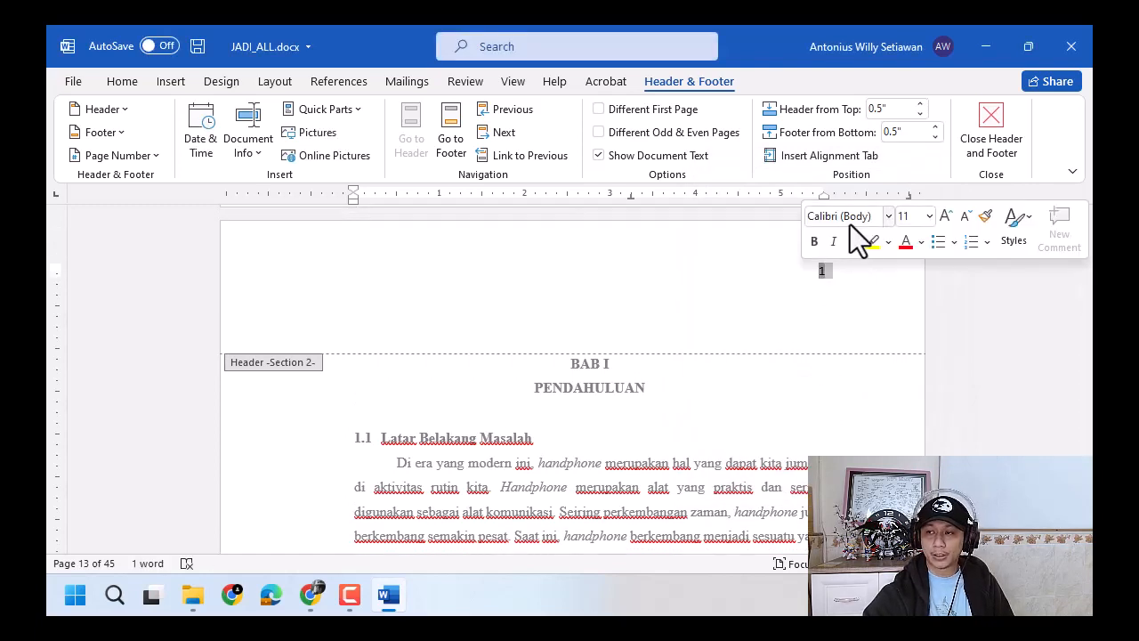
Step: Format the header page number above BAB I in Times New Roman, size 12
{"action": "left_click", "coordinate": [848, 216]}
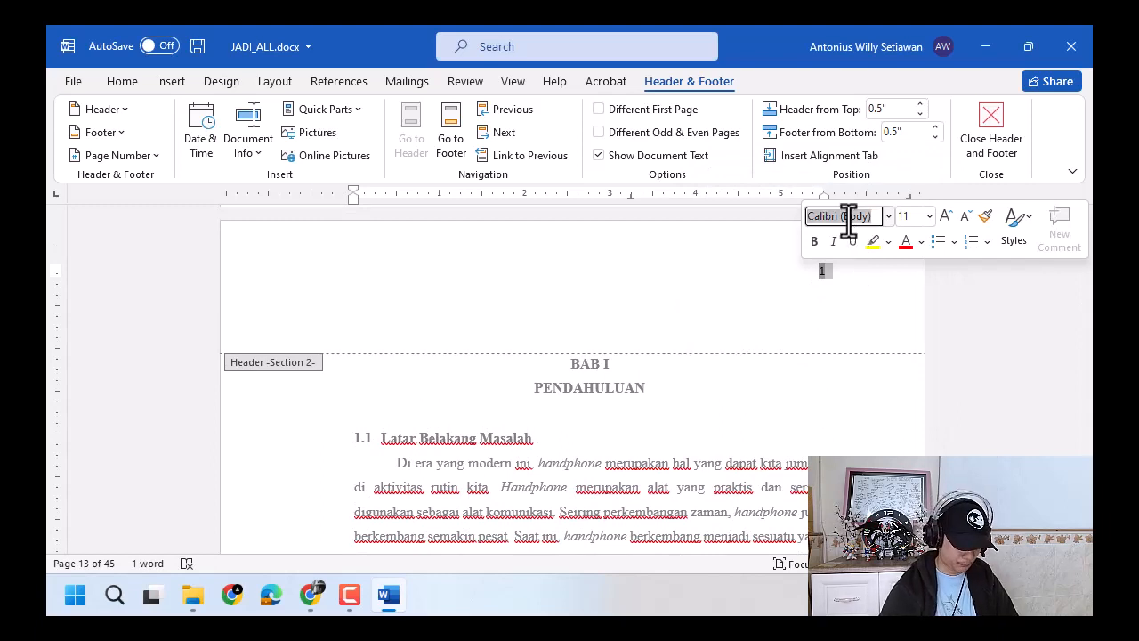
{"action": "type", "text": "Times New Roman"}
{"action": "key", "text": "Tab"}
{"action": "type", "text": "12"}
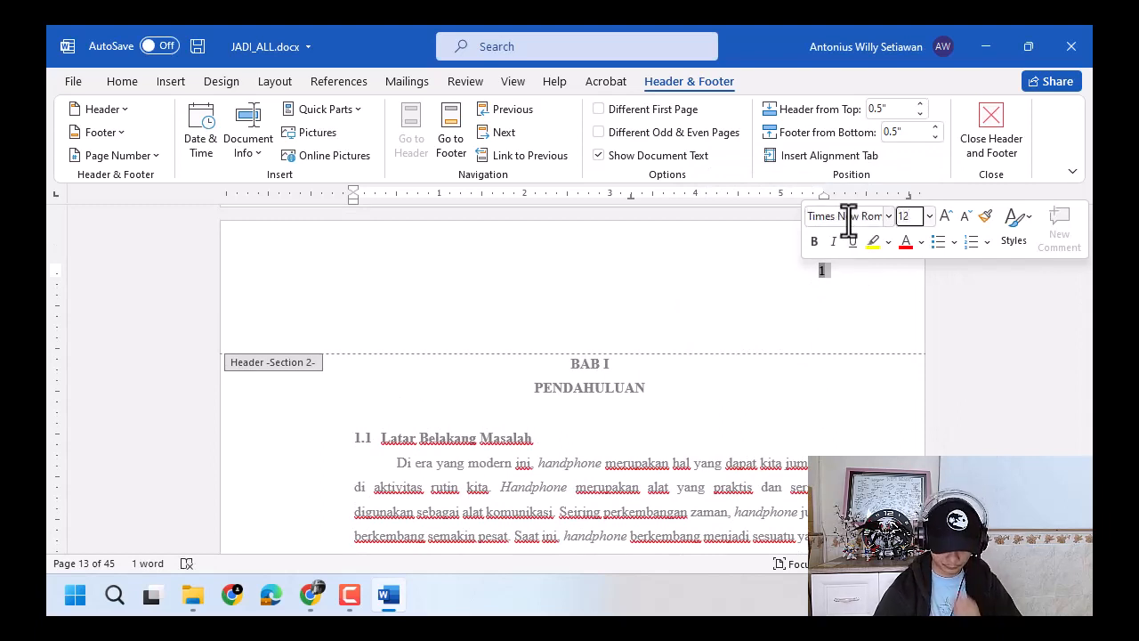
{"action": "key", "text": "Return"}
{"action": "left_click", "coordinate": [828, 284]}
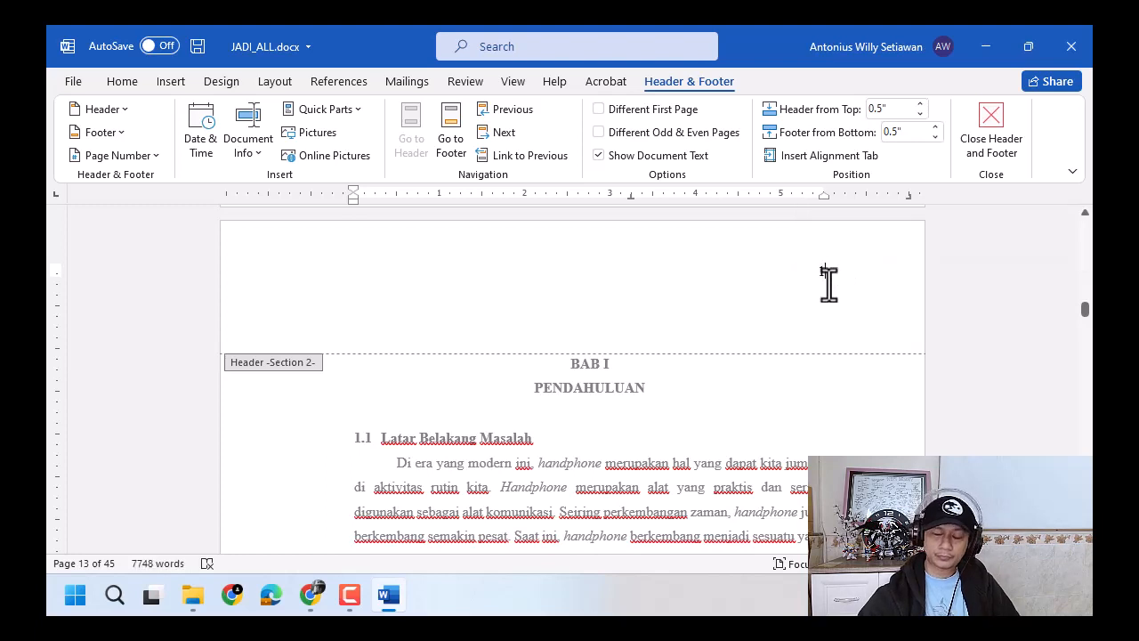
Step: Check the Roman numeral footers of section 1 from the title pages through DAFTAR GAMBAR to the start of BAB I
{"action": "scroll", "coordinate": [803, 286], "scroll_direction": "up", "scroll_amount": 4}
{"action": "scroll", "coordinate": [721, 405], "scroll_direction": "down", "scroll_amount": 2}
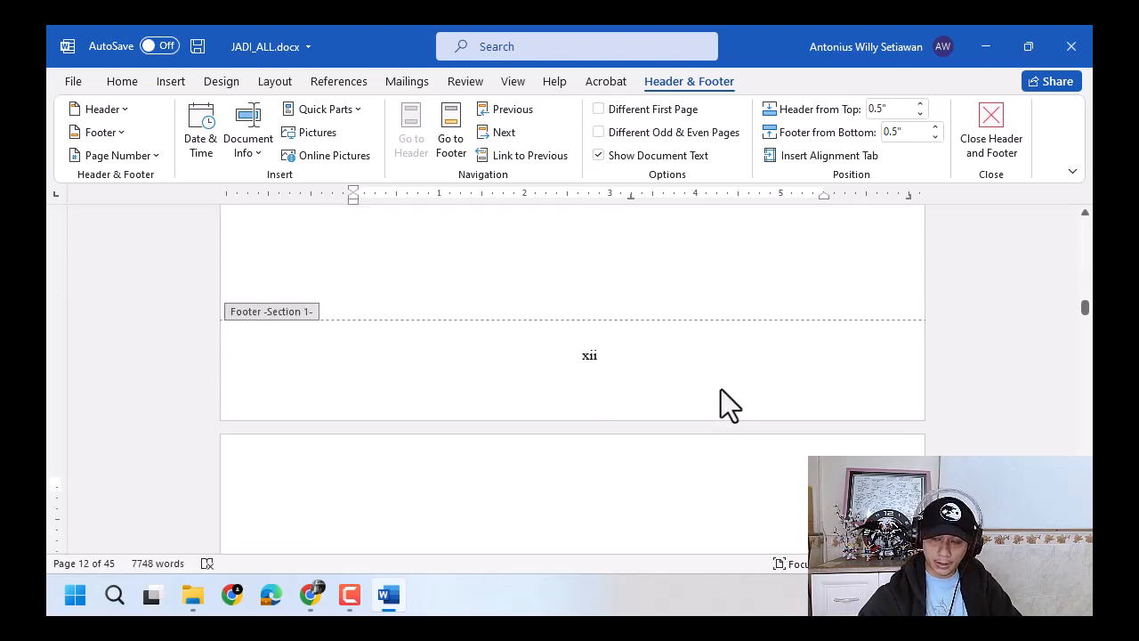
{"action": "scroll", "coordinate": [721, 404], "scroll_direction": "up", "scroll_amount": 3}
{"action": "scroll", "coordinate": [721, 389], "scroll_direction": "up", "scroll_amount": 8}
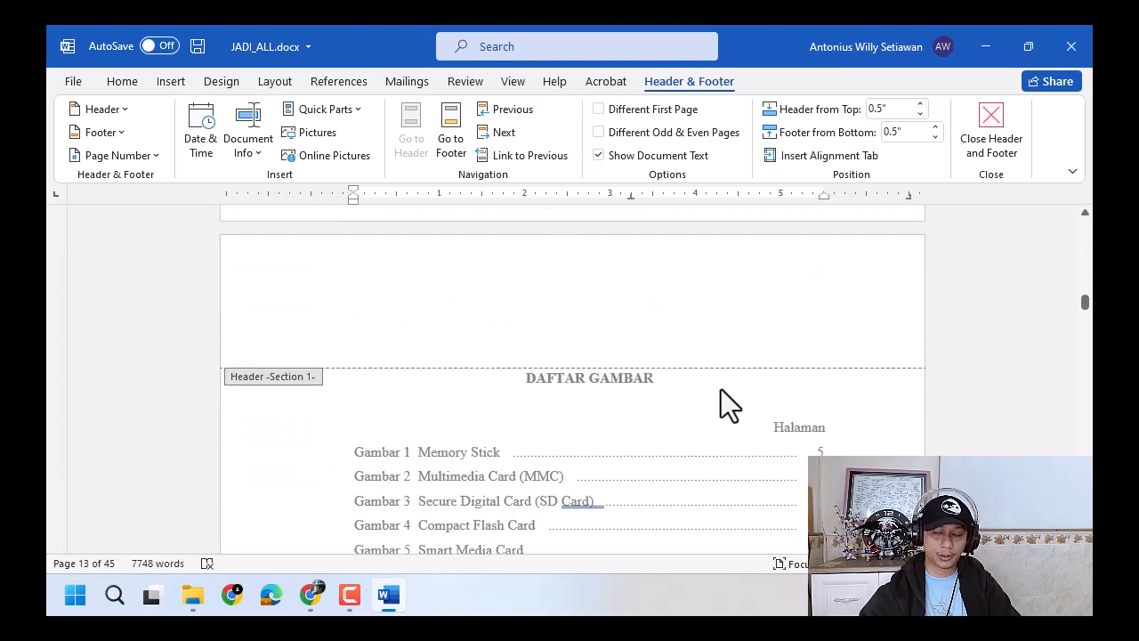
{"action": "scroll", "coordinate": [721, 389], "scroll_direction": "down", "scroll_amount": 3}
{"action": "scroll", "coordinate": [720, 389], "scroll_direction": "up", "scroll_amount": 2}
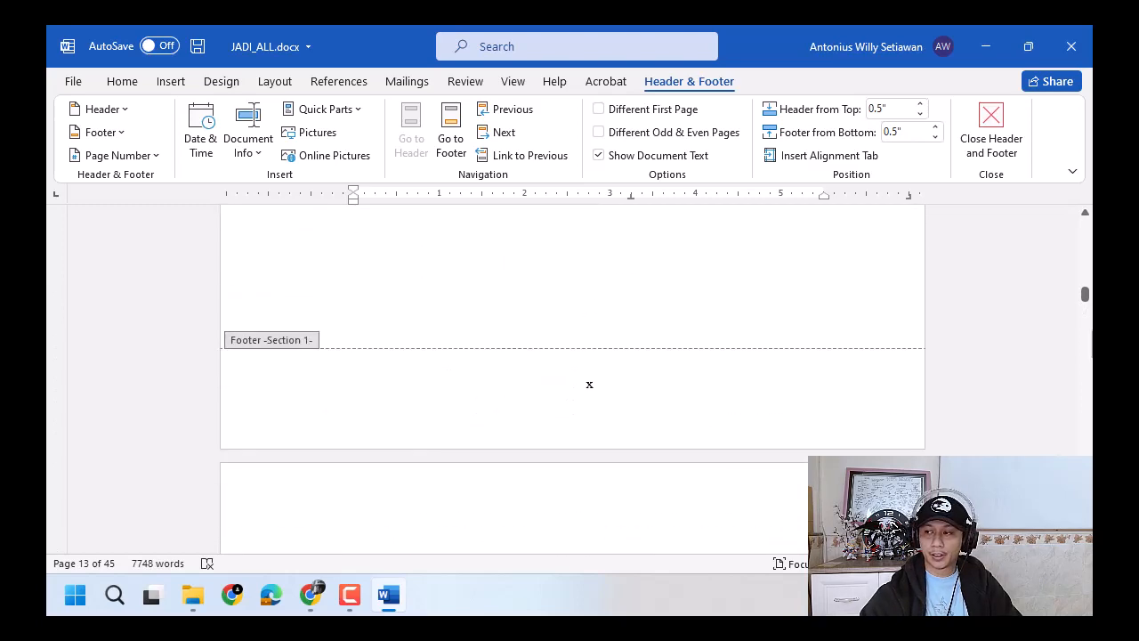
{"action": "left_click_drag", "start_coordinate": [1087, 299], "coordinate": [1087, 212]}
{"action": "scroll", "coordinate": [902, 353], "scroll_direction": "down", "scroll_amount": 6}
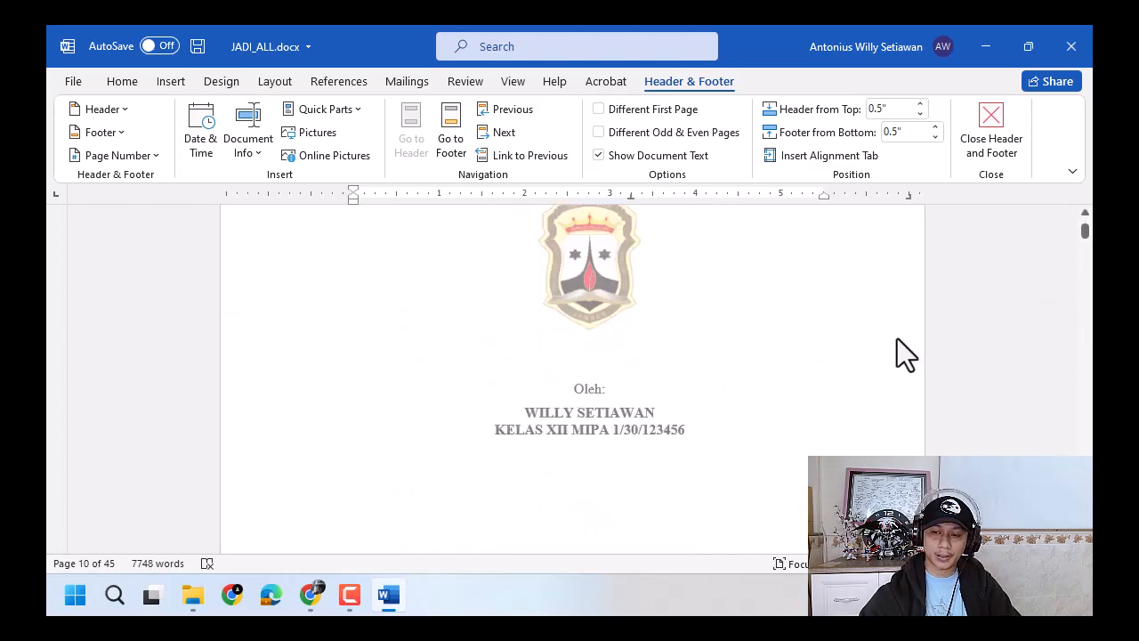
{"action": "scroll", "coordinate": [630, 400], "scroll_direction": "down", "scroll_amount": 15}
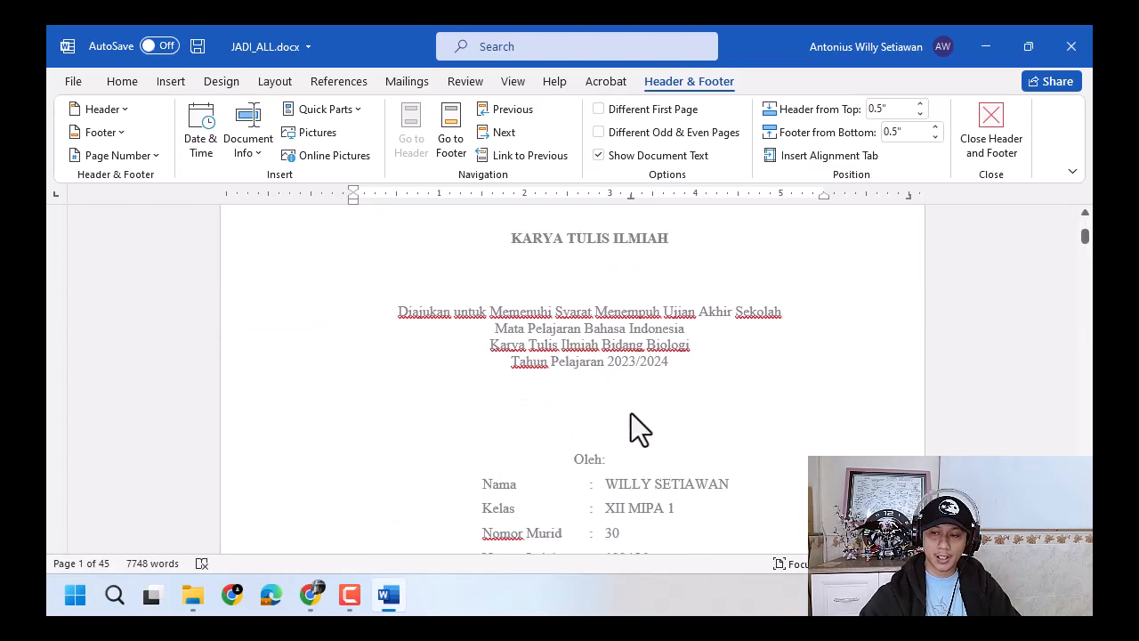
{"action": "scroll", "coordinate": [633, 414], "scroll_direction": "down", "scroll_amount": 15}
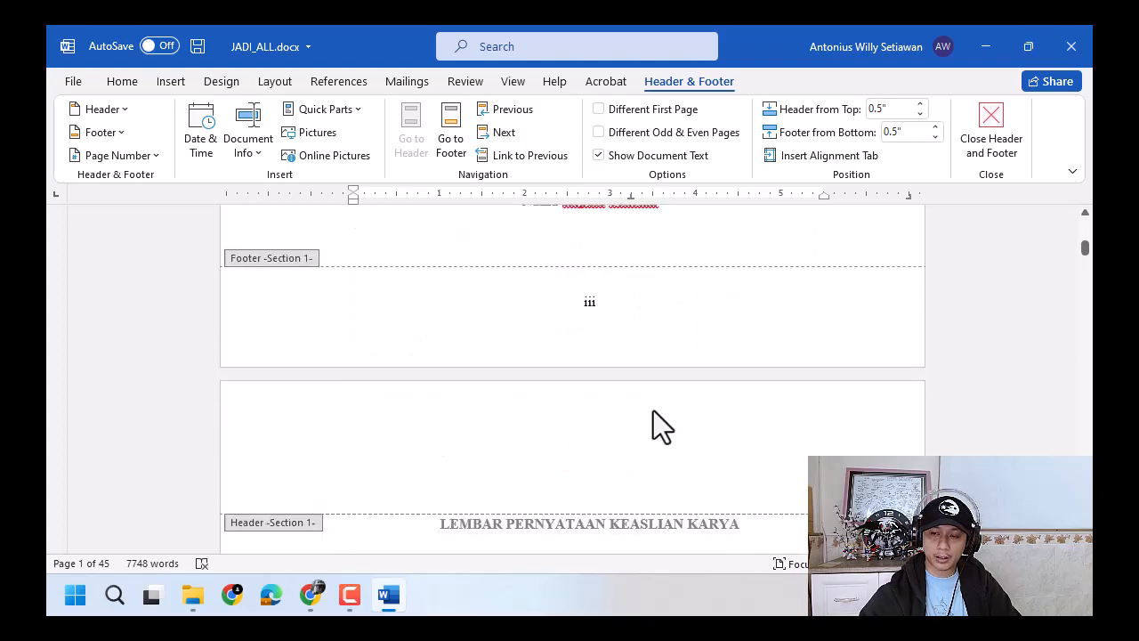
{"action": "scroll", "coordinate": [1084, 438], "scroll_direction": "down", "scroll_amount": 15}
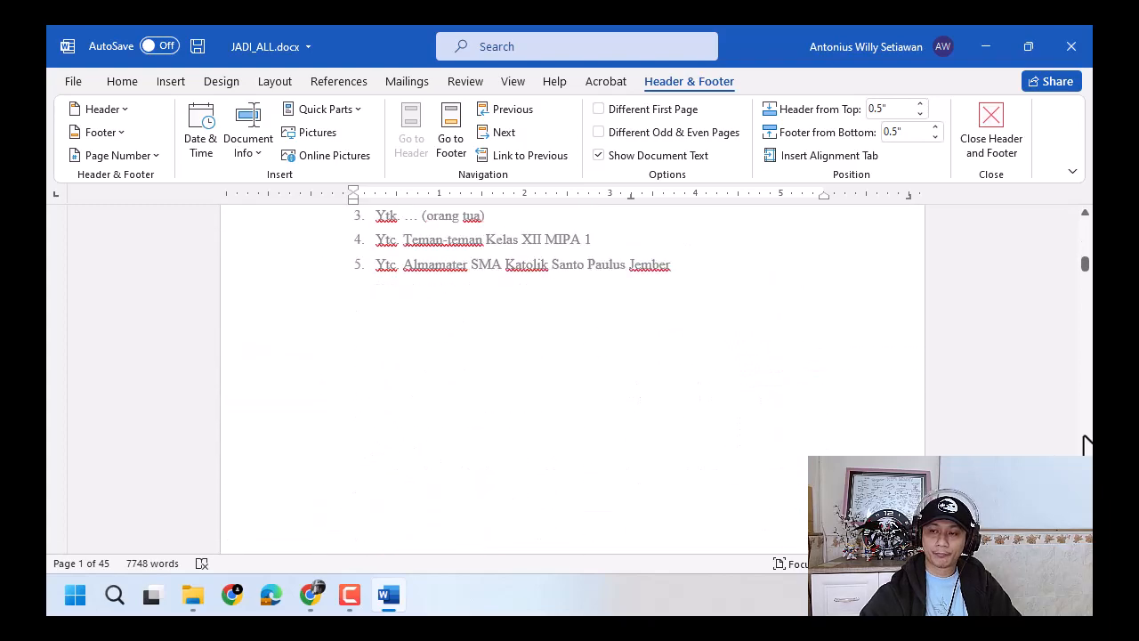
{"action": "scroll", "coordinate": [1084, 443], "scroll_direction": "down", "scroll_amount": 10}
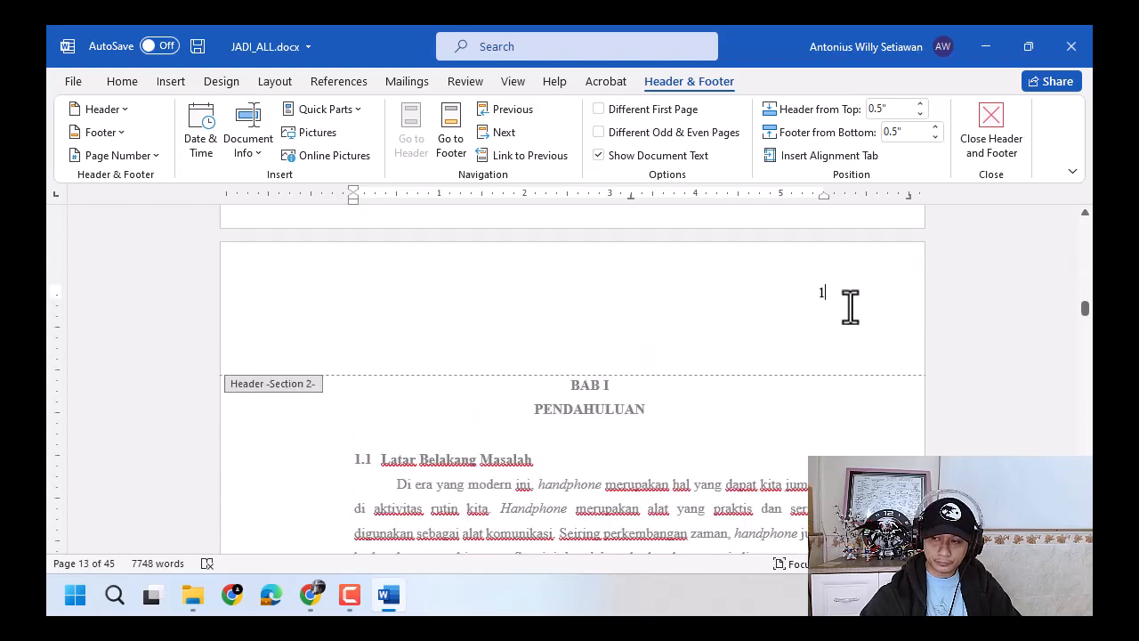
Step: Check the Arabic header page numbers of section 2 from BAB I through the first page of BAB II
{"action": "scroll", "coordinate": [849, 306], "scroll_direction": "down", "scroll_amount": 10}
{"action": "scroll", "coordinate": [831, 312], "scroll_direction": "down", "scroll_amount": 5}
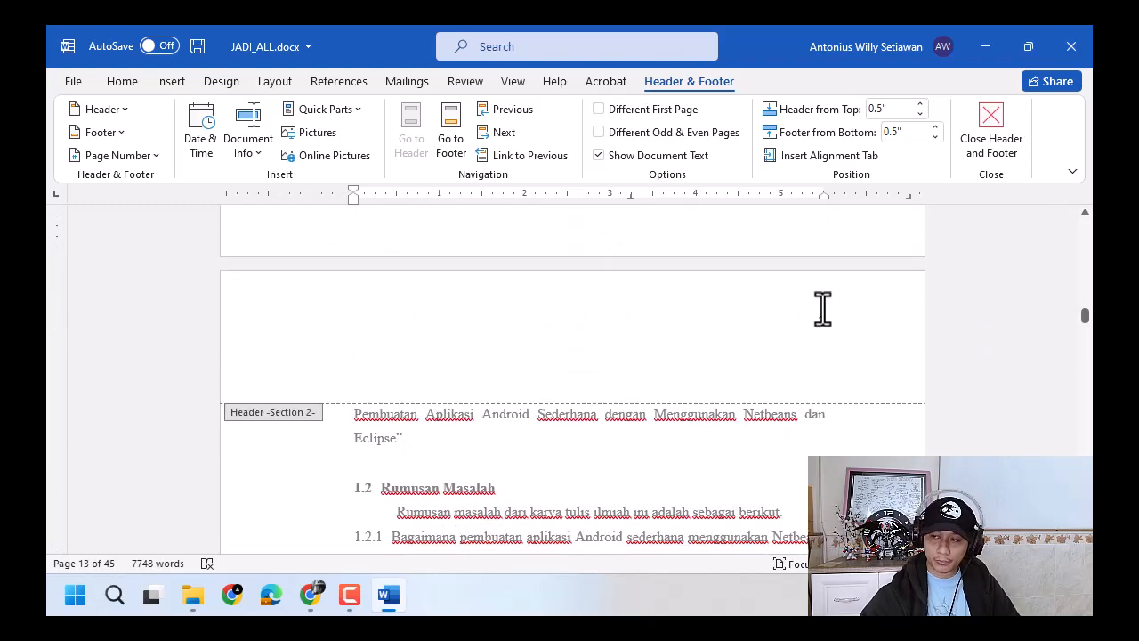
{"action": "scroll", "coordinate": [821, 320], "scroll_direction": "down", "scroll_amount": 6}
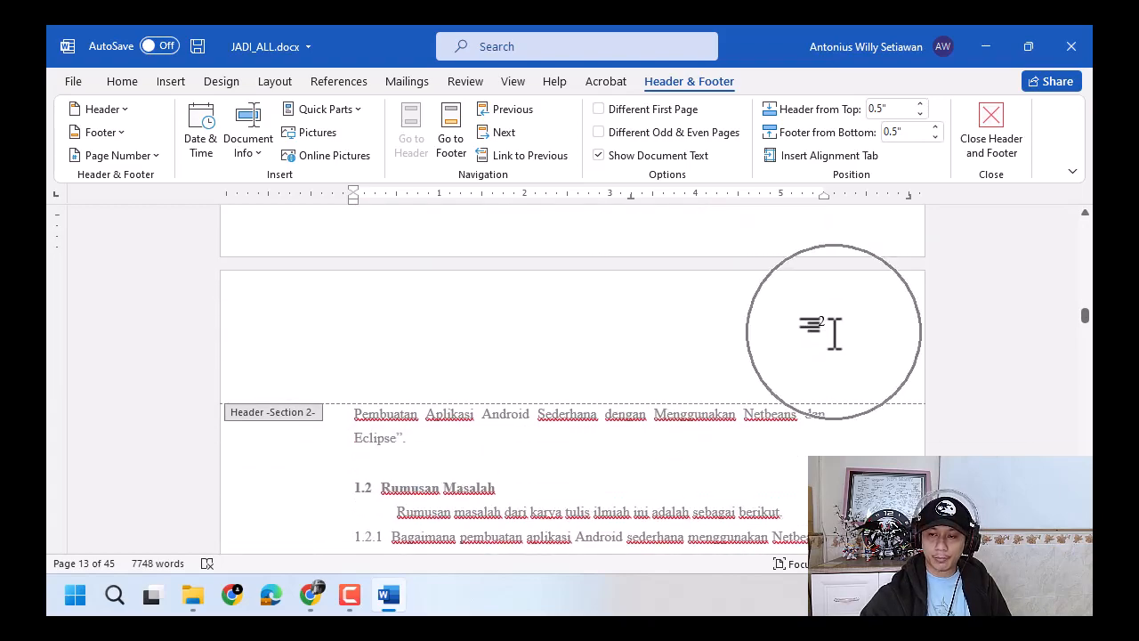
{"action": "scroll", "coordinate": [836, 342], "scroll_direction": "down", "scroll_amount": 15}
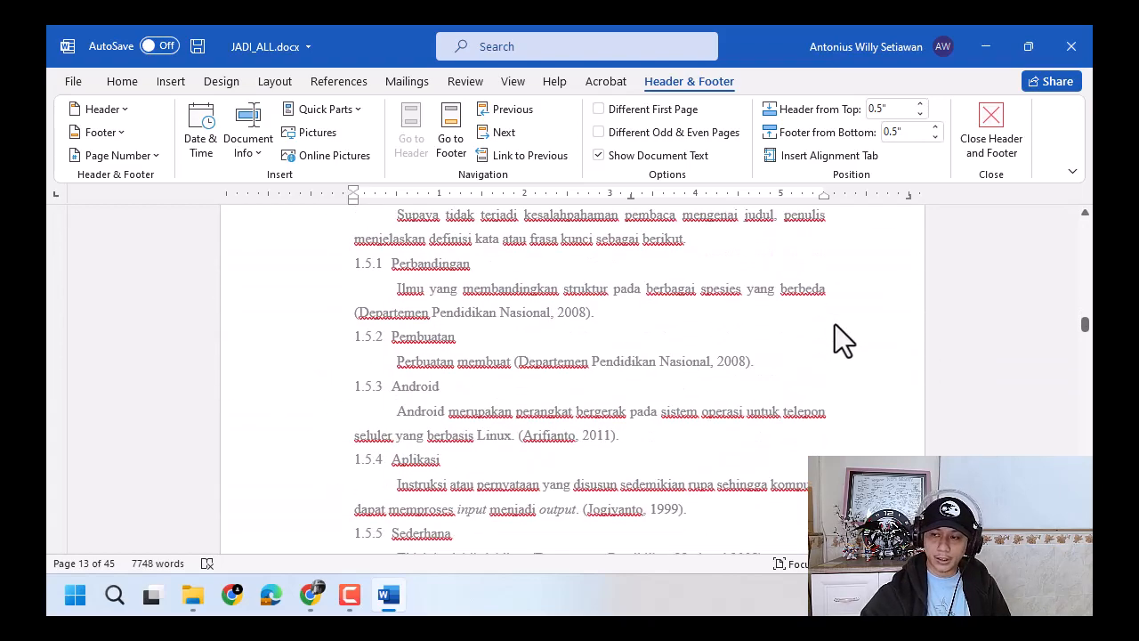
{"action": "scroll", "coordinate": [825, 331], "scroll_direction": "up", "scroll_amount": 3}
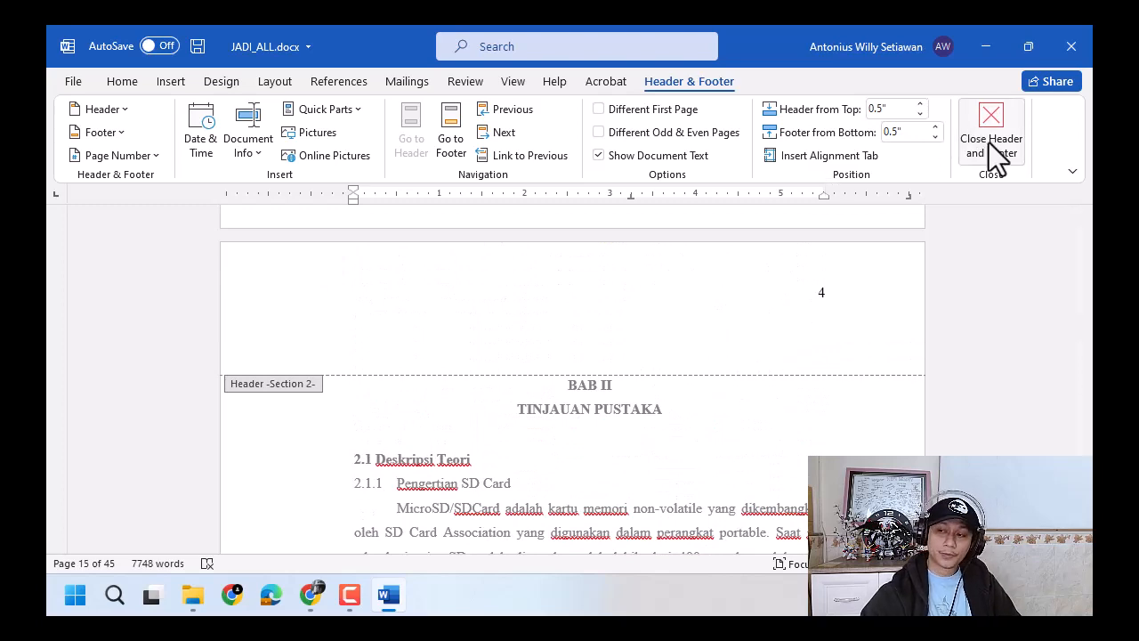
{"action": "scroll", "coordinate": [844, 344], "scroll_direction": "up", "scroll_amount": 3}
{"action": "scroll", "coordinate": [836, 344], "scroll_direction": "up", "scroll_amount": 15}
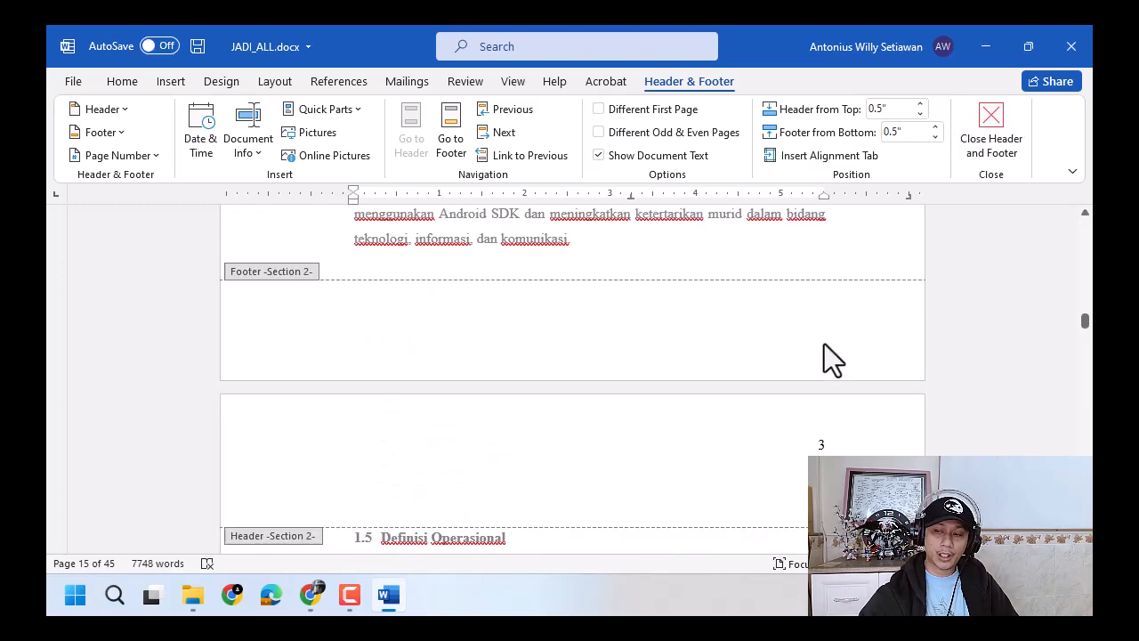
{"action": "scroll", "coordinate": [821, 345], "scroll_direction": "up", "scroll_amount": 12}
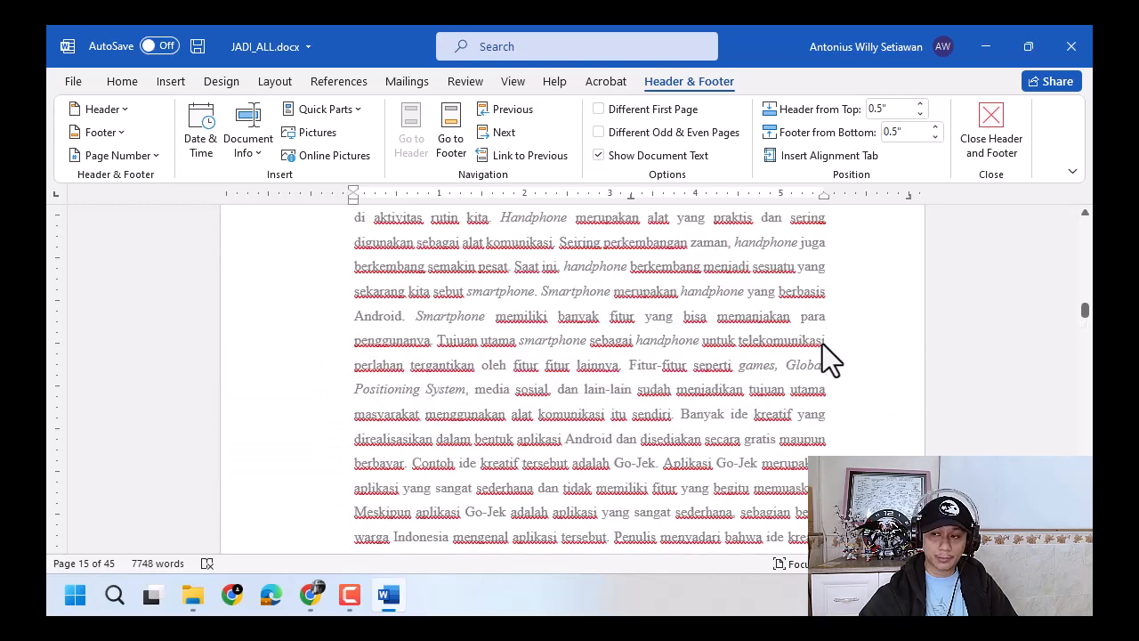
Step: Turn on Different First Page for section 2 at BAB I and review its first page header and footer
{"action": "left_click", "coordinate": [821, 339]}
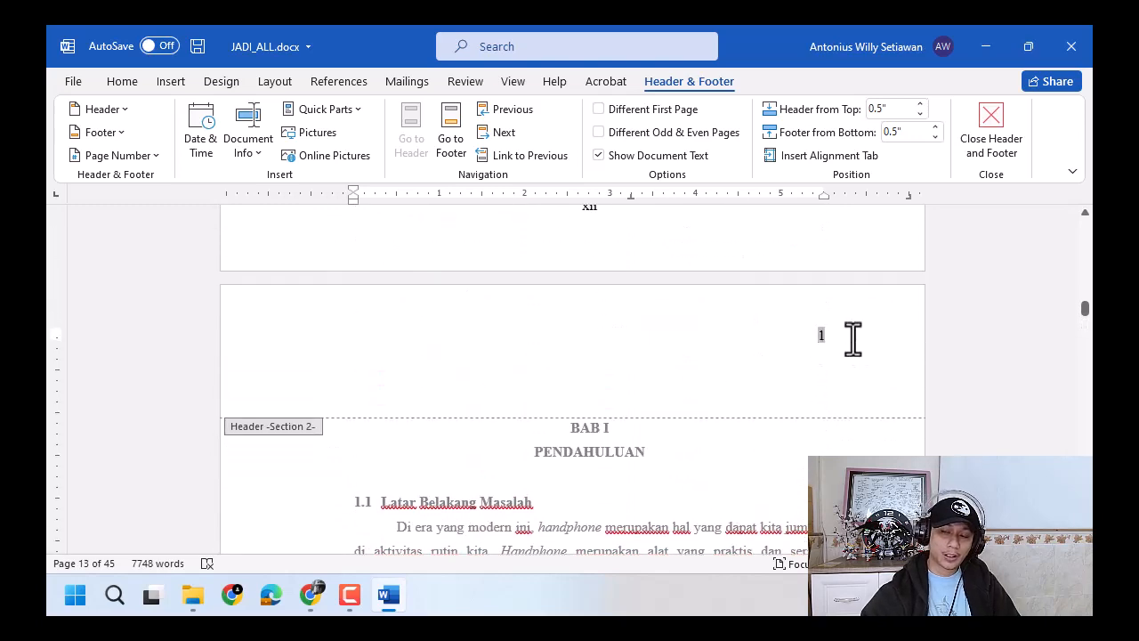
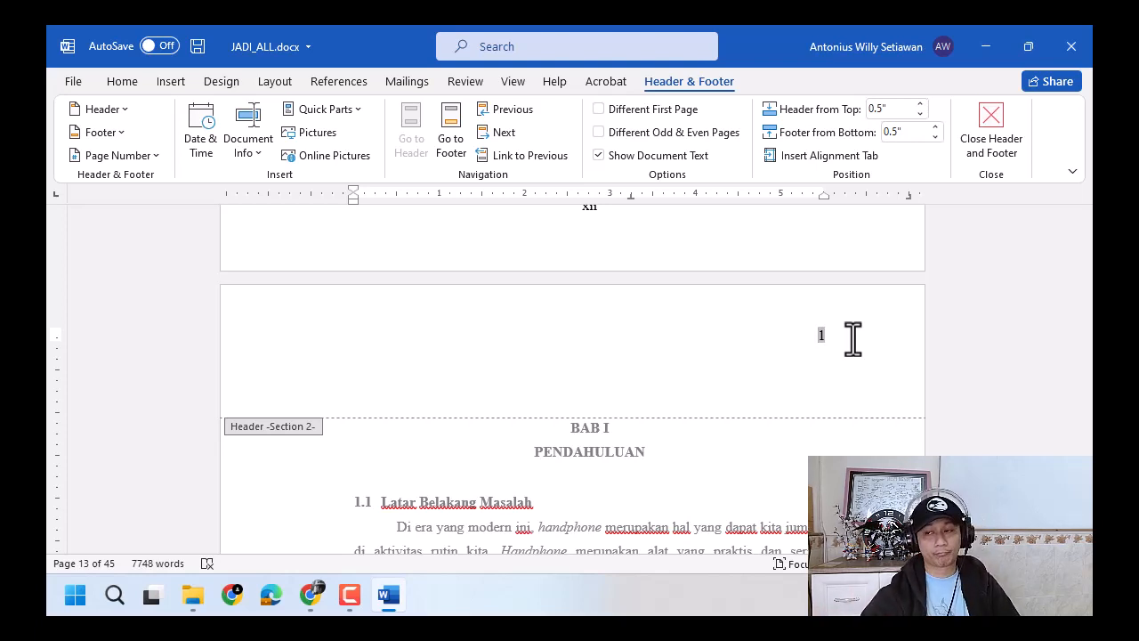
{"action": "left_click", "coordinate": [639, 115]}
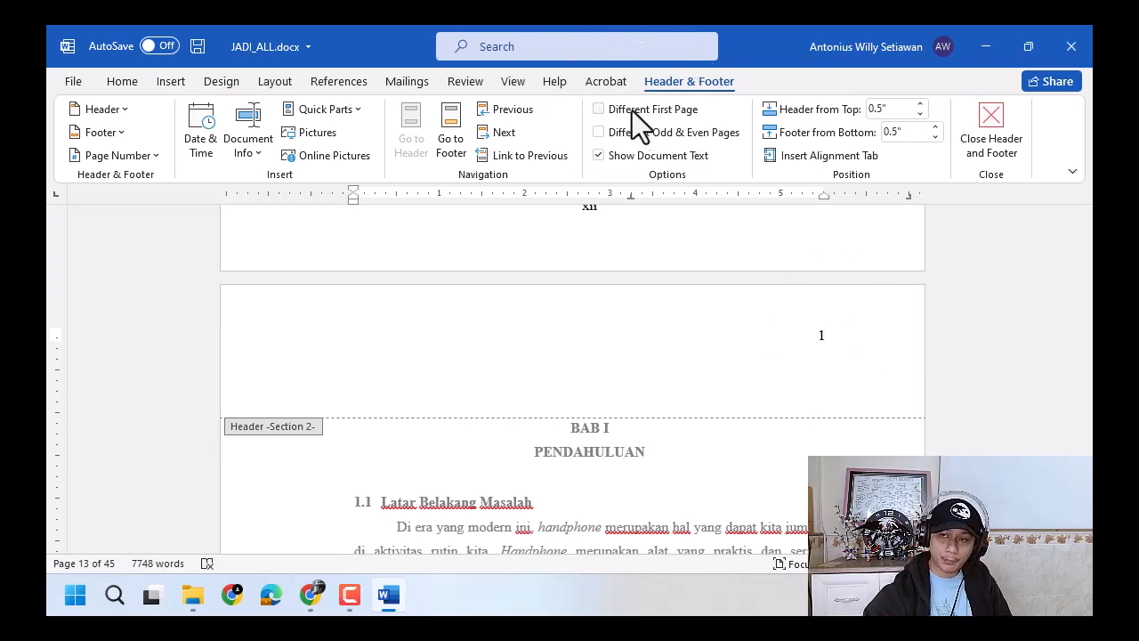
{"action": "left_click", "coordinate": [632, 110]}
{"action": "scroll", "coordinate": [690, 338], "scroll_direction": "down", "scroll_amount": 7}
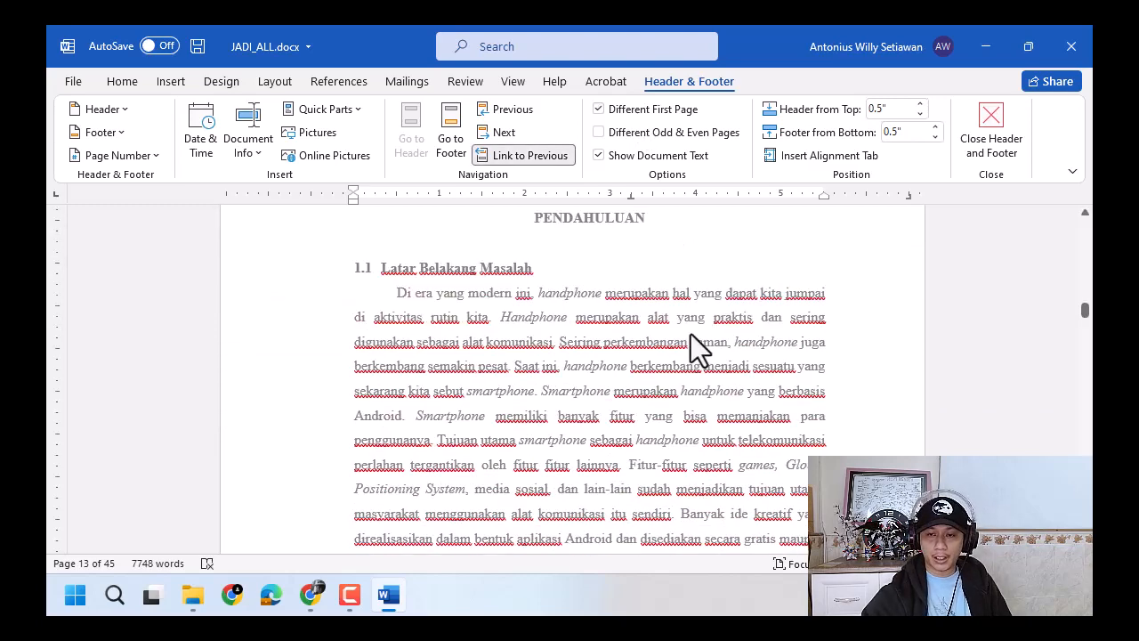
{"action": "scroll", "coordinate": [659, 373], "scroll_direction": "down", "scroll_amount": 5}
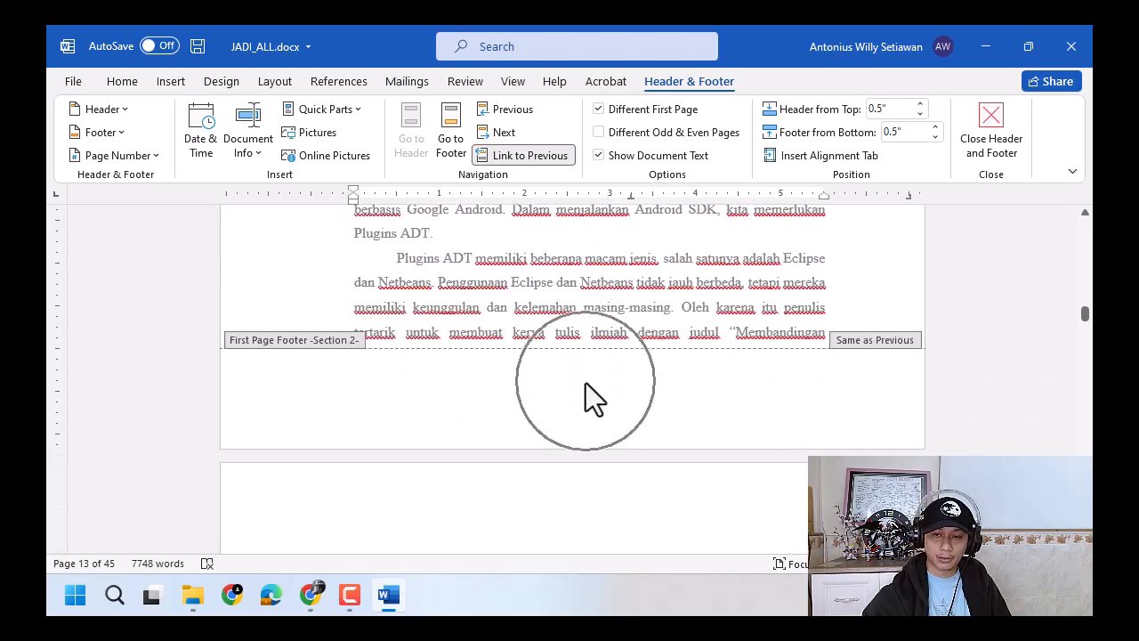
{"action": "scroll", "coordinate": [581, 374], "scroll_direction": "up", "scroll_amount": 10}
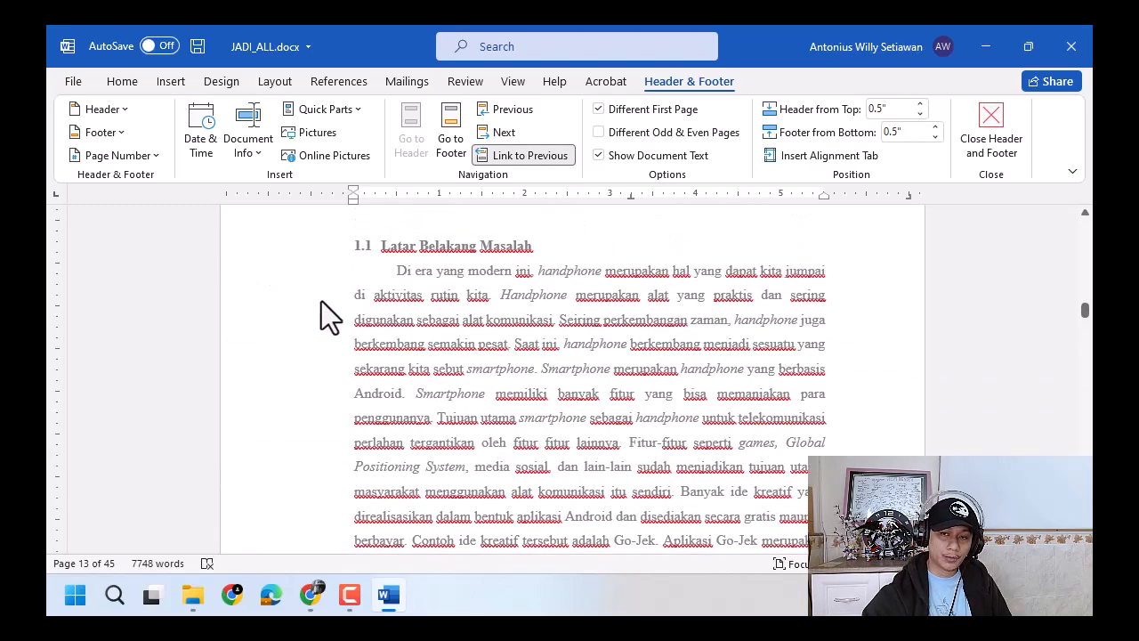
{"action": "scroll", "coordinate": [272, 453], "scroll_direction": "down", "scroll_amount": 10}
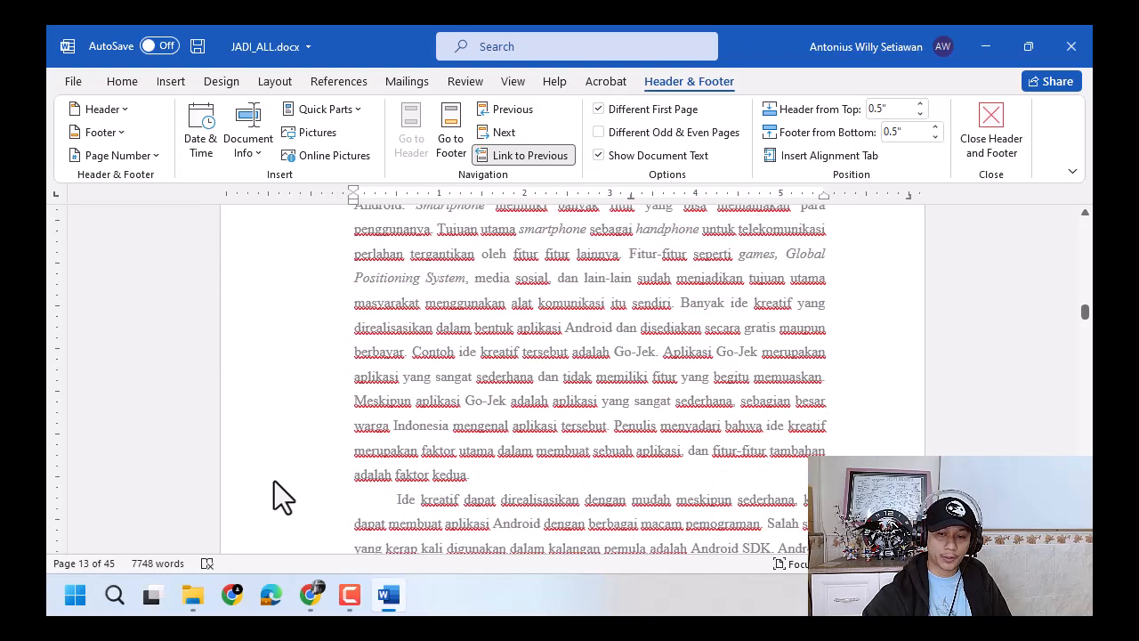
{"action": "scroll", "coordinate": [281, 472], "scroll_direction": "down", "scroll_amount": 2}
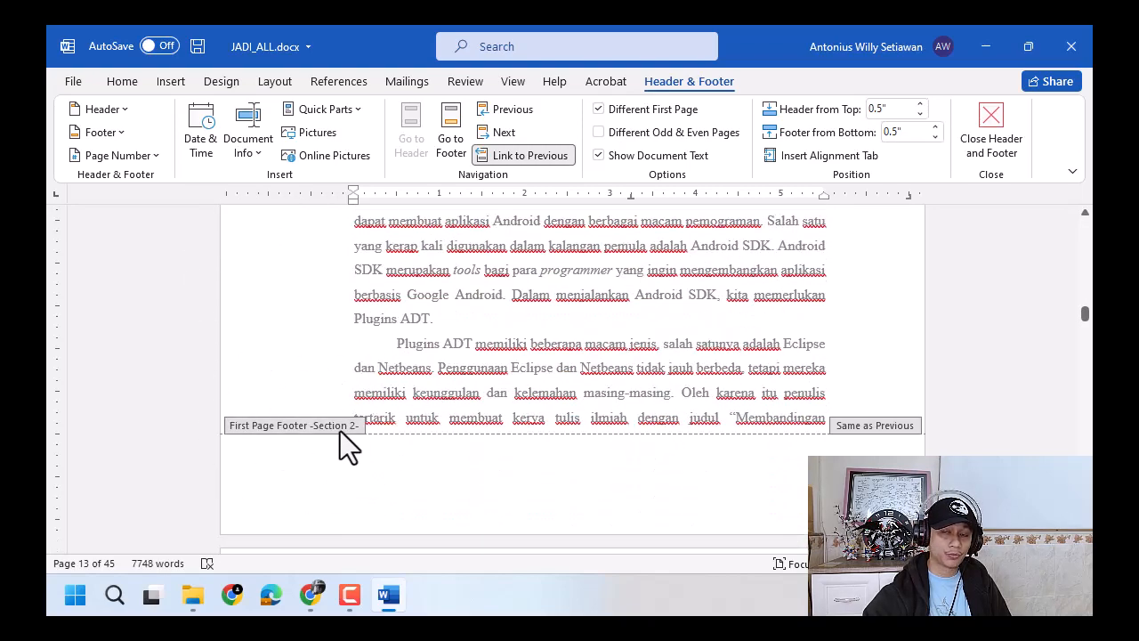
Step: Unlink the section 2 first page header above BAB I from the previous section
{"action": "scroll", "coordinate": [340, 431], "scroll_direction": "up", "scroll_amount": 3}
{"action": "scroll", "coordinate": [340, 431], "scroll_direction": "up", "scroll_amount": 10}
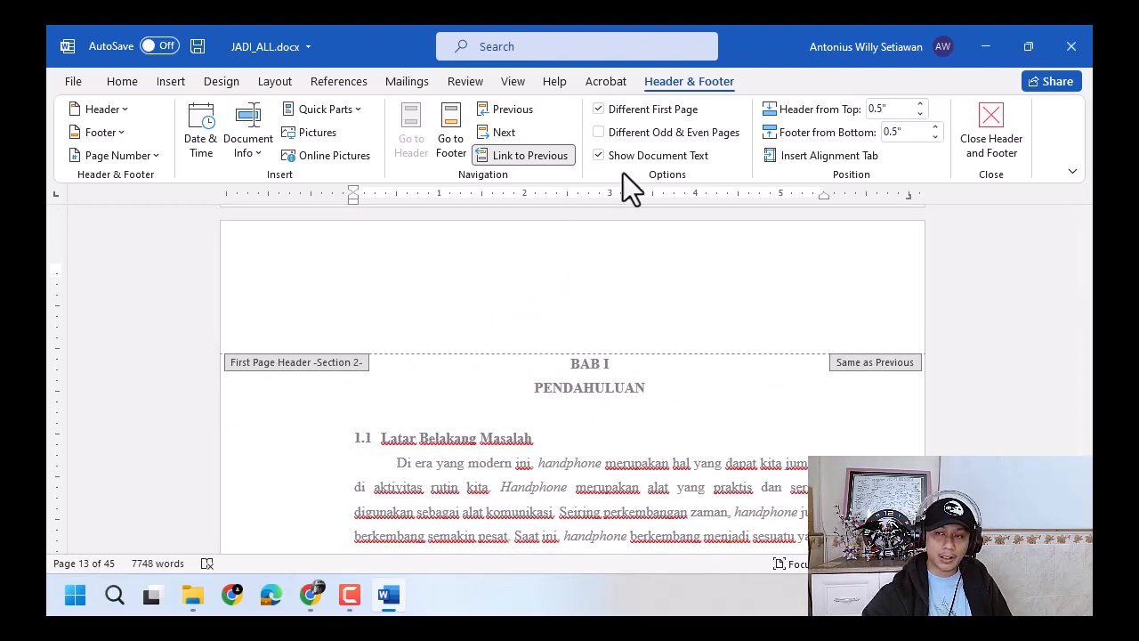
{"action": "key", "text": "ctrl"}
{"action": "key", "text": "ctrl"}
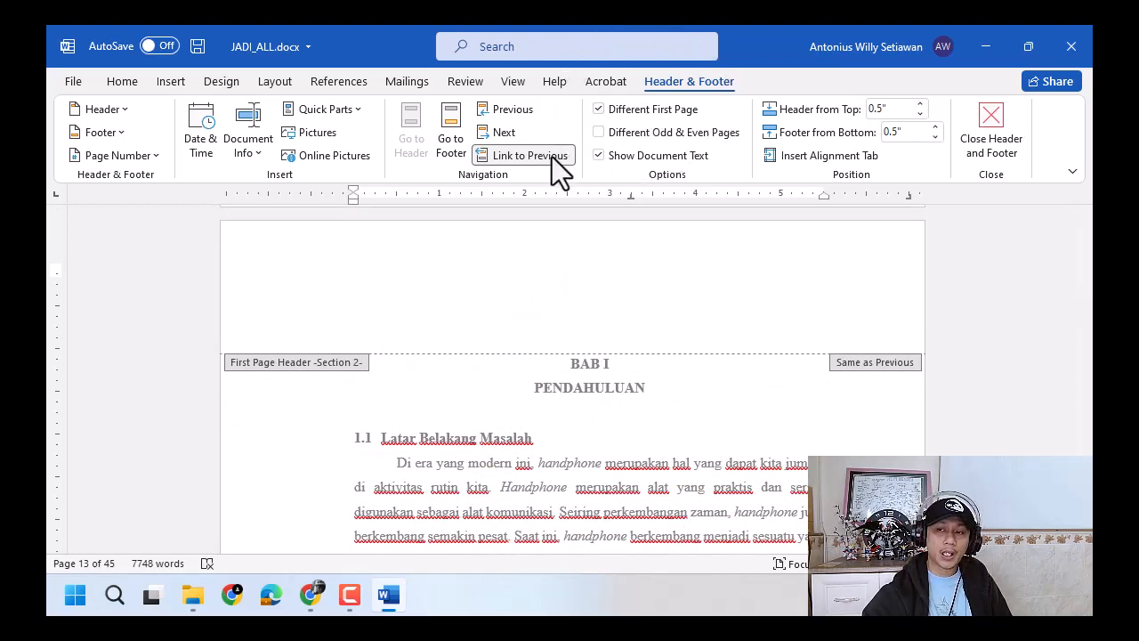
{"action": "key", "text": "ctrl"}
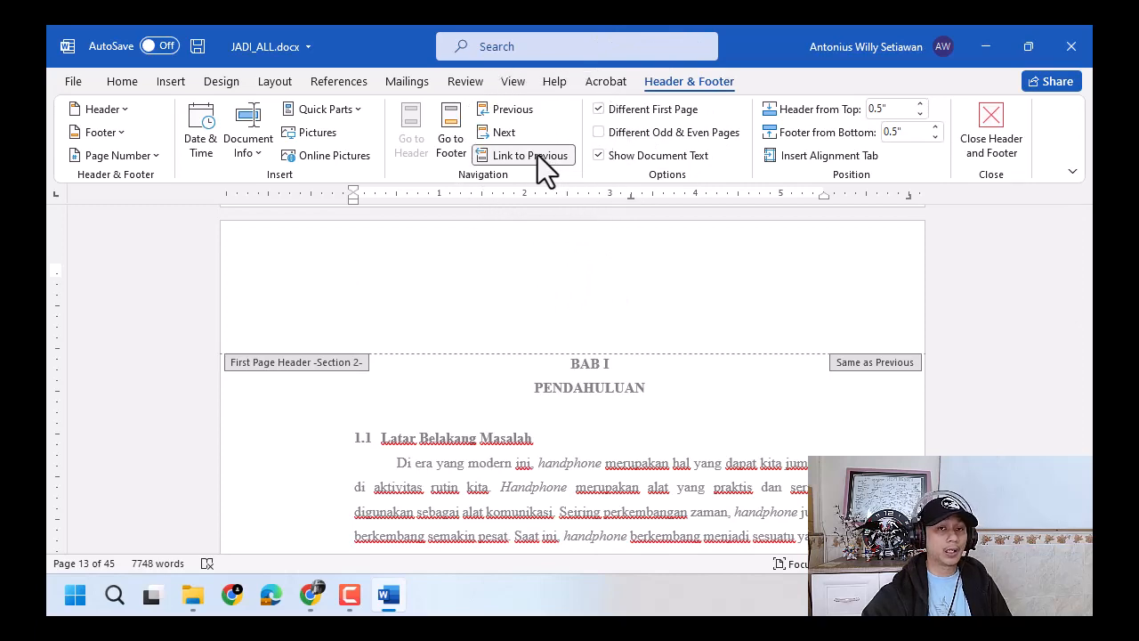
{"action": "left_click", "coordinate": [535, 155]}
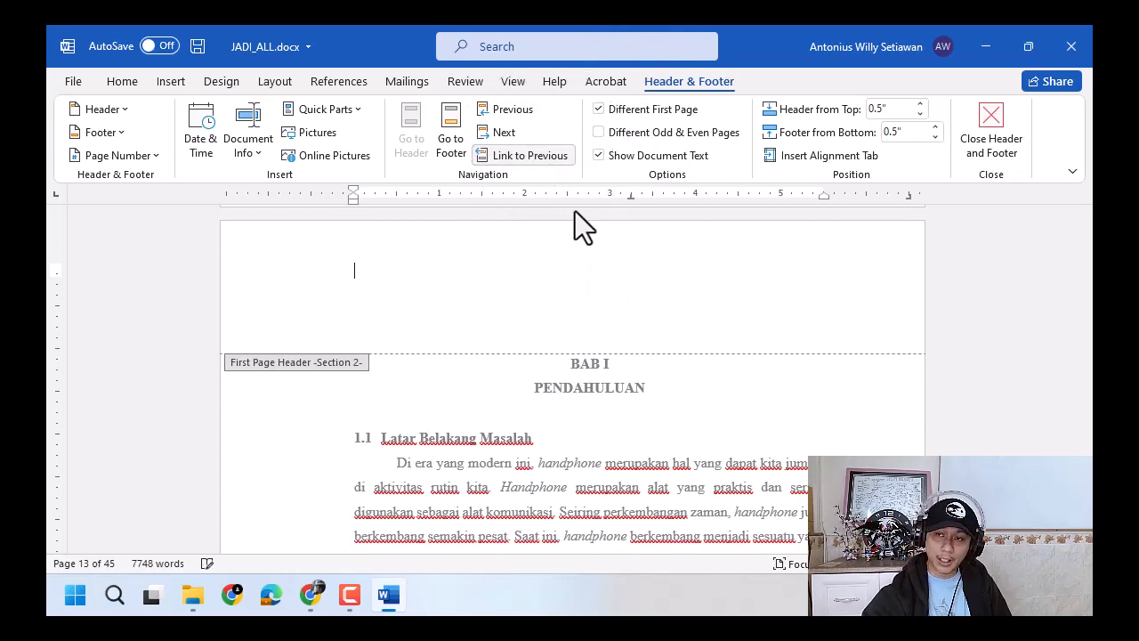
Step: Unlink the section 2 first page footer on the BAB I page from the previous section
{"action": "scroll", "coordinate": [578, 303], "scroll_direction": "down", "scroll_amount": 8}
{"action": "scroll", "coordinate": [578, 320], "scroll_direction": "down", "scroll_amount": 3}
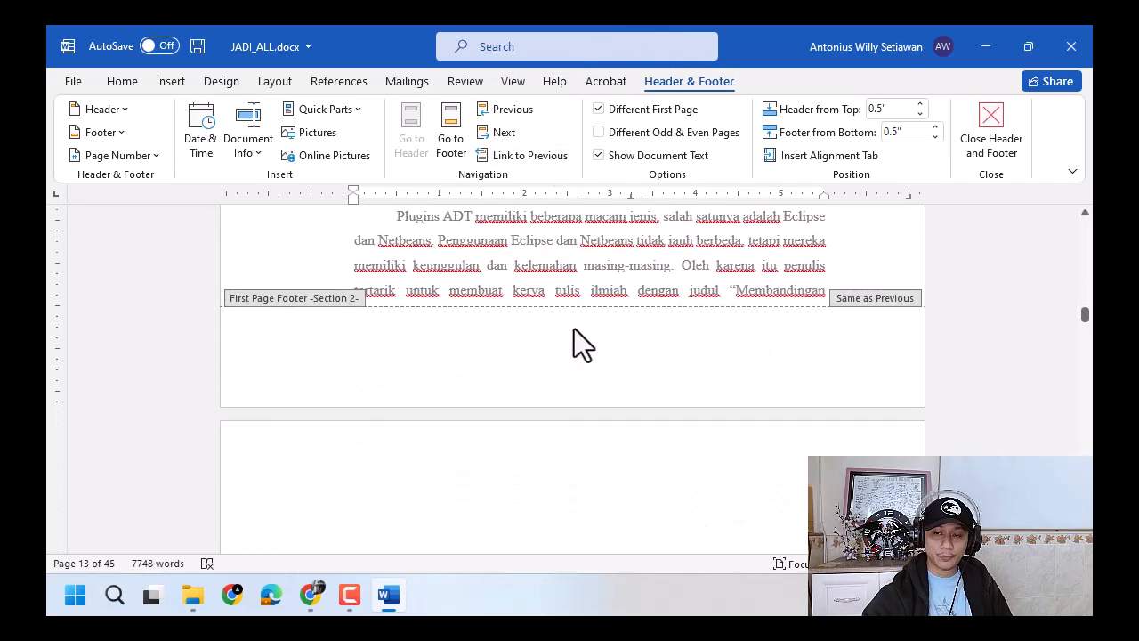
{"action": "left_click", "coordinate": [544, 359]}
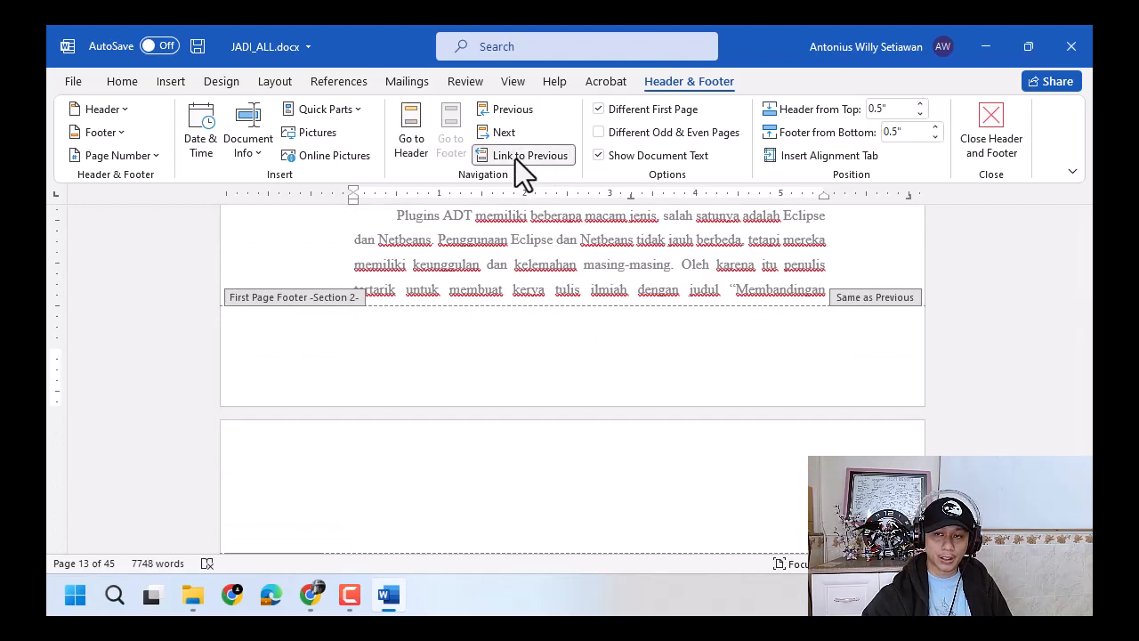
{"action": "left_click", "coordinate": [516, 157]}
Step: Insert a centred Plain Number 2 page number at the bottom of the first BAB I page
{"action": "scroll", "coordinate": [594, 316], "scroll_direction": "up", "scroll_amount": 3}
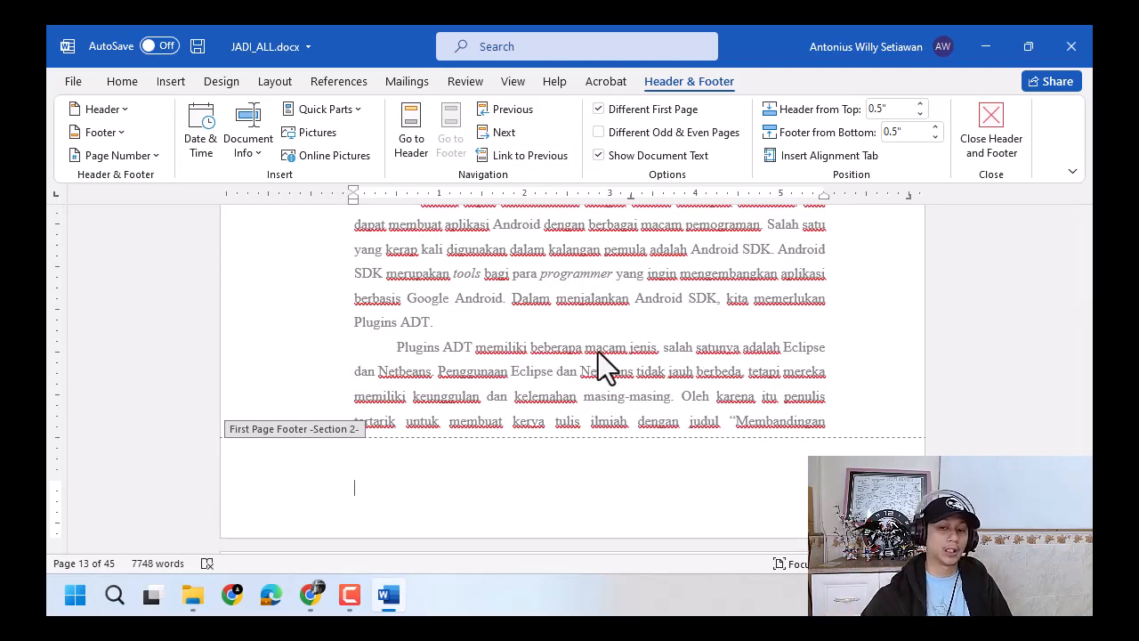
{"action": "left_click", "coordinate": [154, 155]}
{"action": "mouse_move", "coordinate": [185, 209]}
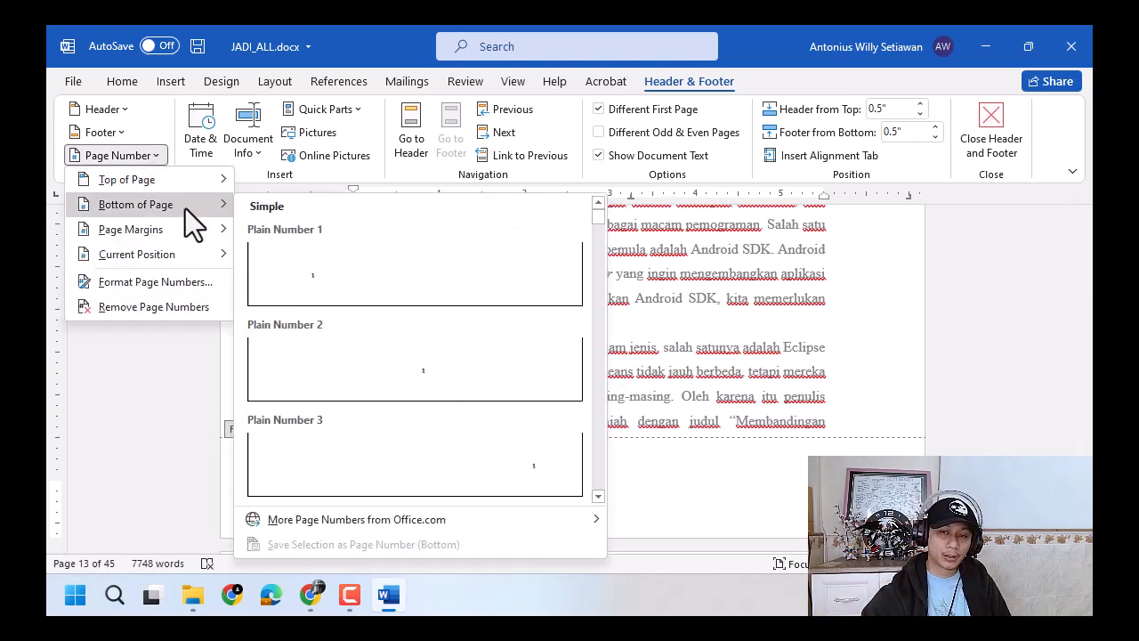
{"action": "left_click", "coordinate": [427, 360]}
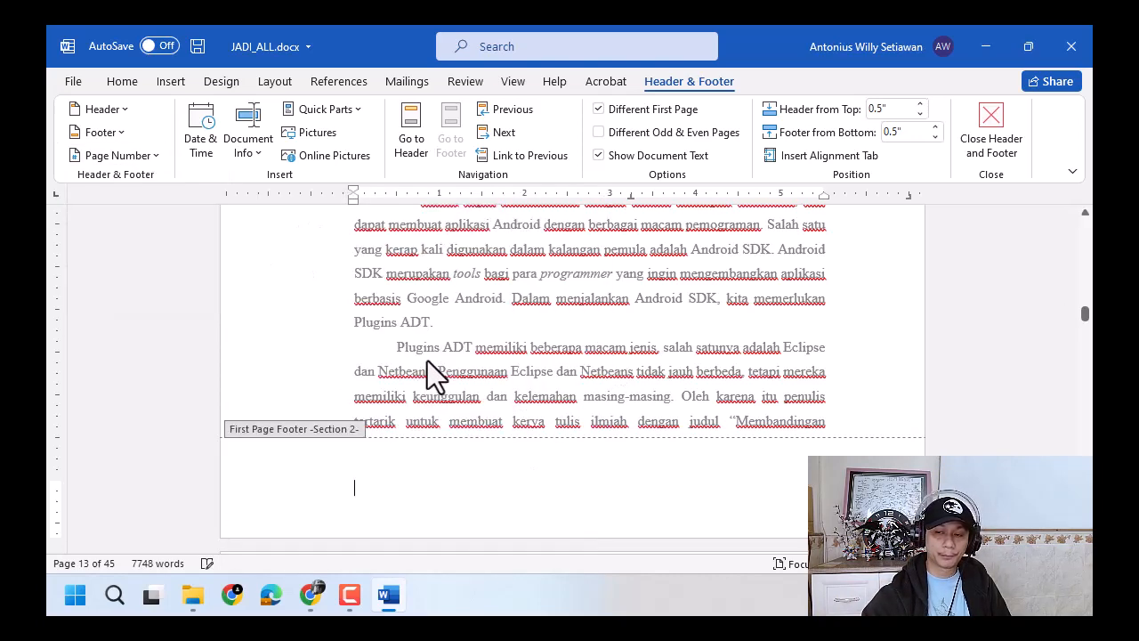
Step: Format the footer page number on the first BAB I page in Times New Roman, size 12
{"action": "double_click", "coordinate": [595, 472]}
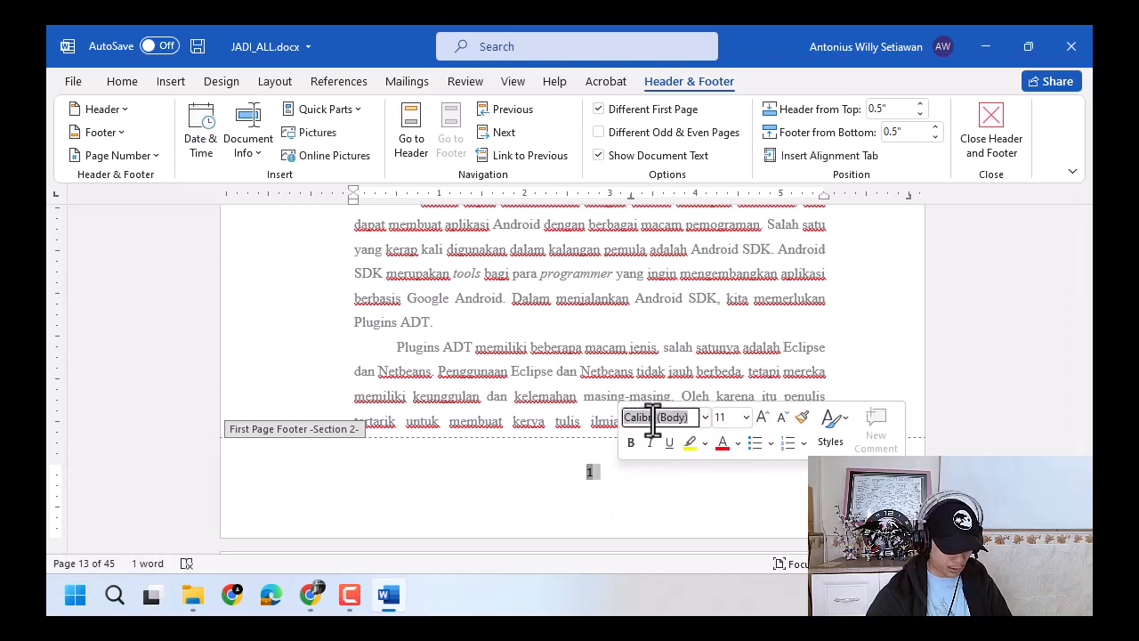
{"action": "type", "text": "Times New Roman"}
{"action": "key", "text": "Tab"}
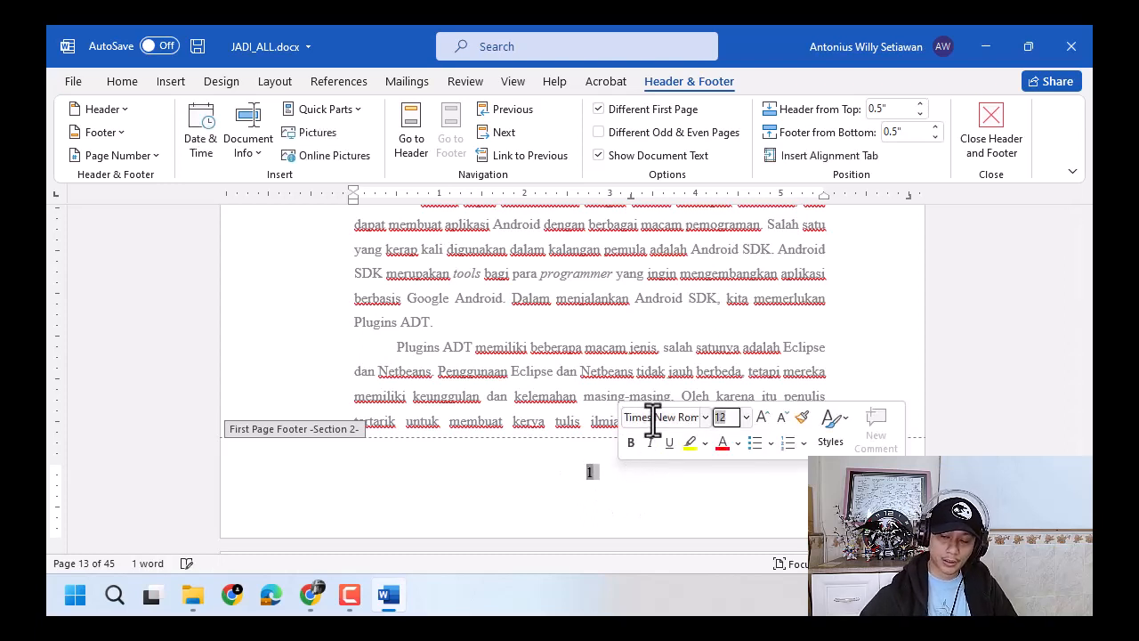
{"action": "left_click", "coordinate": [654, 481]}
{"action": "scroll", "coordinate": [654, 485], "scroll_direction": "up", "scroll_amount": 6}
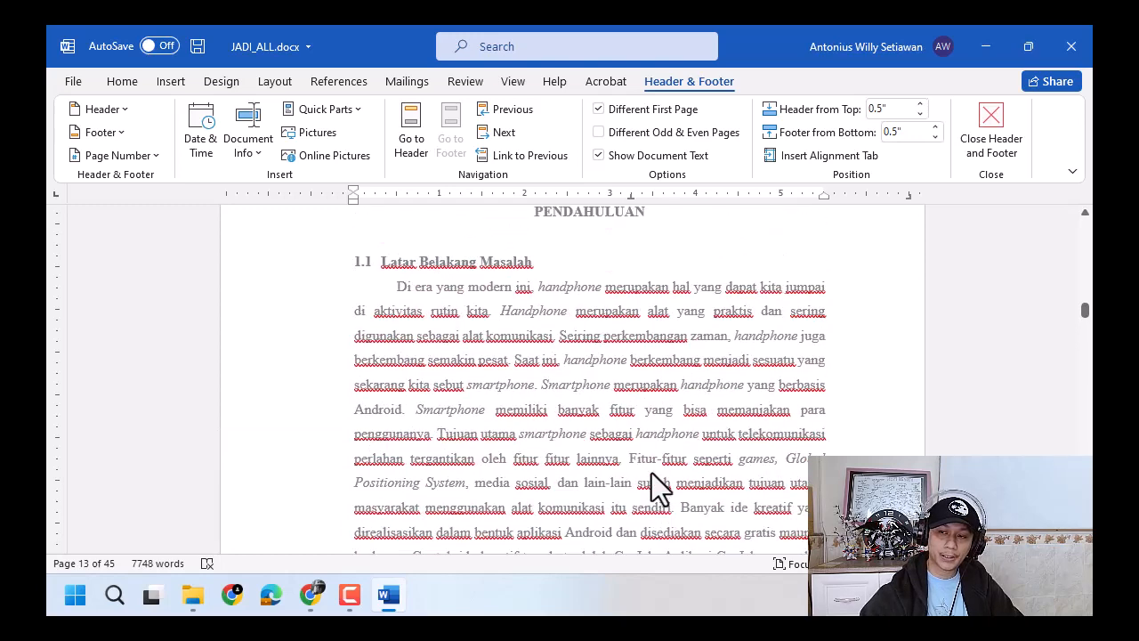
{"action": "scroll", "coordinate": [652, 473], "scroll_direction": "up", "scroll_amount": 15}
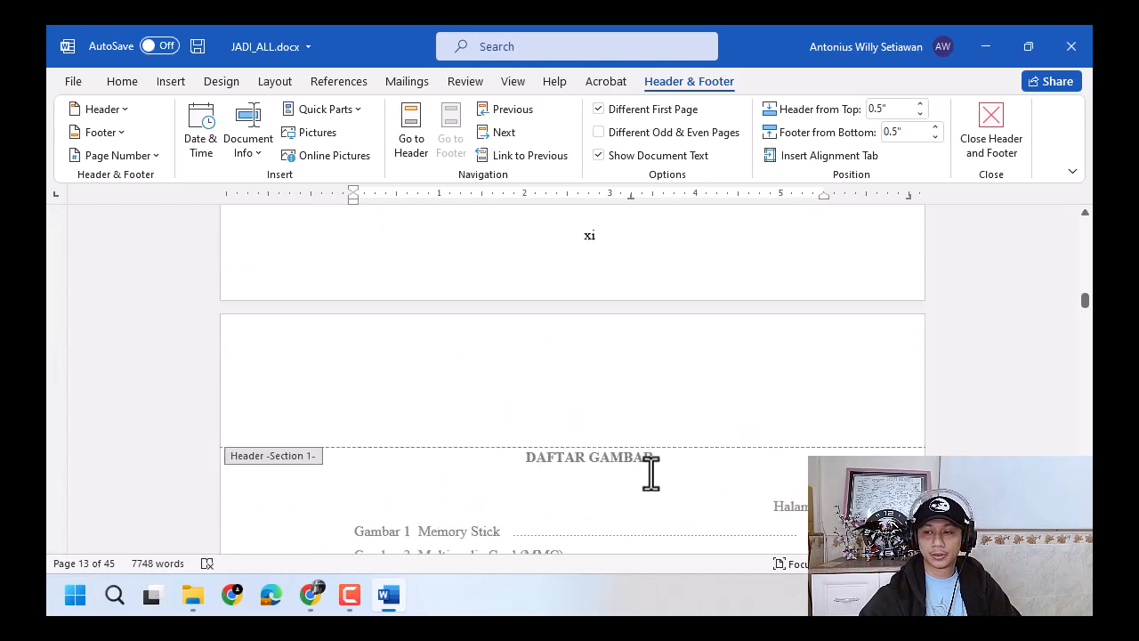
Step: Review the page numbers from the front matter through the BAB I pages up to the start of BAB II
{"action": "scroll", "coordinate": [652, 473], "scroll_direction": "up", "scroll_amount": 12}
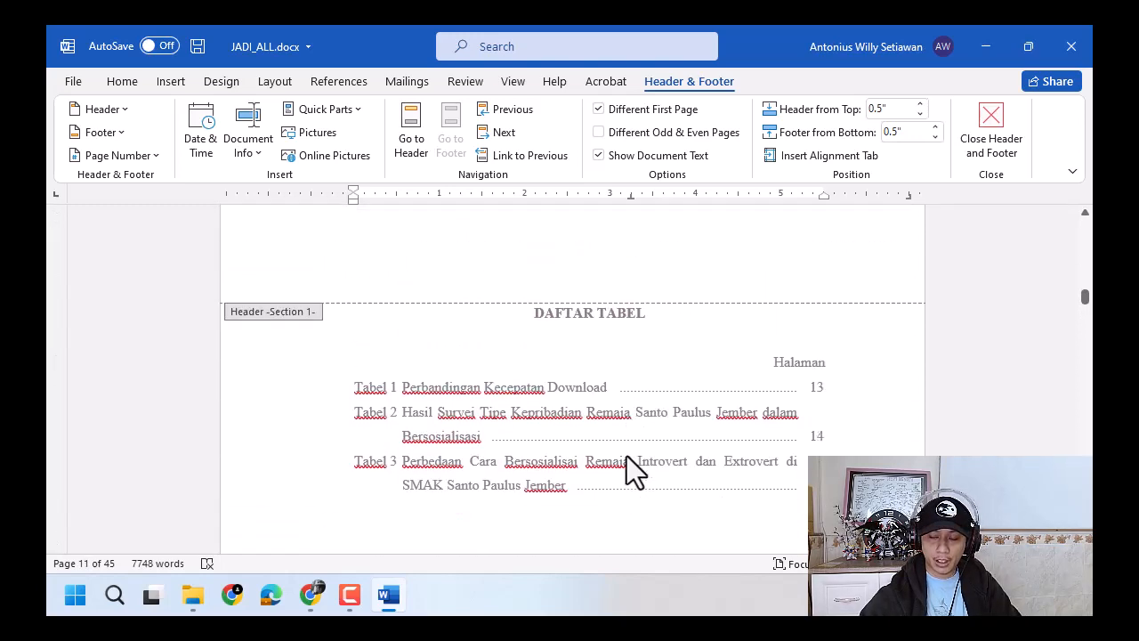
{"action": "scroll", "coordinate": [627, 465], "scroll_direction": "down", "scroll_amount": 10}
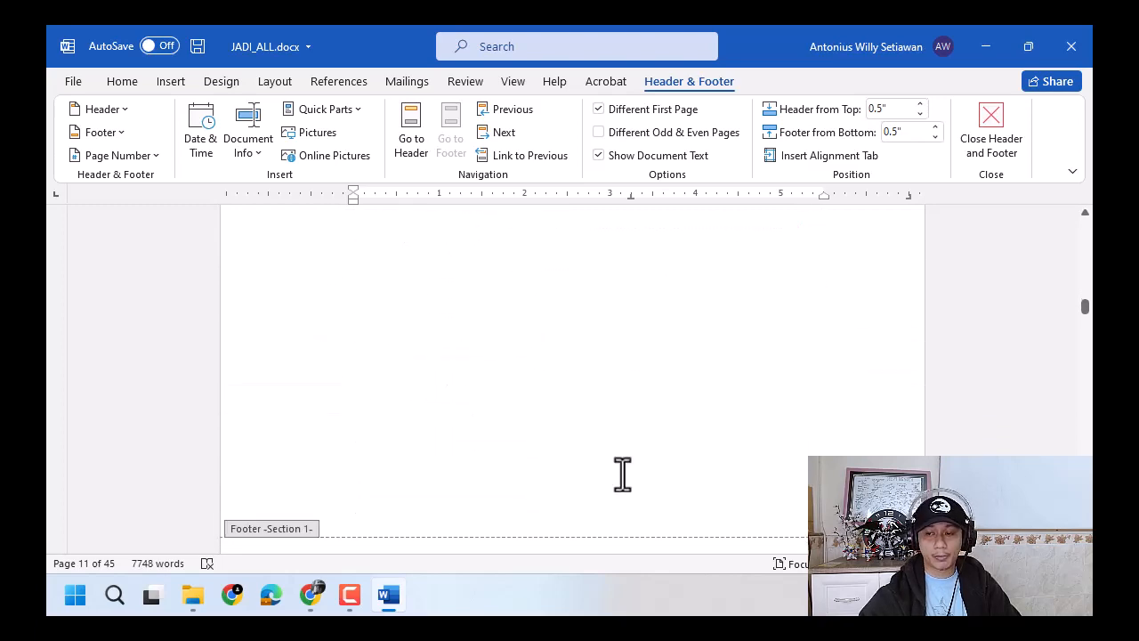
{"action": "scroll", "coordinate": [623, 472], "scroll_direction": "down", "scroll_amount": 15}
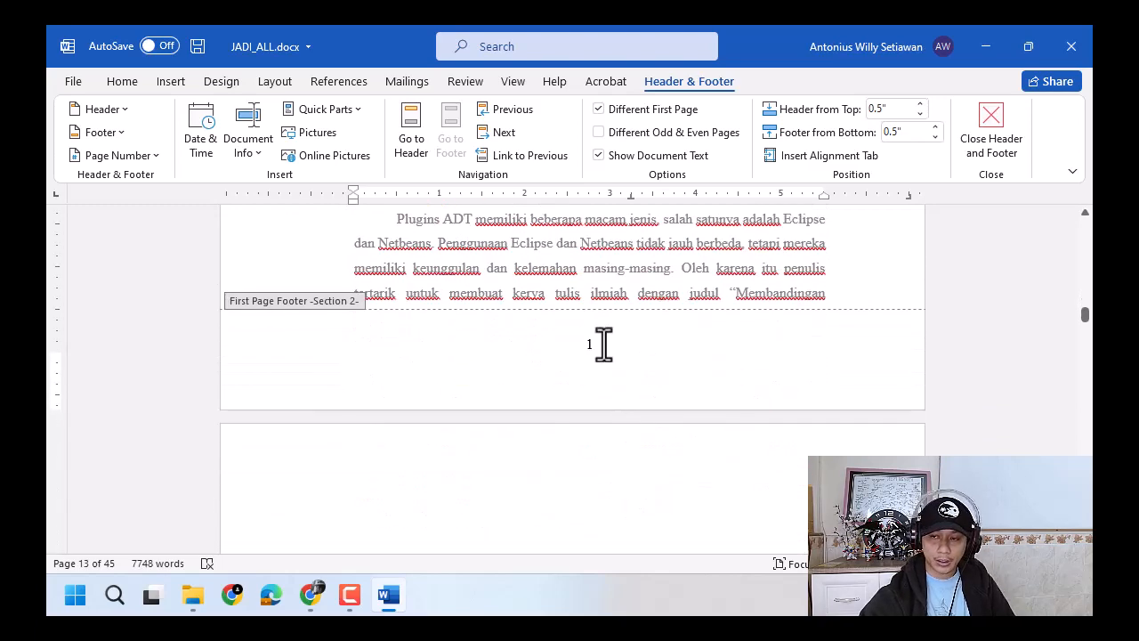
{"action": "scroll", "coordinate": [792, 457], "scroll_direction": "down", "scroll_amount": 2}
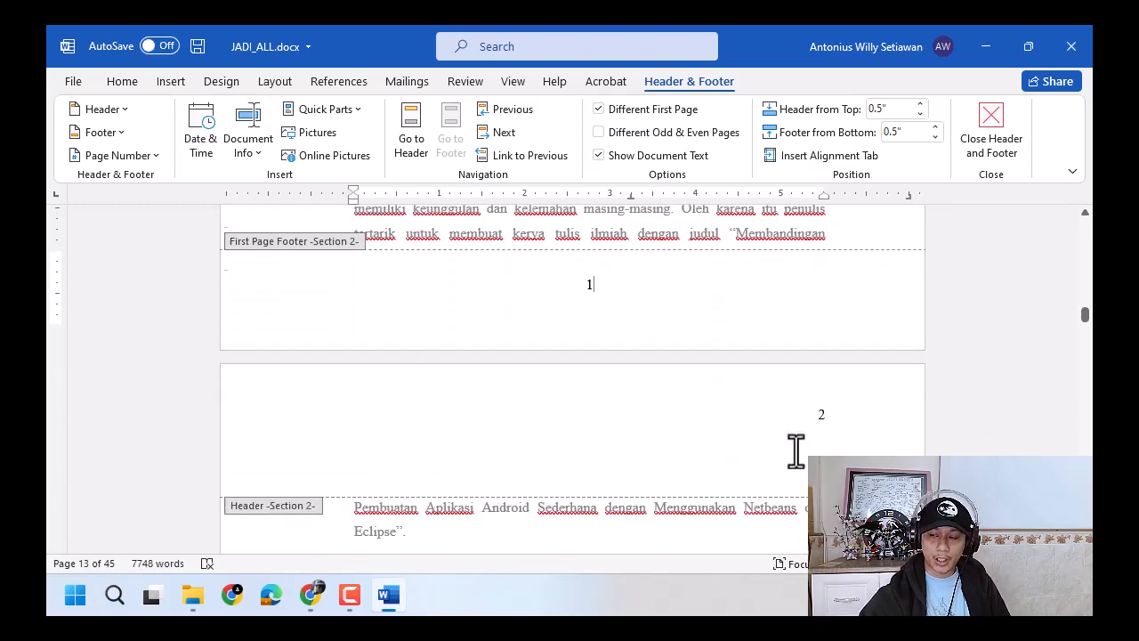
{"action": "left_click", "coordinate": [793, 394]}
{"action": "scroll", "coordinate": [794, 394], "scroll_direction": "down", "scroll_amount": 2}
{"action": "scroll", "coordinate": [793, 394], "scroll_direction": "down", "scroll_amount": 10}
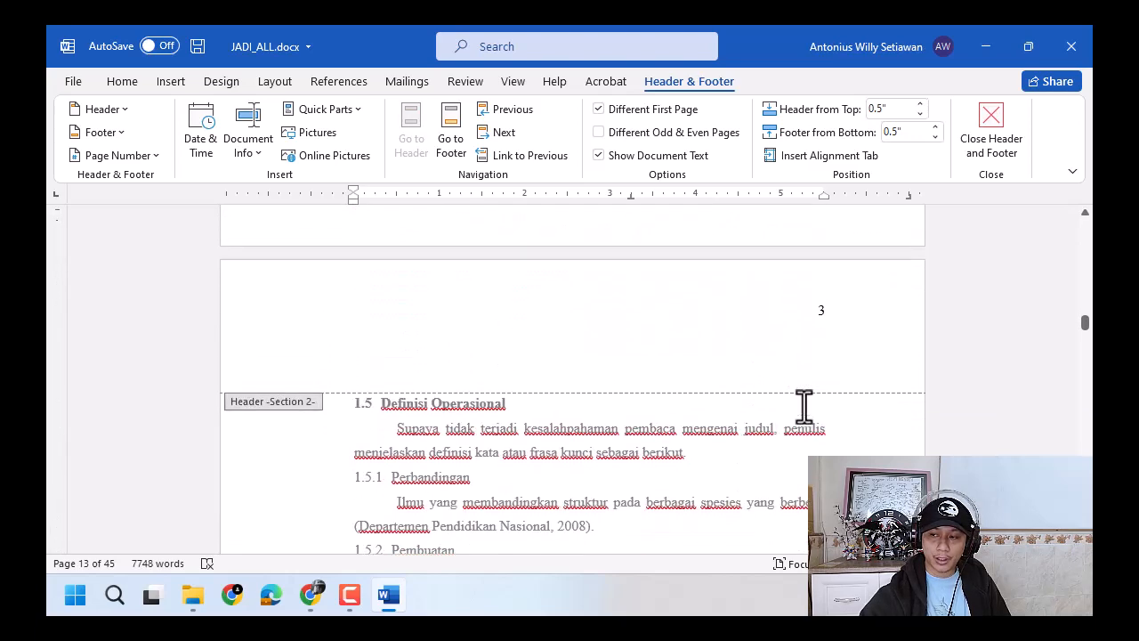
{"action": "scroll", "coordinate": [784, 321], "scroll_direction": "down", "scroll_amount": 20}
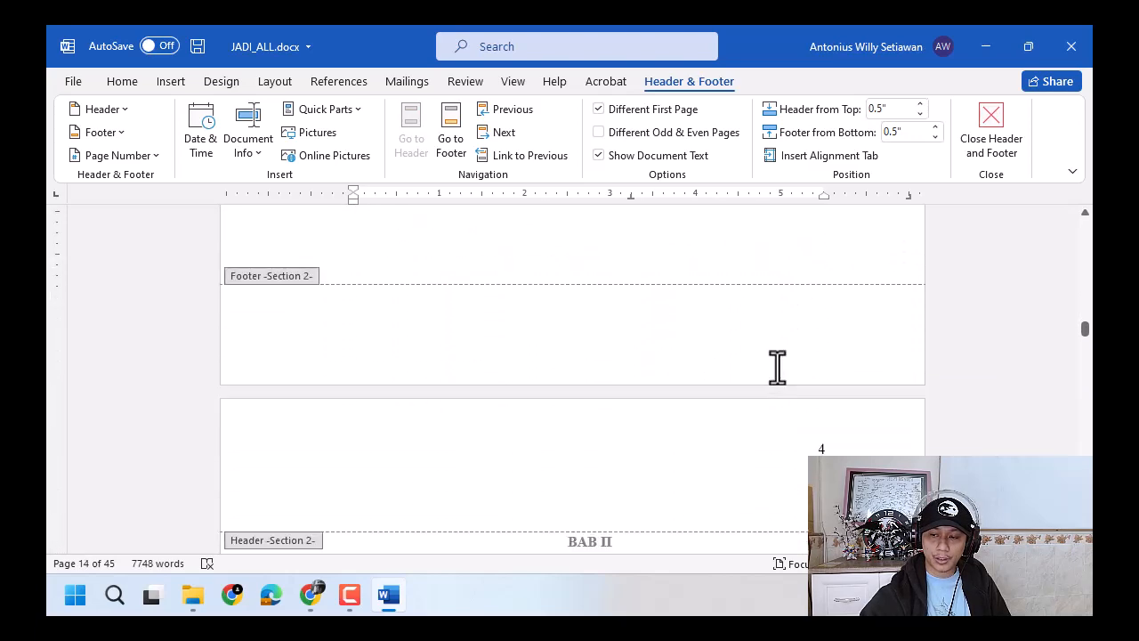
{"action": "scroll", "coordinate": [787, 338], "scroll_direction": "up", "scroll_amount": 5}
{"action": "scroll", "coordinate": [786, 361], "scroll_direction": "down", "scroll_amount": 3}
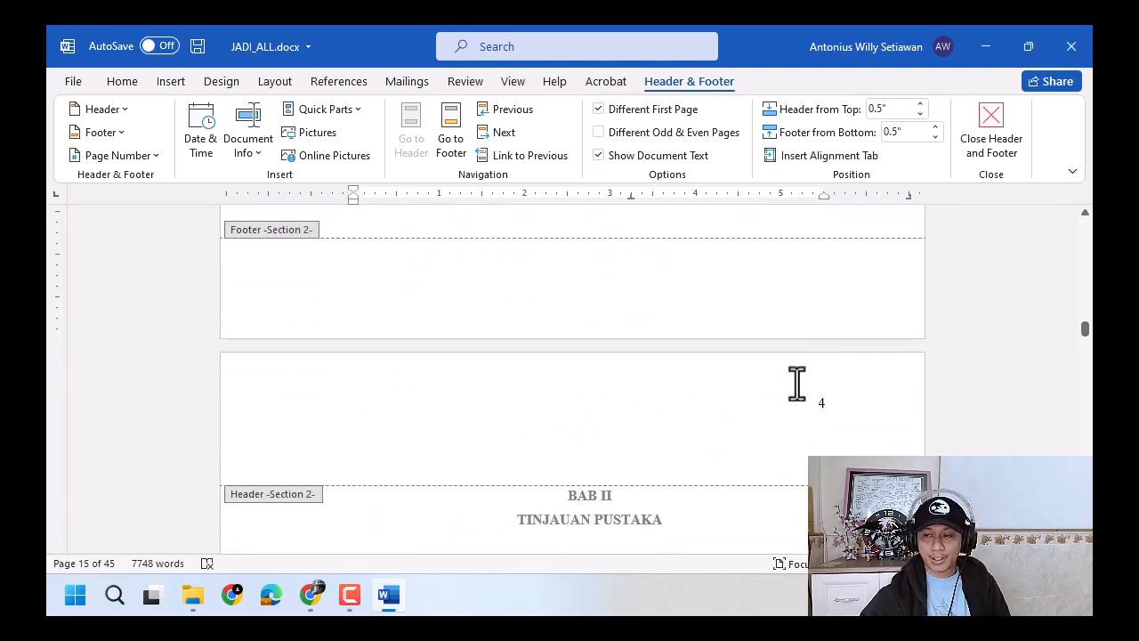
Step: Examine the header page number and the footer on the opening page of BAB II
{"action": "left_click", "coordinate": [798, 410]}
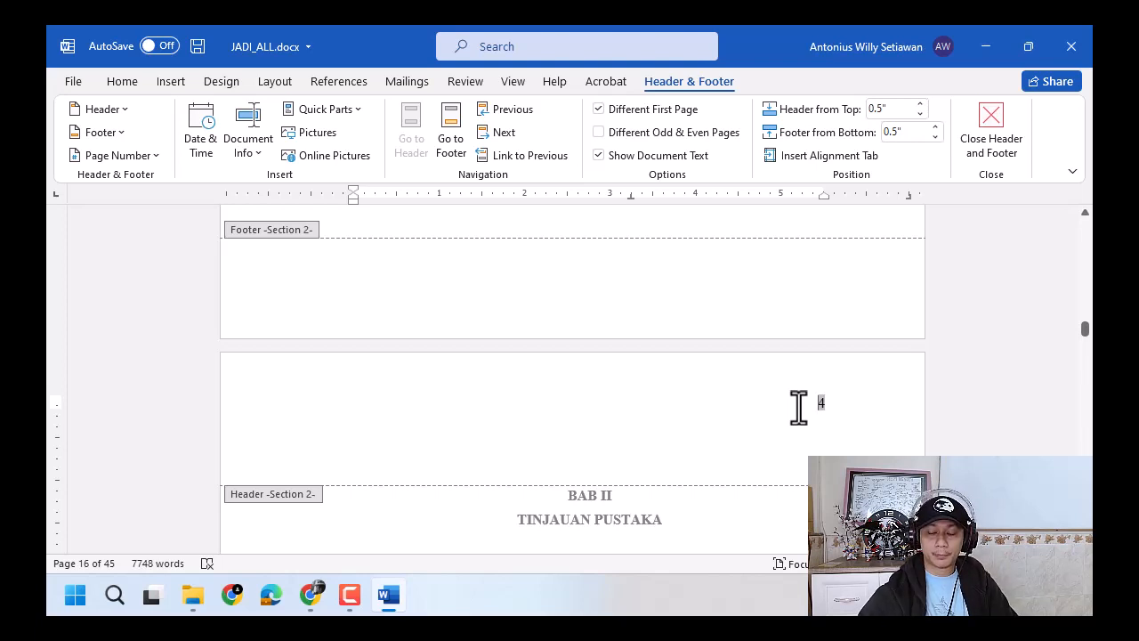
{"action": "left_click_drag", "start_coordinate": [813, 402], "coordinate": [830, 406]}
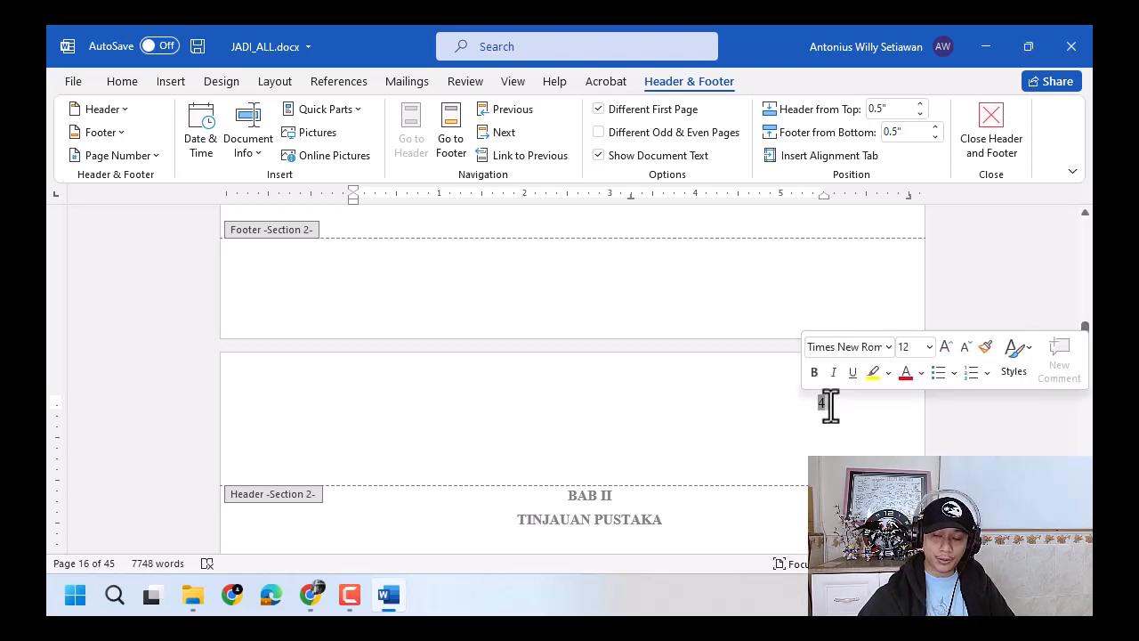
{"action": "scroll", "coordinate": [646, 458], "scroll_direction": "down", "scroll_amount": 10}
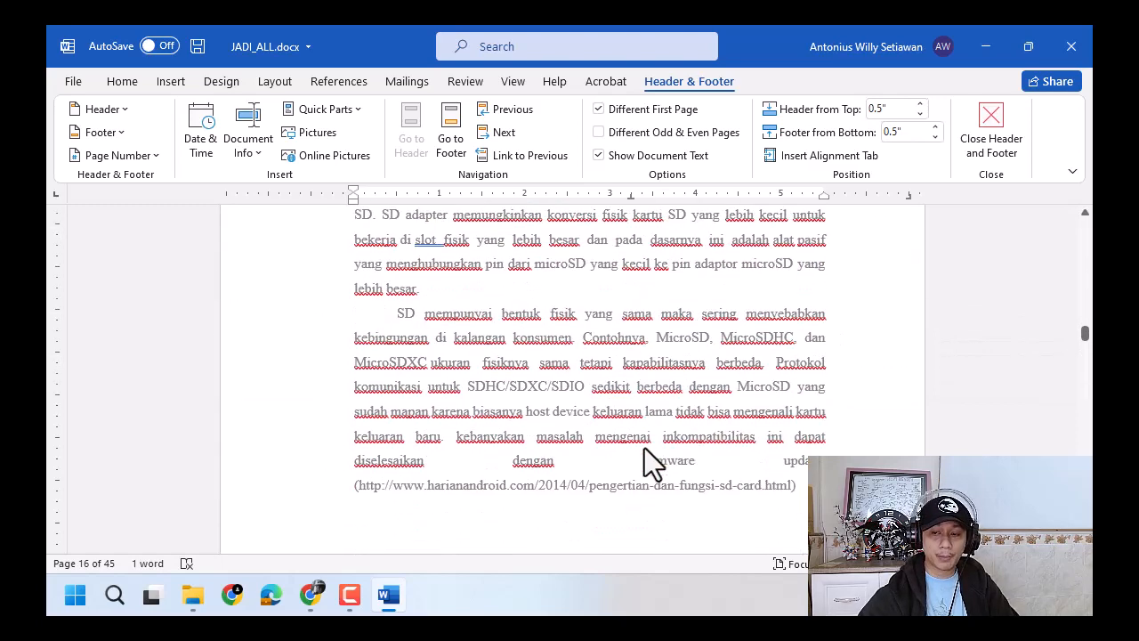
{"action": "scroll", "coordinate": [646, 462], "scroll_direction": "down", "scroll_amount": 2}
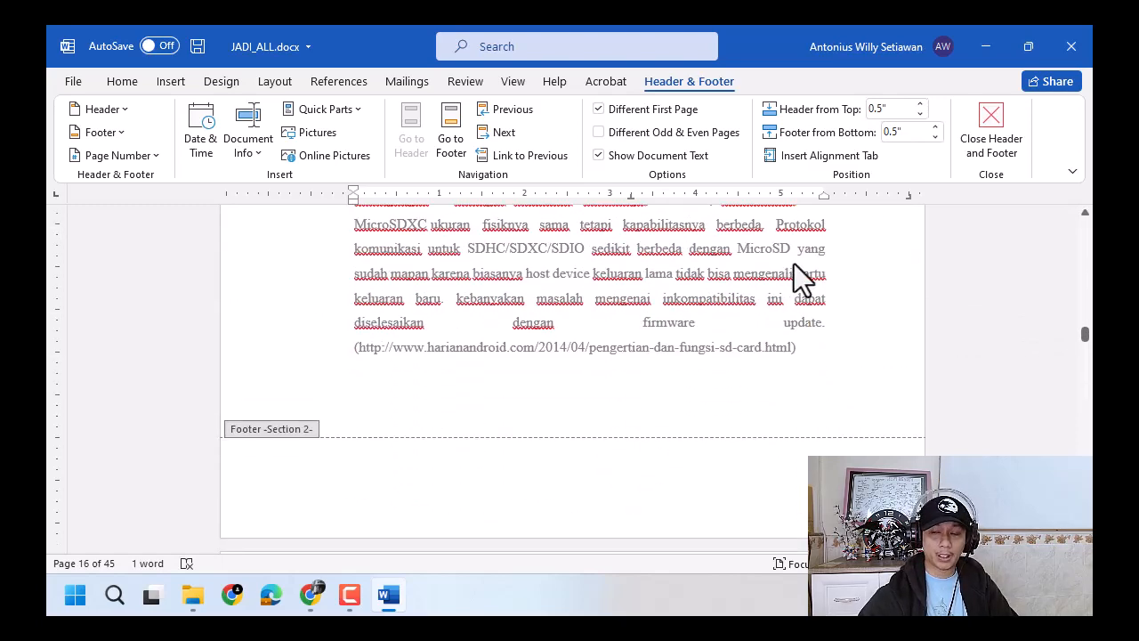
{"action": "scroll", "coordinate": [796, 258], "scroll_direction": "up", "scroll_amount": 7}
{"action": "scroll", "coordinate": [818, 294], "scroll_direction": "up", "scroll_amount": 4}
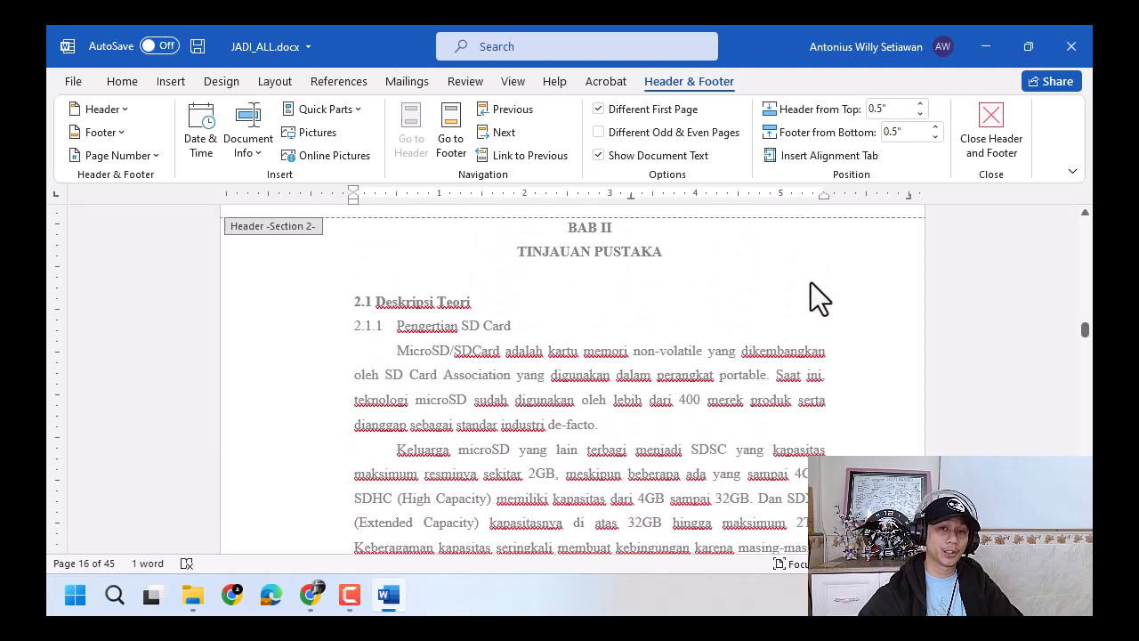
{"action": "scroll", "coordinate": [797, 272], "scroll_direction": "up", "scroll_amount": 4}
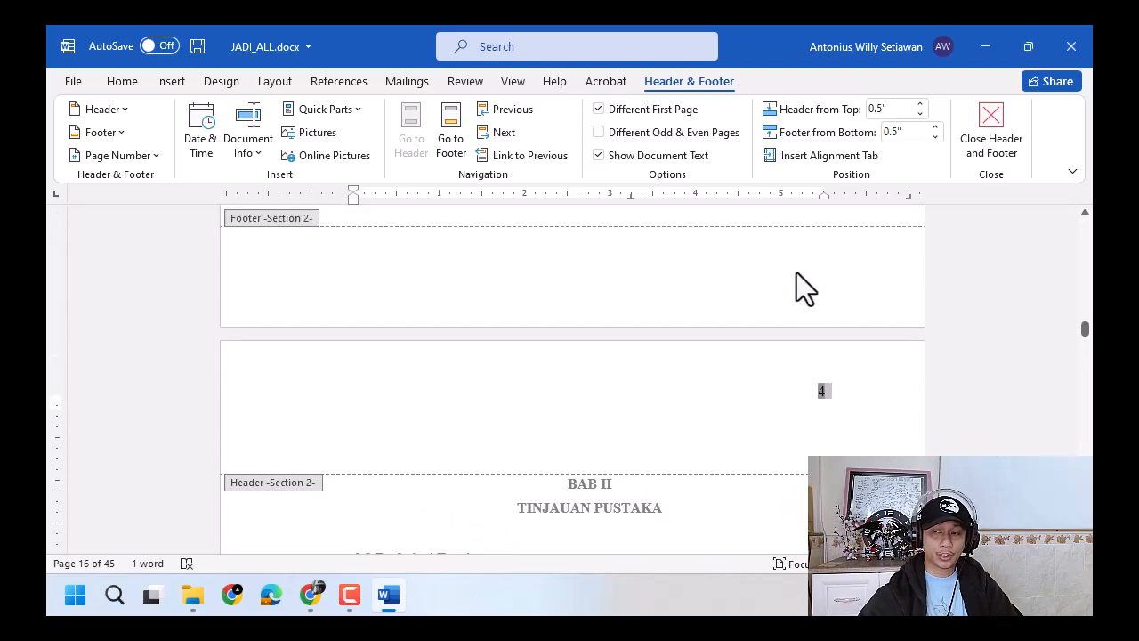
{"action": "scroll", "coordinate": [791, 284], "scroll_direction": "down", "scroll_amount": 2}
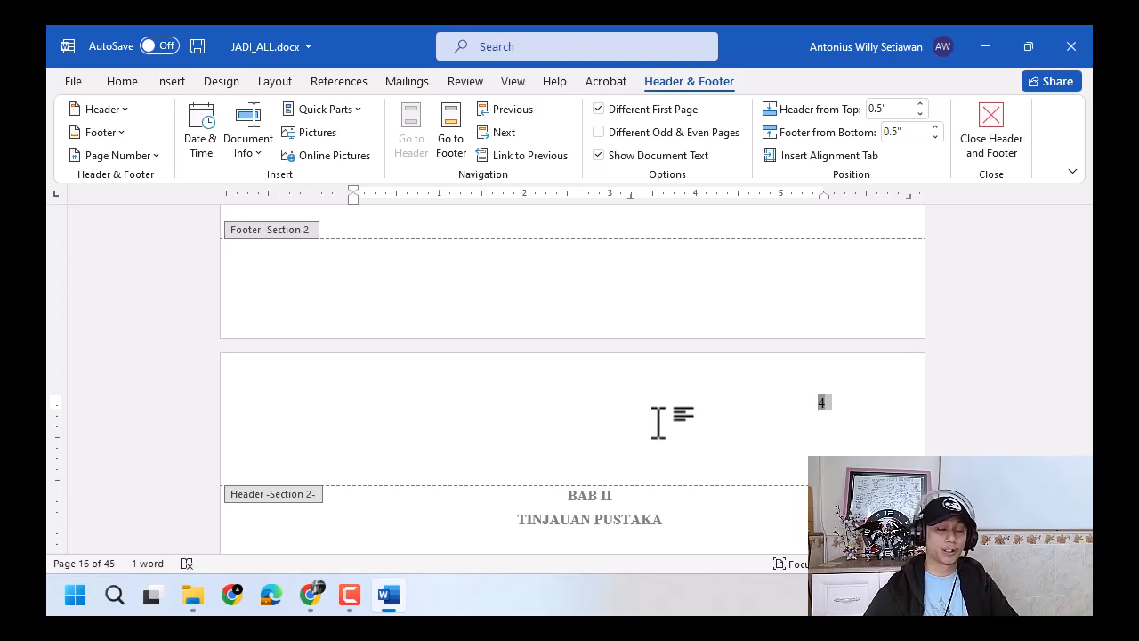
Step: Leave header editing and insert a Next Page section break directly before the BAB II heading
{"action": "double_click", "coordinate": [568, 496]}
{"action": "left_click", "coordinate": [566, 494]}
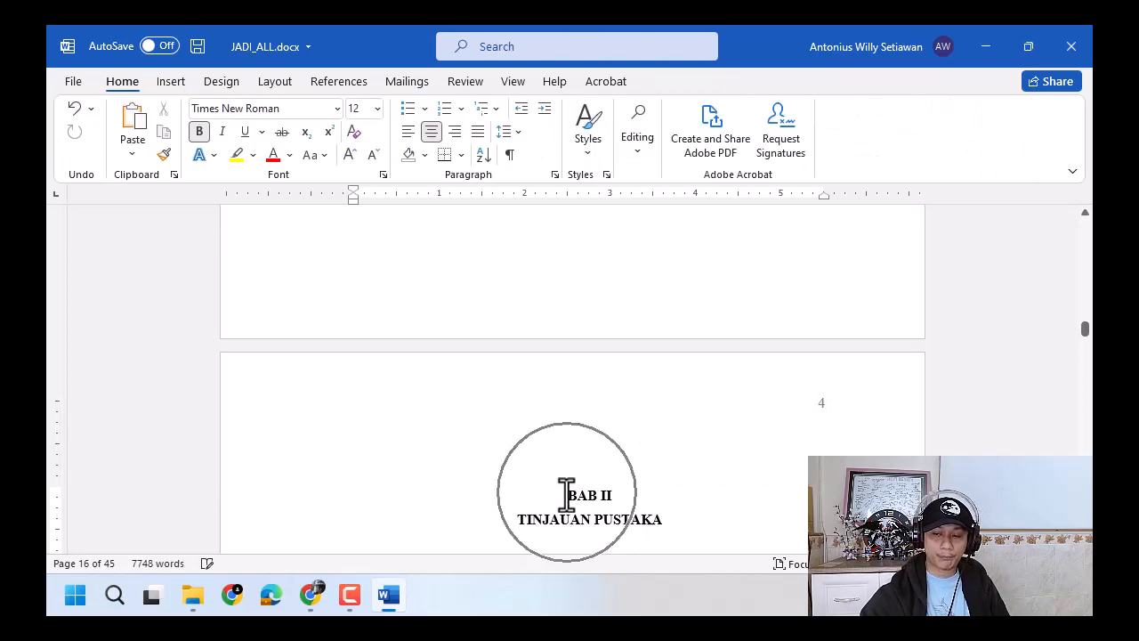
{"action": "left_click", "coordinate": [564, 496]}
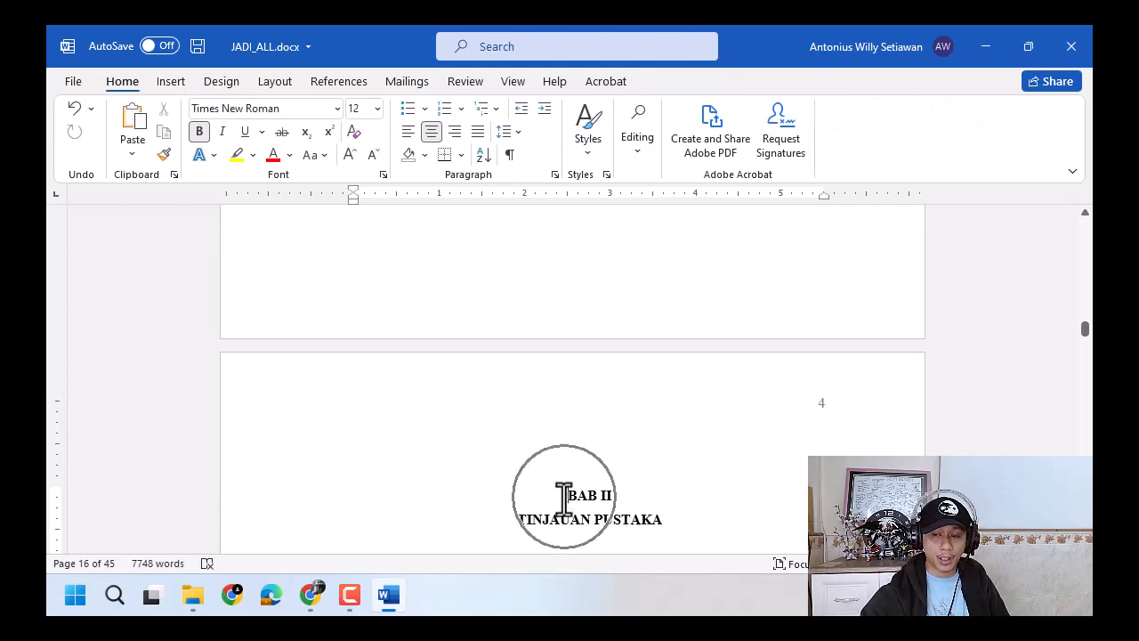
{"action": "scroll", "coordinate": [564, 498], "scroll_direction": "down", "scroll_amount": 1}
{"action": "left_click", "coordinate": [275, 83]}
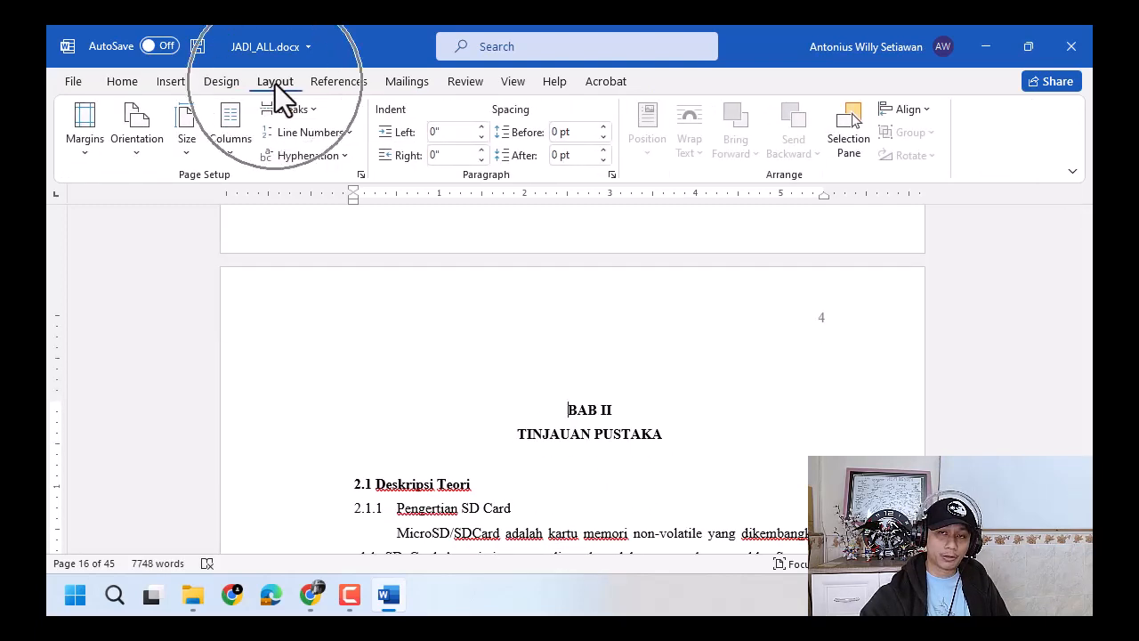
{"action": "left_click", "coordinate": [291, 109]}
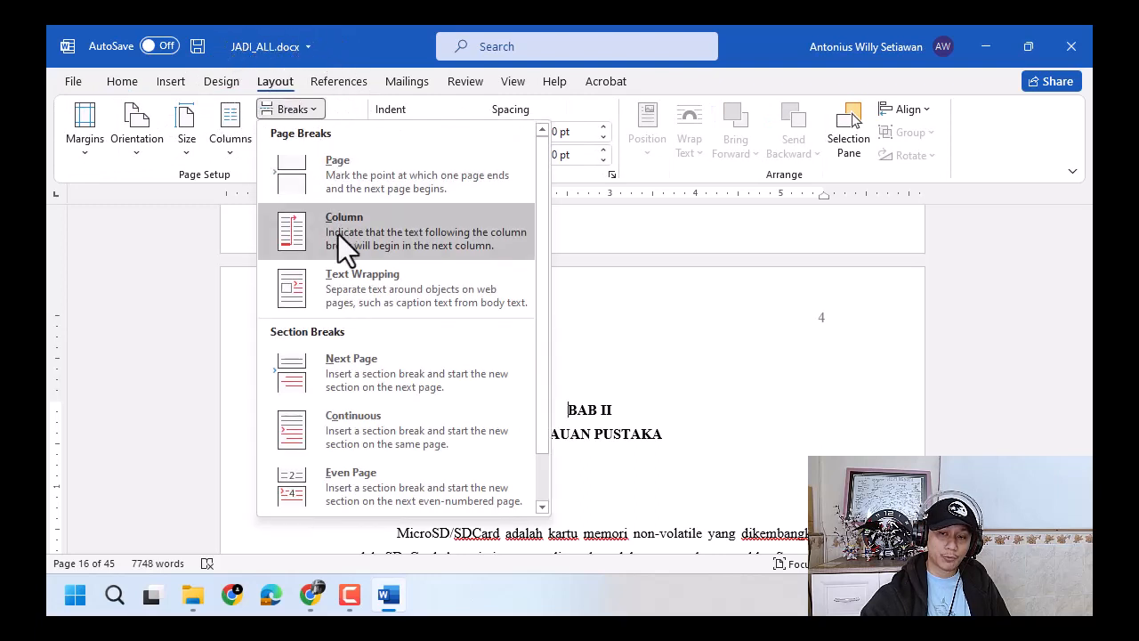
{"action": "left_click", "coordinate": [356, 368]}
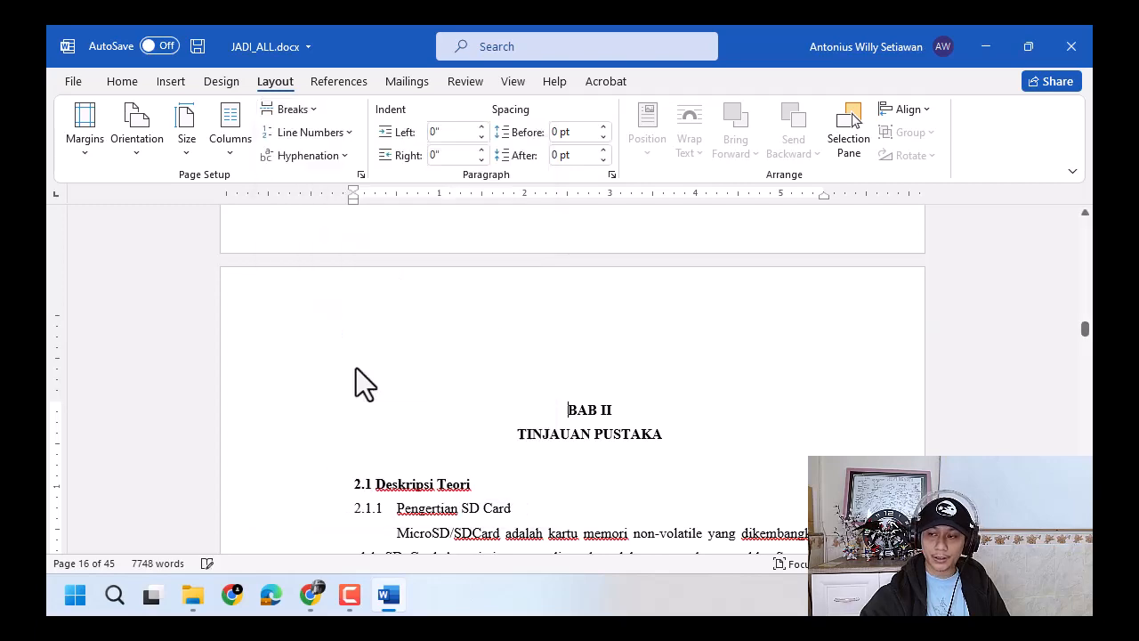
{"action": "scroll", "coordinate": [590, 395], "scroll_direction": "up", "scroll_amount": 5}
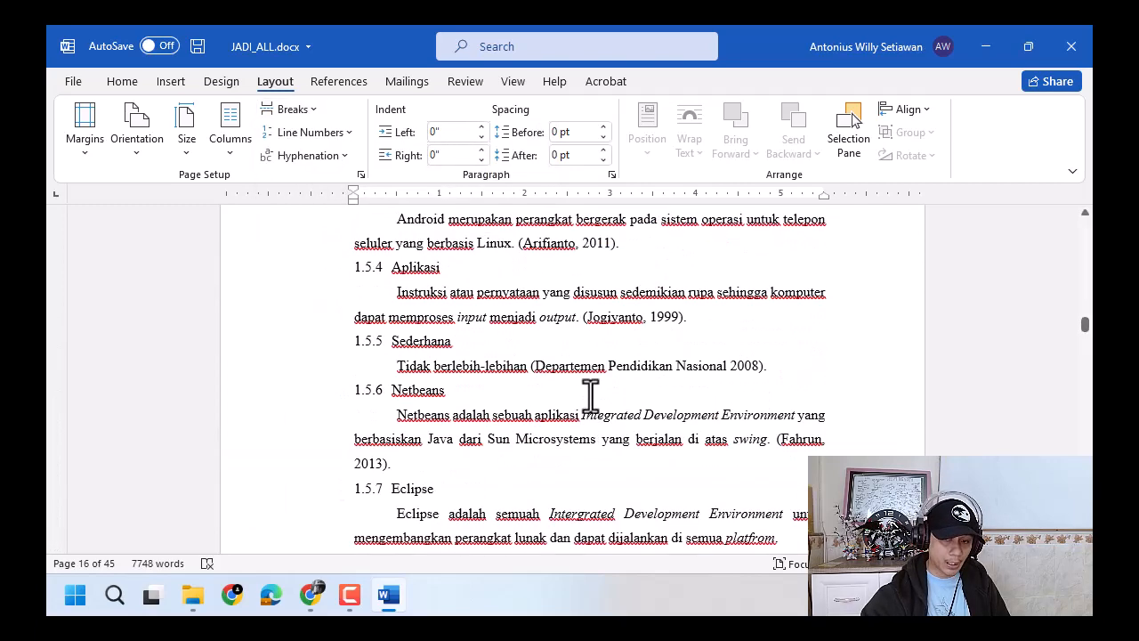
{"action": "scroll", "coordinate": [590, 396], "scroll_direction": "down", "scroll_amount": 2}
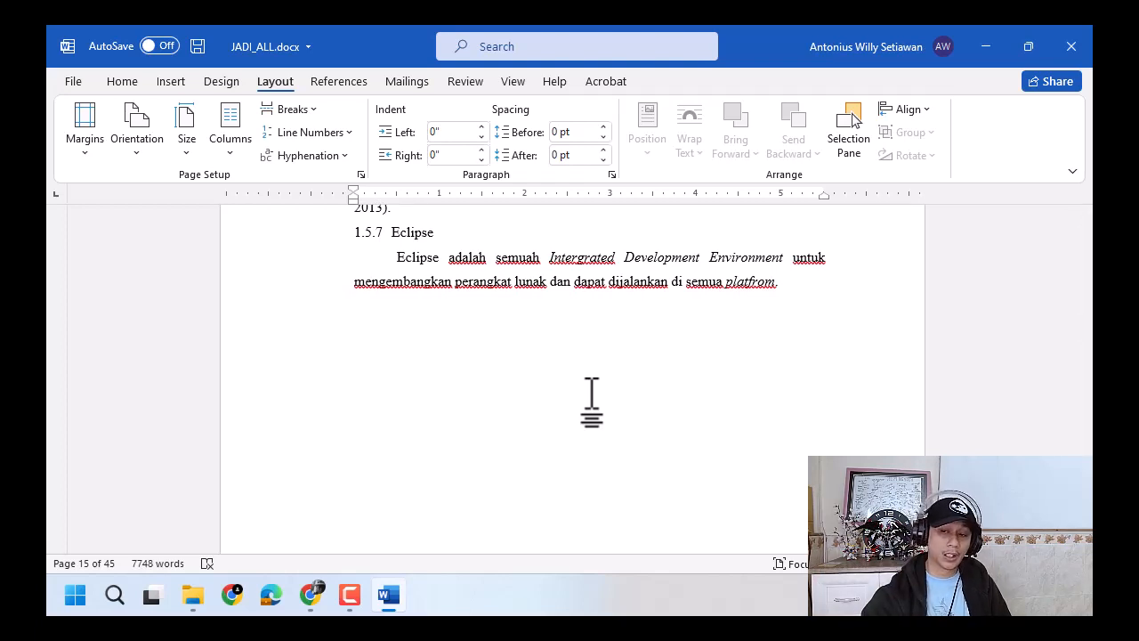
{"action": "scroll", "coordinate": [590, 395], "scroll_direction": "down", "scroll_amount": 3}
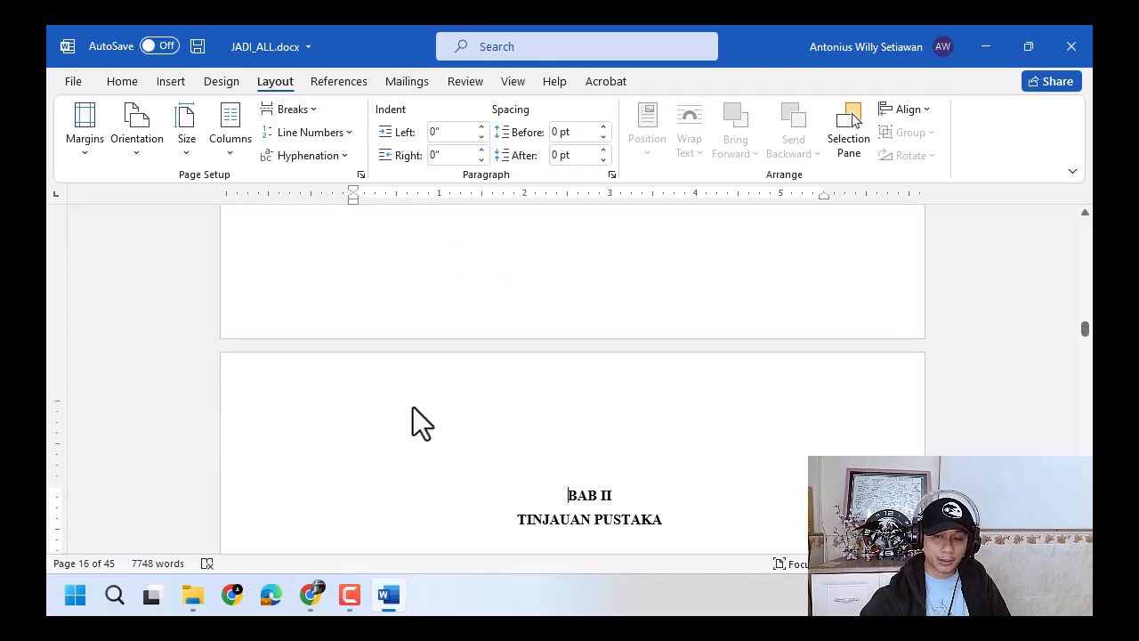
Step: Open the BAB II page header for editing and examine the section 3 first page header and footer
{"action": "double_click", "coordinate": [413, 408]}
{"action": "left_click", "coordinate": [300, 244]}
{"action": "scroll", "coordinate": [334, 329], "scroll_direction": "down", "scroll_amount": 1}
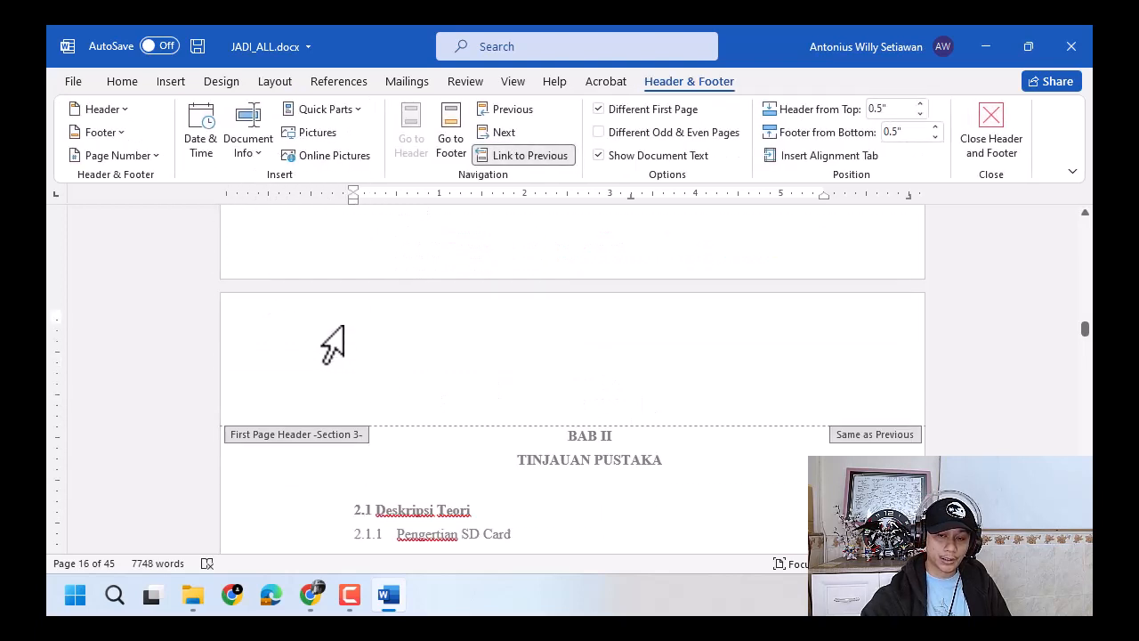
{"action": "left_click", "coordinate": [353, 410]}
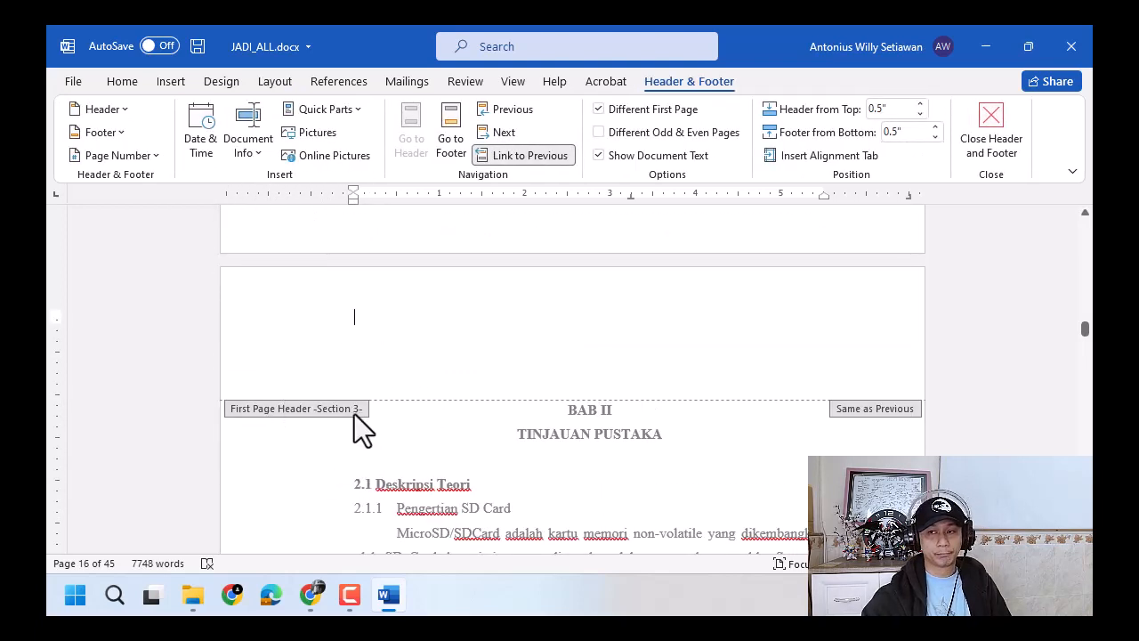
{"action": "left_click", "coordinate": [288, 411]}
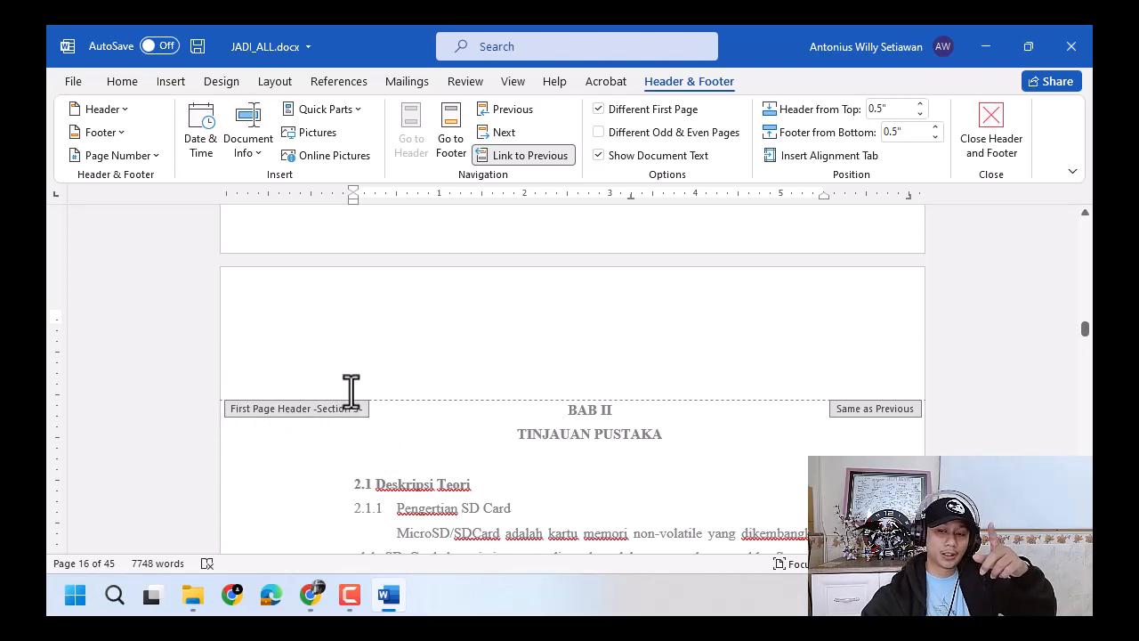
{"action": "left_click", "coordinate": [540, 415]}
{"action": "left_click", "coordinate": [540, 415]}
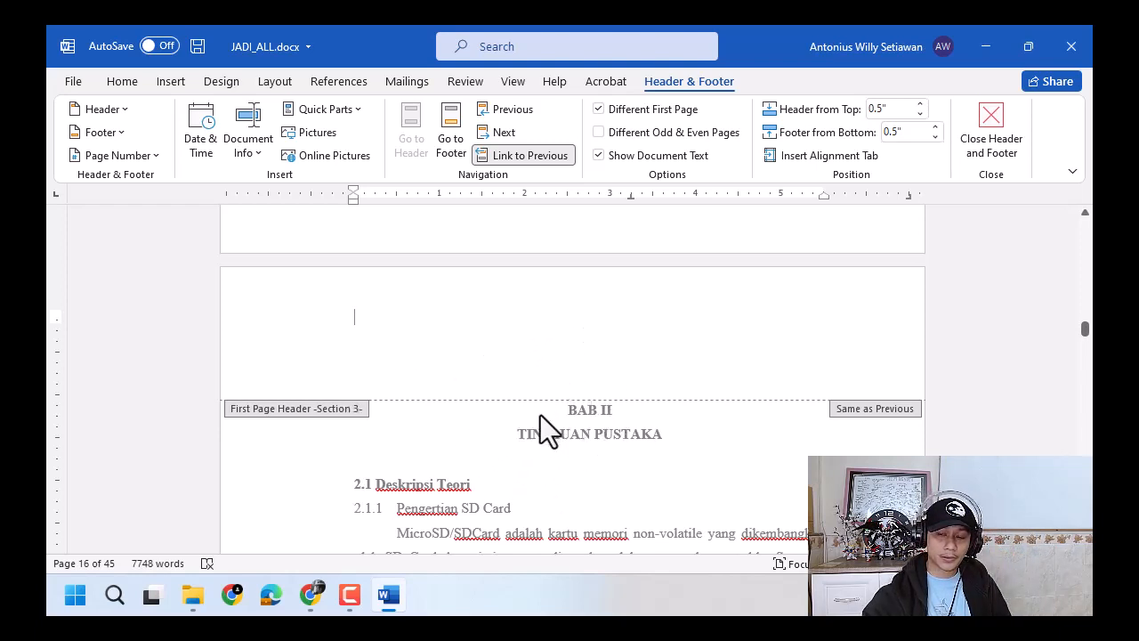
{"action": "left_click", "coordinate": [611, 108]}
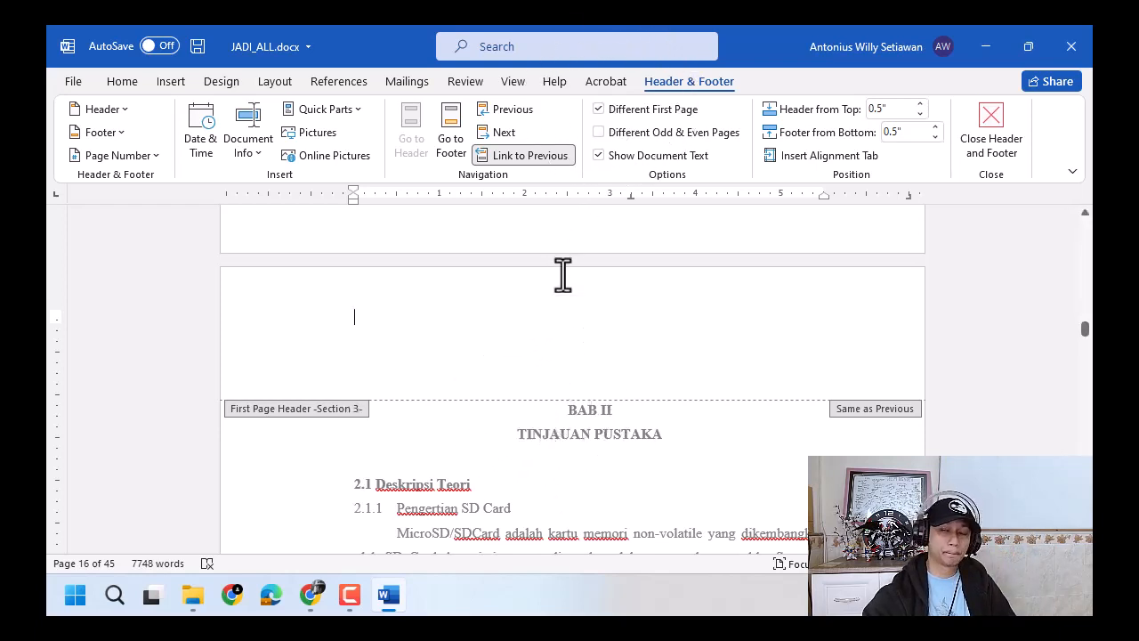
{"action": "scroll", "coordinate": [606, 346], "scroll_direction": "down", "scroll_amount": 15}
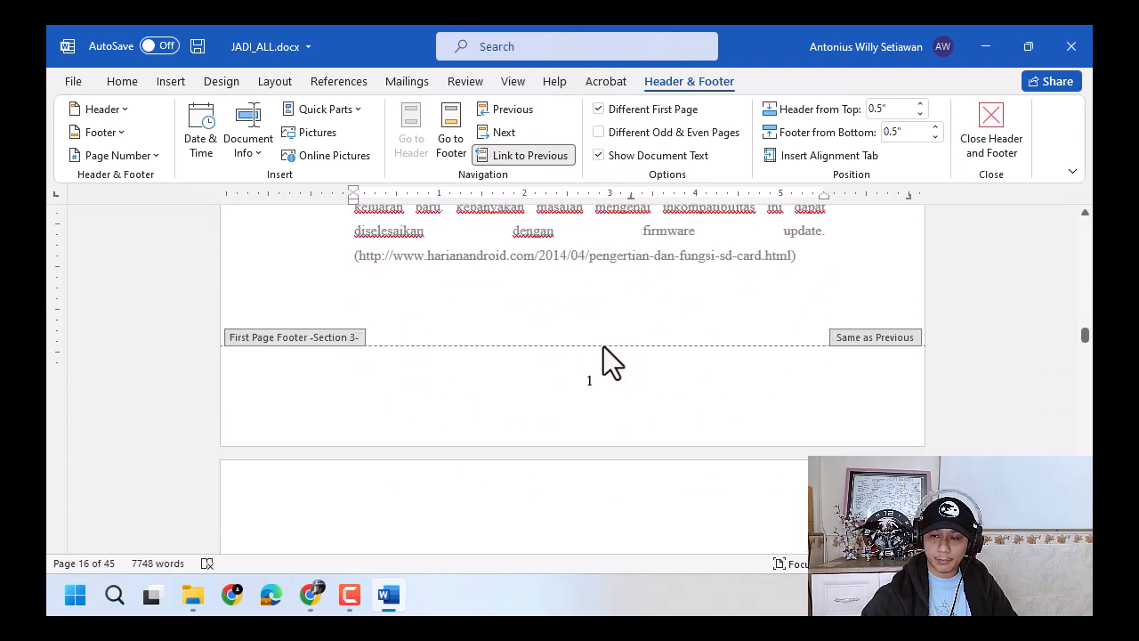
{"action": "scroll", "coordinate": [603, 346], "scroll_direction": "up", "scroll_amount": 2}
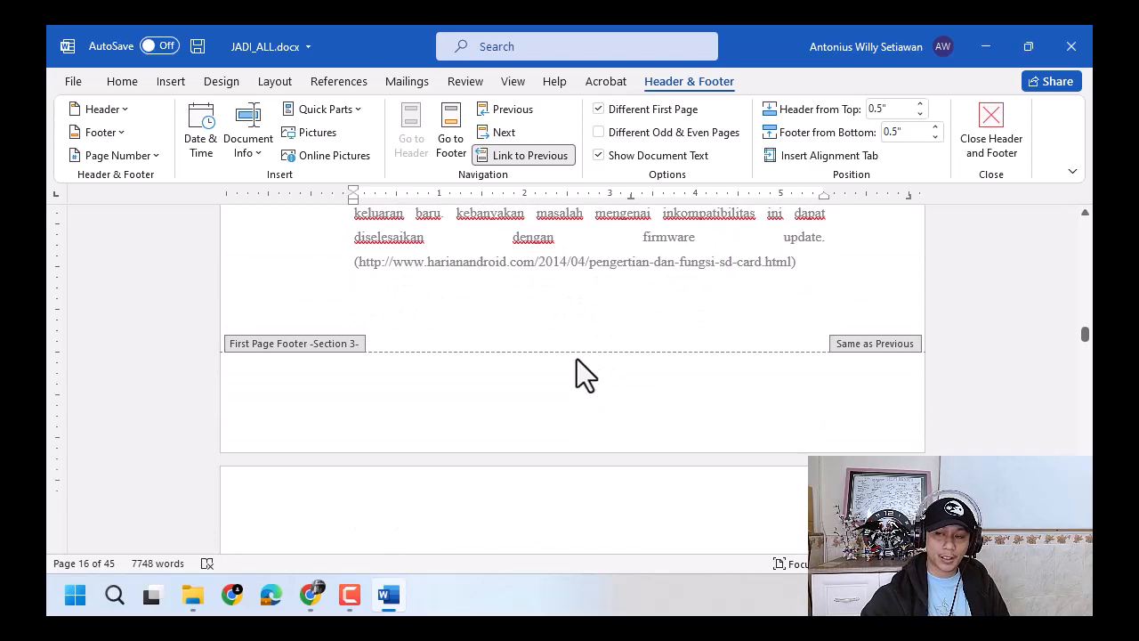
{"action": "scroll", "coordinate": [569, 347], "scroll_direction": "down", "scroll_amount": 6}
{"action": "scroll", "coordinate": [554, 333], "scroll_direction": "up", "scroll_amount": 6}
{"action": "scroll", "coordinate": [556, 338], "scroll_direction": "down", "scroll_amount": 3}
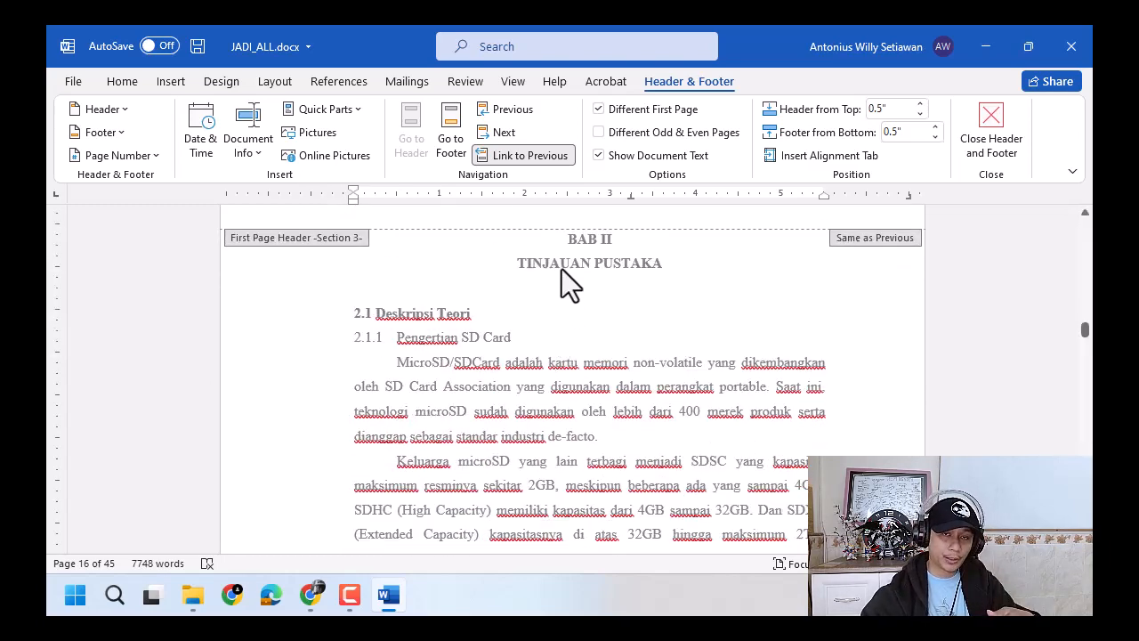
{"action": "scroll", "coordinate": [619, 321], "scroll_direction": "down", "scroll_amount": 10}
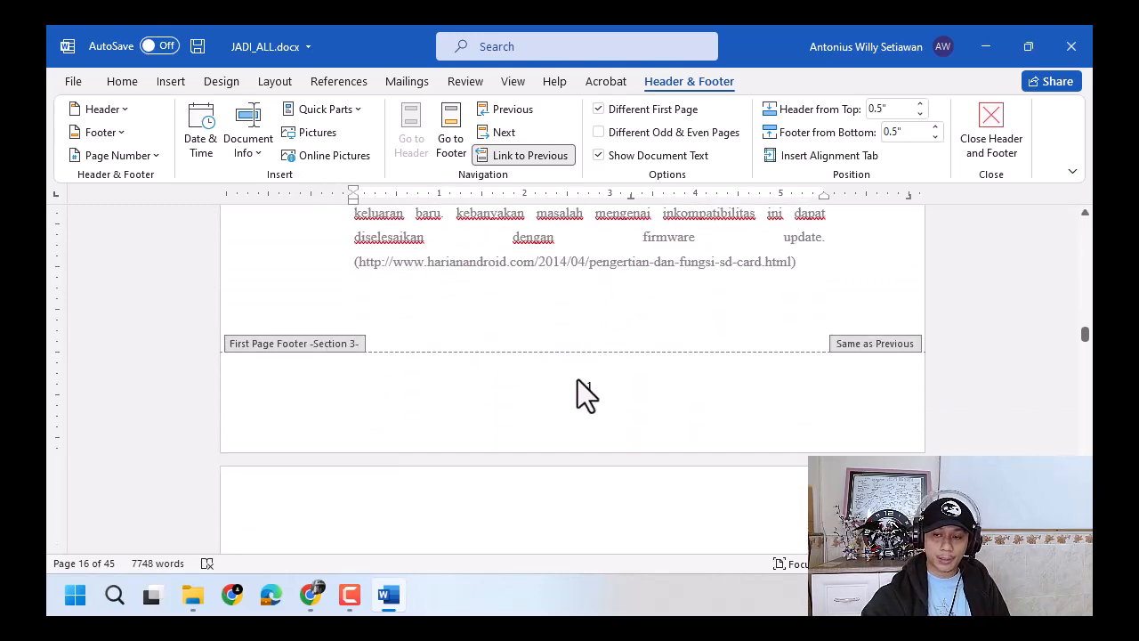
Step: Set the page numbering of section 3, starting at BAB II, to continue from the previous section
{"action": "left_click", "coordinate": [605, 389]}
{"action": "double_click", "coordinate": [605, 389]}
{"action": "scroll", "coordinate": [640, 399], "scroll_direction": "down", "scroll_amount": 3}
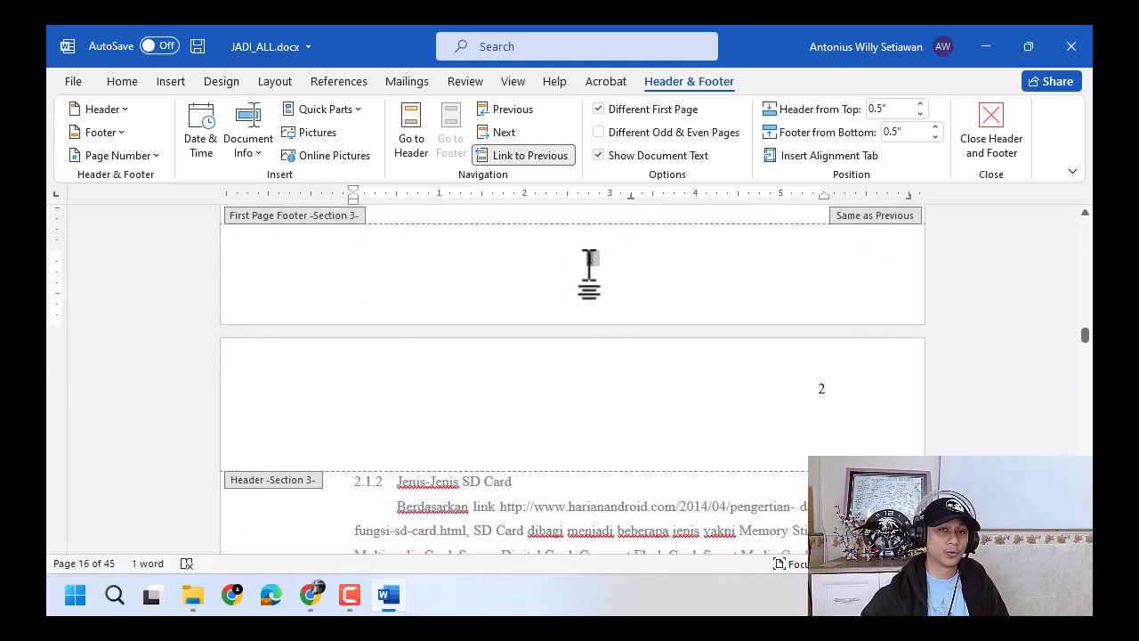
{"action": "left_click", "coordinate": [130, 158]}
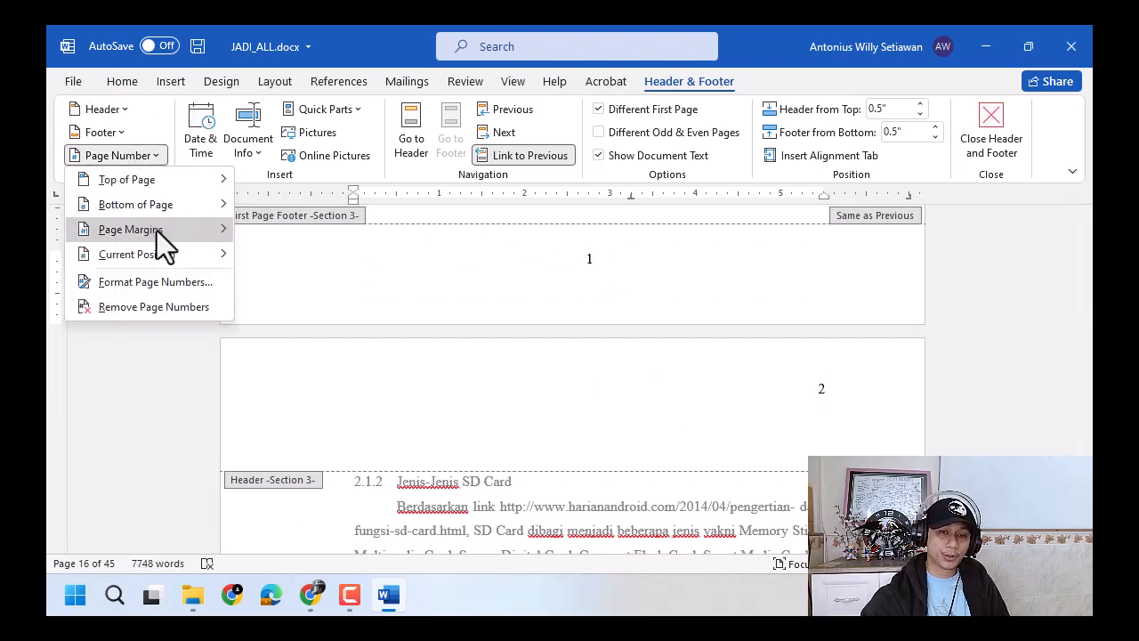
{"action": "left_click", "coordinate": [176, 280]}
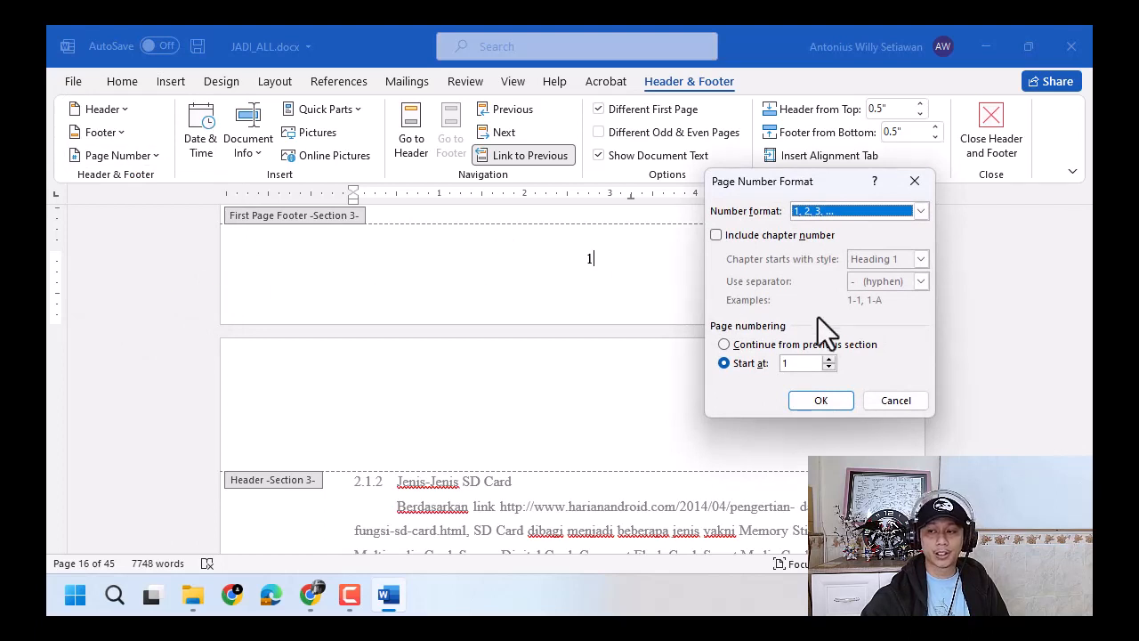
{"action": "left_click", "coordinate": [752, 345]}
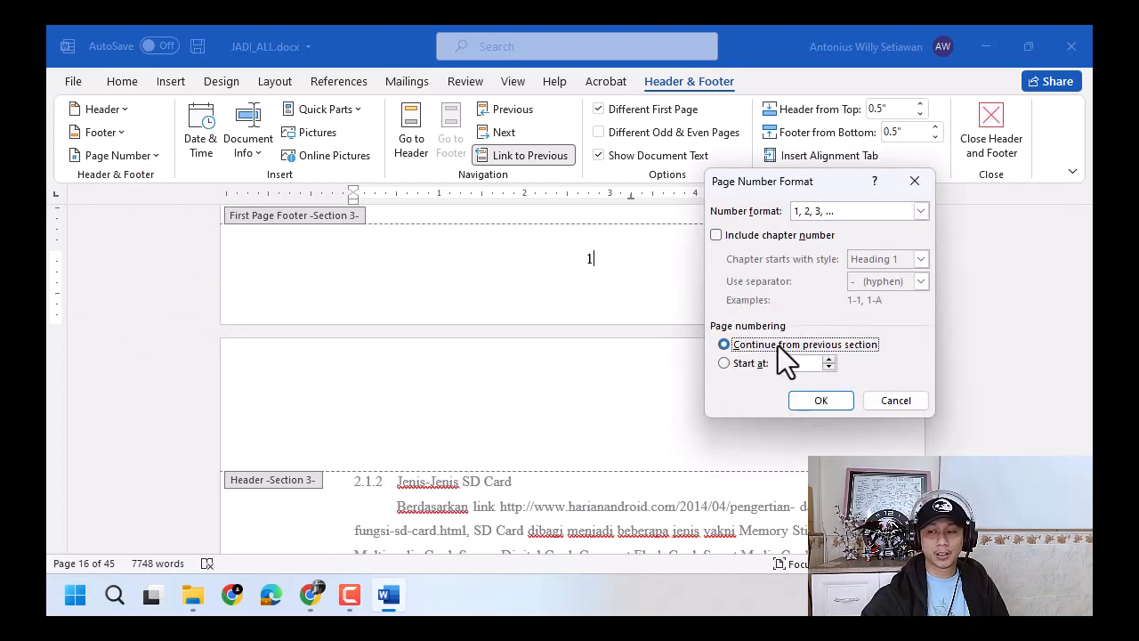
{"action": "left_click", "coordinate": [819, 401]}
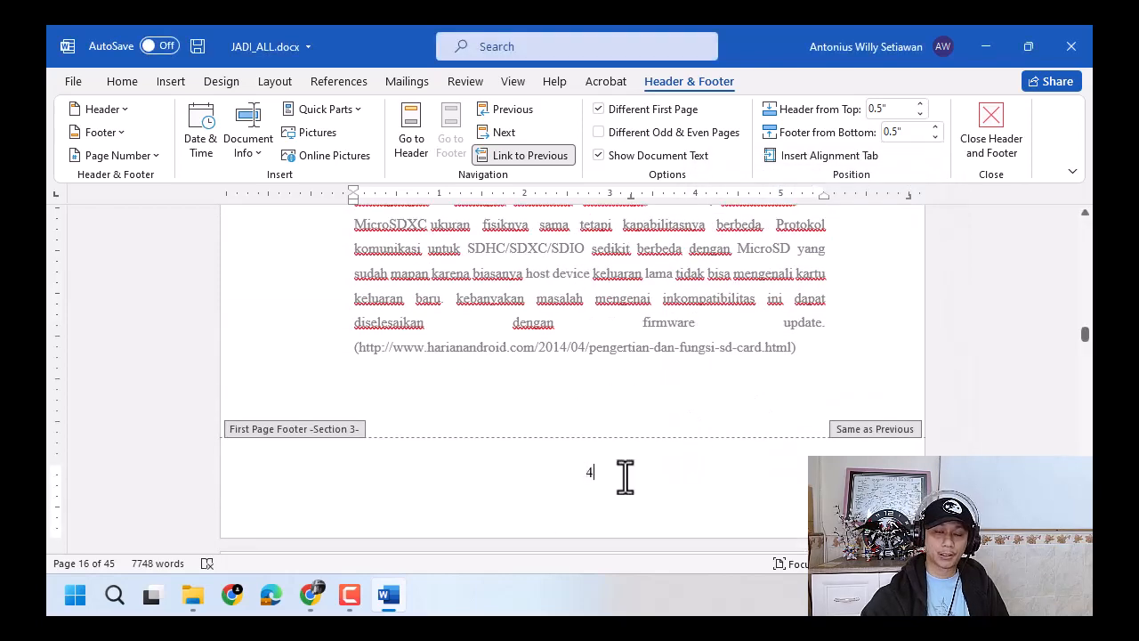
Step: Review the page numbers back through BAB I to the DAFTAR GAMBAR page and forward to the BAB II first-page footer
{"action": "scroll", "coordinate": [626, 476], "scroll_direction": "up", "scroll_amount": 10}
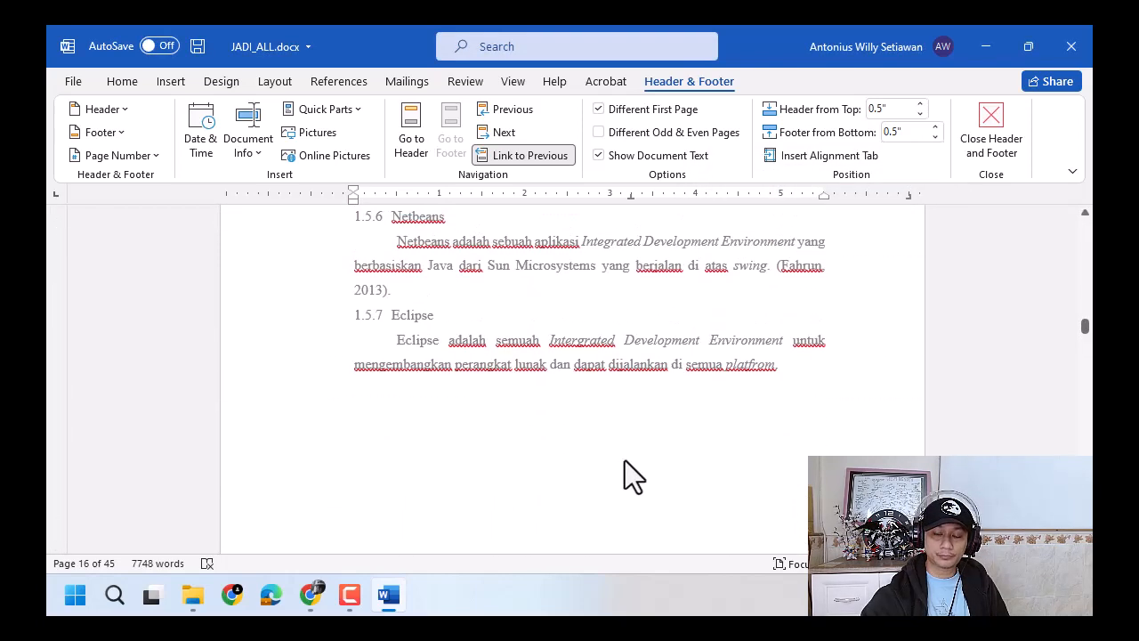
{"action": "scroll", "coordinate": [624, 460], "scroll_direction": "up", "scroll_amount": 15}
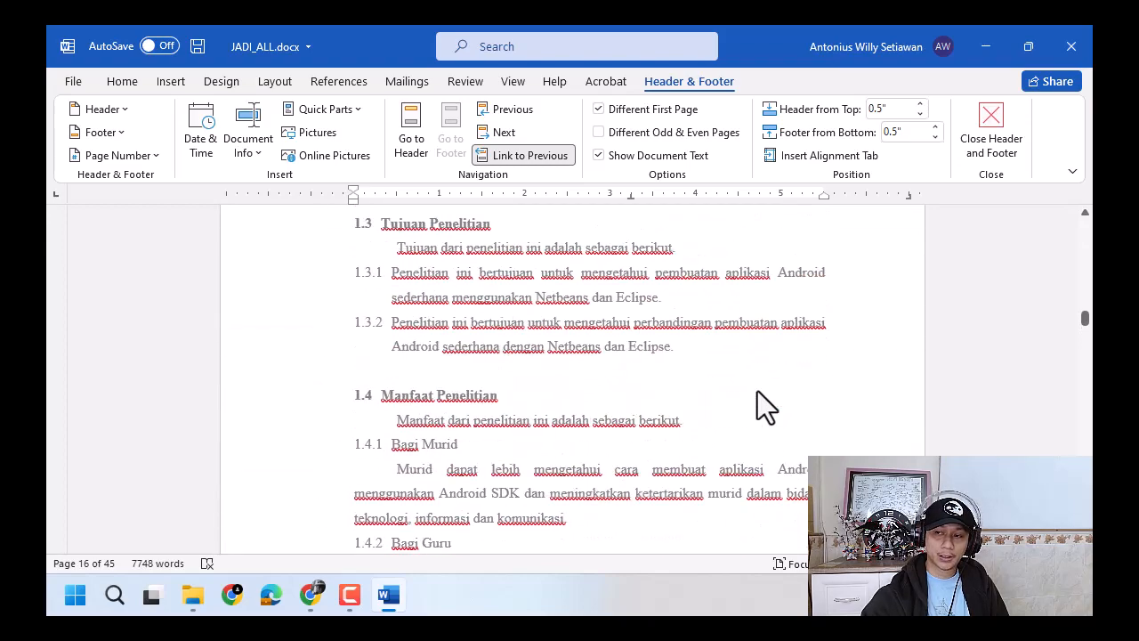
{"action": "scroll", "coordinate": [756, 391], "scroll_direction": "up", "scroll_amount": 20}
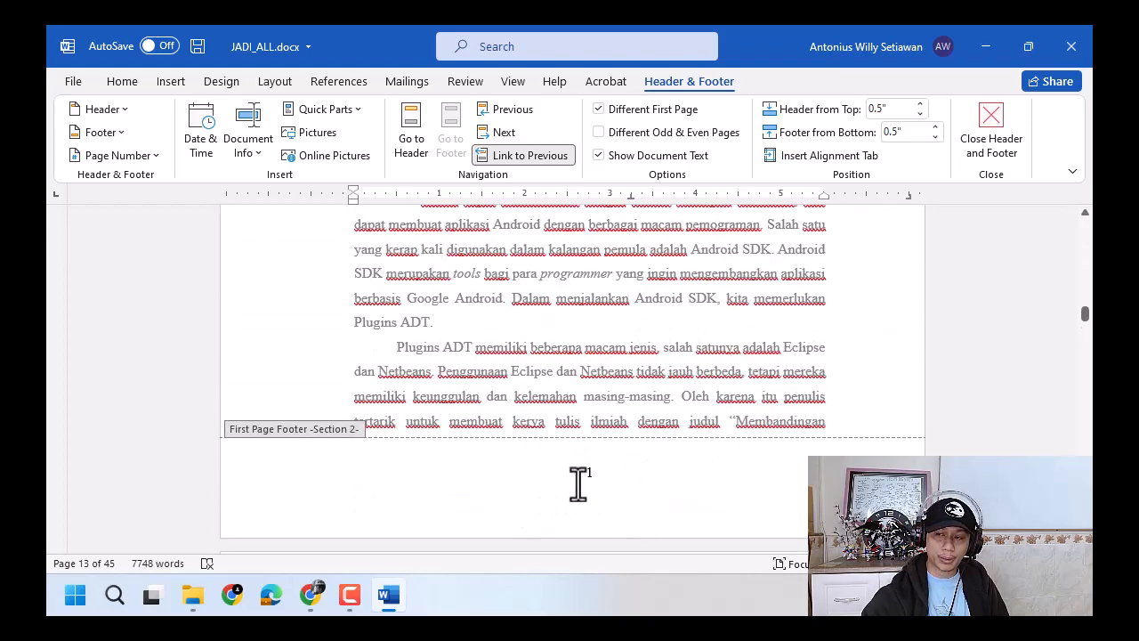
{"action": "scroll", "coordinate": [578, 483], "scroll_direction": "up", "scroll_amount": 20}
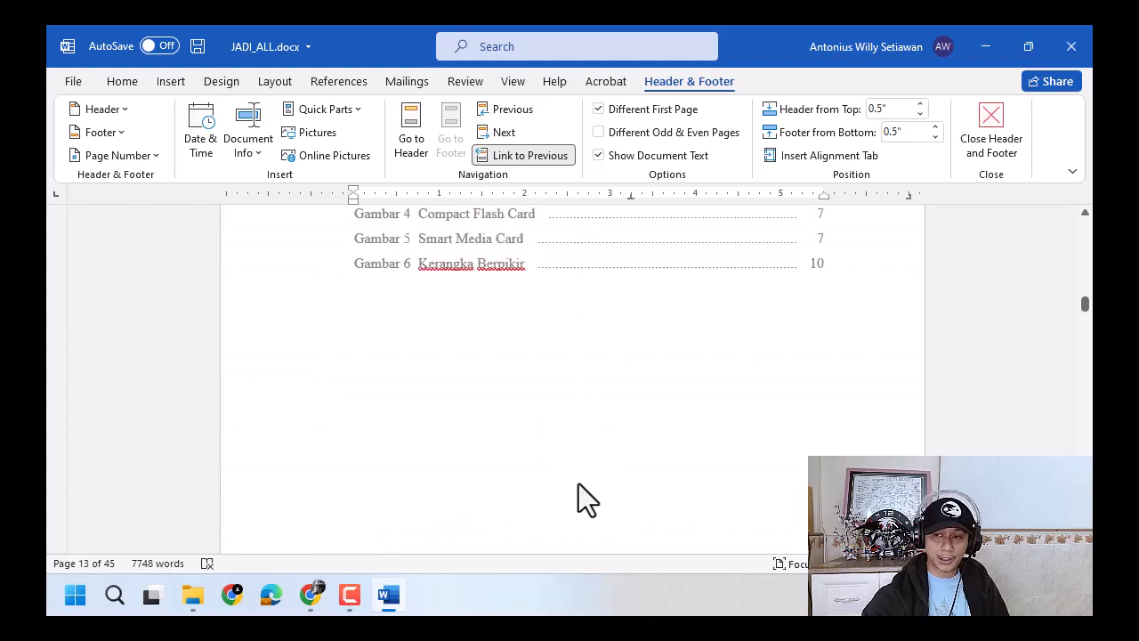
{"action": "scroll", "coordinate": [578, 484], "scroll_direction": "up", "scroll_amount": 10}
{"action": "scroll", "coordinate": [573, 379], "scroll_direction": "down", "scroll_amount": 20}
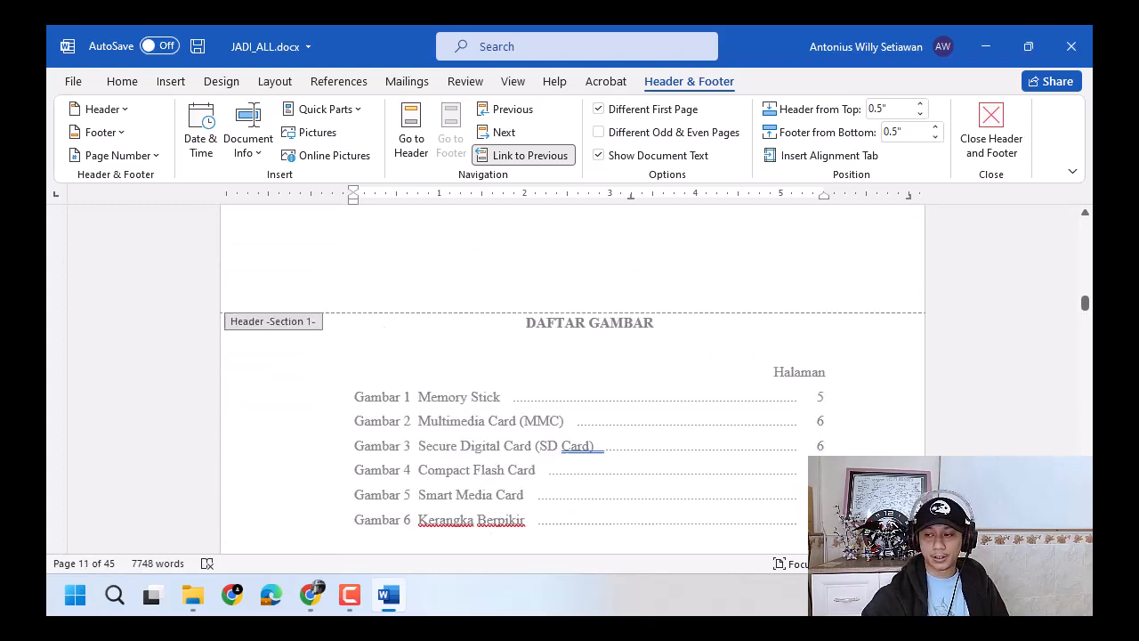
{"action": "scroll", "coordinate": [730, 391], "scroll_direction": "down", "scroll_amount": 4}
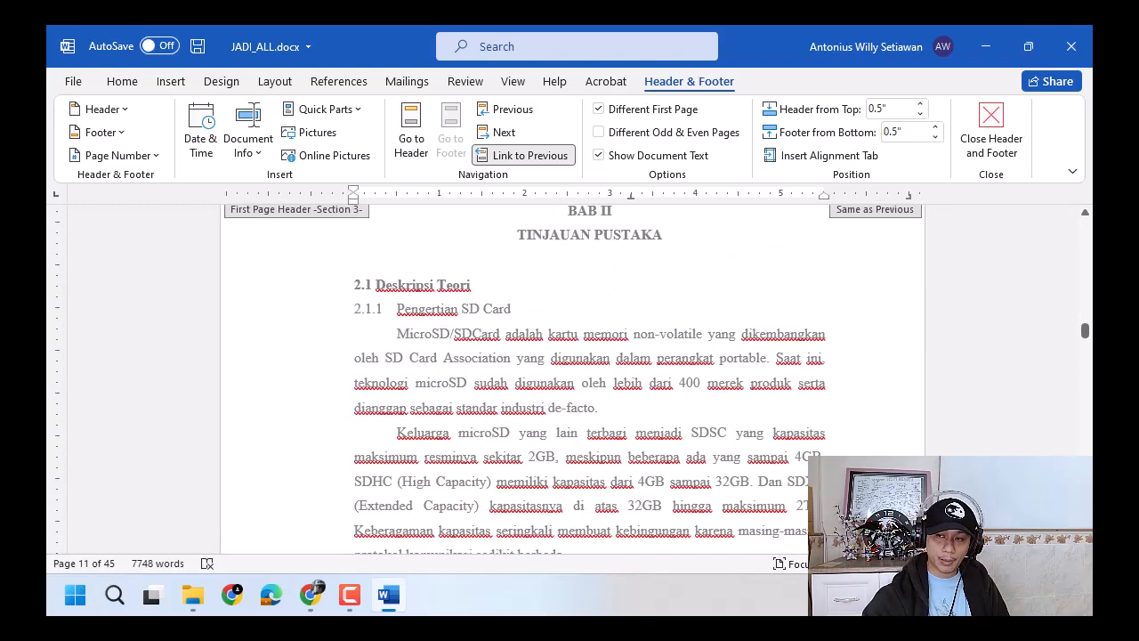
{"action": "scroll", "coordinate": [730, 391], "scroll_direction": "up", "scroll_amount": 2}
{"action": "scroll", "coordinate": [729, 391], "scroll_direction": "down", "scroll_amount": 8}
{"action": "scroll", "coordinate": [676, 392], "scroll_direction": "down", "scroll_amount": 4}
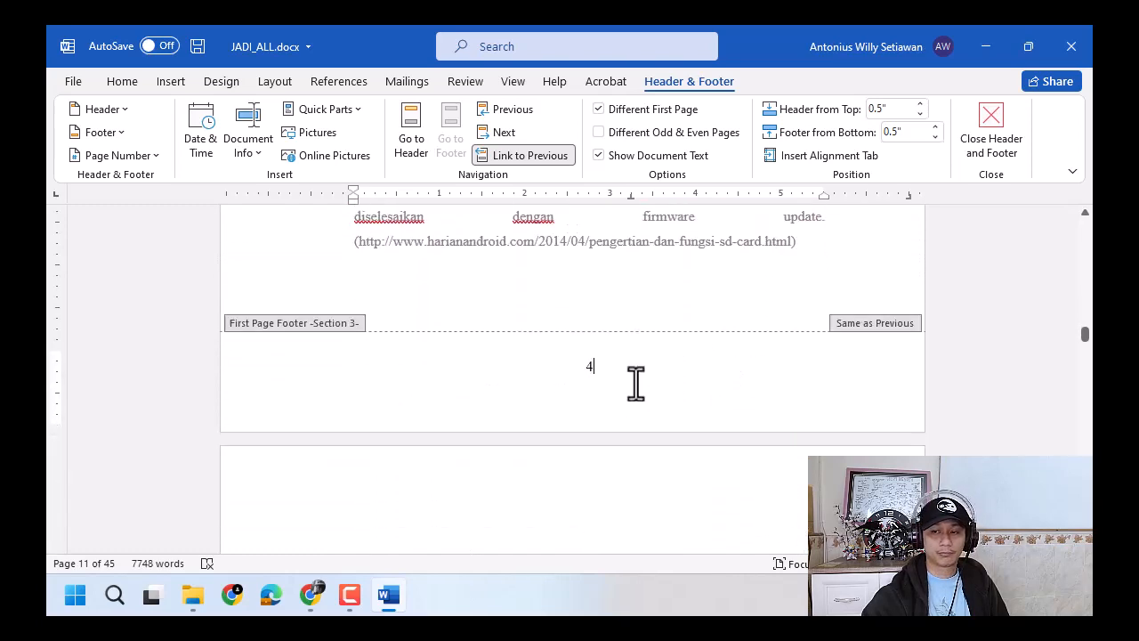
{"action": "left_click", "coordinate": [618, 382]}
Step: Review the header page numbers on the remaining BAB II pages up to the BAB III heading
{"action": "scroll", "coordinate": [739, 316], "scroll_direction": "down", "scroll_amount": 12}
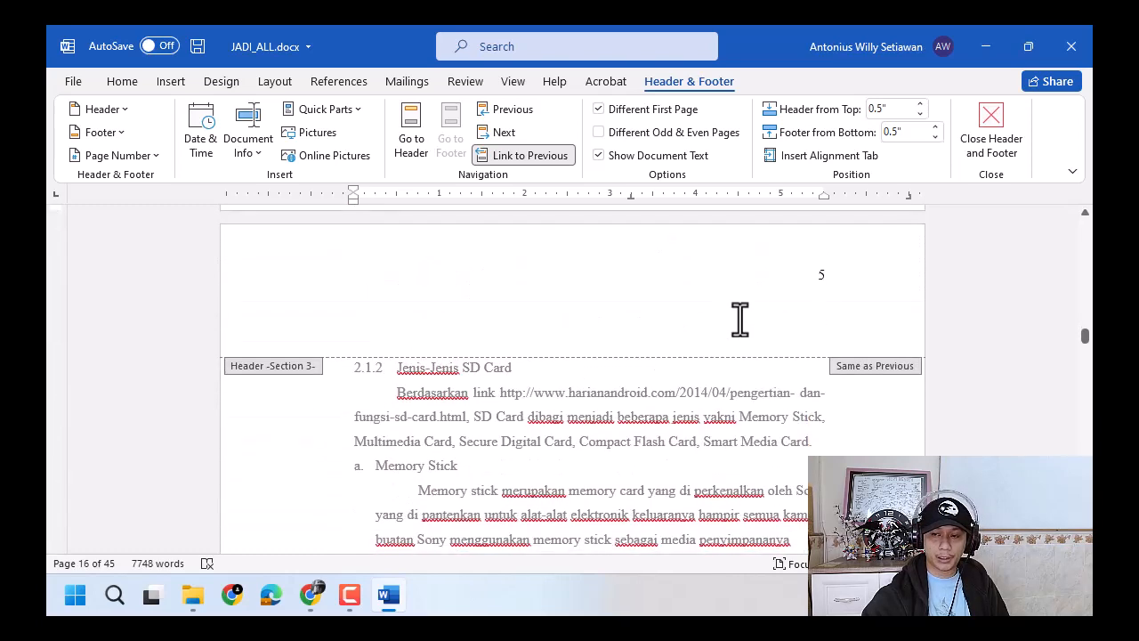
{"action": "scroll", "coordinate": [739, 321], "scroll_direction": "down", "scroll_amount": 15}
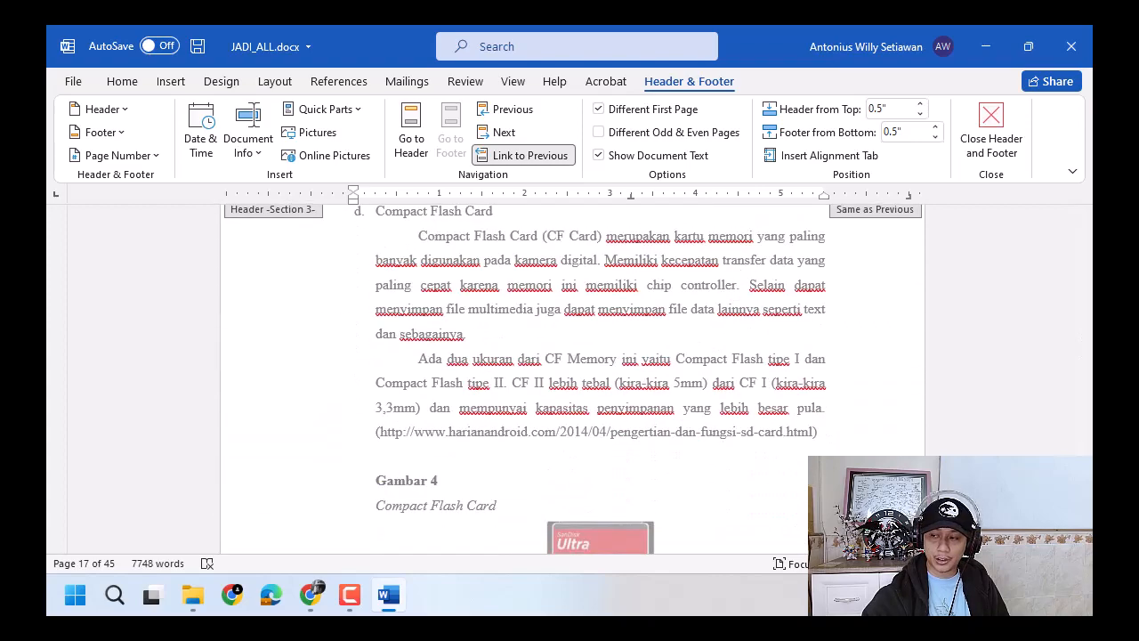
{"action": "scroll", "coordinate": [740, 320], "scroll_direction": "down", "scroll_amount": 15}
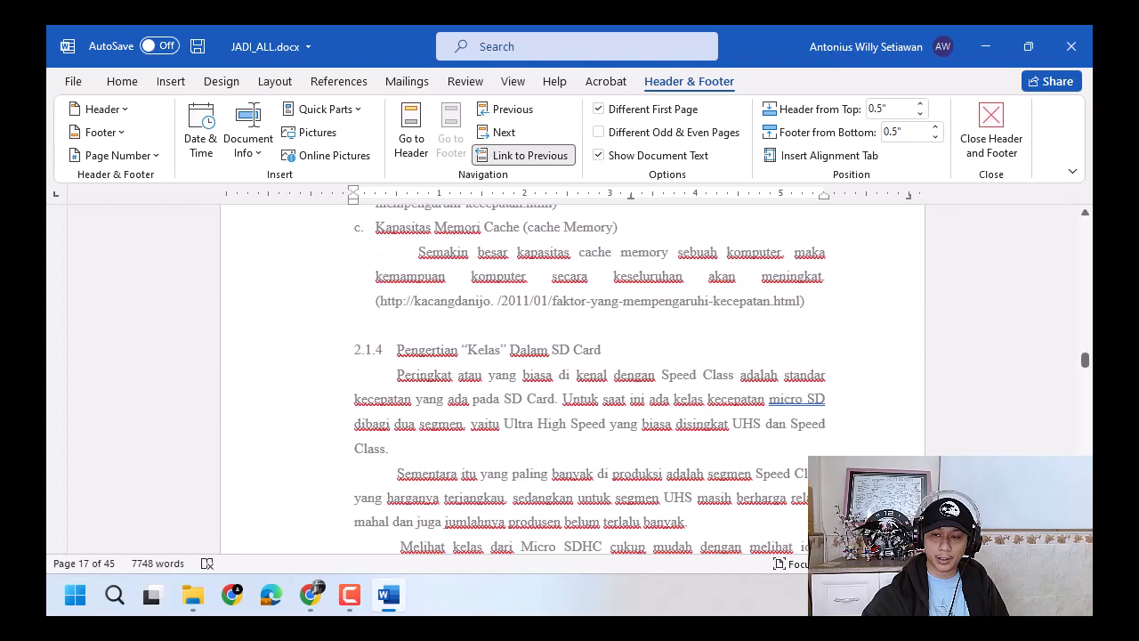
{"action": "scroll", "coordinate": [886, 400], "scroll_direction": "up", "scroll_amount": 5}
{"action": "scroll", "coordinate": [885, 400], "scroll_direction": "down", "scroll_amount": 4}
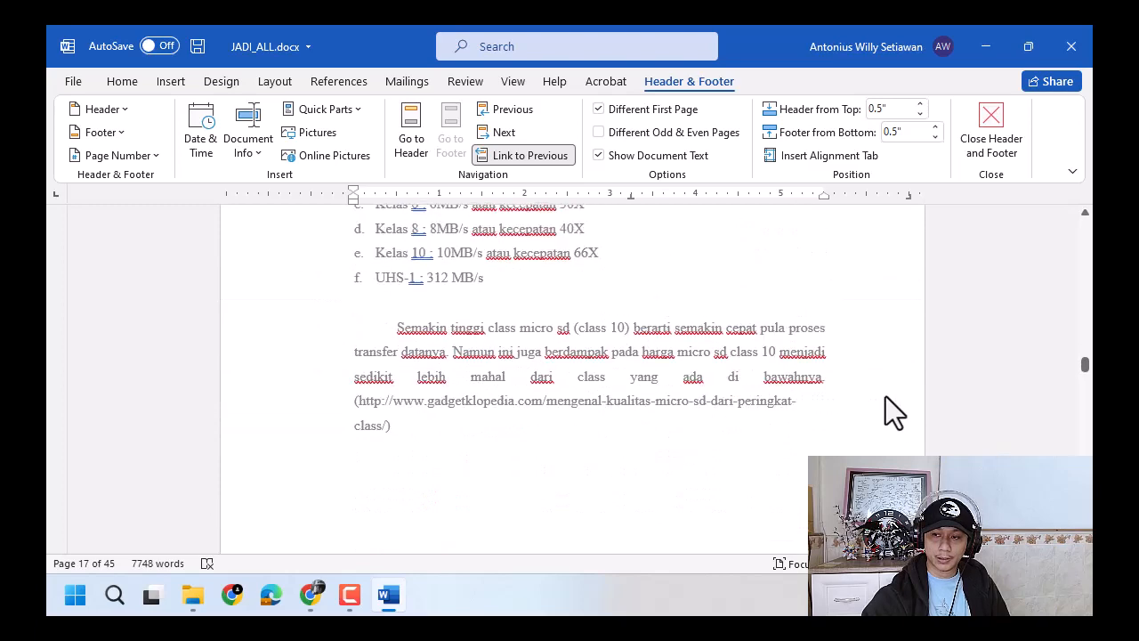
{"action": "scroll", "coordinate": [811, 249], "scroll_direction": "down", "scroll_amount": 12}
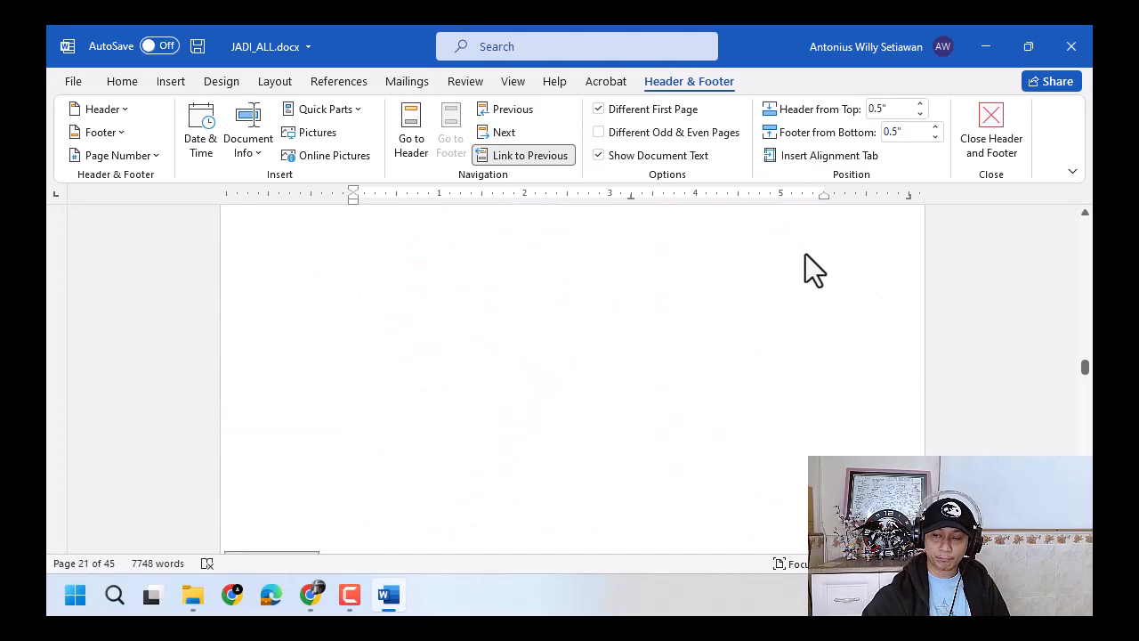
{"action": "scroll", "coordinate": [801, 263], "scroll_direction": "down", "scroll_amount": 6}
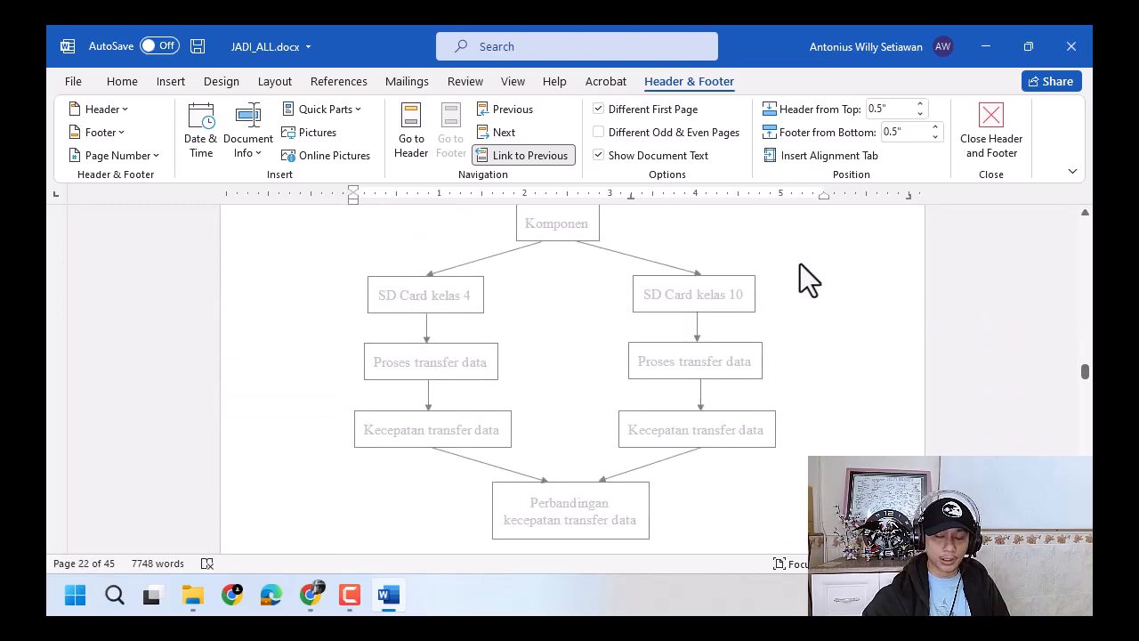
{"action": "scroll", "coordinate": [799, 264], "scroll_direction": "down", "scroll_amount": 8}
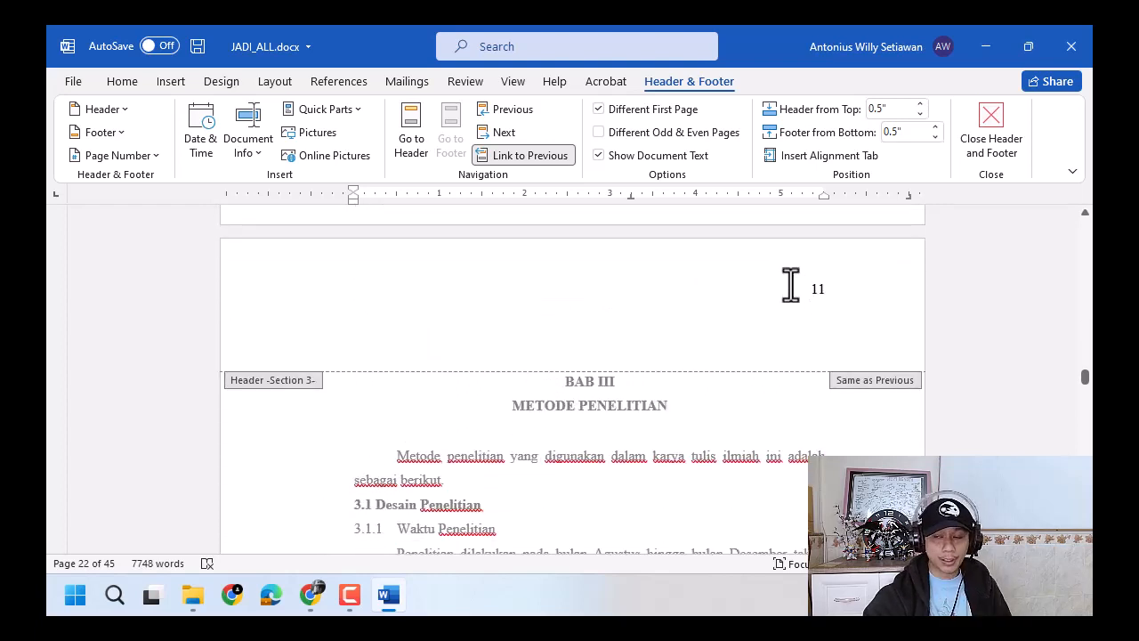
Step: Leave header editing and insert a Next Page section break directly before the BAB III heading
{"action": "double_click", "coordinate": [556, 386]}
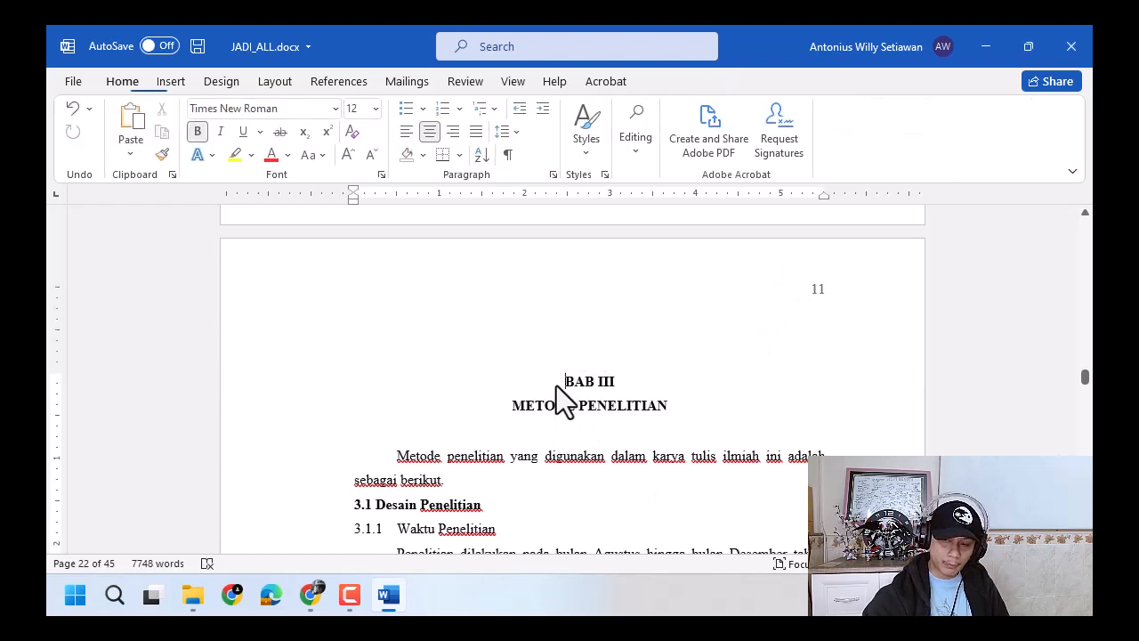
{"action": "left_click", "coordinate": [556, 385]}
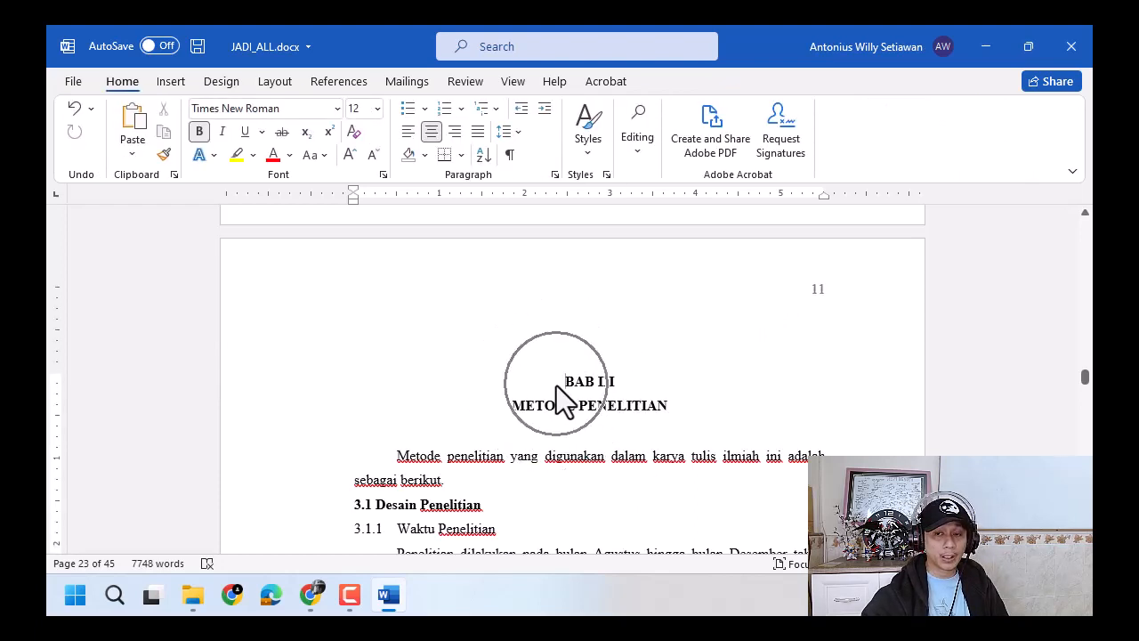
{"action": "left_click", "coordinate": [266, 87]}
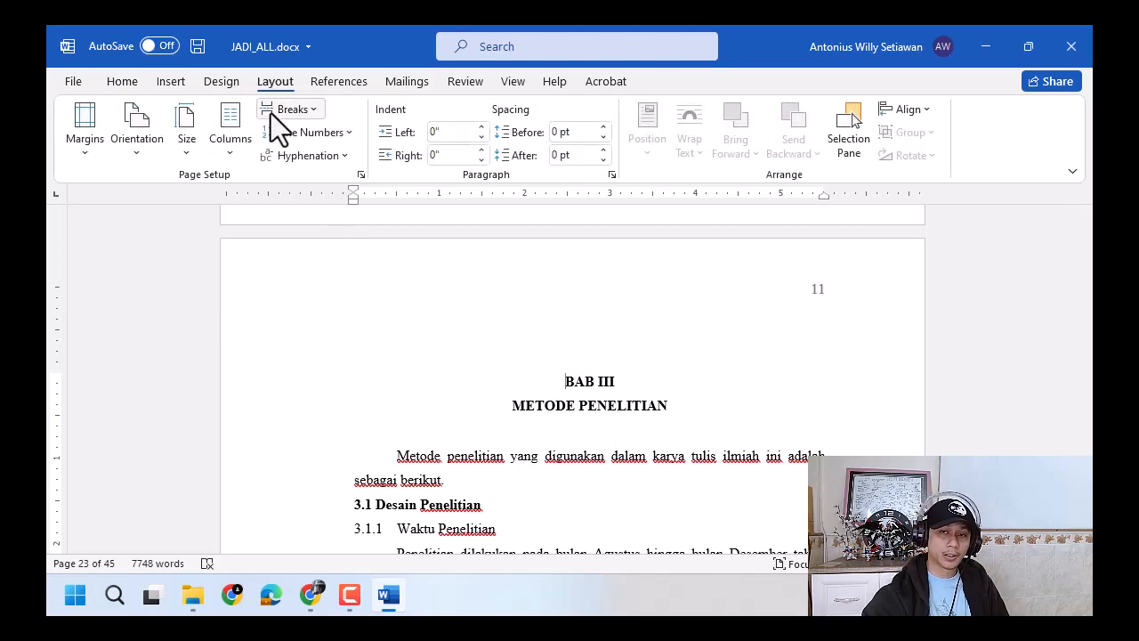
{"action": "left_click", "coordinate": [276, 111]}
{"action": "left_click", "coordinate": [375, 372]}
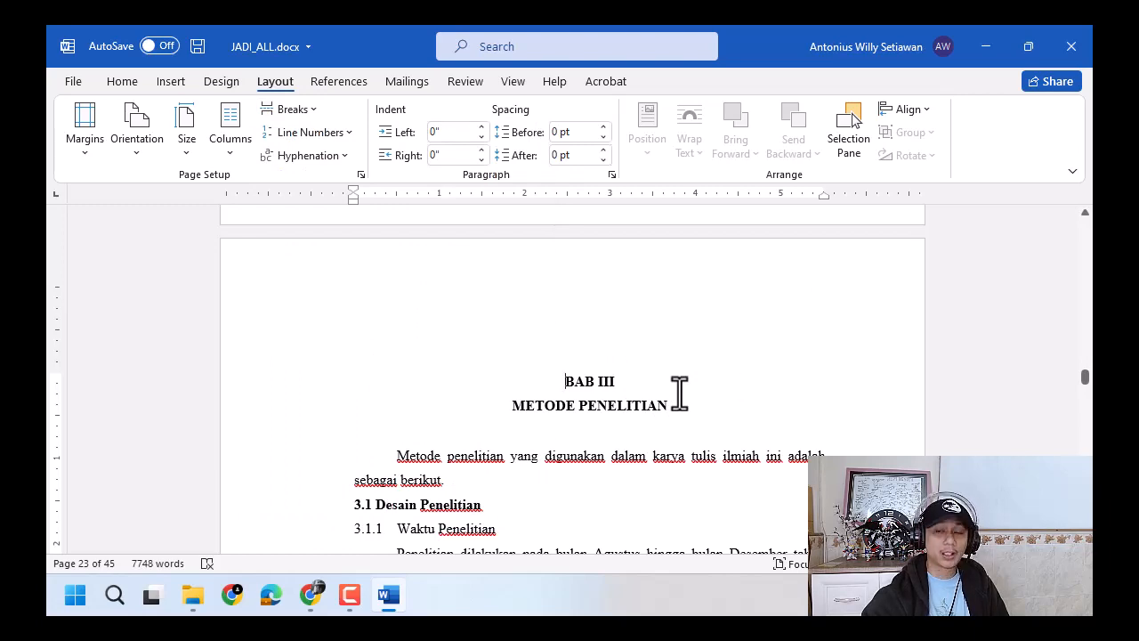
Step: Check the header and the centred footer page number on the first page of BAB III
{"action": "scroll", "coordinate": [679, 392], "scroll_direction": "down", "scroll_amount": 8}
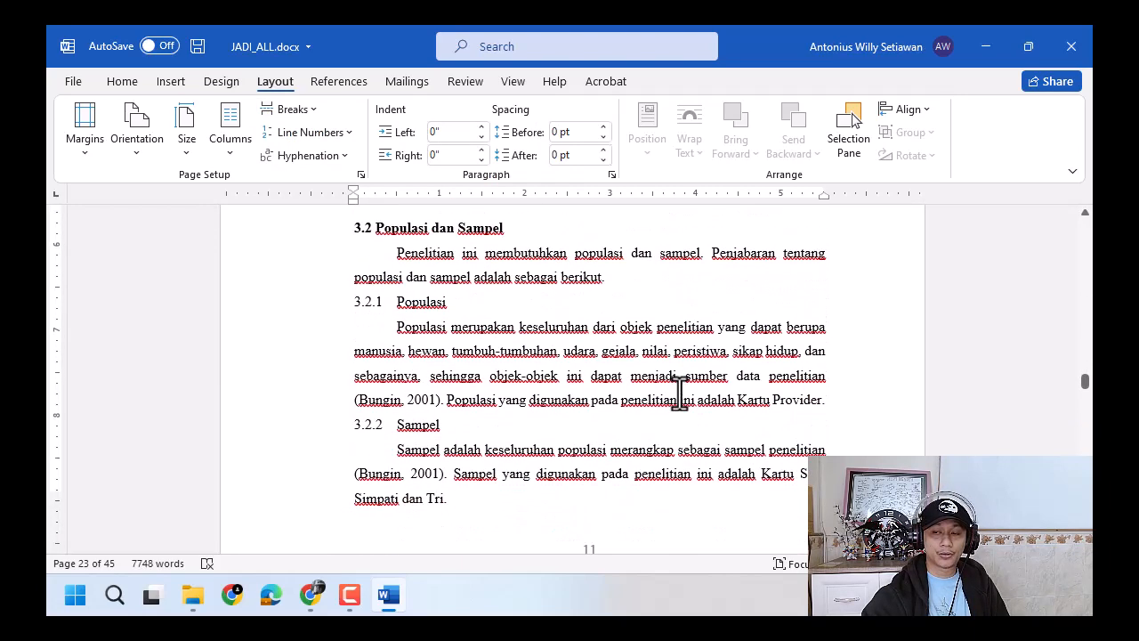
{"action": "scroll", "coordinate": [679, 392], "scroll_direction": "down", "scroll_amount": 3}
{"action": "left_click", "coordinate": [593, 407]}
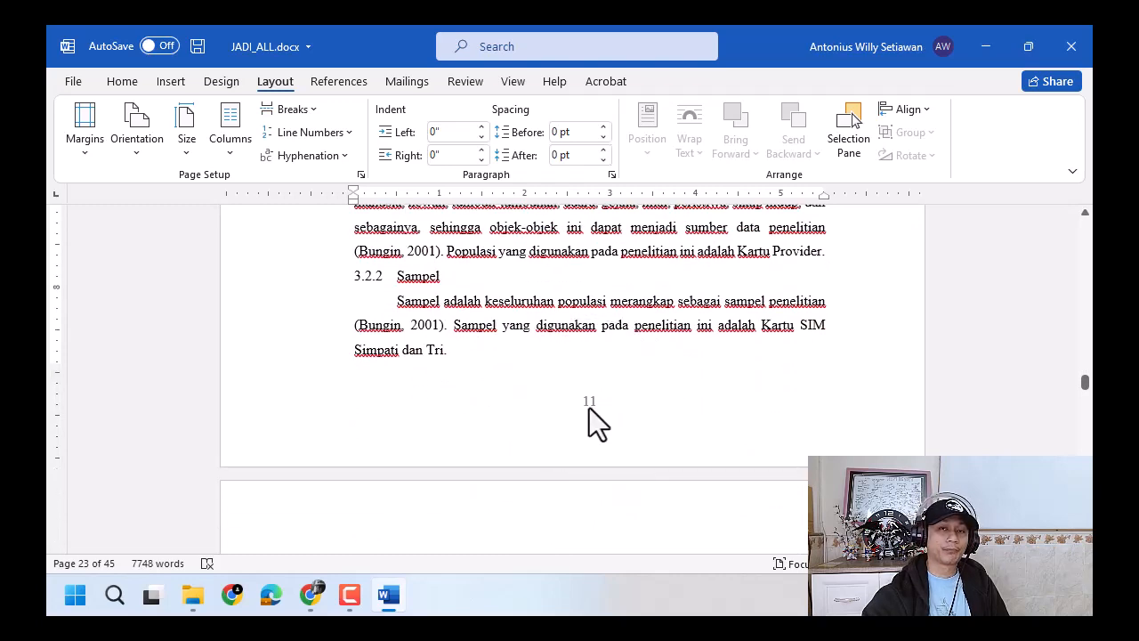
{"action": "scroll", "coordinate": [583, 408], "scroll_direction": "up", "scroll_amount": 10}
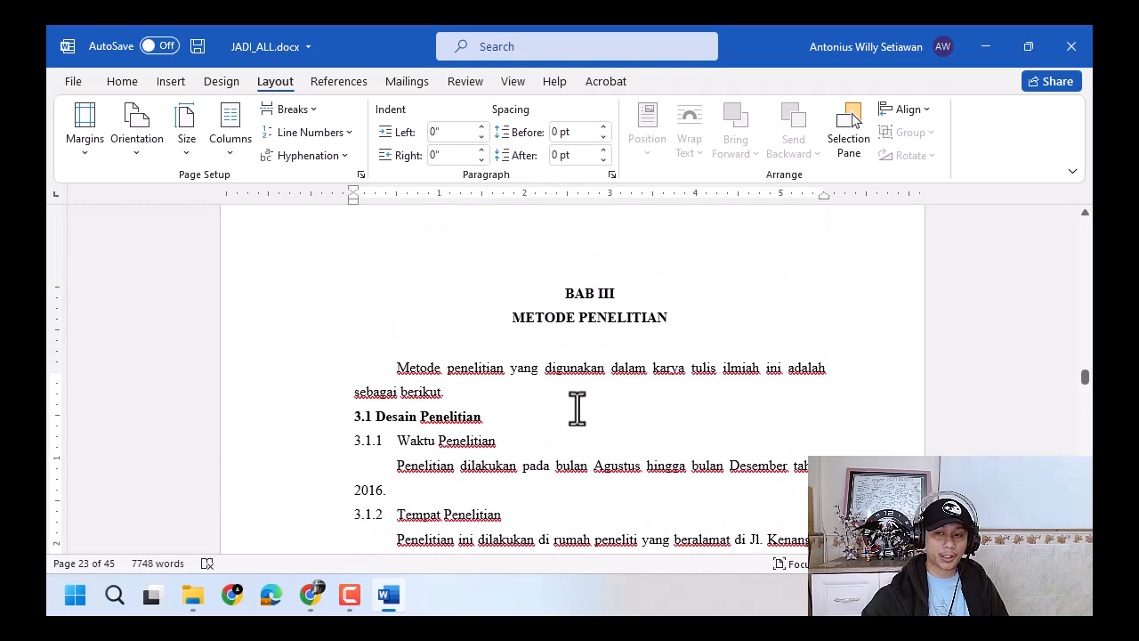
{"action": "scroll", "coordinate": [576, 408], "scroll_direction": "up", "scroll_amount": 1}
{"action": "scroll", "coordinate": [577, 408], "scroll_direction": "down", "scroll_amount": 10}
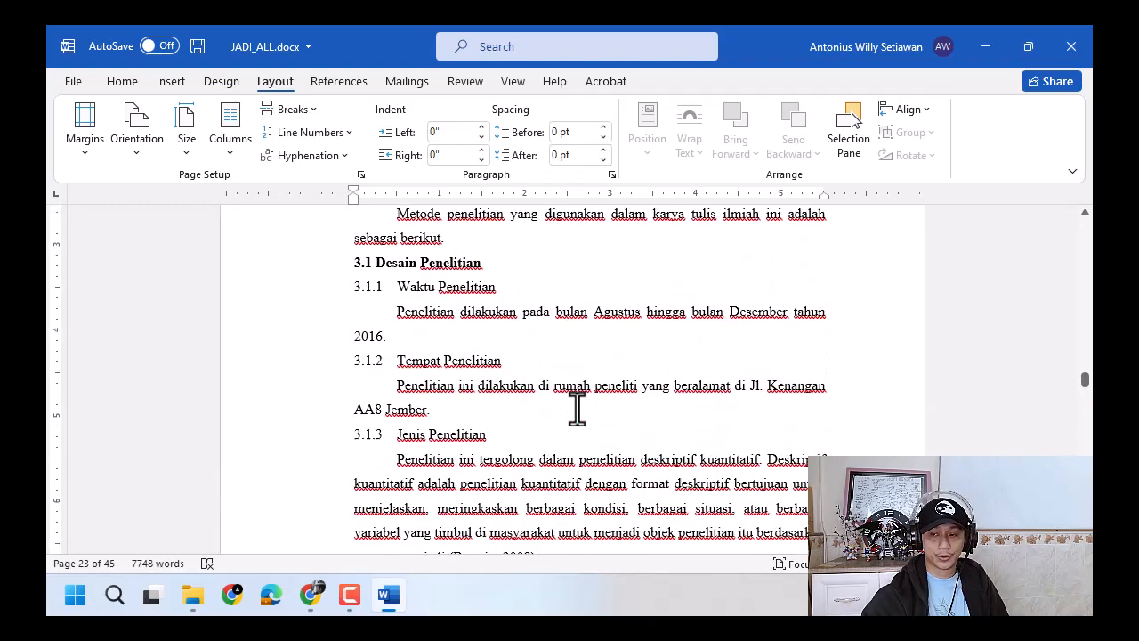
{"action": "left_click", "coordinate": [581, 372]}
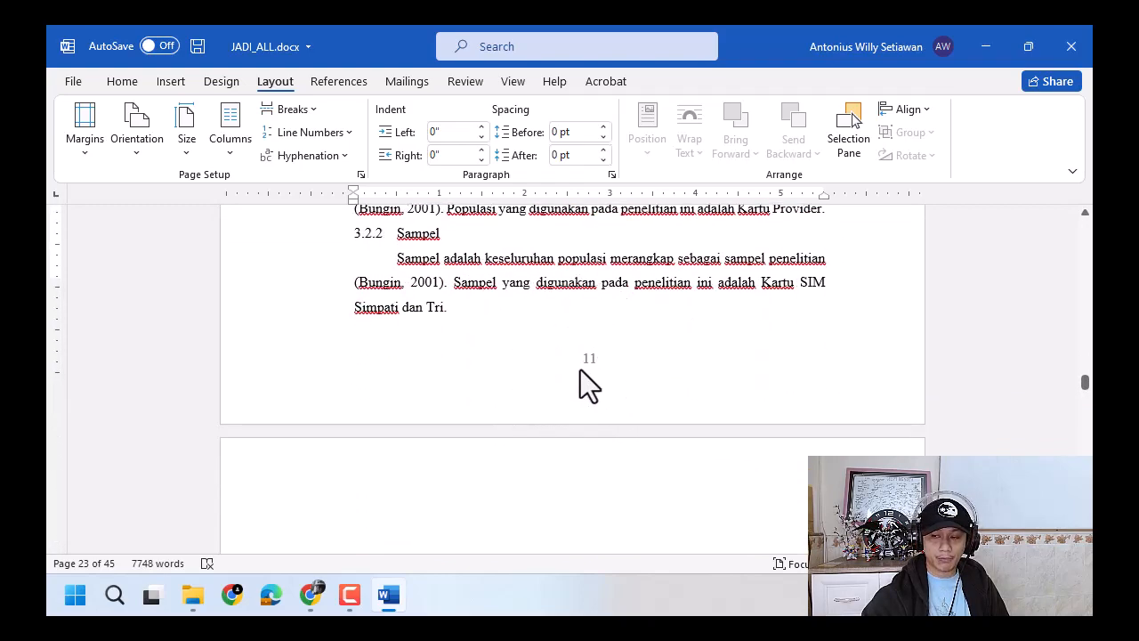
Step: Insert a Next Page section break directly before the BAB IV heading
{"action": "scroll", "coordinate": [805, 351], "scroll_direction": "down", "scroll_amount": 8}
{"action": "scroll", "coordinate": [785, 342], "scroll_direction": "down", "scroll_amount": 15}
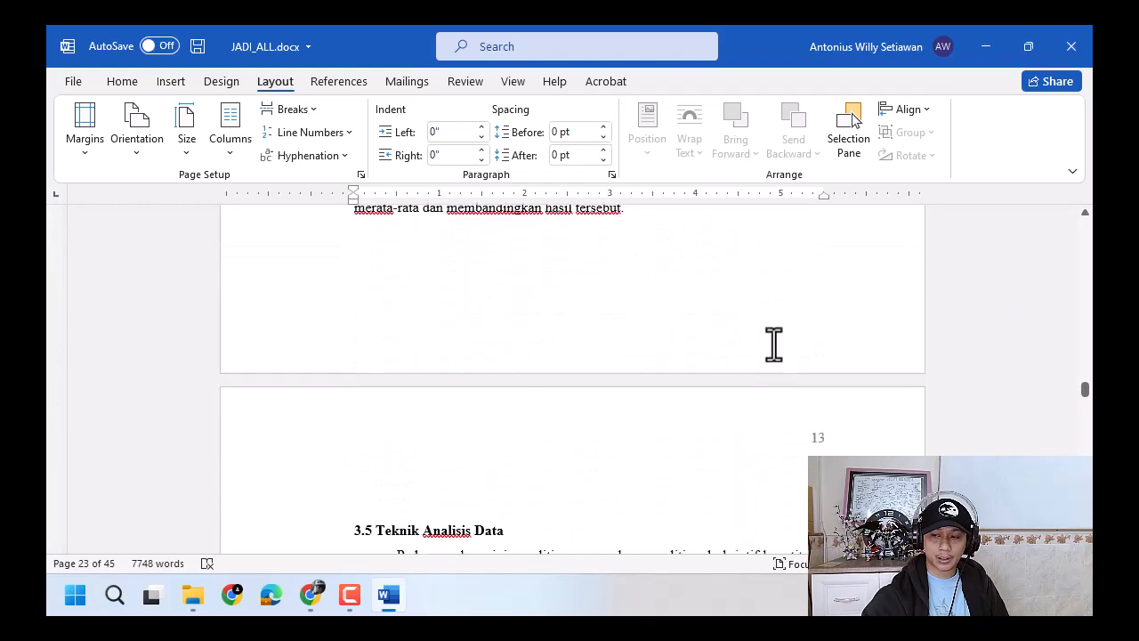
{"action": "scroll", "coordinate": [774, 356], "scroll_direction": "down", "scroll_amount": 3}
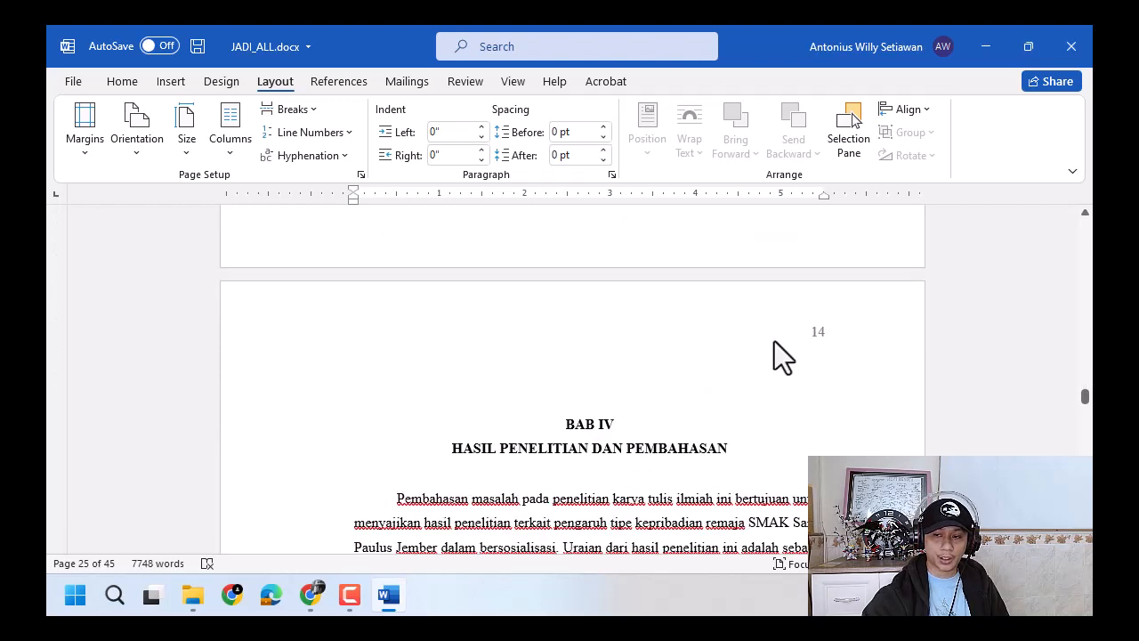
{"action": "left_click", "coordinate": [553, 426]}
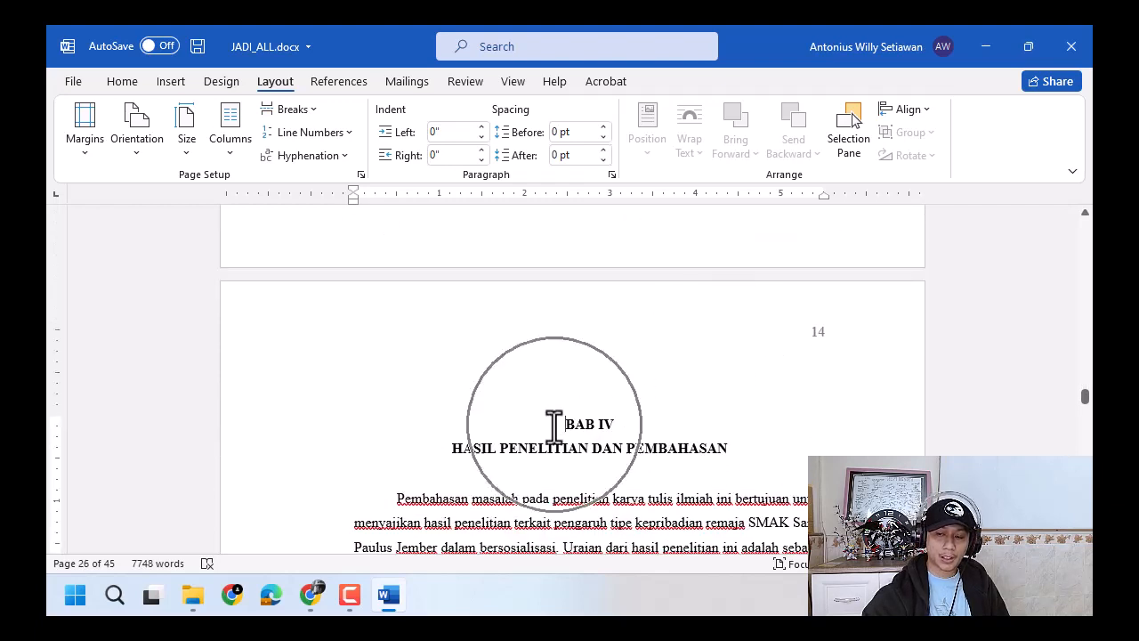
{"action": "left_click", "coordinate": [277, 110]}
{"action": "left_click", "coordinate": [385, 373]}
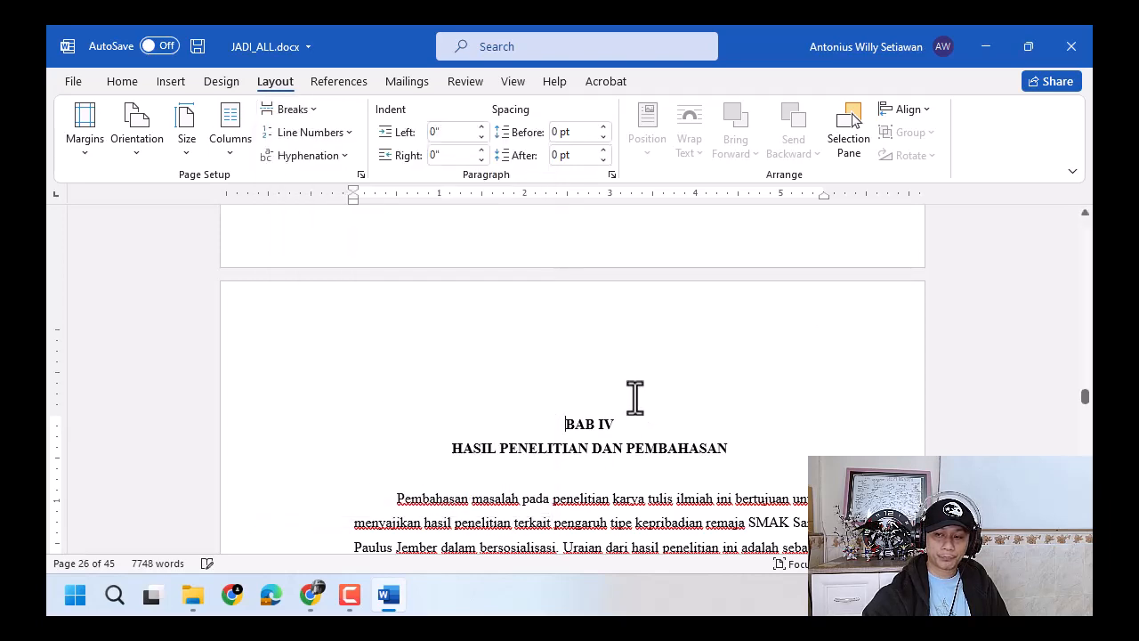
Step: Insert a Next Page section break directly before the BAB V heading
{"action": "scroll", "coordinate": [634, 396], "scroll_direction": "down", "scroll_amount": 10}
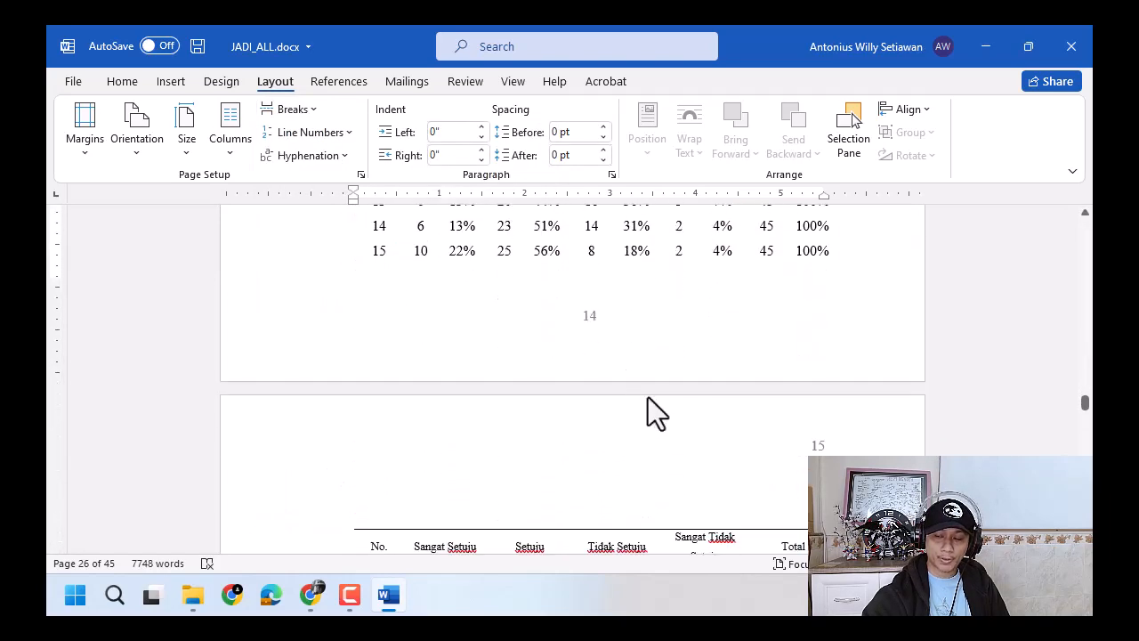
{"action": "scroll", "coordinate": [572, 378], "scroll_direction": "down", "scroll_amount": 15}
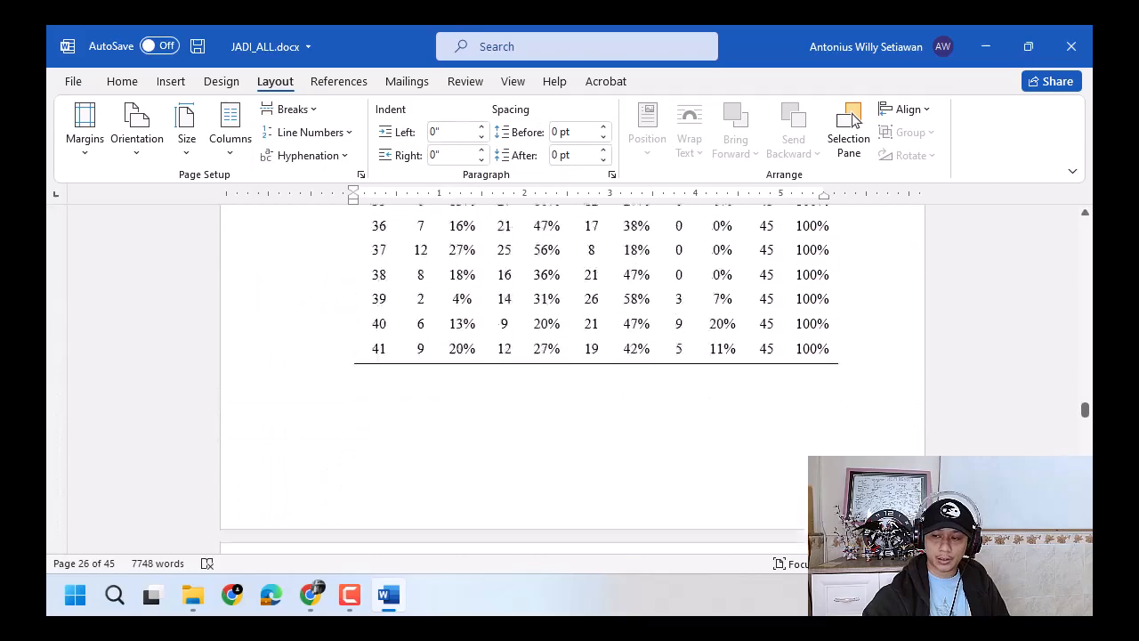
{"action": "scroll", "coordinate": [572, 378], "scroll_direction": "down", "scroll_amount": 20}
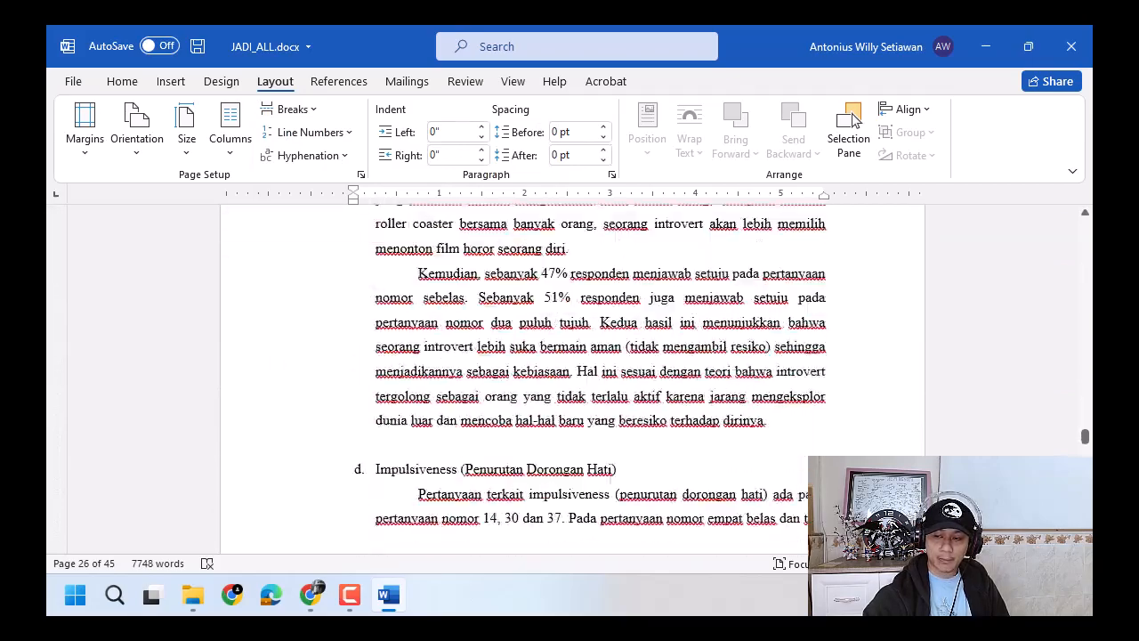
{"action": "scroll", "coordinate": [699, 405], "scroll_direction": "down", "scroll_amount": 20}
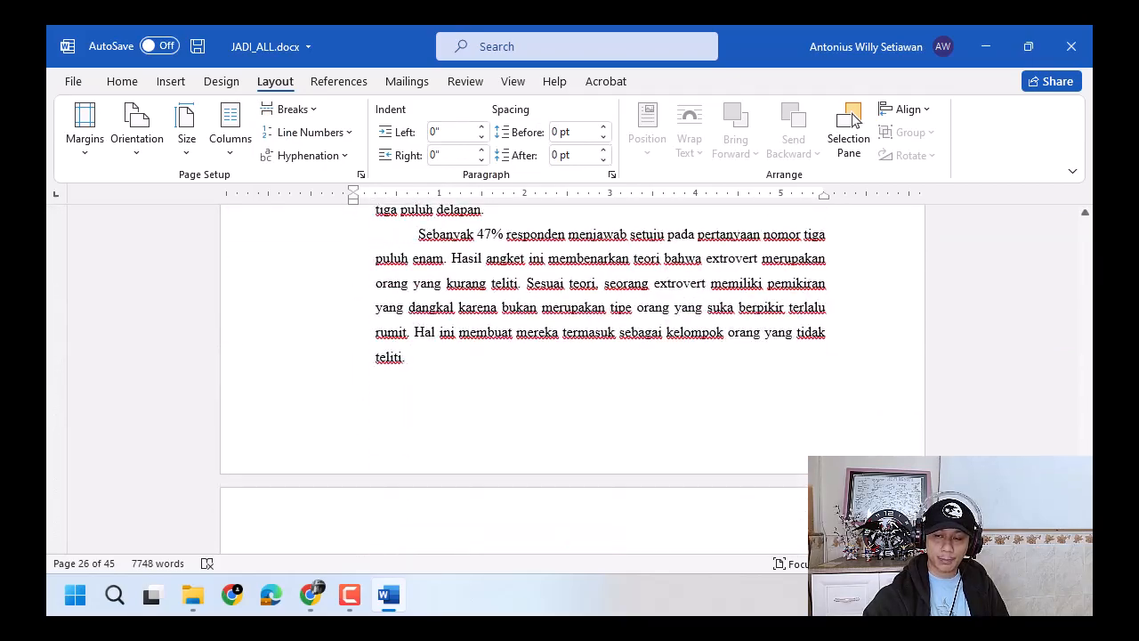
{"action": "scroll", "coordinate": [692, 406], "scroll_direction": "down", "scroll_amount": 20}
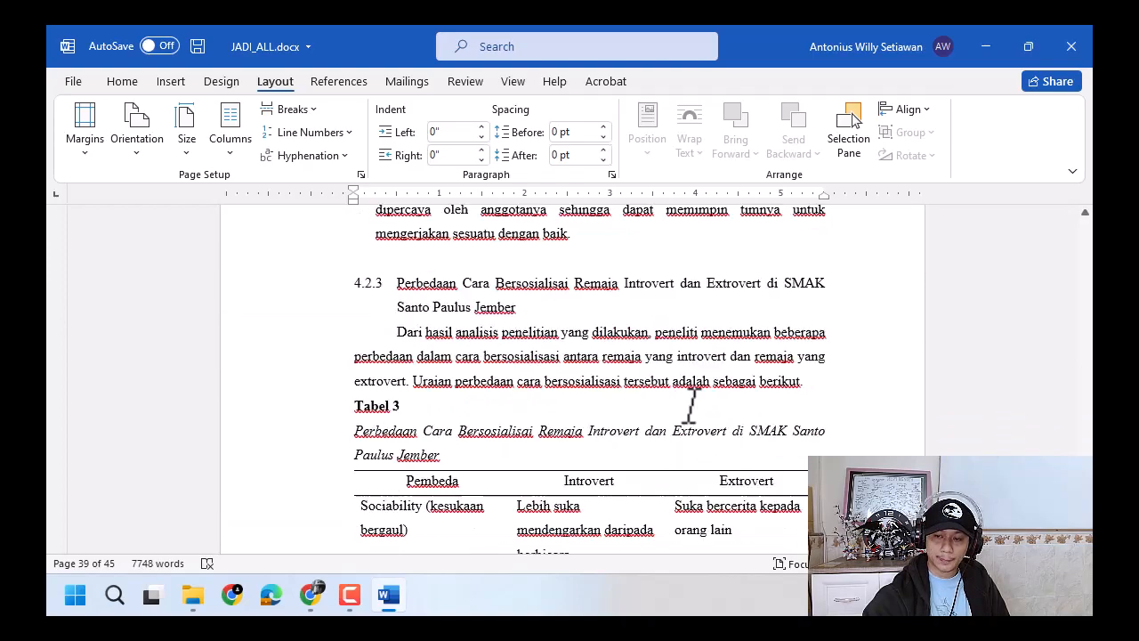
{"action": "scroll", "coordinate": [682, 412], "scroll_direction": "down", "scroll_amount": 15}
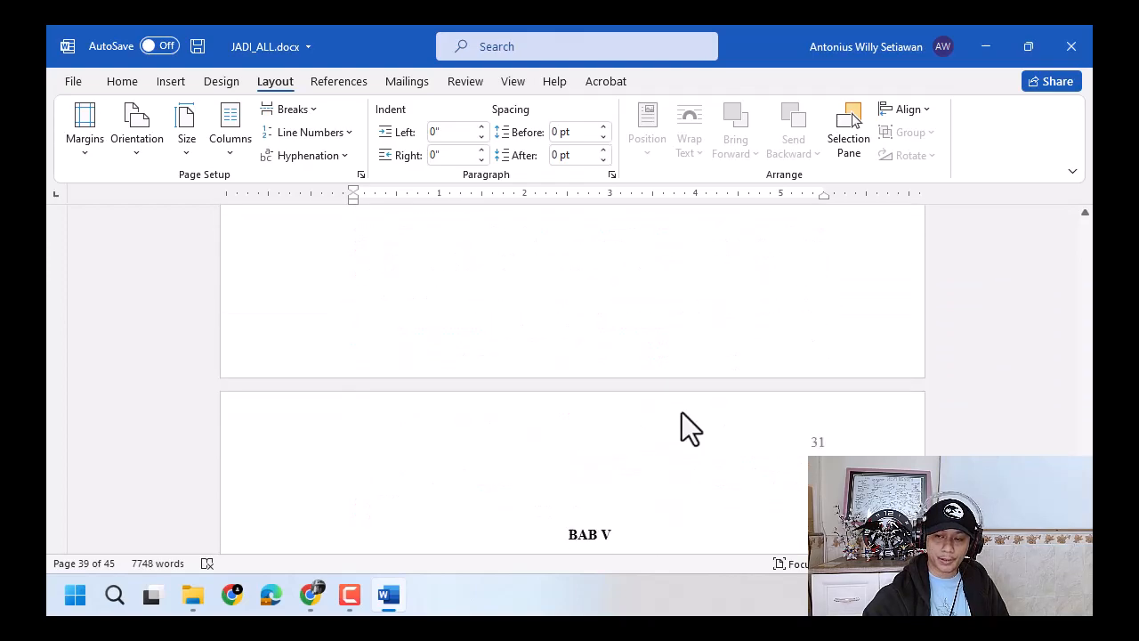
{"action": "left_click", "coordinate": [557, 379]}
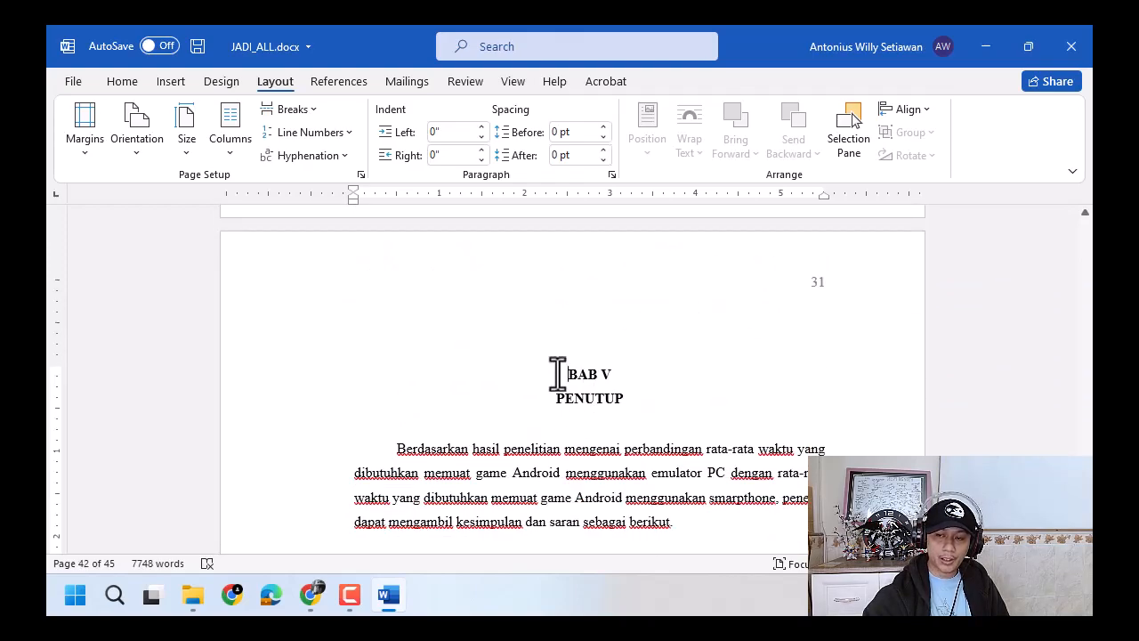
{"action": "left_click", "coordinate": [290, 108]}
{"action": "left_click", "coordinate": [372, 360]}
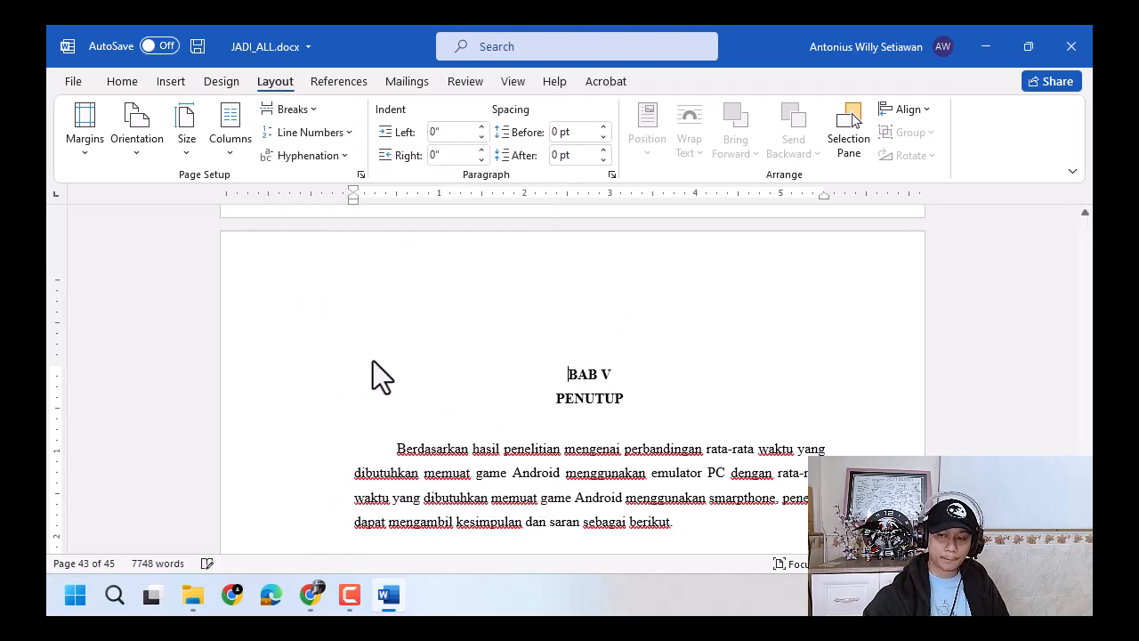
Step: Check the page numbering on the BAB V pages and on the DAFTAR PUSTAKA page
{"action": "scroll", "coordinate": [623, 363], "scroll_direction": "down", "scroll_amount": 10}
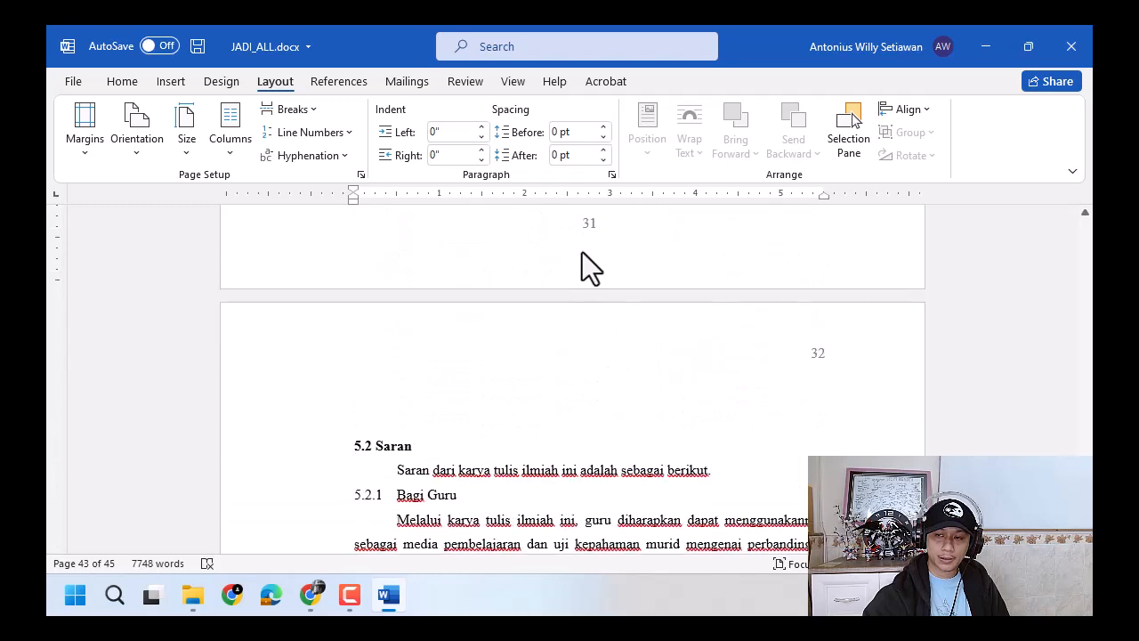
{"action": "scroll", "coordinate": [792, 350], "scroll_direction": "down", "scroll_amount": 10}
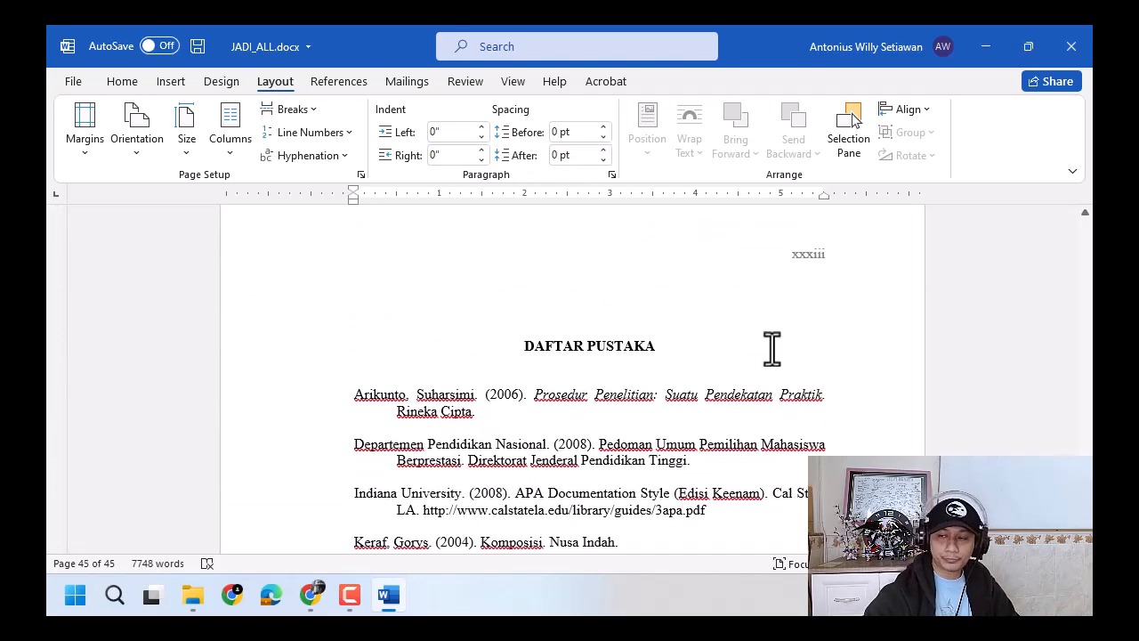
{"action": "scroll", "coordinate": [638, 305], "scroll_direction": "up", "scroll_amount": 3}
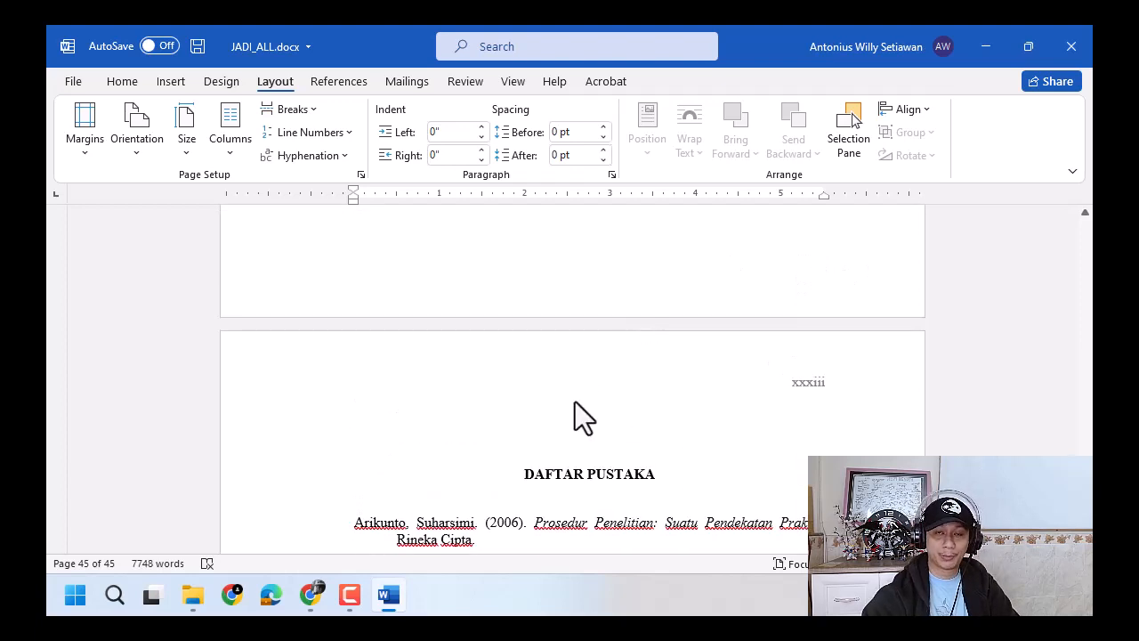
{"action": "double_click", "coordinate": [621, 326]}
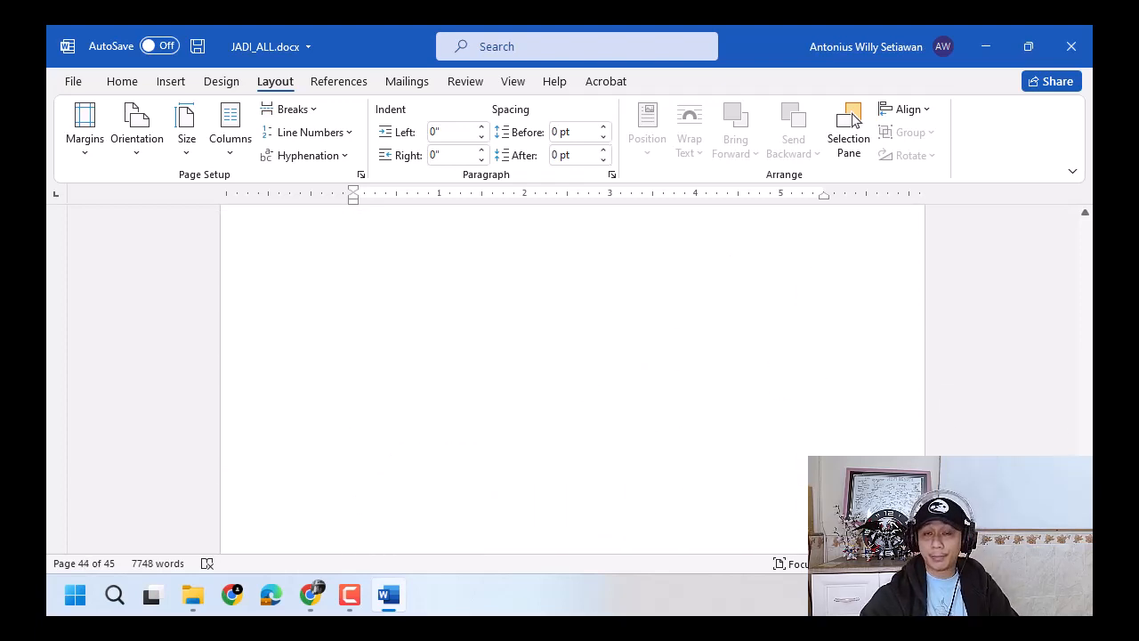
Step: Review the front matter's page numbering from the title page up to the BAB I heading
{"action": "key", "text": "ctrl+Home"}
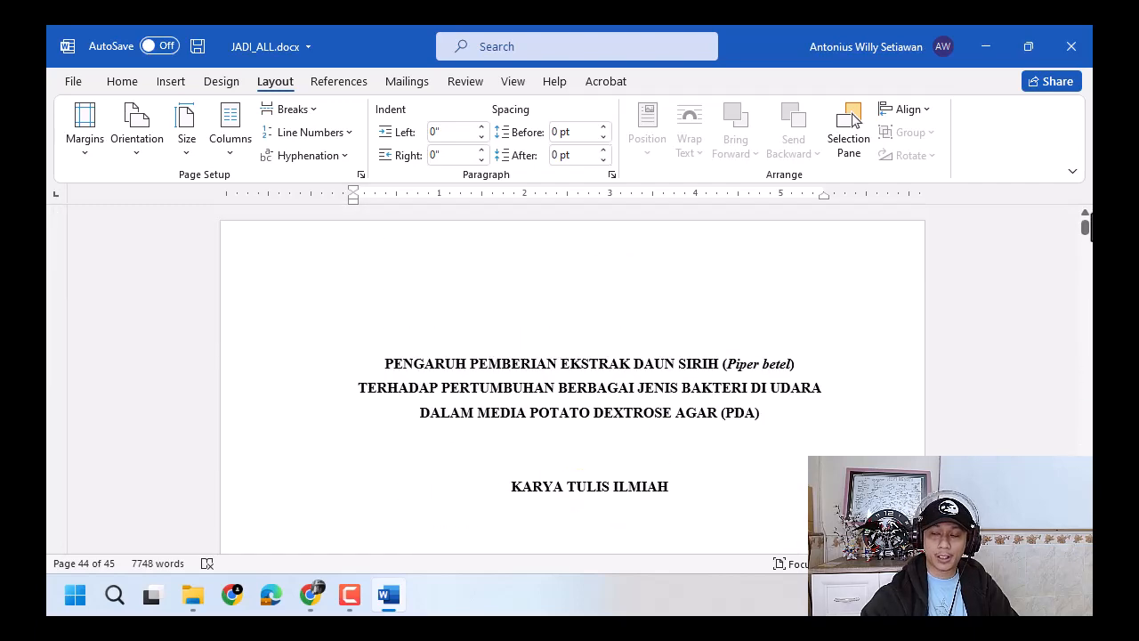
{"action": "scroll", "coordinate": [614, 338], "scroll_direction": "down", "scroll_amount": 13}
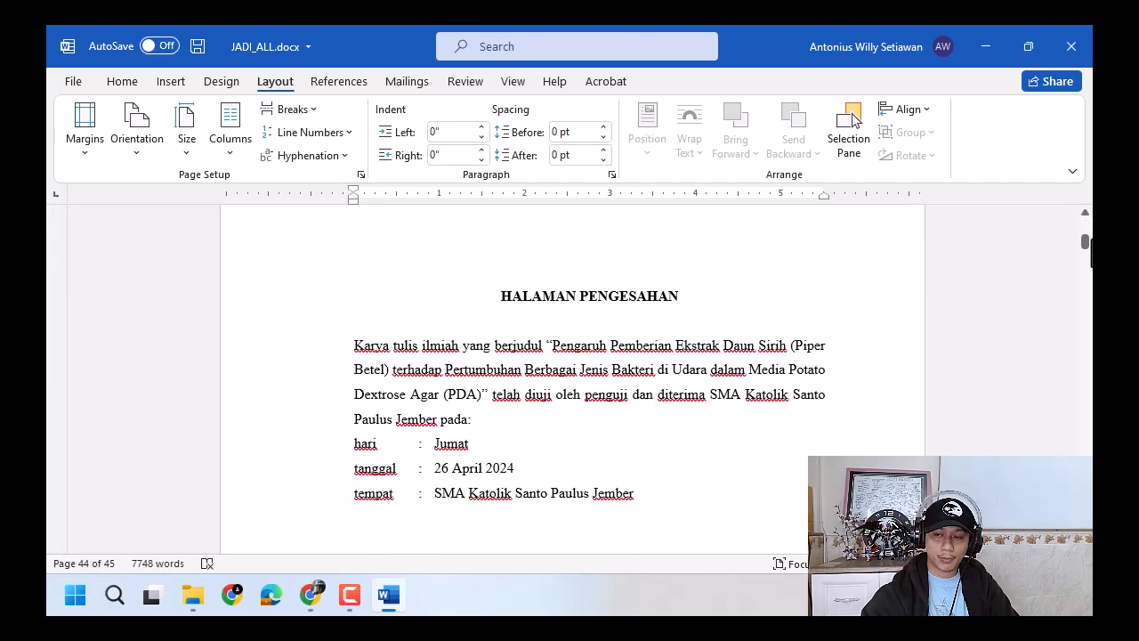
{"action": "scroll", "coordinate": [572, 378], "scroll_direction": "down", "scroll_amount": 15}
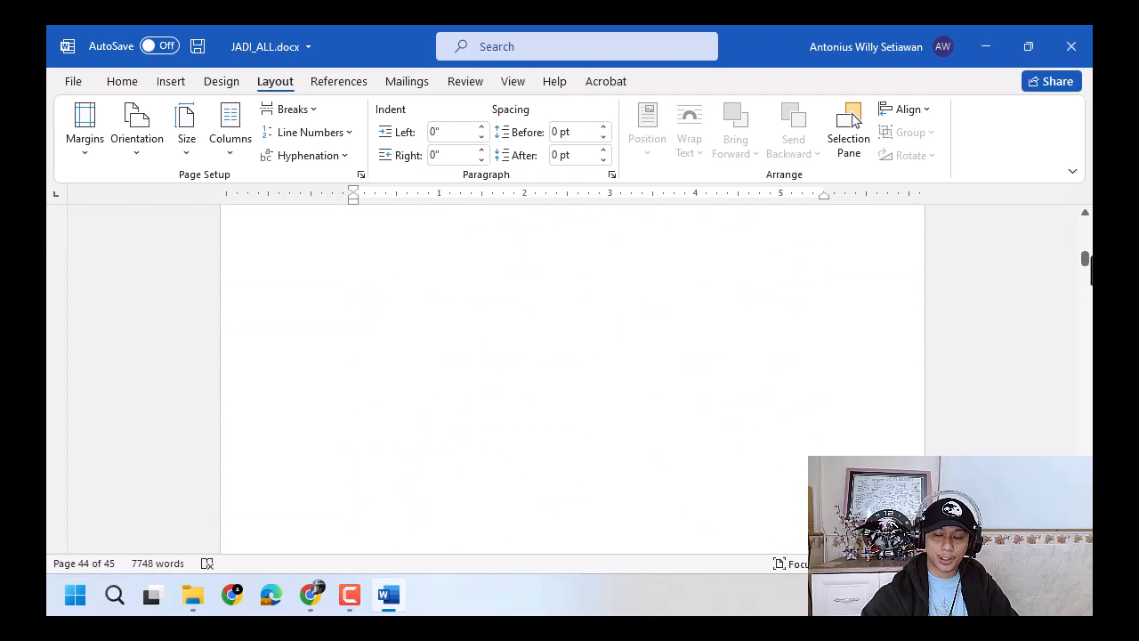
{"action": "scroll", "coordinate": [572, 378], "scroll_direction": "down", "scroll_amount": 15}
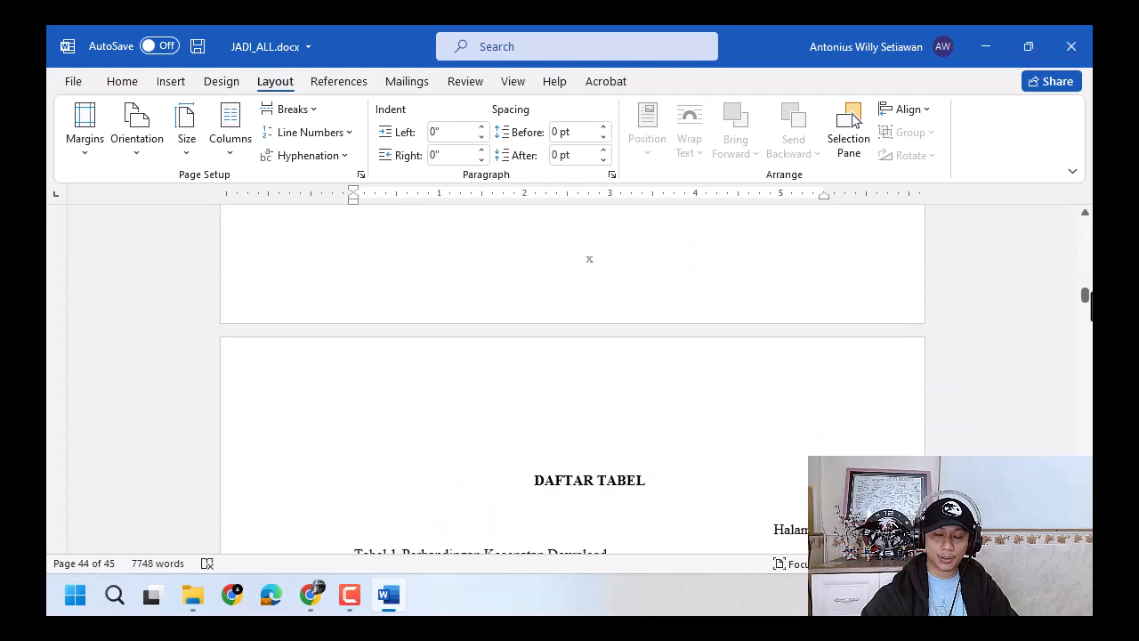
{"action": "scroll", "coordinate": [572, 378], "scroll_direction": "down", "scroll_amount": 15}
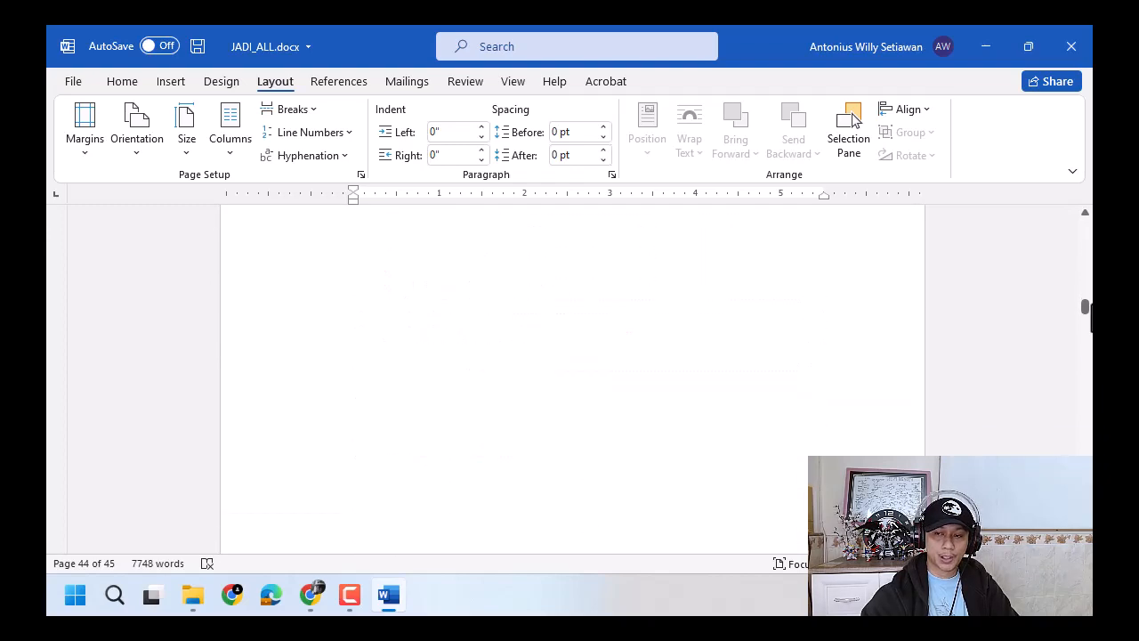
{"action": "scroll", "coordinate": [572, 379], "scroll_direction": "down", "scroll_amount": 3}
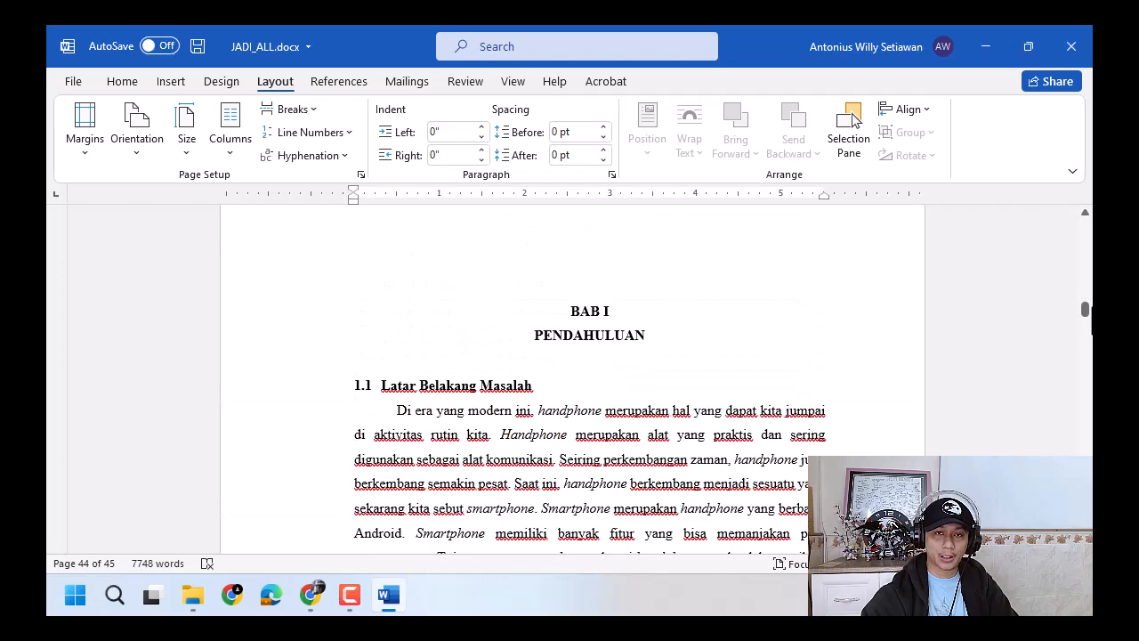
Step: Review the page numbers through BAB I and on the first page of BAB II
{"action": "scroll", "coordinate": [572, 379], "scroll_direction": "down", "scroll_amount": 8}
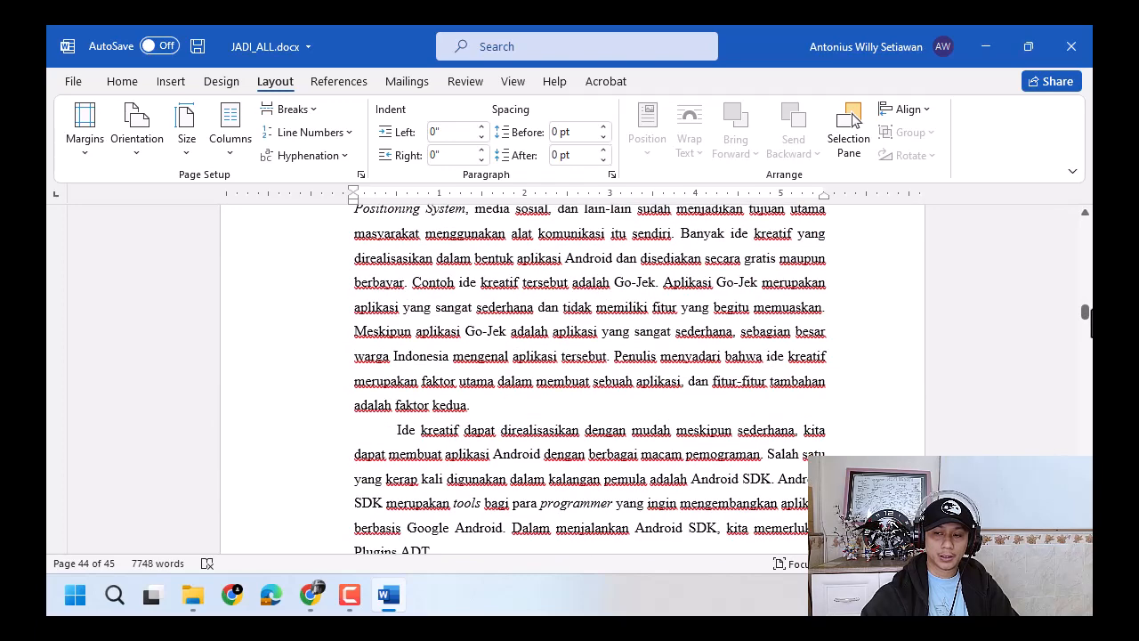
{"action": "scroll", "coordinate": [642, 374], "scroll_direction": "up", "scroll_amount": 5}
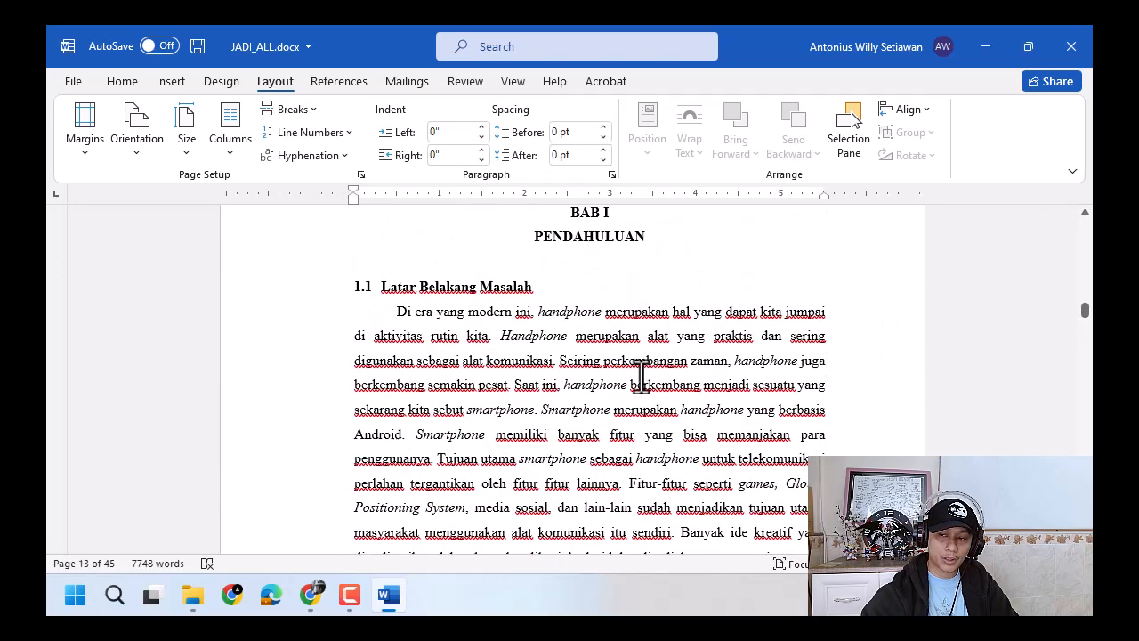
{"action": "scroll", "coordinate": [635, 368], "scroll_direction": "down", "scroll_amount": 10}
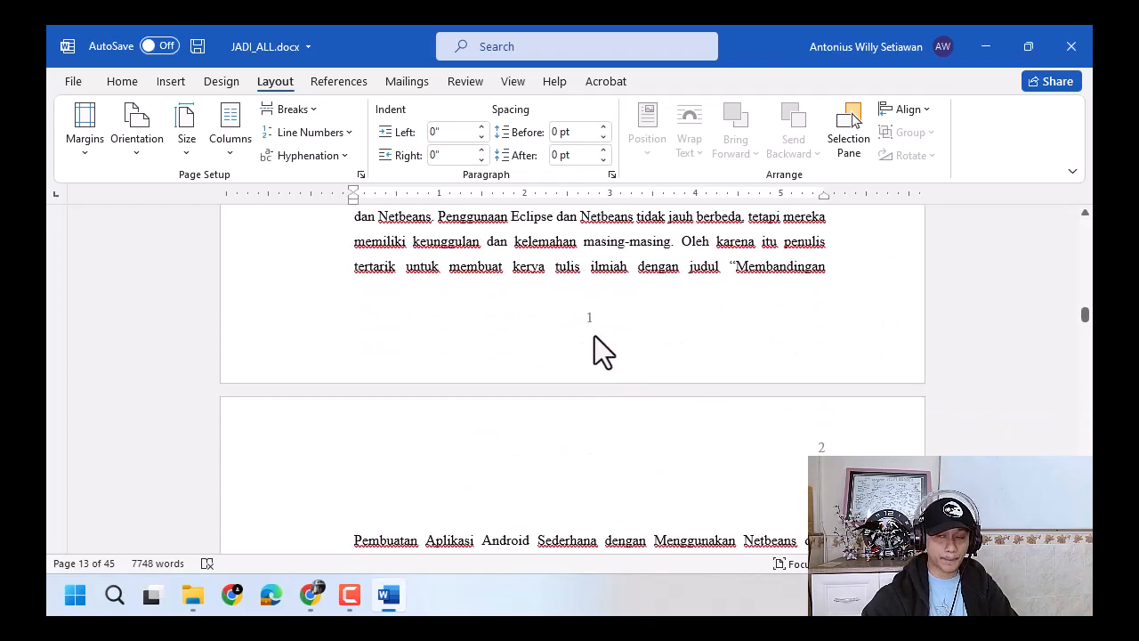
{"action": "scroll", "coordinate": [594, 335], "scroll_direction": "down", "scroll_amount": 15}
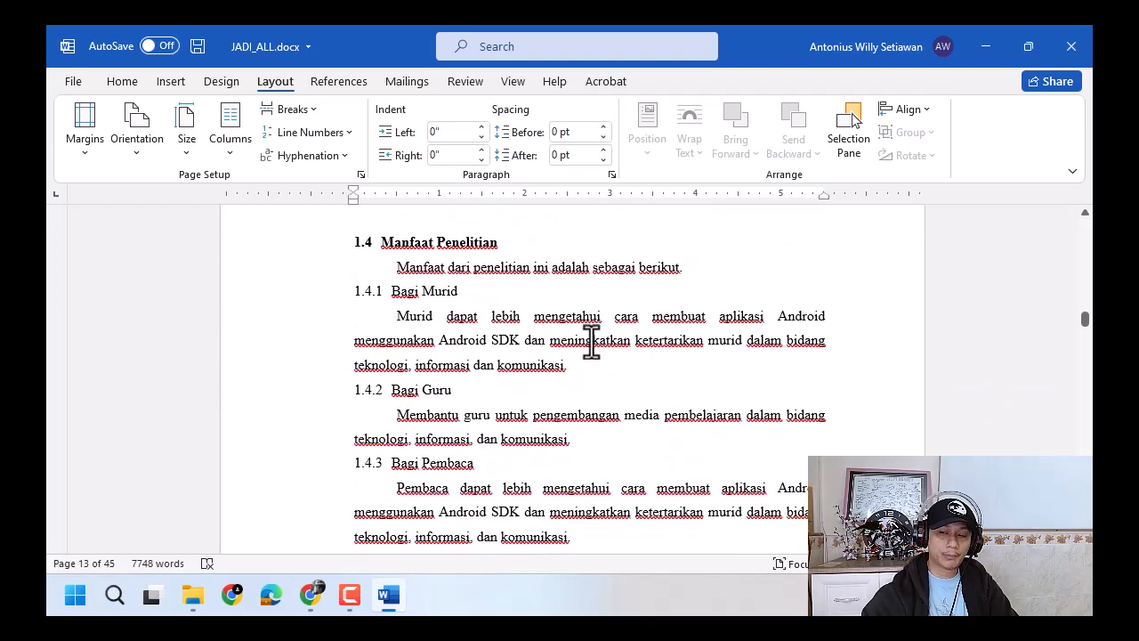
{"action": "scroll", "coordinate": [590, 346], "scroll_direction": "down", "scroll_amount": 15}
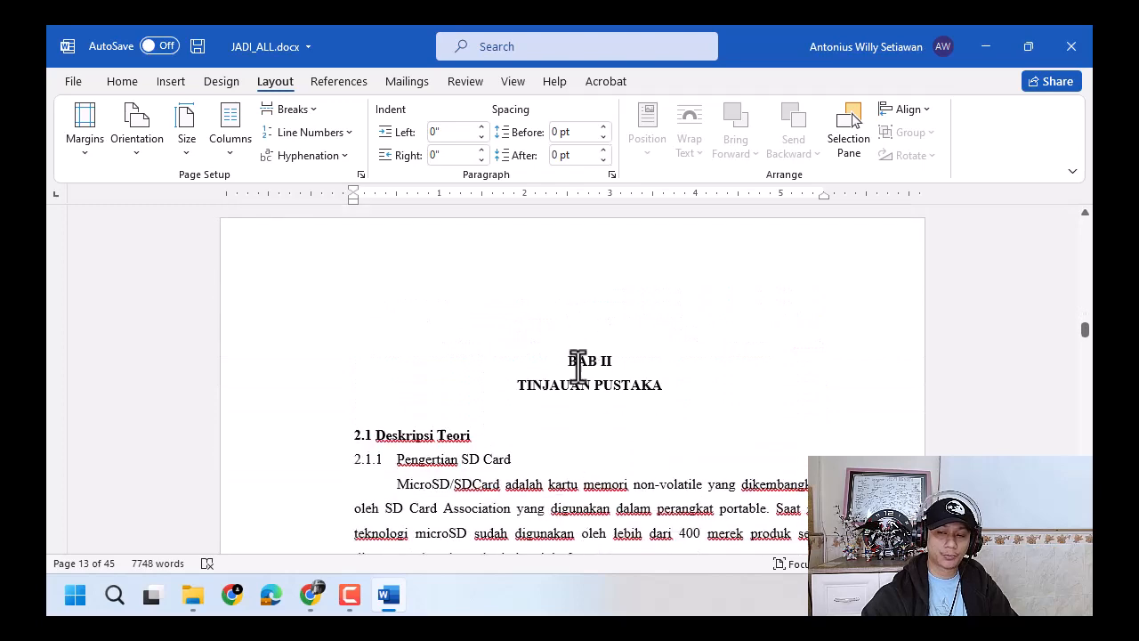
{"action": "left_click", "coordinate": [547, 255]}
{"action": "scroll", "coordinate": [552, 254], "scroll_direction": "down", "scroll_amount": 12}
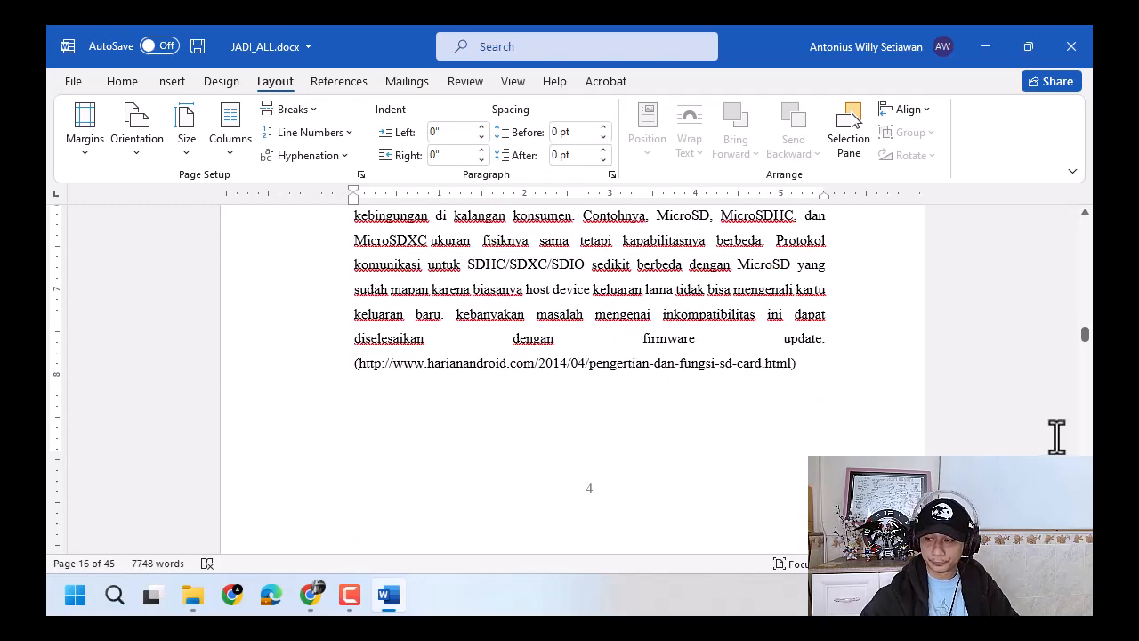
Step: Unlink both the header and the footer of the DAFTAR PUSTAKA section from the previous section
{"action": "left_click_drag", "start_coordinate": [1087, 341], "coordinate": [1087, 448]}
{"action": "left_click", "coordinate": [529, 336]}
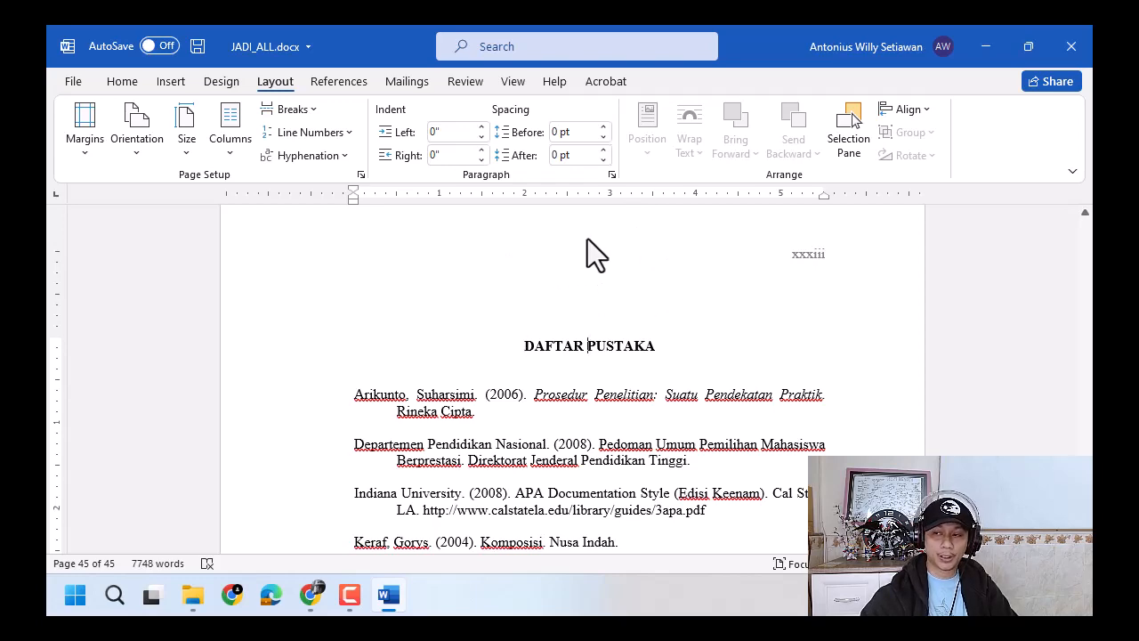
{"action": "double_click", "coordinate": [587, 239]}
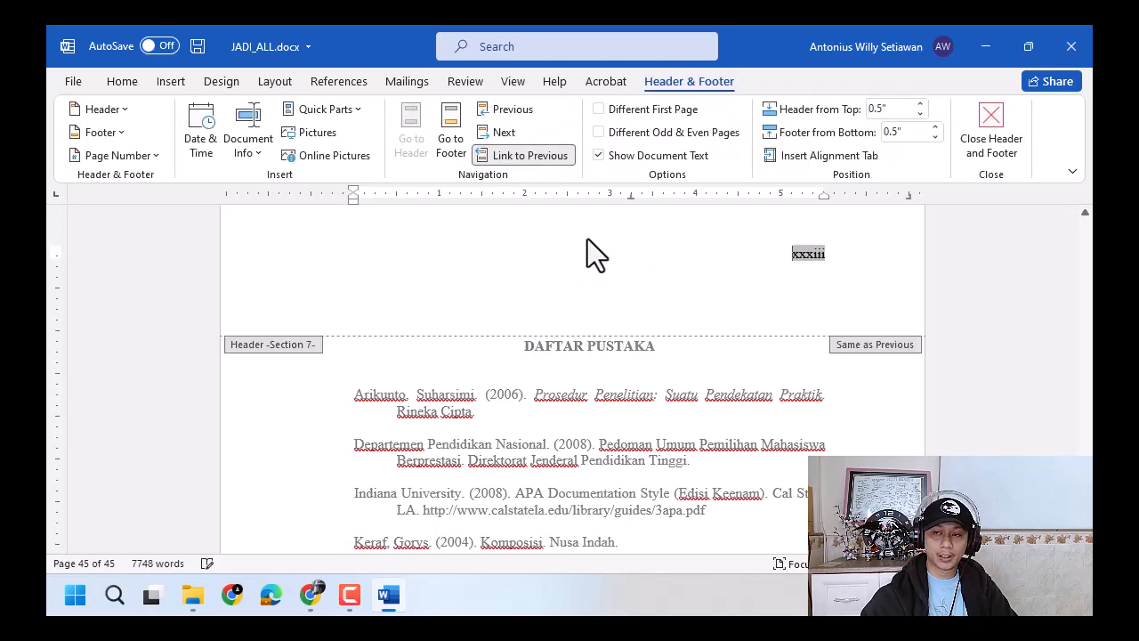
{"action": "left_click", "coordinate": [517, 159]}
{"action": "scroll", "coordinate": [604, 285], "scroll_direction": "down", "scroll_amount": 10}
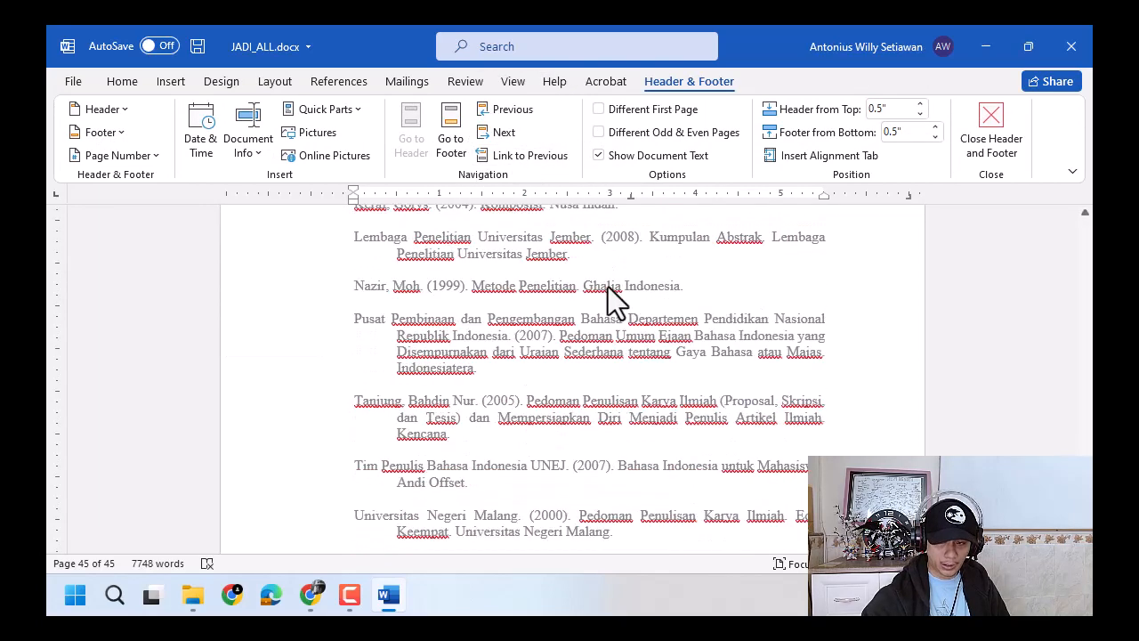
{"action": "left_click", "coordinate": [581, 525]}
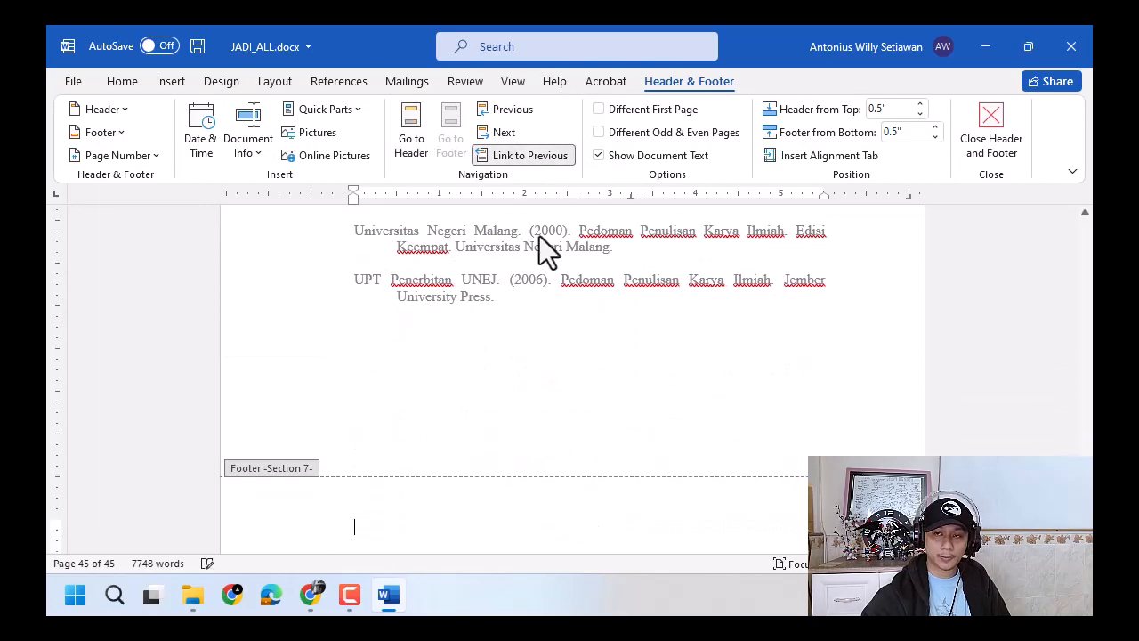
{"action": "scroll", "coordinate": [694, 310], "scroll_direction": "up", "scroll_amount": 10}
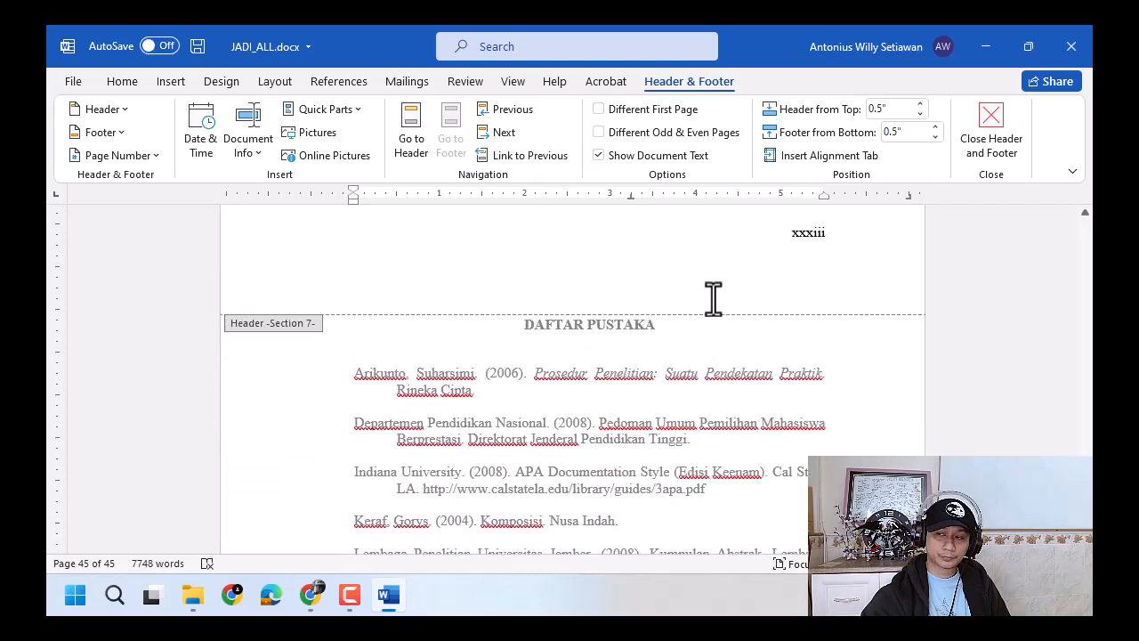
Step: Remove the page number from the header of the DAFTAR PUSTAKA section
{"action": "left_click", "coordinate": [725, 249]}
{"action": "left_click", "coordinate": [144, 155]}
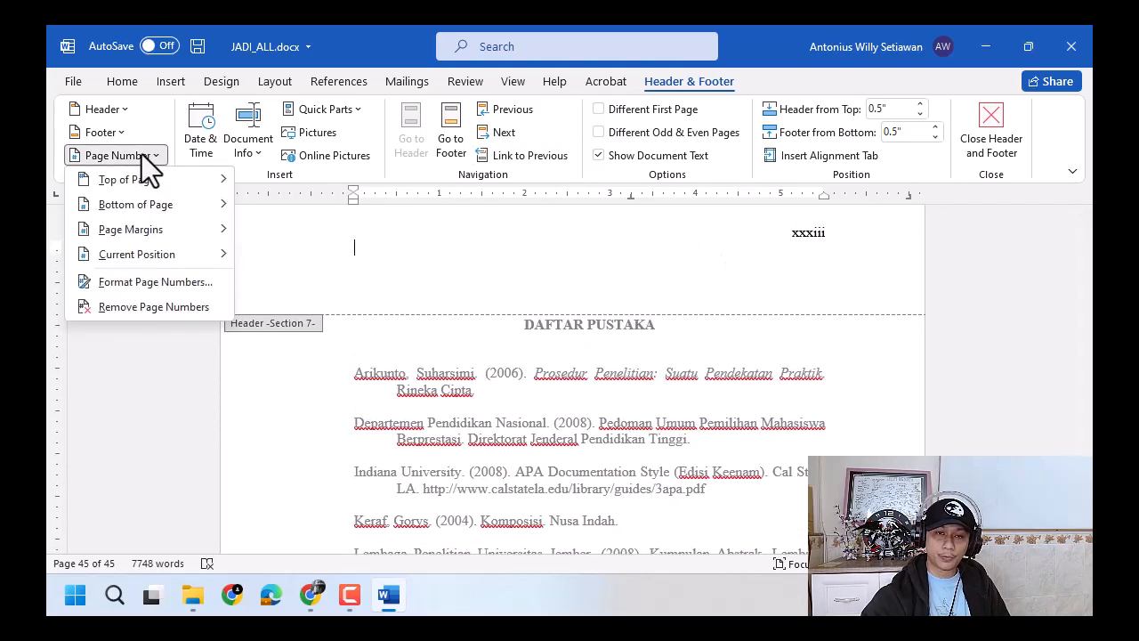
{"action": "left_click", "coordinate": [156, 307]}
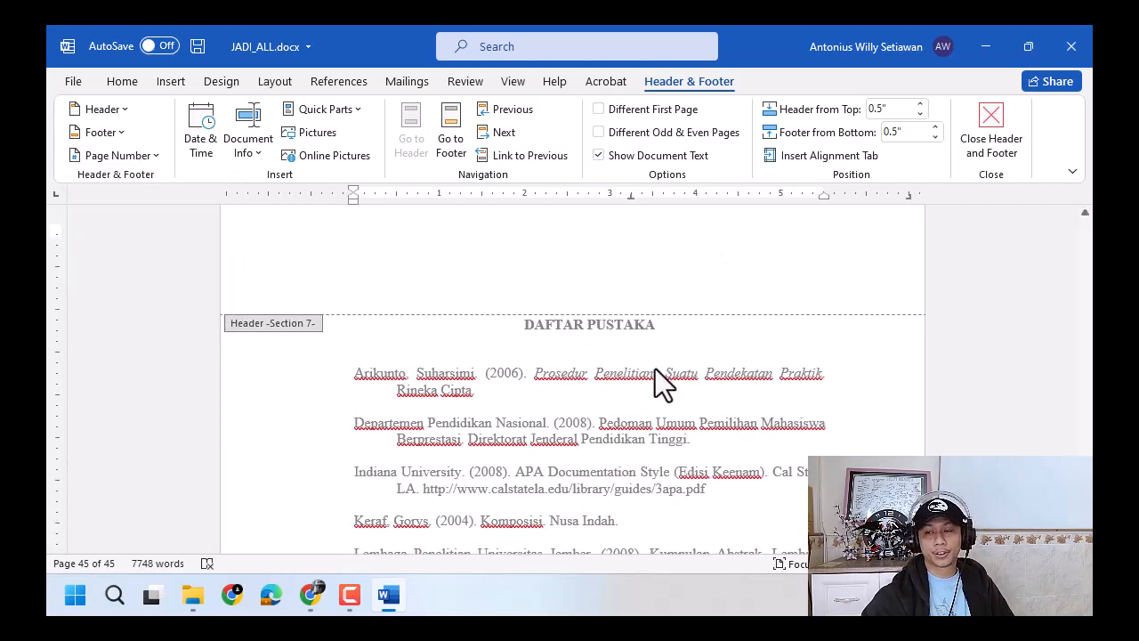
Step: Check the page numbers in the BAB V section and leave header and footer editing
{"action": "scroll", "coordinate": [655, 369], "scroll_direction": "up", "scroll_amount": 8}
{"action": "scroll", "coordinate": [656, 367], "scroll_direction": "up", "scroll_amount": 10}
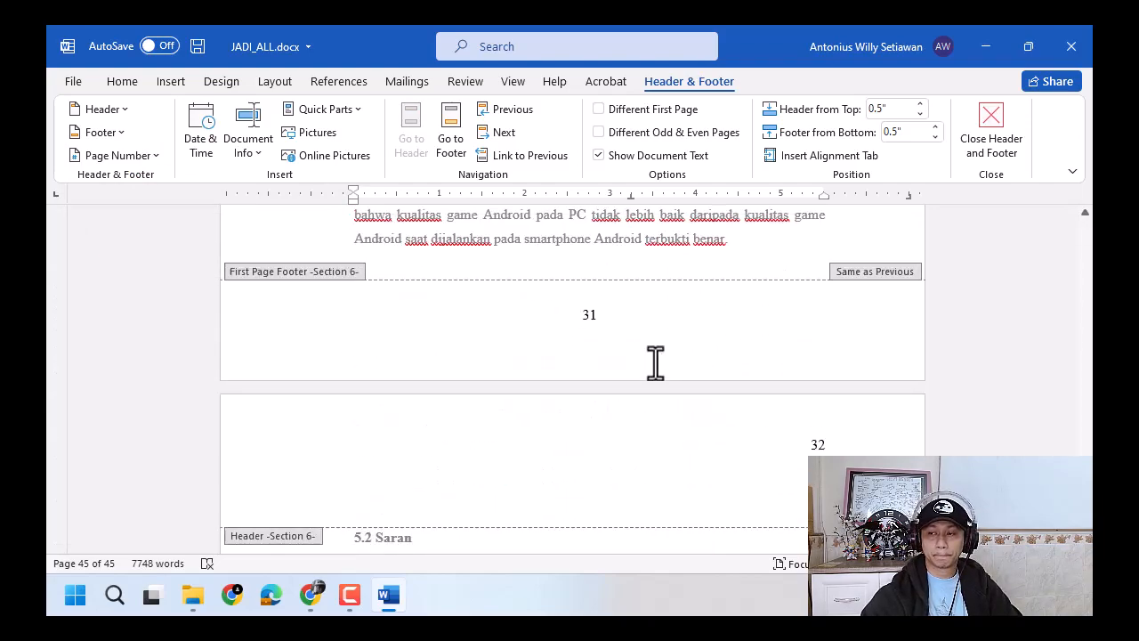
{"action": "scroll", "coordinate": [615, 345], "scroll_direction": "up", "scroll_amount": 5}
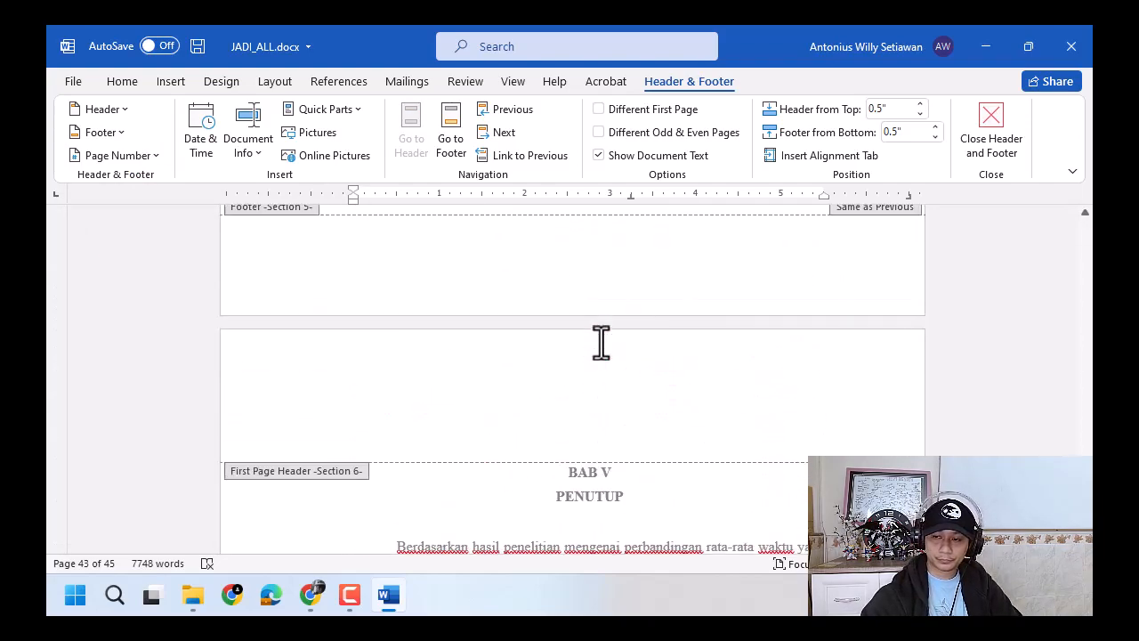
{"action": "scroll", "coordinate": [615, 345], "scroll_direction": "down", "scroll_amount": 20}
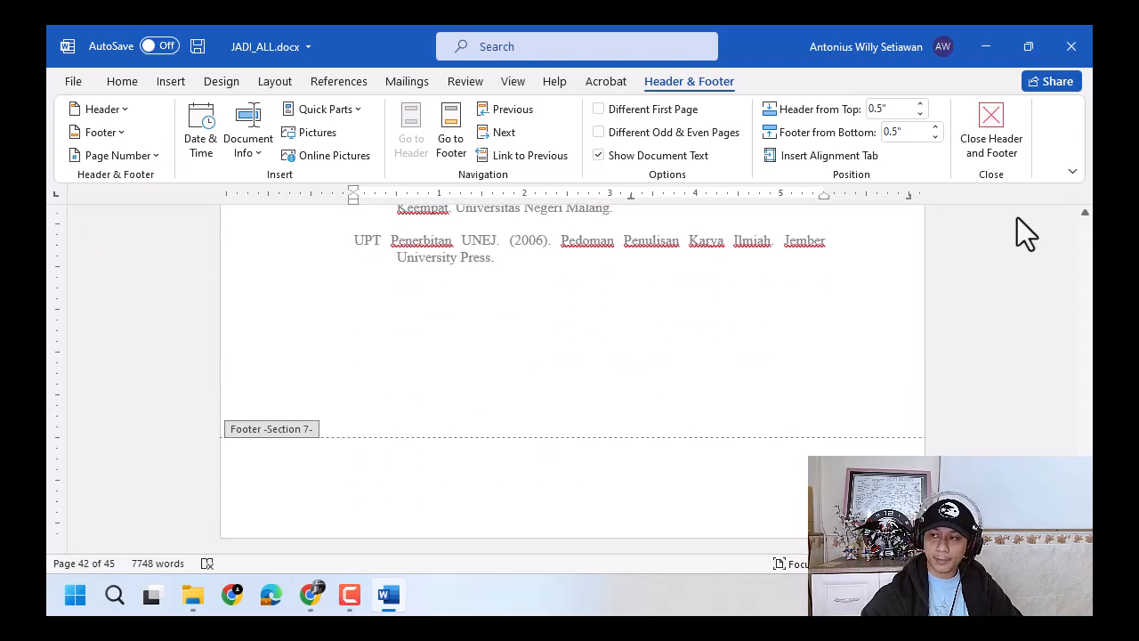
{"action": "left_click", "coordinate": [992, 142]}
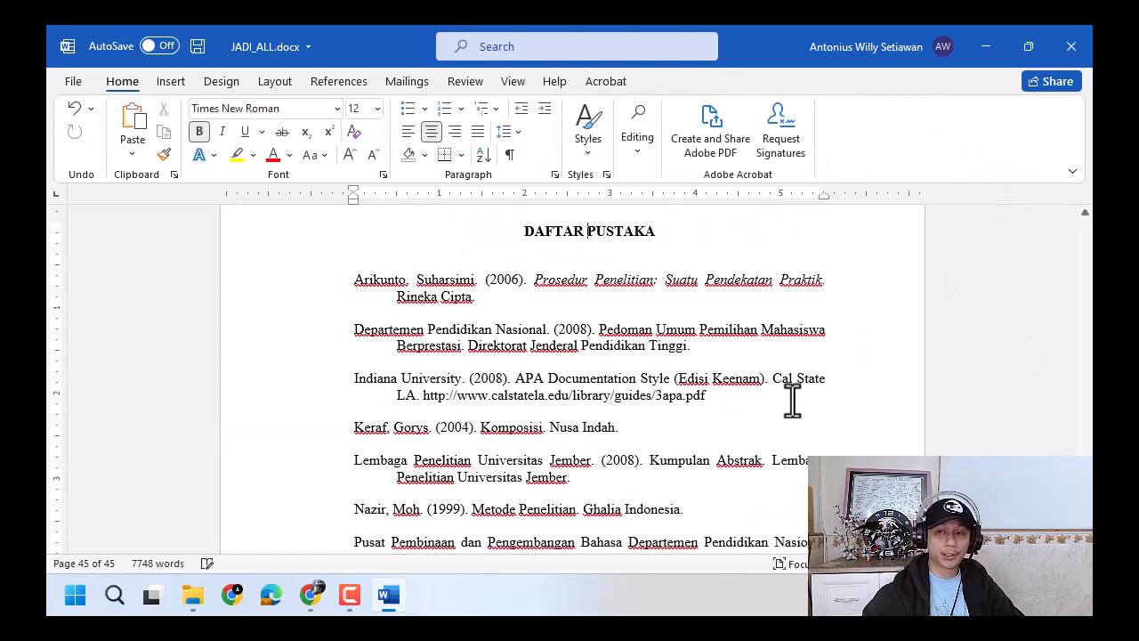
Step: Save the document and return to its first page
{"action": "key", "text": "ctrl+s"}
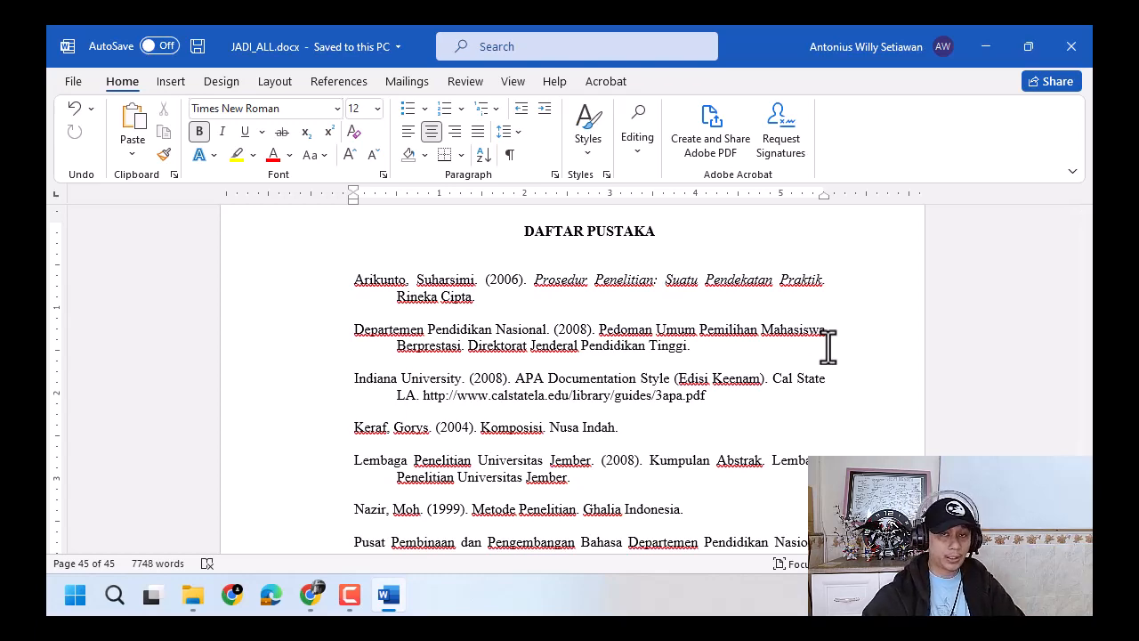
{"action": "left_click_drag", "start_coordinate": [1085, 534], "coordinate": [1086, 225]}
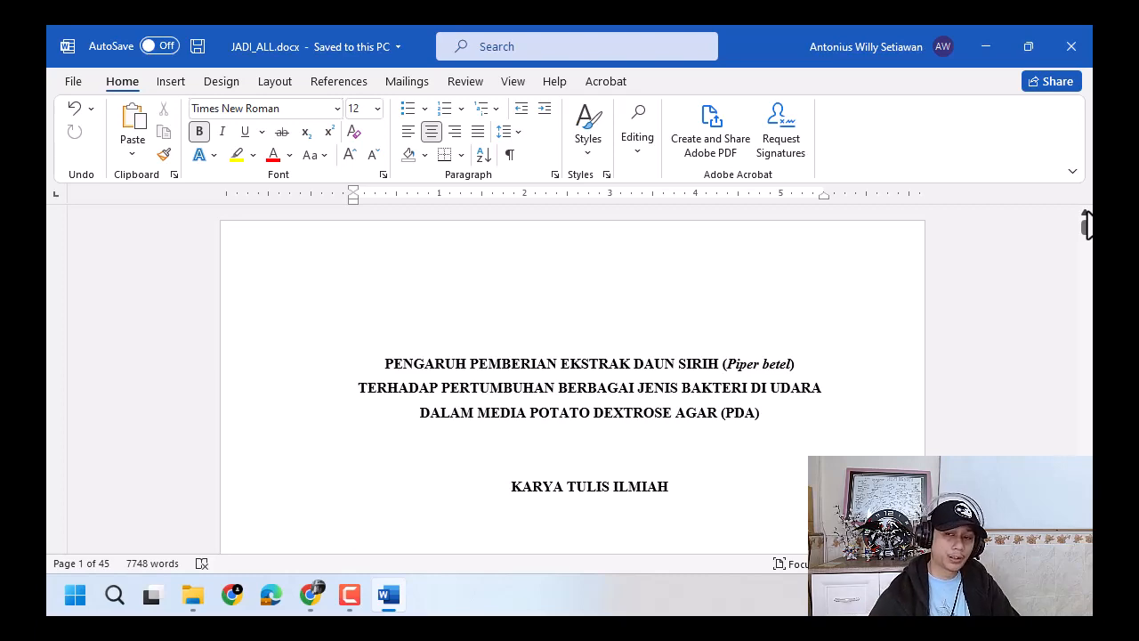
Step: Open the header on the second page of BAB I for editing
{"action": "scroll", "coordinate": [664, 338], "scroll_direction": "down", "scroll_amount": 5}
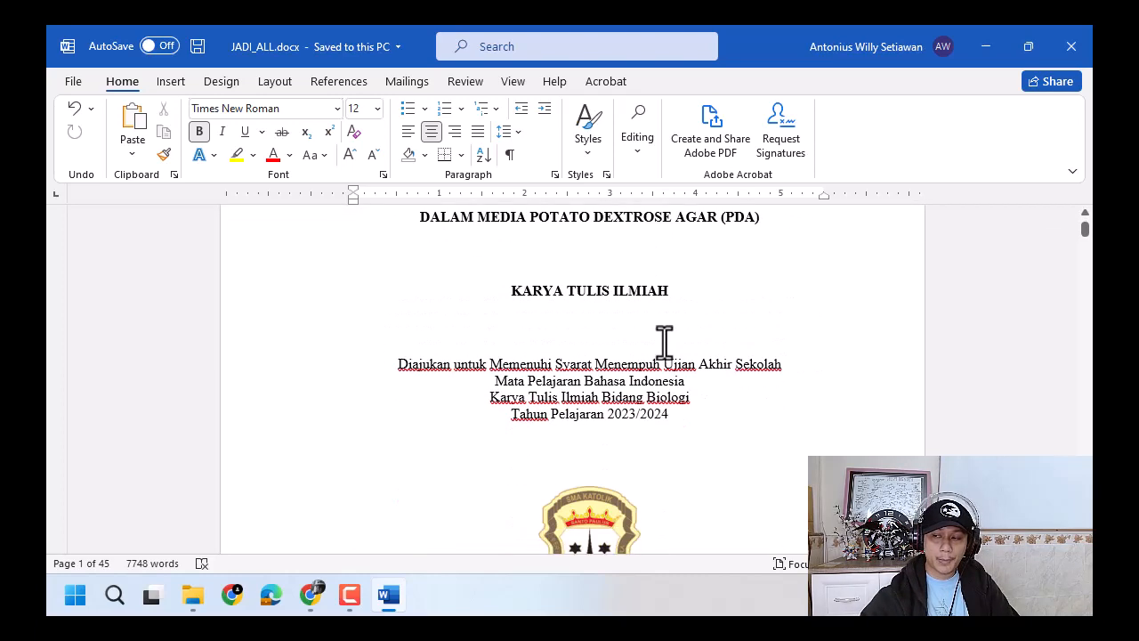
{"action": "scroll", "coordinate": [572, 379], "scroll_direction": "down", "scroll_amount": 15}
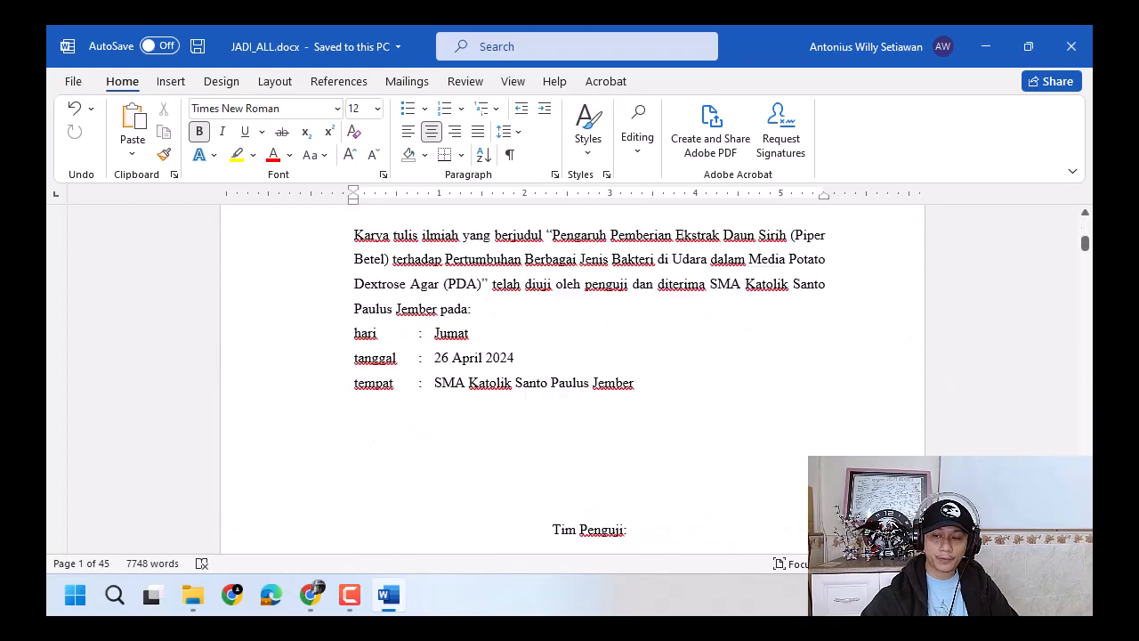
{"action": "scroll", "coordinate": [572, 379], "scroll_direction": "down", "scroll_amount": 15}
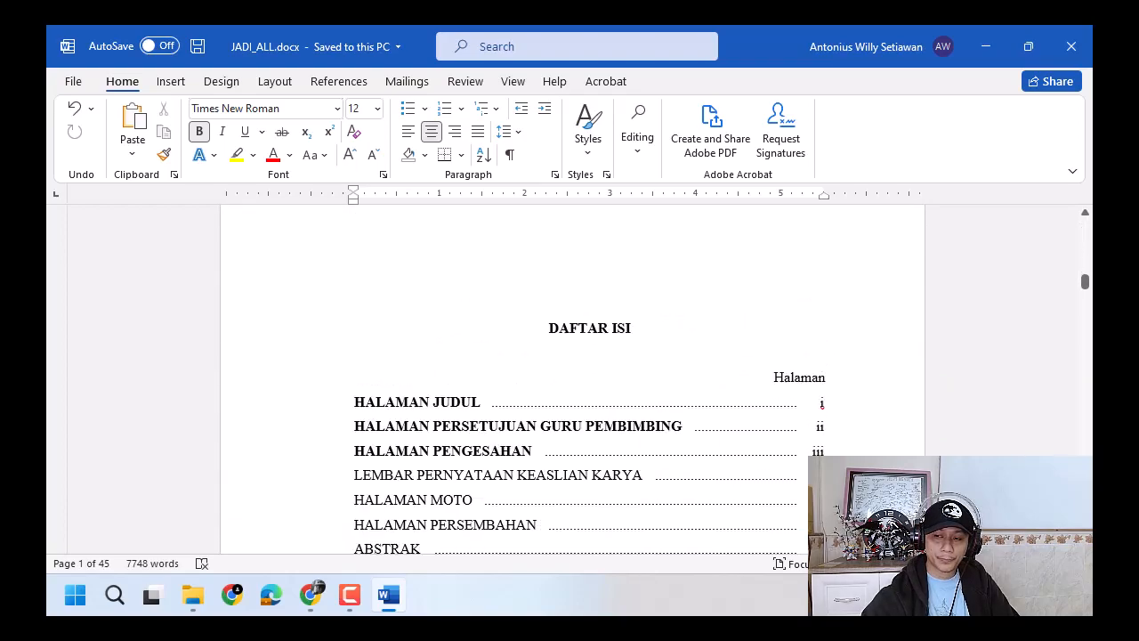
{"action": "scroll", "coordinate": [709, 432], "scroll_direction": "down", "scroll_amount": 15}
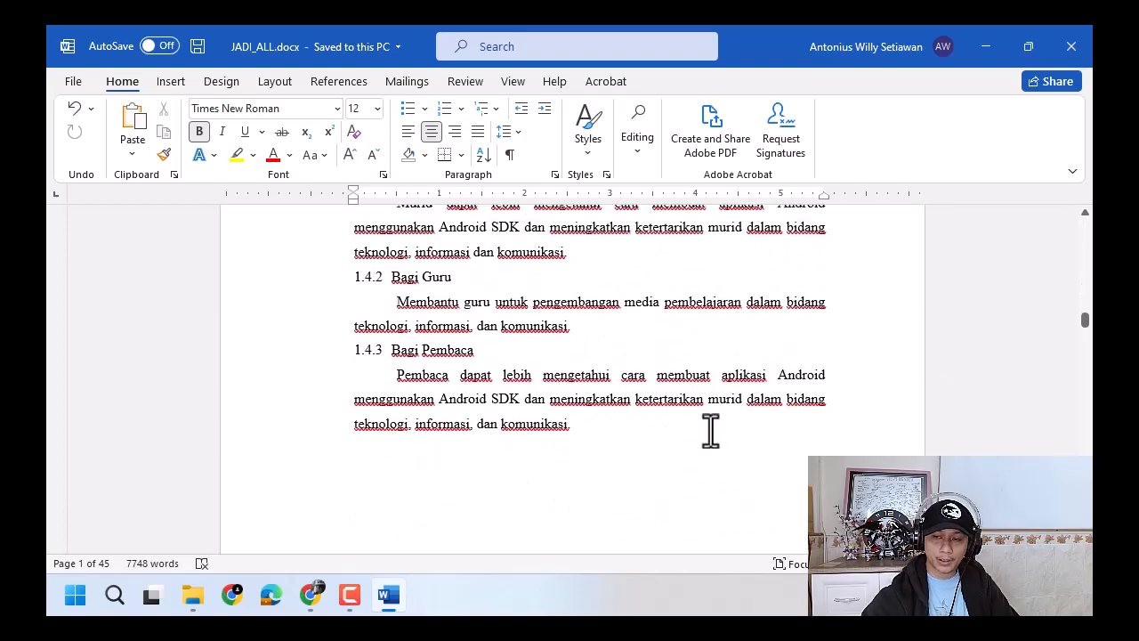
{"action": "scroll", "coordinate": [681, 318], "scroll_direction": "up", "scroll_amount": 2}
{"action": "left_click", "coordinate": [682, 315]}
{"action": "scroll", "coordinate": [582, 305], "scroll_direction": "up", "scroll_amount": 8}
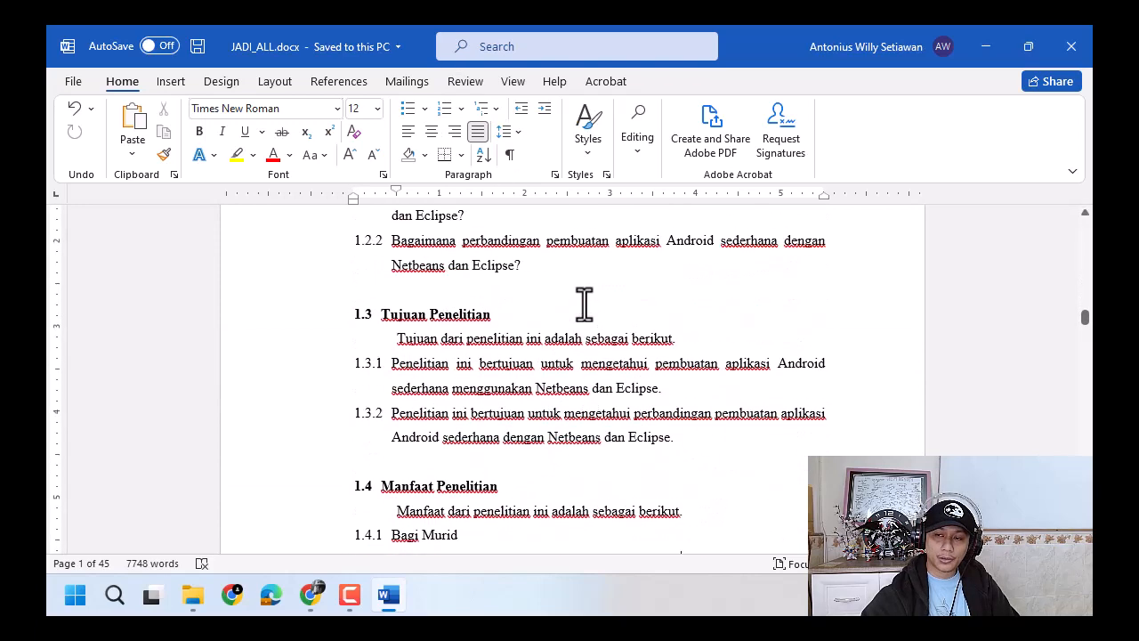
{"action": "scroll", "coordinate": [618, 316], "scroll_direction": "up", "scroll_amount": 3}
{"action": "double_click", "coordinate": [610, 359]}
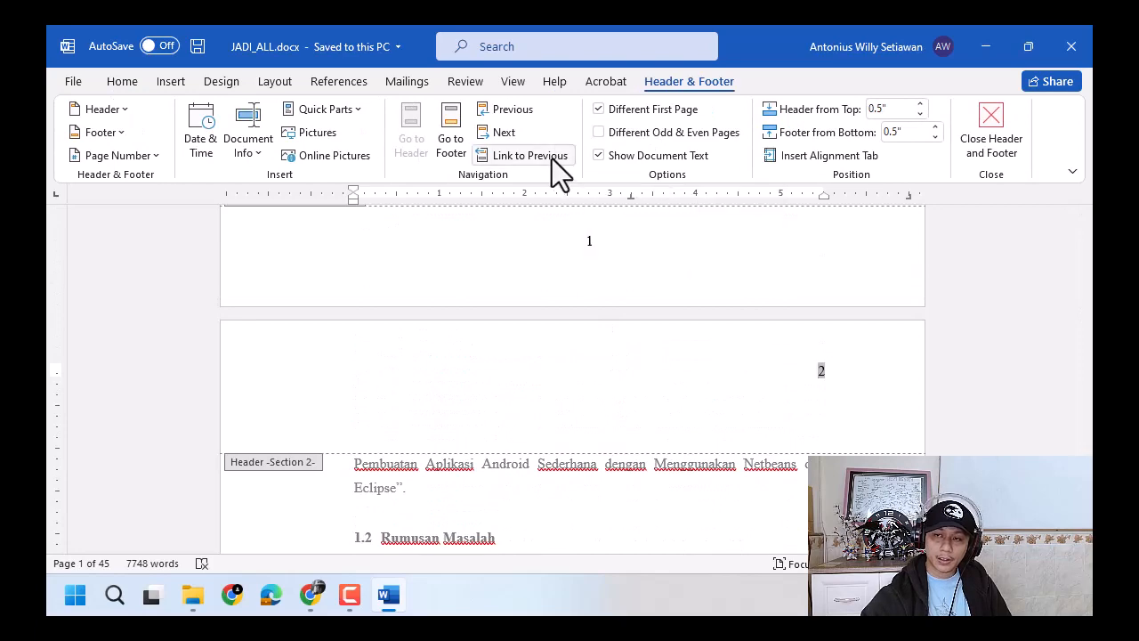
{"action": "key", "text": "ctrl"}
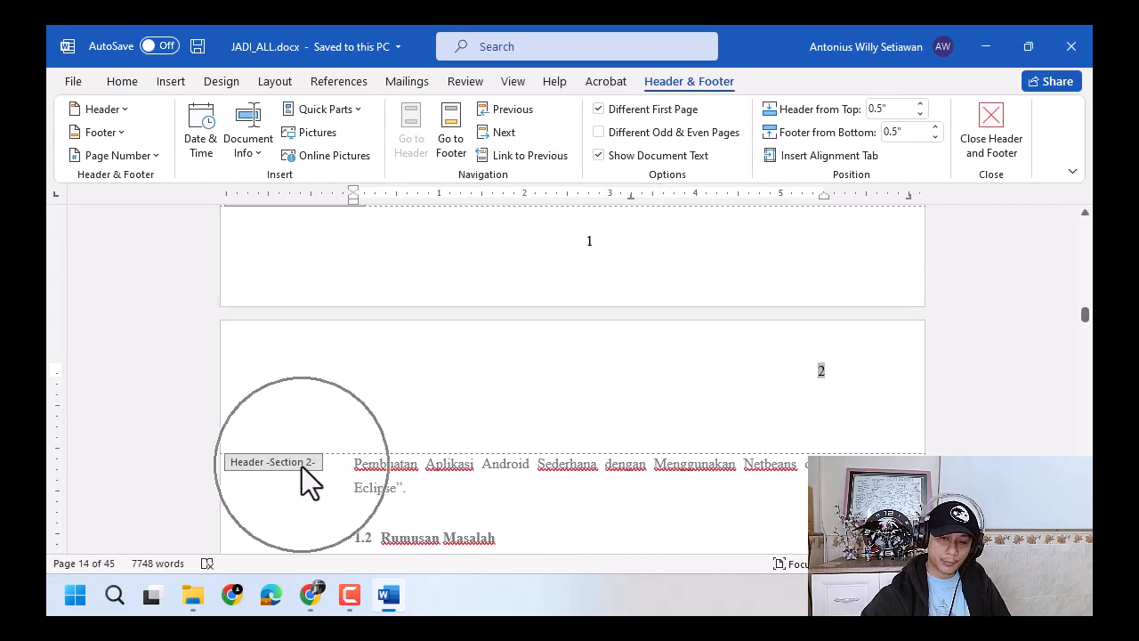
Step: Compare the header and footer section labels and page numbers where the front matter ends and BAB I begins
{"action": "scroll", "coordinate": [300, 463], "scroll_direction": "up", "scroll_amount": 3}
{"action": "scroll", "coordinate": [363, 386], "scroll_direction": "up", "scroll_amount": 10}
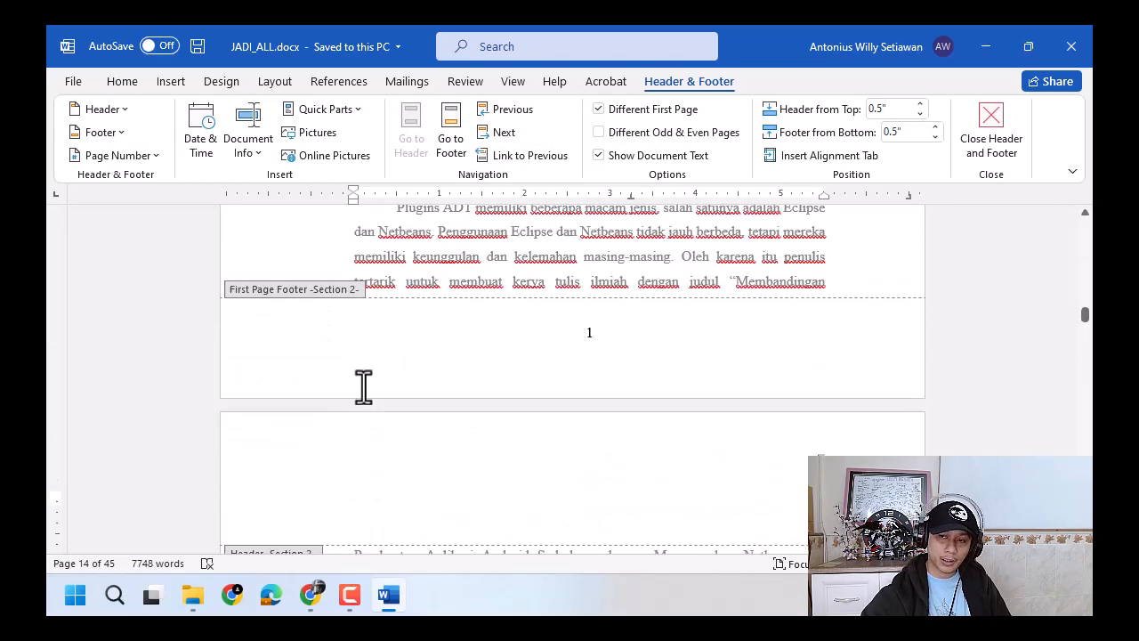
{"action": "scroll", "coordinate": [364, 386], "scroll_direction": "up", "scroll_amount": 6}
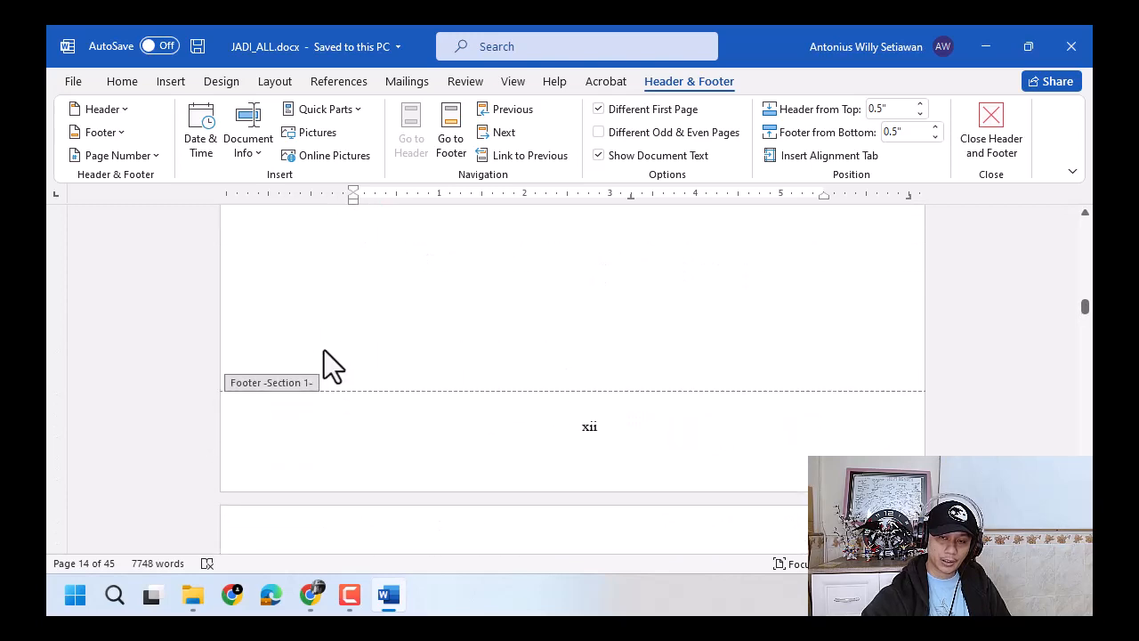
{"action": "scroll", "coordinate": [324, 356], "scroll_direction": "down", "scroll_amount": 5}
{"action": "key", "text": "ctrl"}
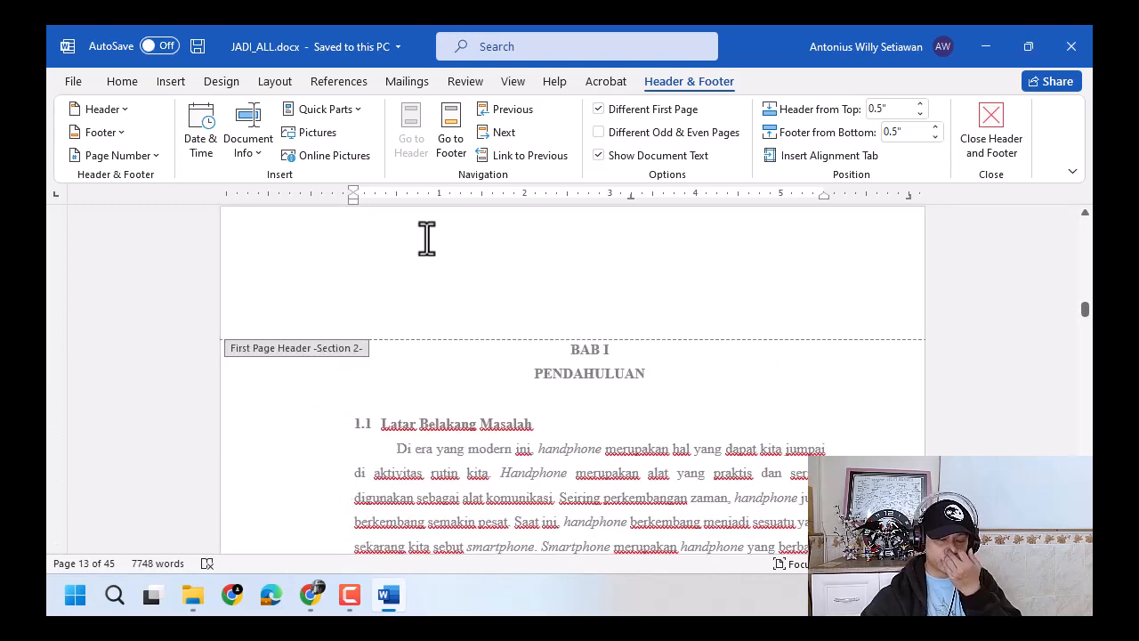
{"action": "key", "text": "ctrl"}
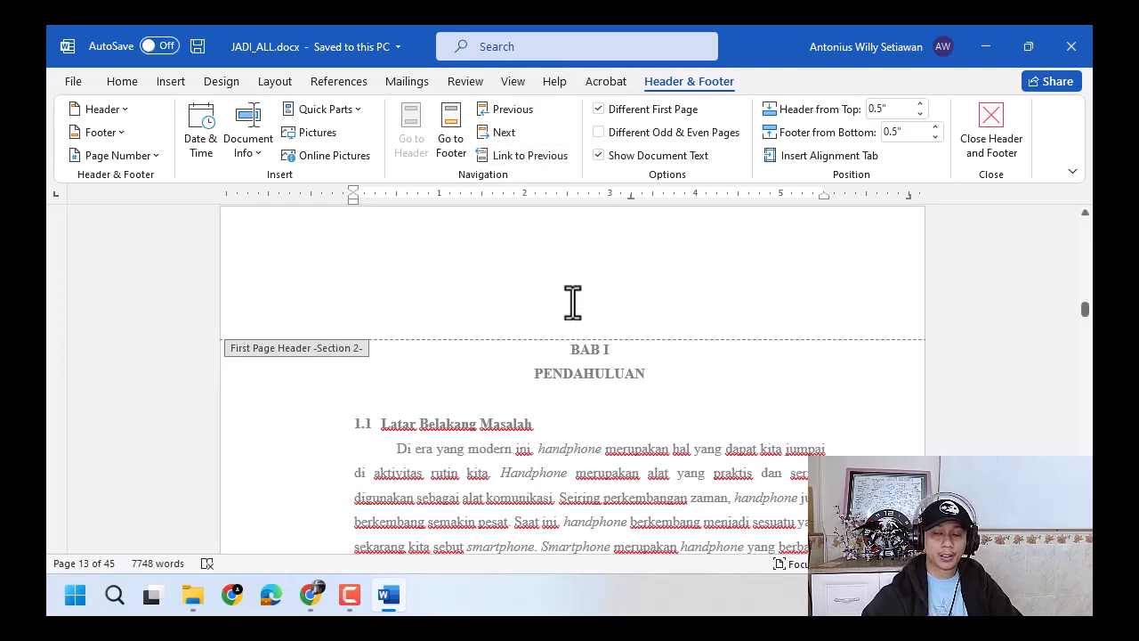
{"action": "scroll", "coordinate": [562, 336], "scroll_direction": "down", "scroll_amount": 10}
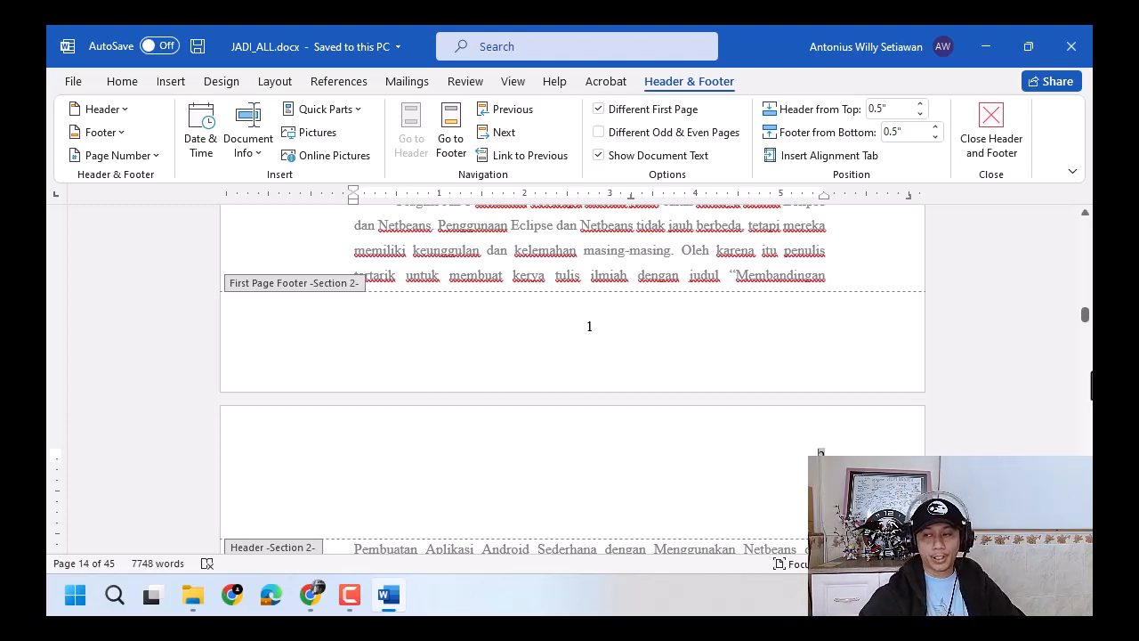
Step: Examine the first-page footer of the cover and place the cursor in it
{"action": "left_click_drag", "start_coordinate": [1085, 315], "coordinate": [1084, 218]}
{"action": "scroll", "coordinate": [712, 404], "scroll_direction": "down", "scroll_amount": 3}
{"action": "scroll", "coordinate": [700, 436], "scroll_direction": "down", "scroll_amount": 8}
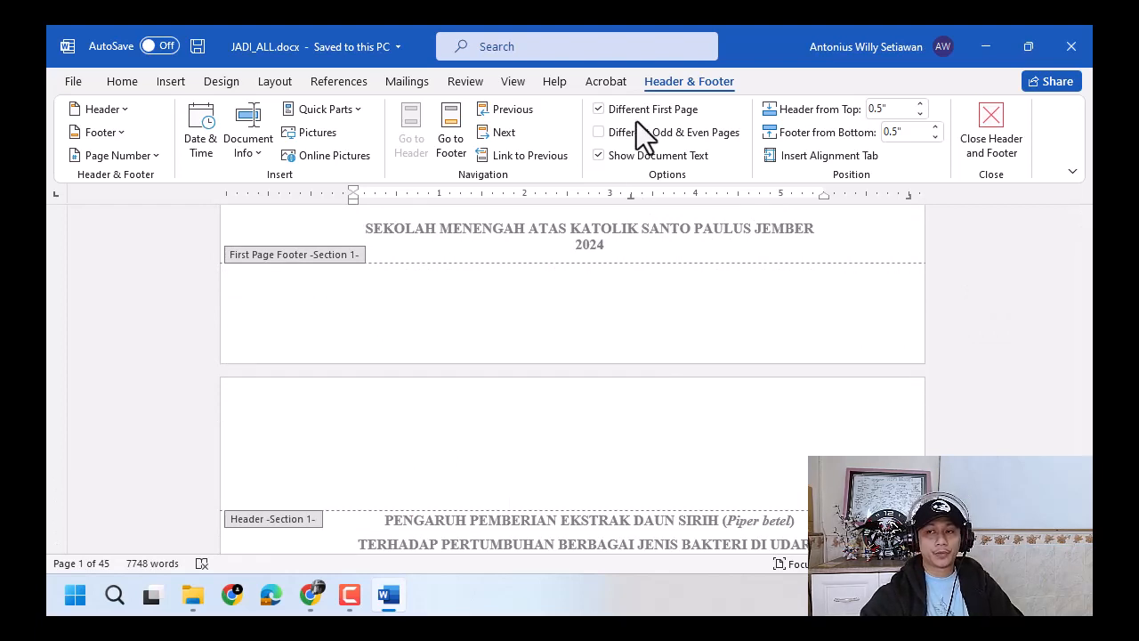
{"action": "left_click", "coordinate": [585, 279]}
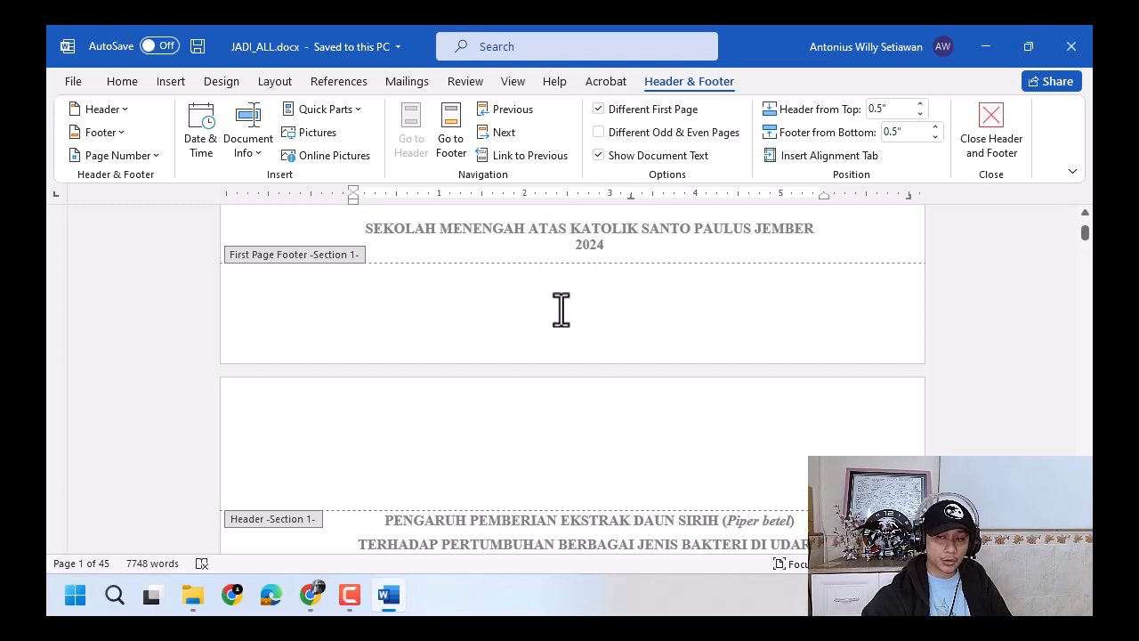
{"action": "left_click", "coordinate": [563, 307]}
Step: Review the Roman page numbers in the front matter footers up to the start of BAB I
{"action": "scroll", "coordinate": [563, 307], "scroll_direction": "down", "scroll_amount": 12}
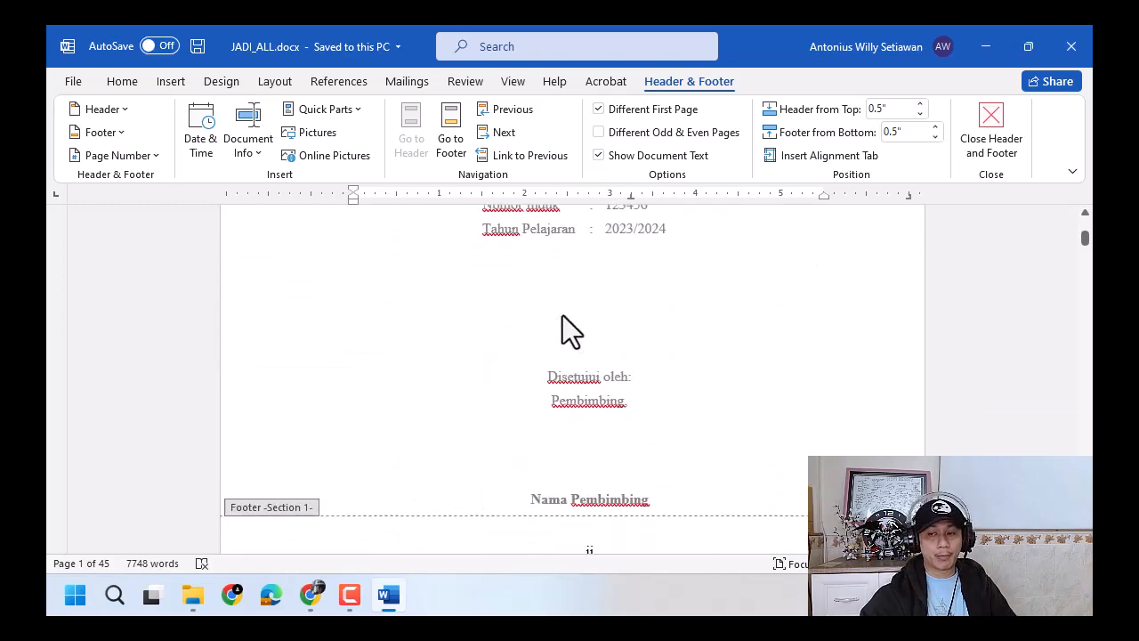
{"action": "scroll", "coordinate": [563, 307], "scroll_direction": "down", "scroll_amount": 20}
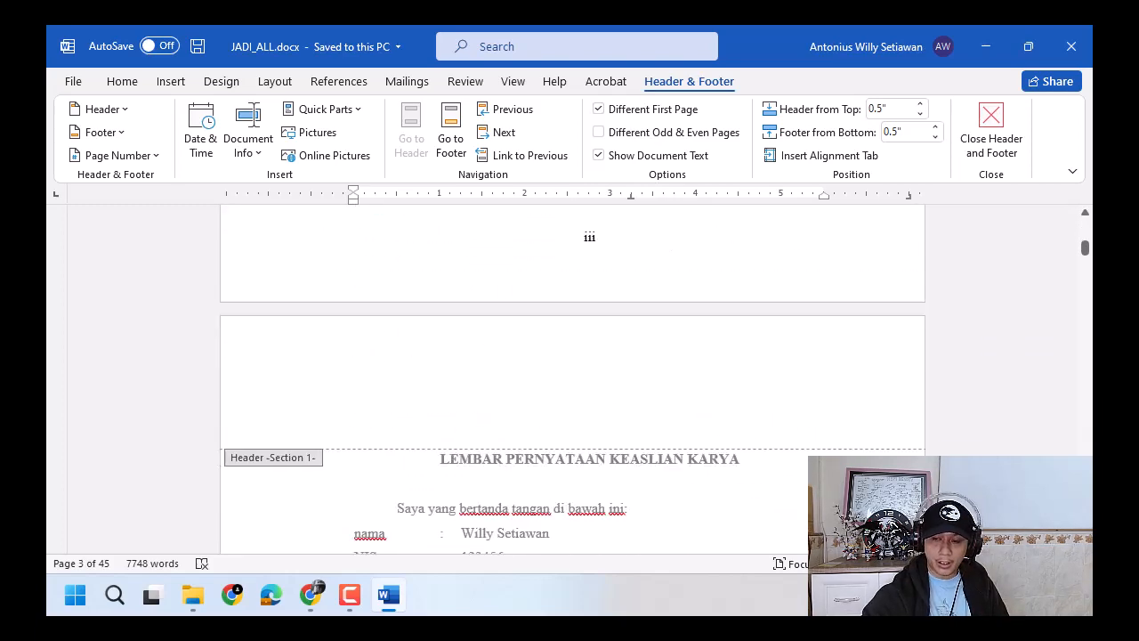
{"action": "scroll", "coordinate": [563, 307], "scroll_direction": "down", "scroll_amount": 20}
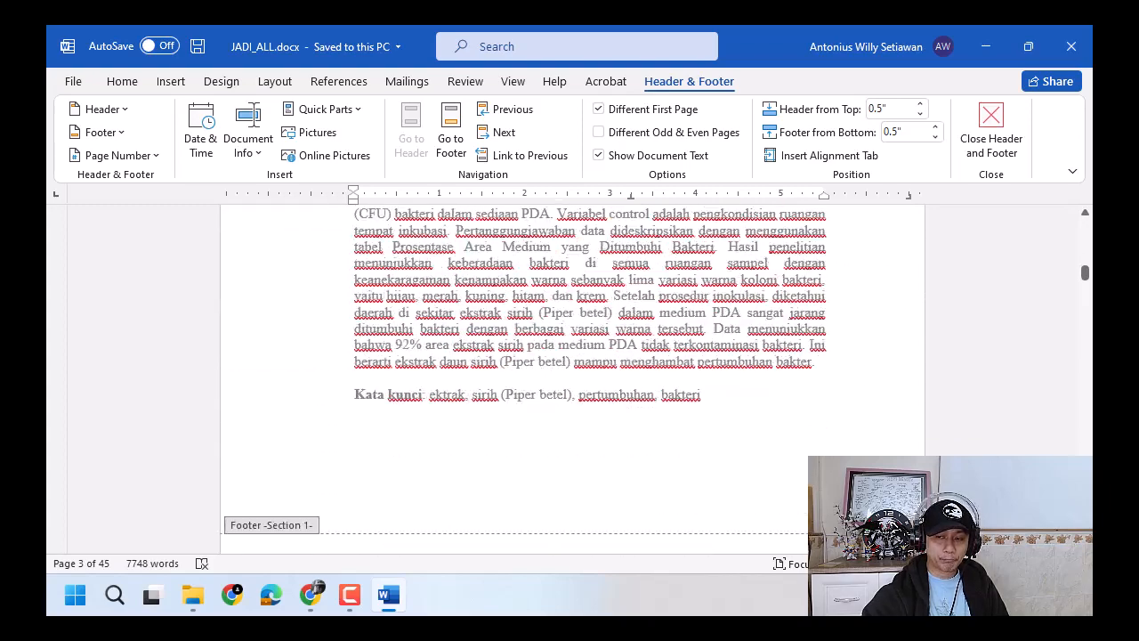
{"action": "scroll", "coordinate": [564, 307], "scroll_direction": "down", "scroll_amount": 20}
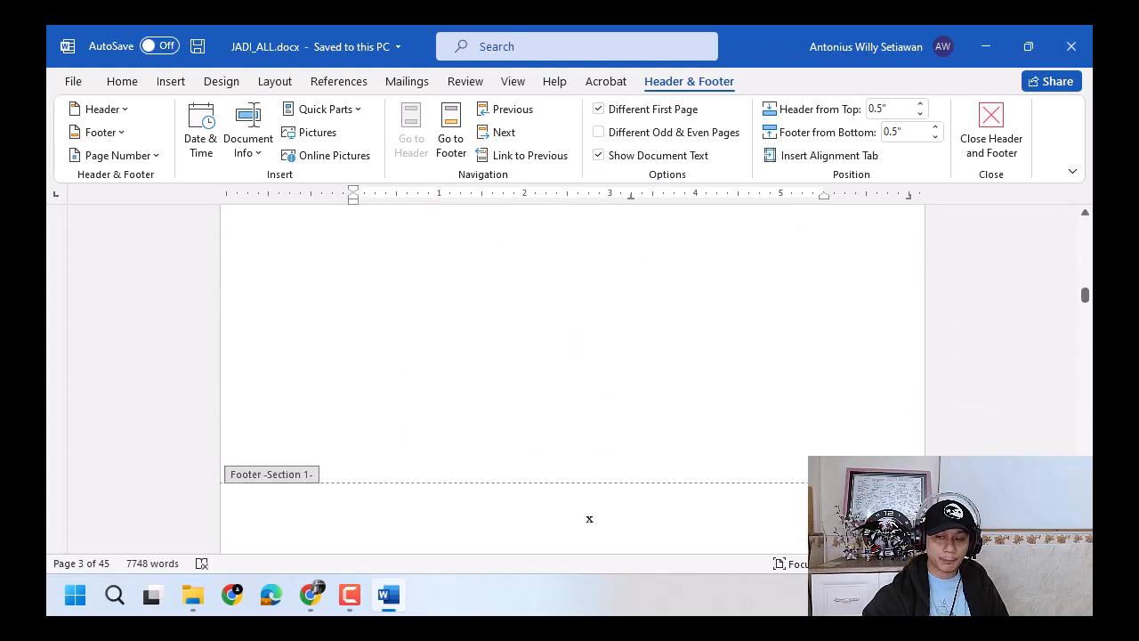
{"action": "scroll", "coordinate": [572, 380], "scroll_direction": "down", "scroll_amount": 20}
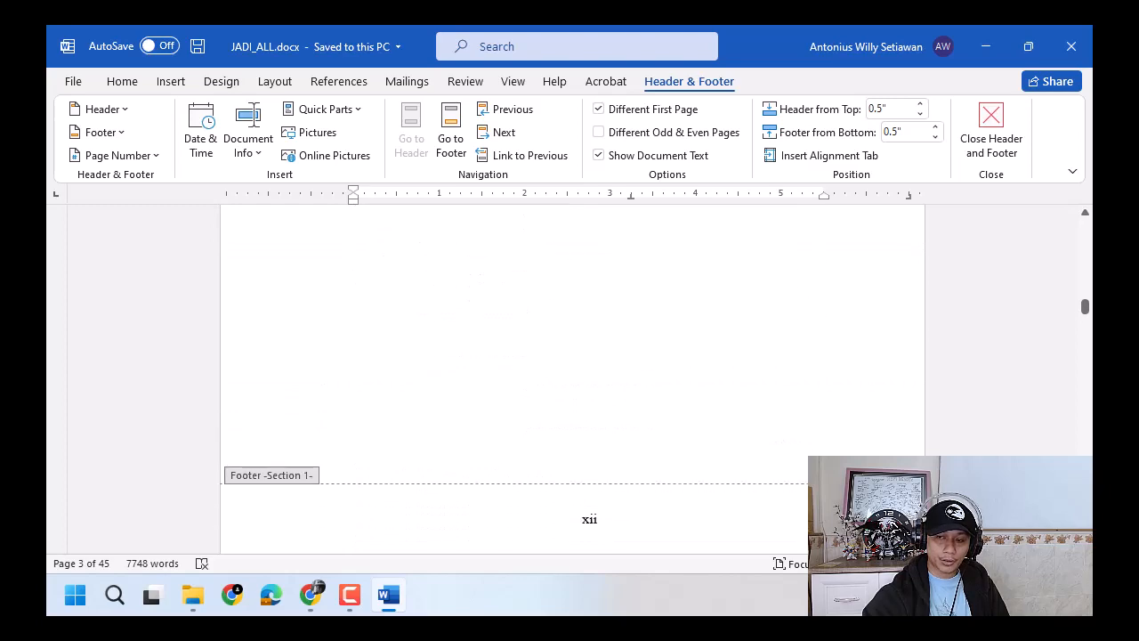
{"action": "scroll", "coordinate": [884, 389], "scroll_direction": "up", "scroll_amount": 4}
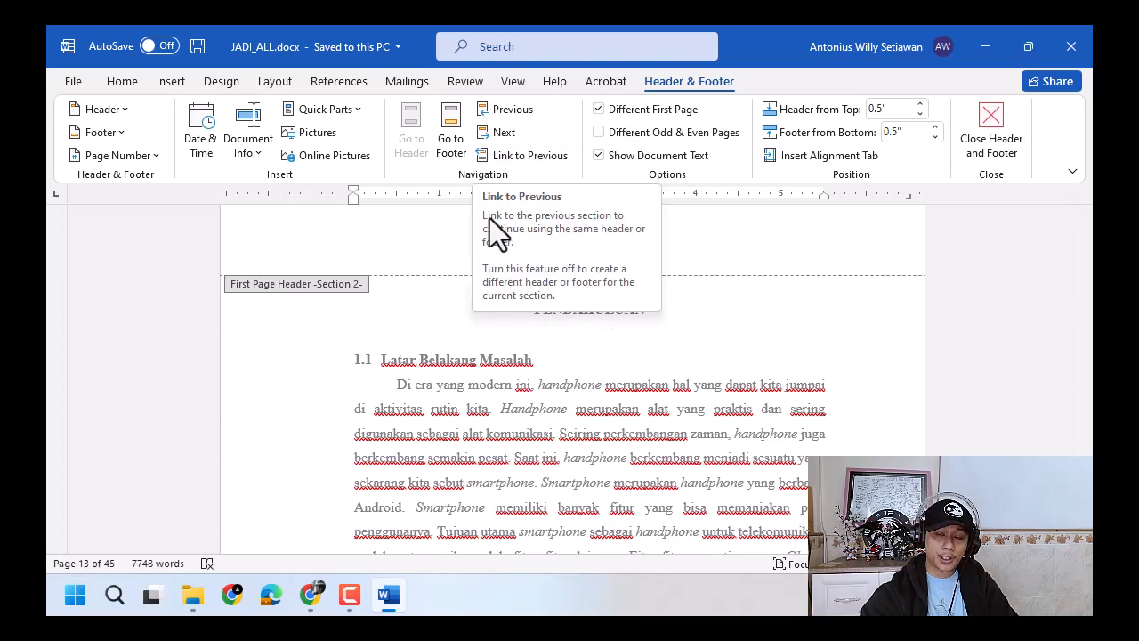
Step: Inspect the page number in the first-page footer of BAB I and place the cursor on the line below it
{"action": "scroll", "coordinate": [446, 242], "scroll_direction": "up", "scroll_amount": 1}
{"action": "scroll", "coordinate": [470, 293], "scroll_direction": "down", "scroll_amount": 15}
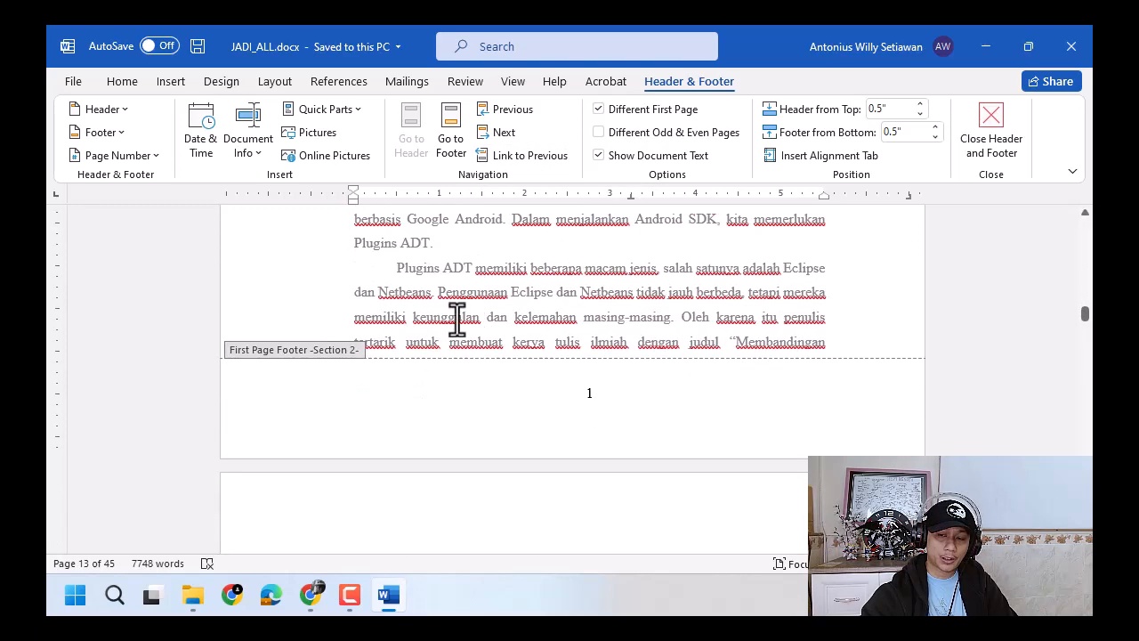
{"action": "scroll", "coordinate": [482, 279], "scroll_direction": "up", "scroll_amount": 3}
{"action": "left_click", "coordinate": [533, 352]}
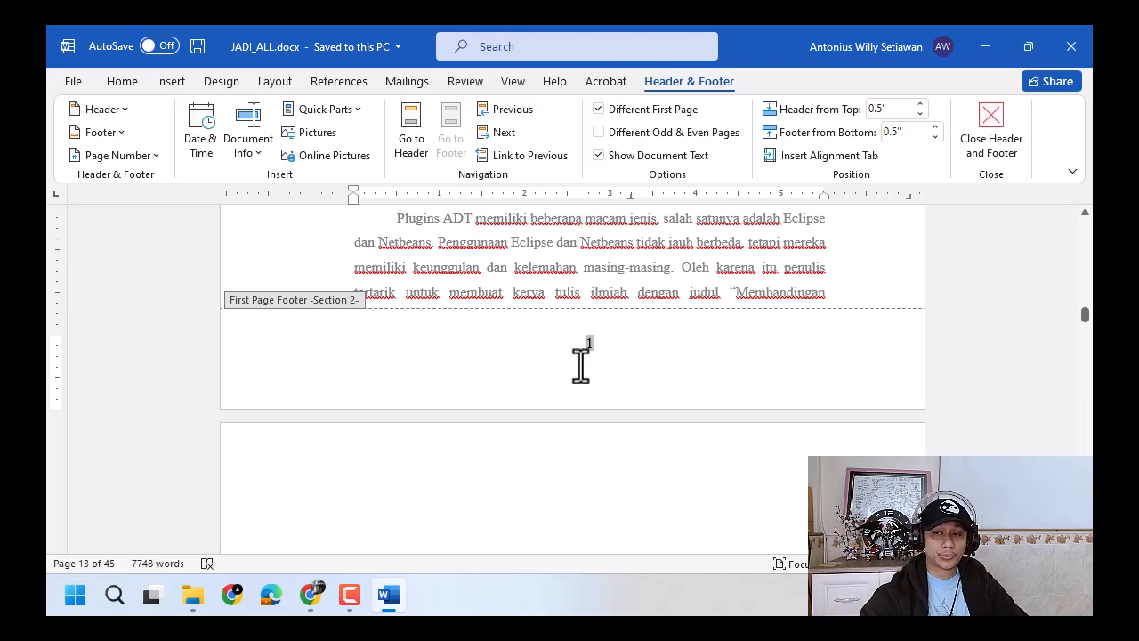
{"action": "scroll", "coordinate": [534, 285], "scroll_direction": "up", "scroll_amount": 2}
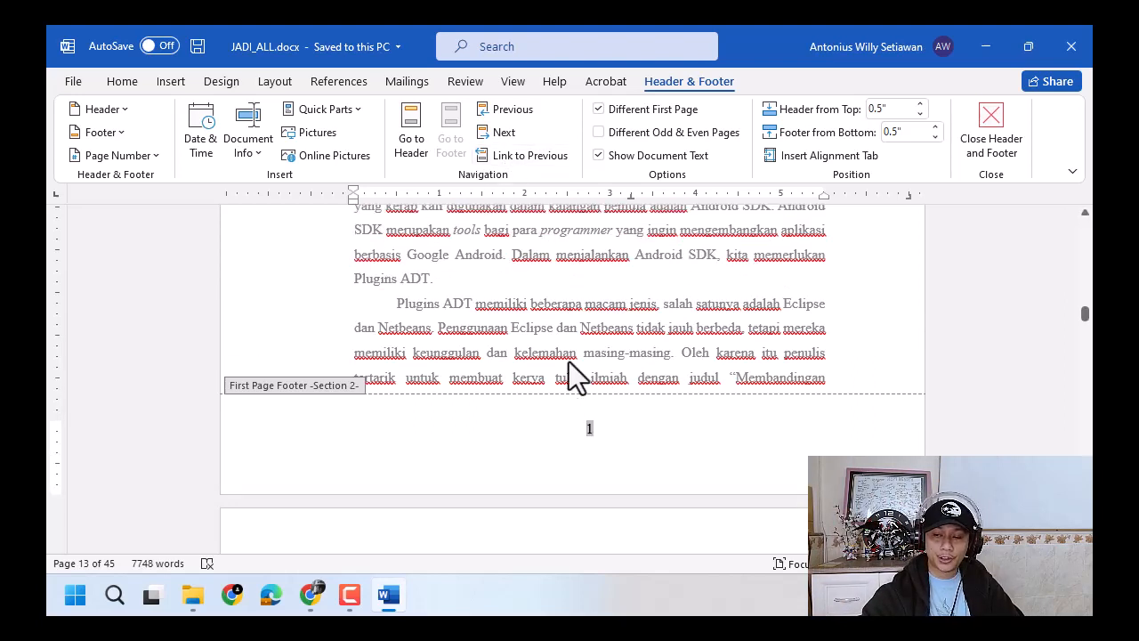
{"action": "left_click_drag", "start_coordinate": [551, 440], "coordinate": [643, 428]}
{"action": "left_click", "coordinate": [668, 457]}
{"action": "left_click", "coordinate": [674, 446]}
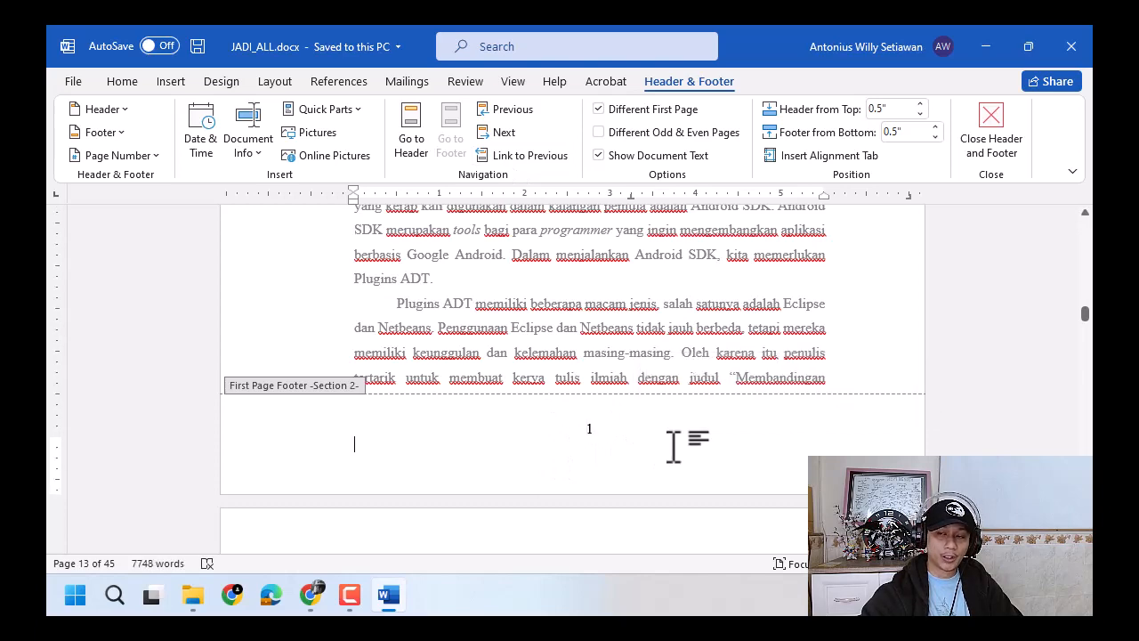
Step: View the top-of-page number positions for the BAB I section and close the gallery without choosing one
{"action": "scroll", "coordinate": [674, 447], "scroll_direction": "up", "scroll_amount": 10}
{"action": "scroll", "coordinate": [655, 425], "scroll_direction": "up", "scroll_amount": 3}
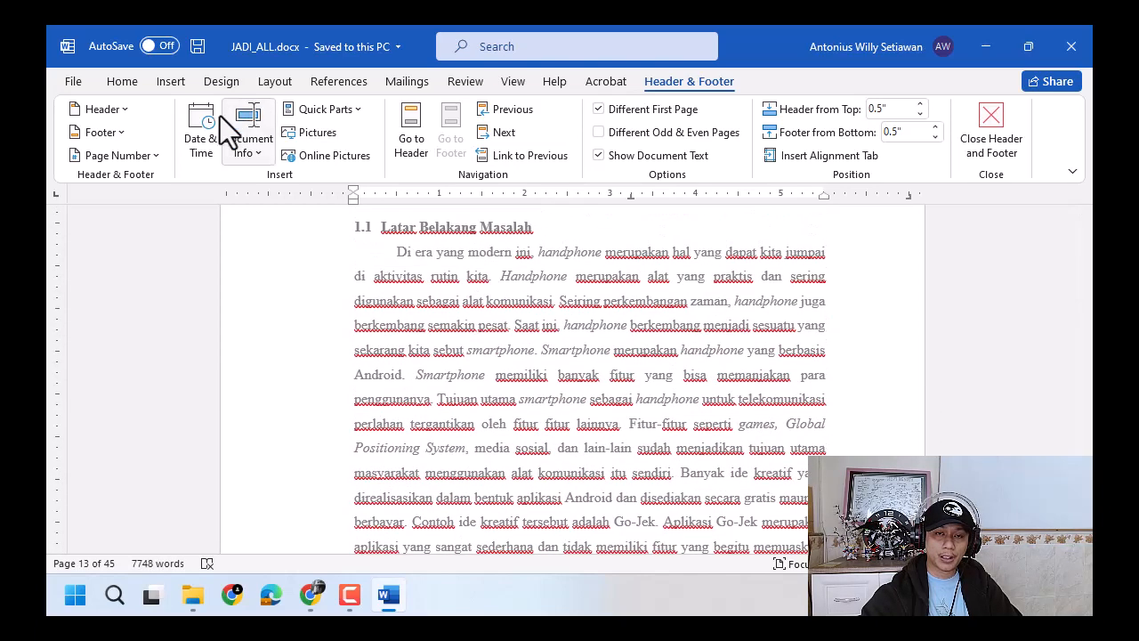
{"action": "left_click", "coordinate": [111, 158]}
{"action": "mouse_move", "coordinate": [152, 182]}
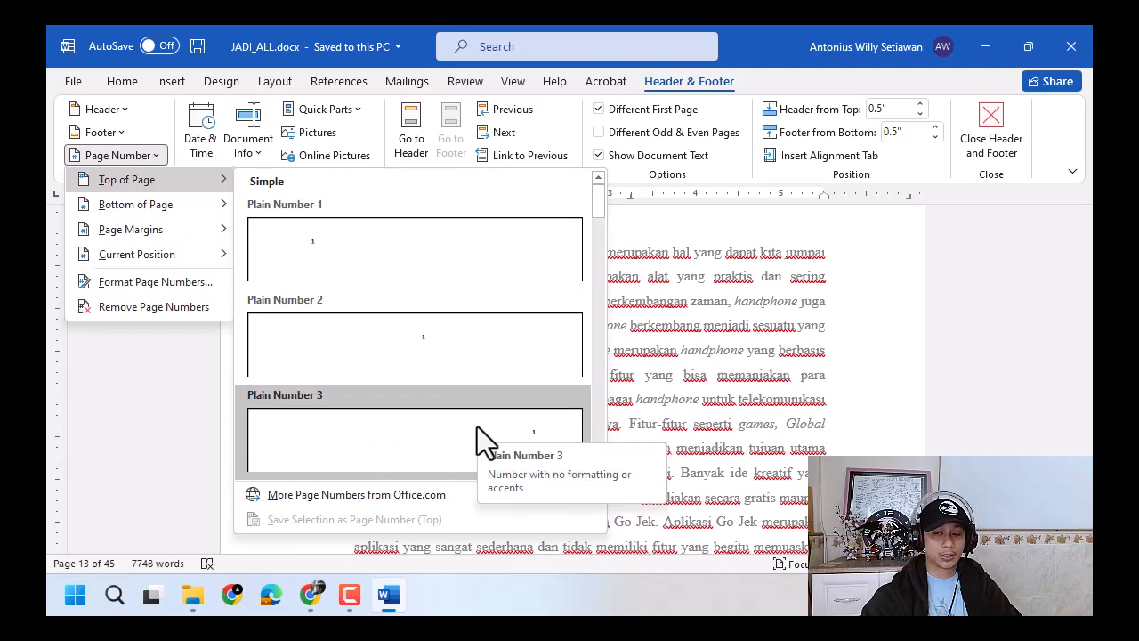
{"action": "left_click", "coordinate": [753, 254]}
{"action": "scroll", "coordinate": [748, 254], "scroll_direction": "up", "scroll_amount": 3}
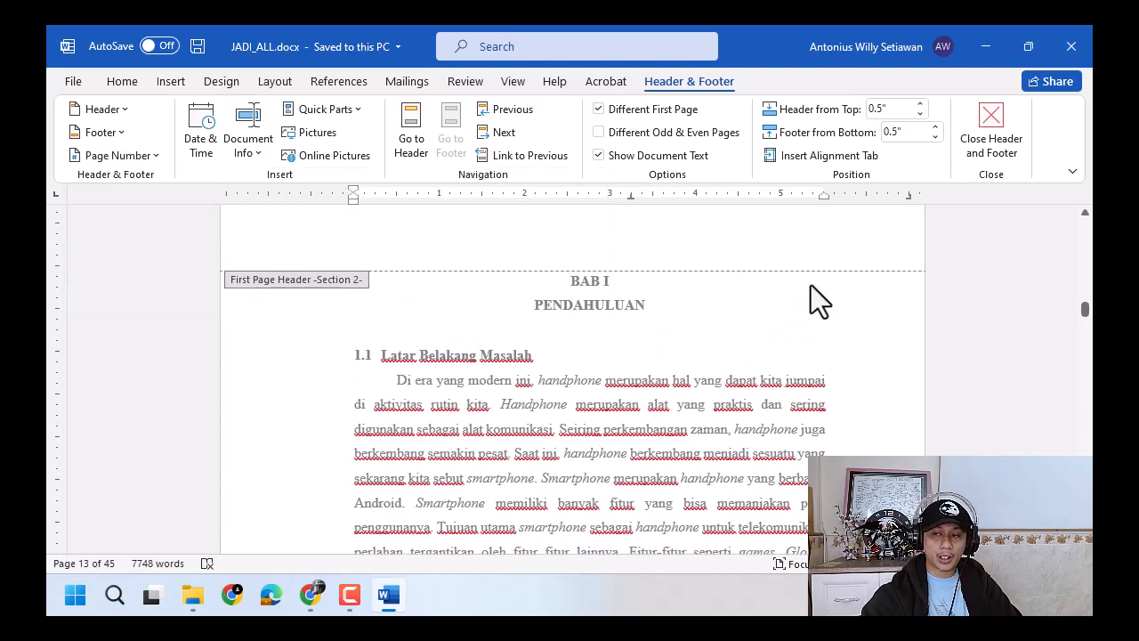
{"action": "scroll", "coordinate": [811, 285], "scroll_direction": "up", "scroll_amount": 2}
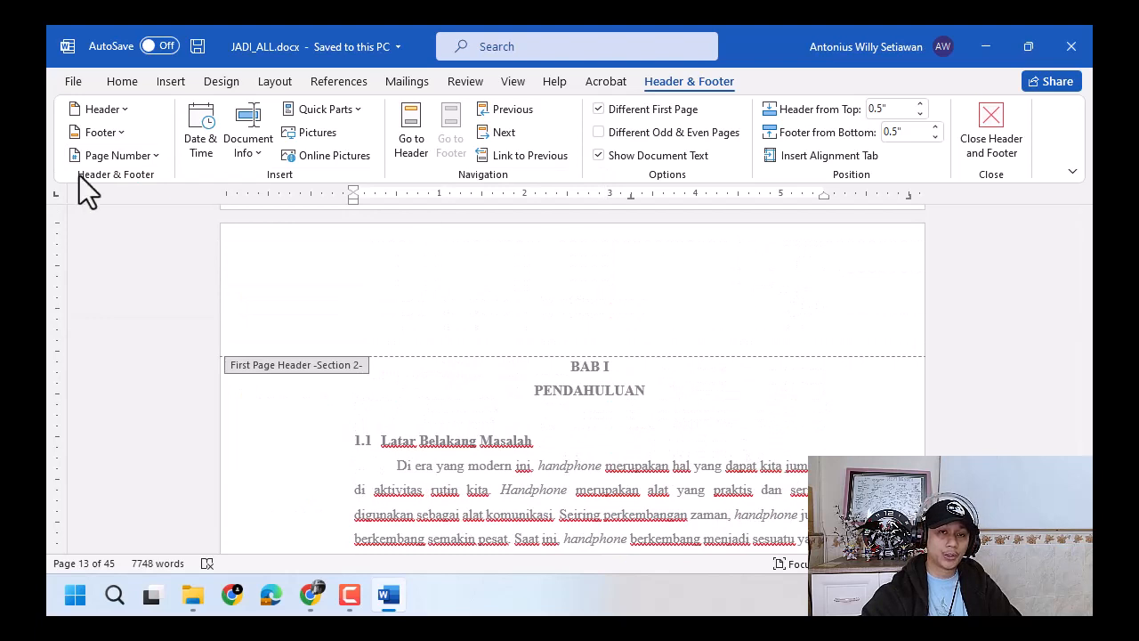
Step: Set the page number format of the BAB I section to 1, 2, 3, … with numbering starting at 1
{"action": "left_click", "coordinate": [129, 158]}
{"action": "left_click", "coordinate": [173, 276]}
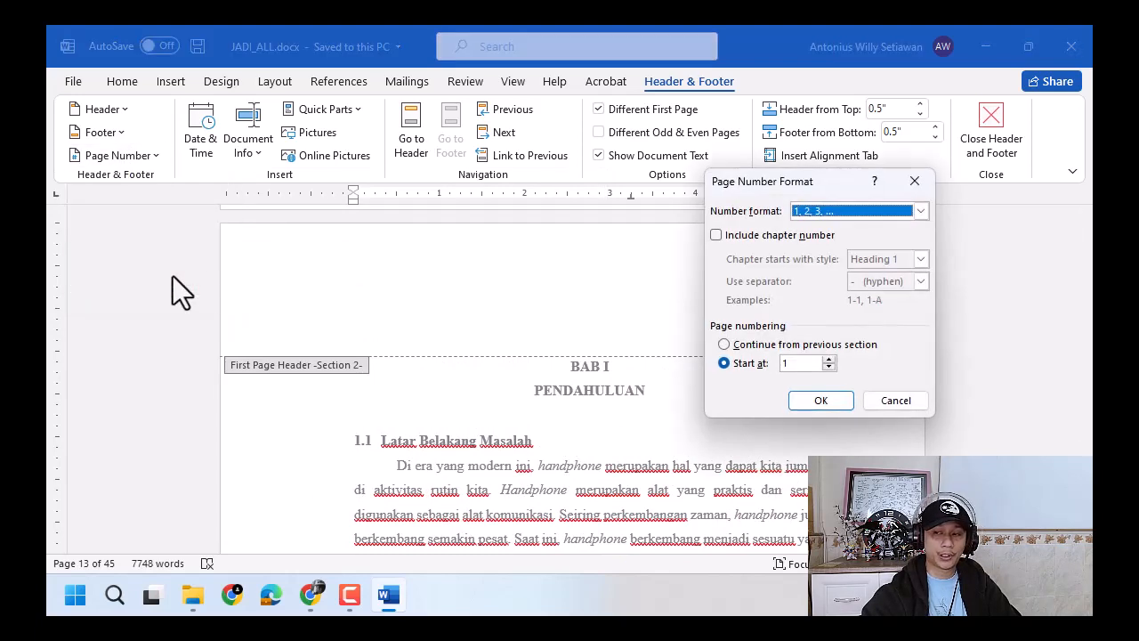
{"action": "left_click", "coordinate": [824, 212]}
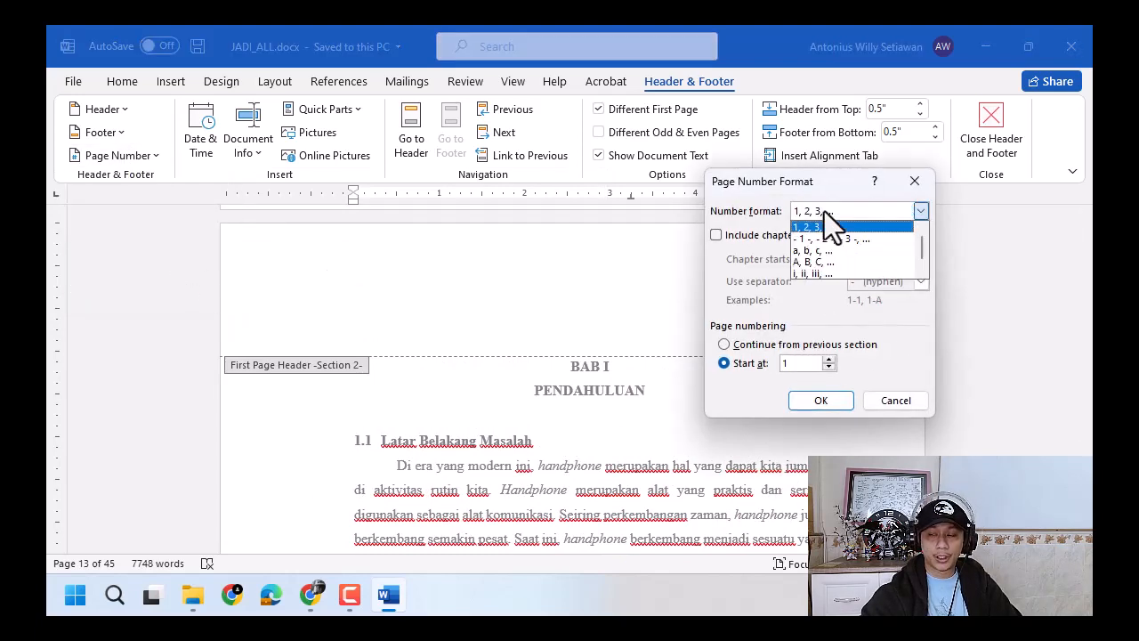
{"action": "left_click", "coordinate": [829, 227]}
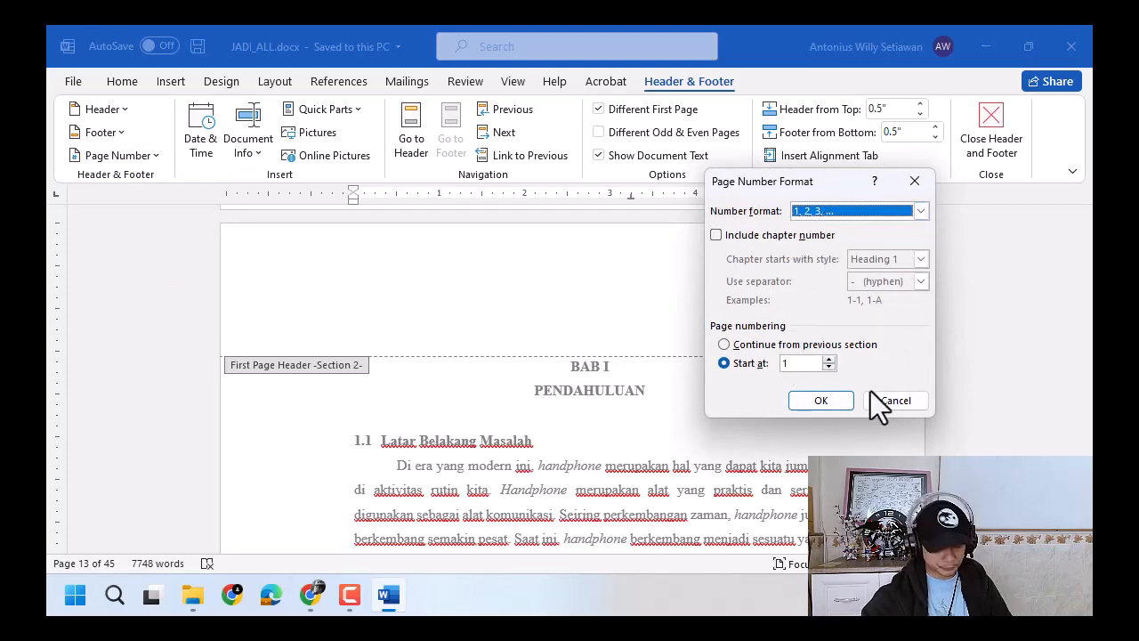
{"action": "key", "text": "Return"}
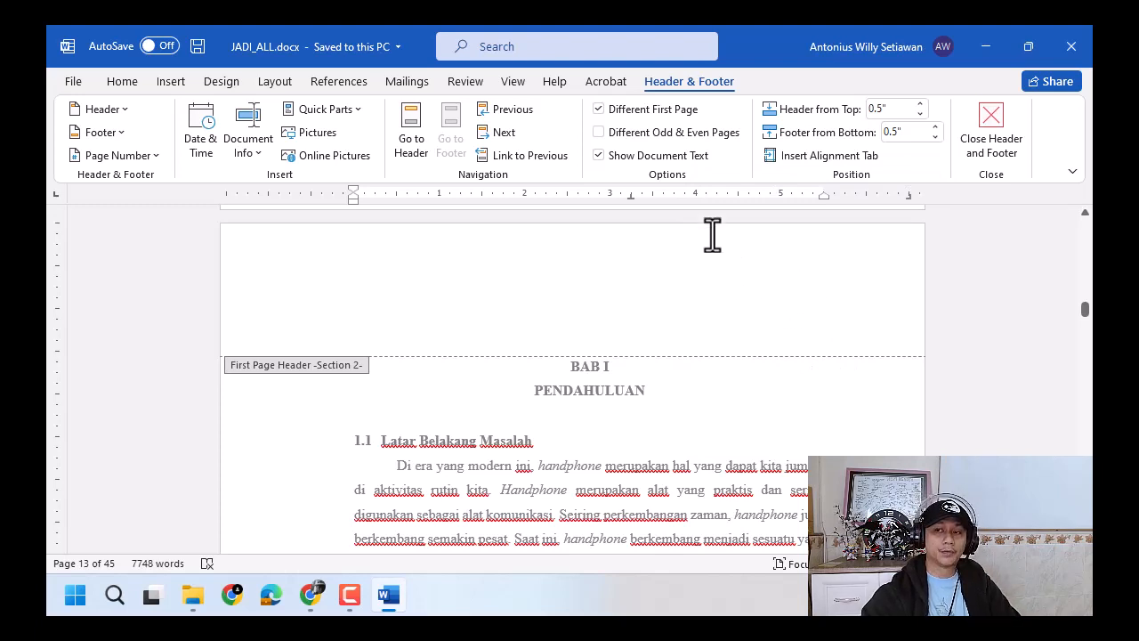
{"action": "key", "text": "ctrl"}
{"action": "key", "text": "ctrl"}
{"action": "key", "text": "ctrl"}
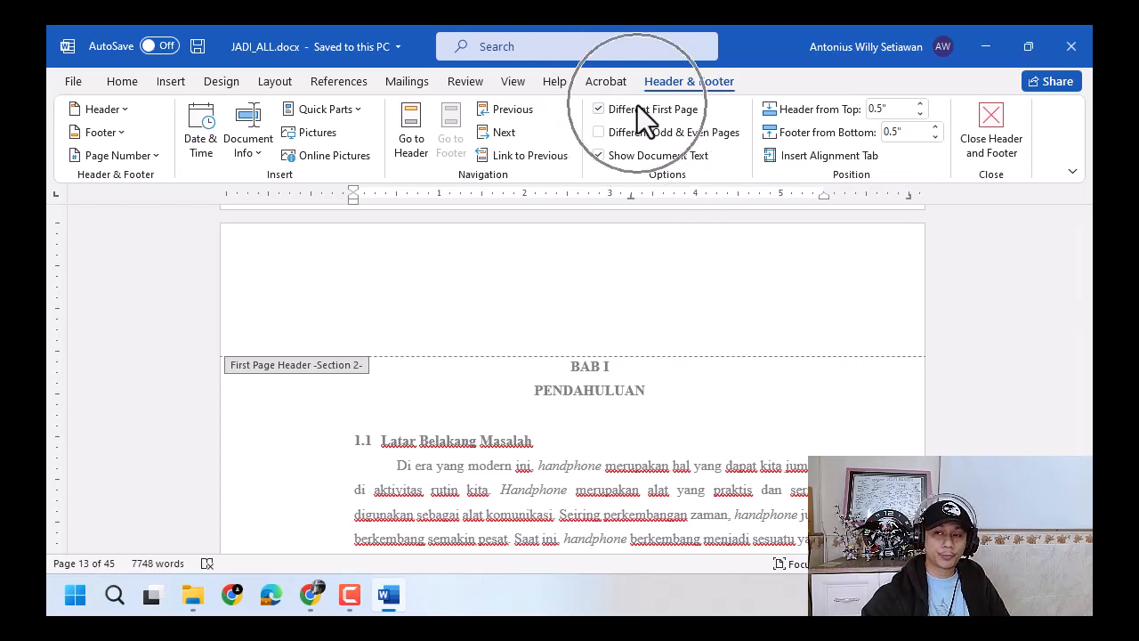
Step: View the bottom-of-page number positions for the BAB I section and examine the footer of its first page
{"action": "scroll", "coordinate": [677, 437], "scroll_direction": "down", "scroll_amount": 5}
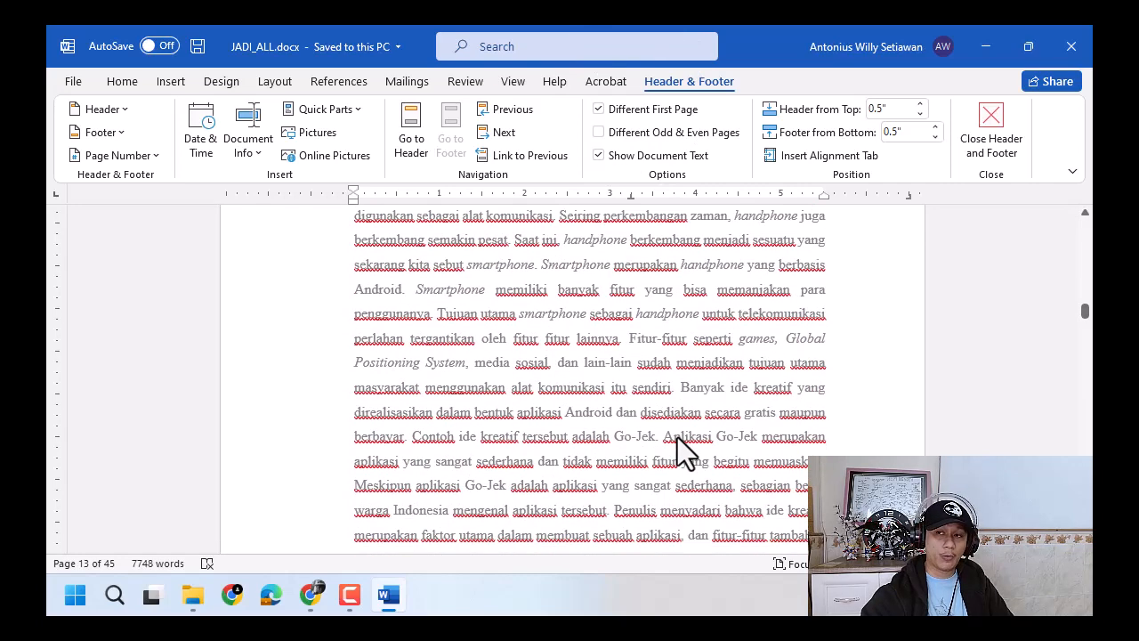
{"action": "left_click", "coordinate": [121, 154]}
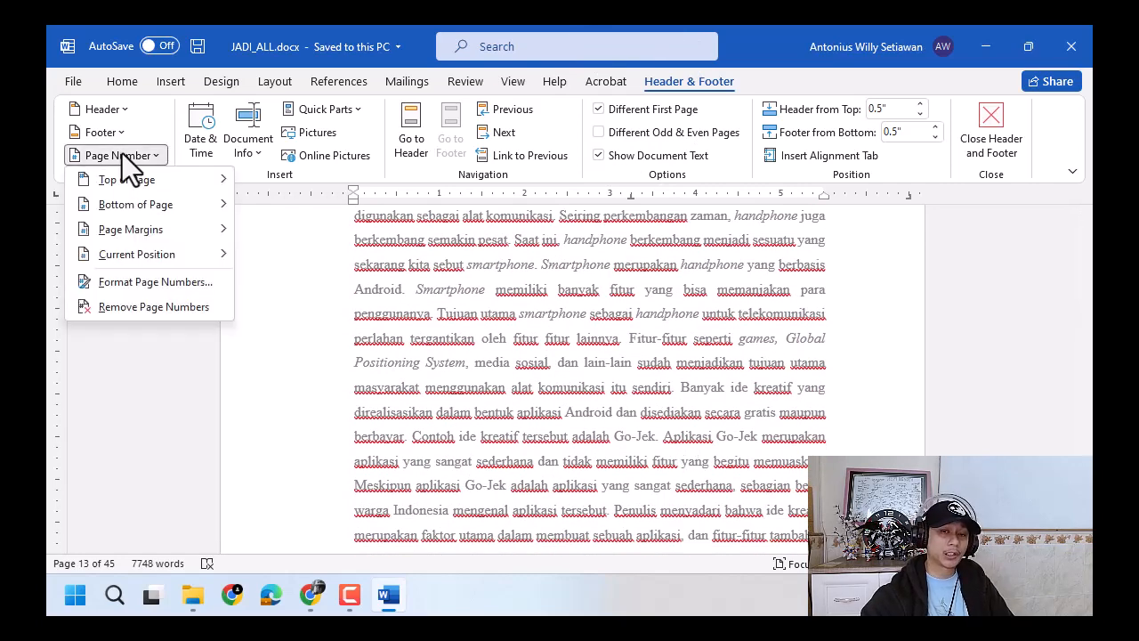
{"action": "mouse_move", "coordinate": [184, 207]}
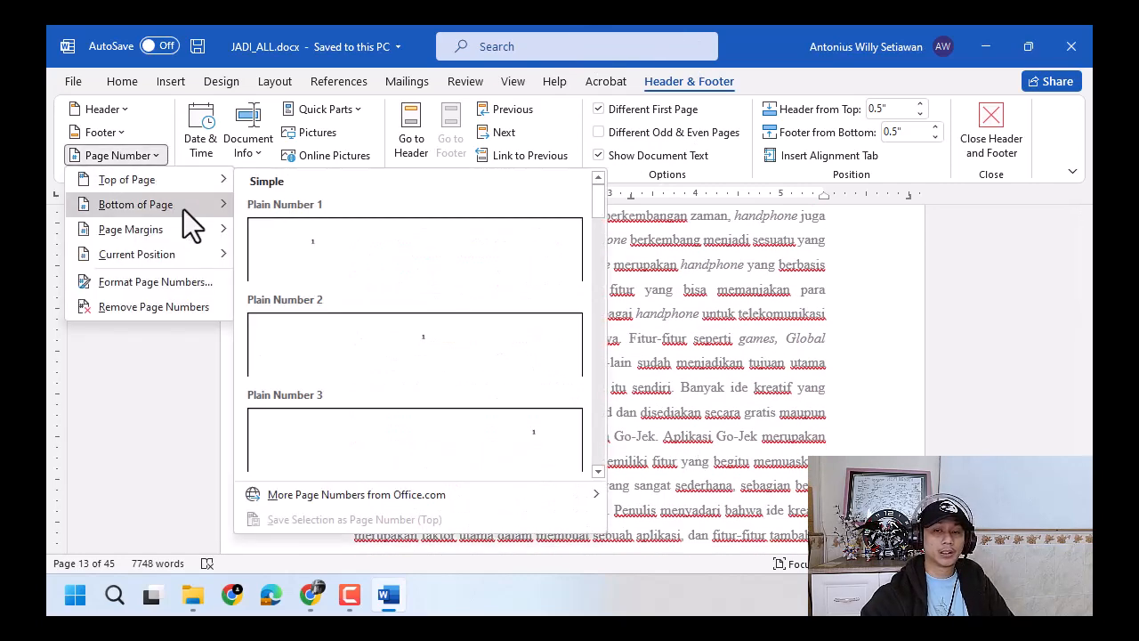
{"action": "left_click", "coordinate": [437, 381]}
{"action": "scroll", "coordinate": [807, 414], "scroll_direction": "down", "scroll_amount": 6}
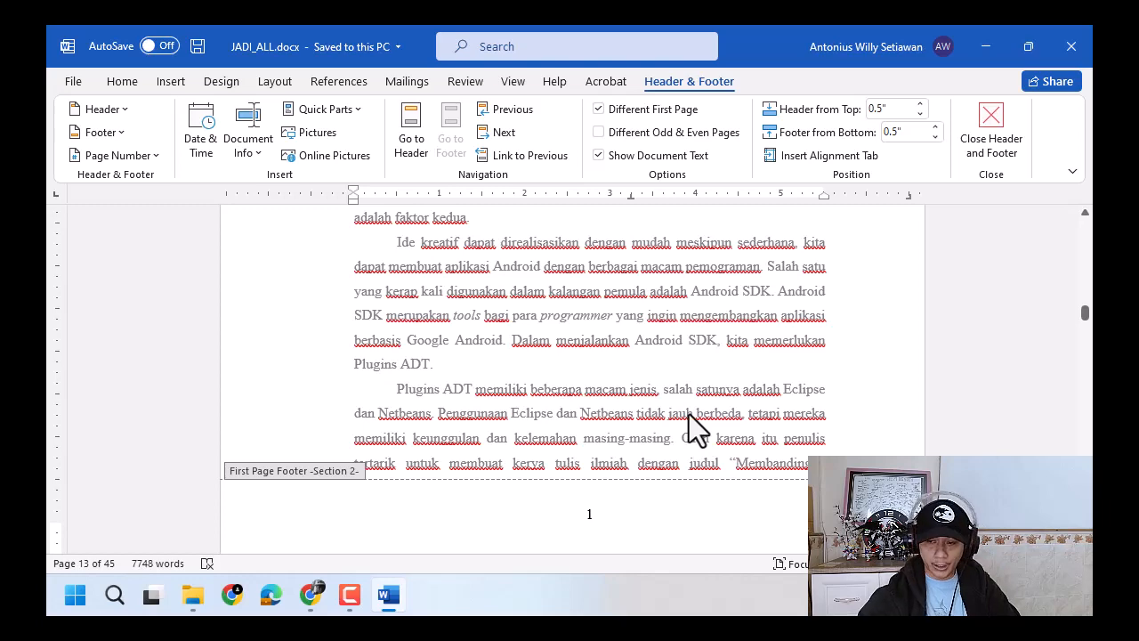
Step: Place the cursor before the BAB II heading in the body text and review the Next Page section break option
{"action": "scroll", "coordinate": [688, 413], "scroll_direction": "down", "scroll_amount": 4}
{"action": "scroll", "coordinate": [681, 414], "scroll_direction": "down", "scroll_amount": 12}
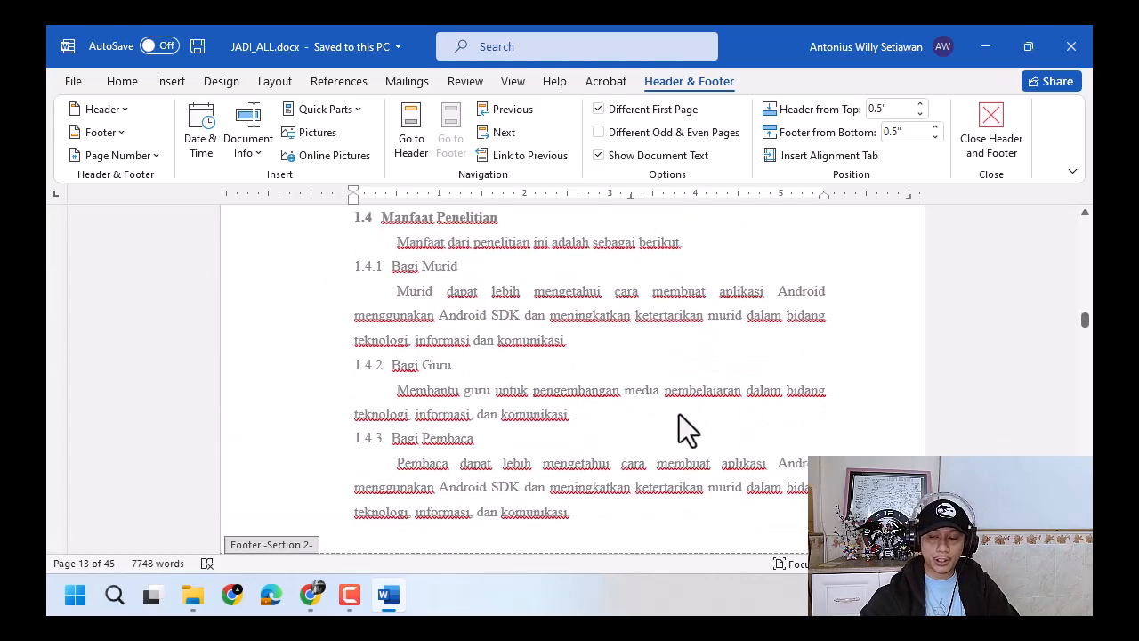
{"action": "scroll", "coordinate": [679, 414], "scroll_direction": "down", "scroll_amount": 15}
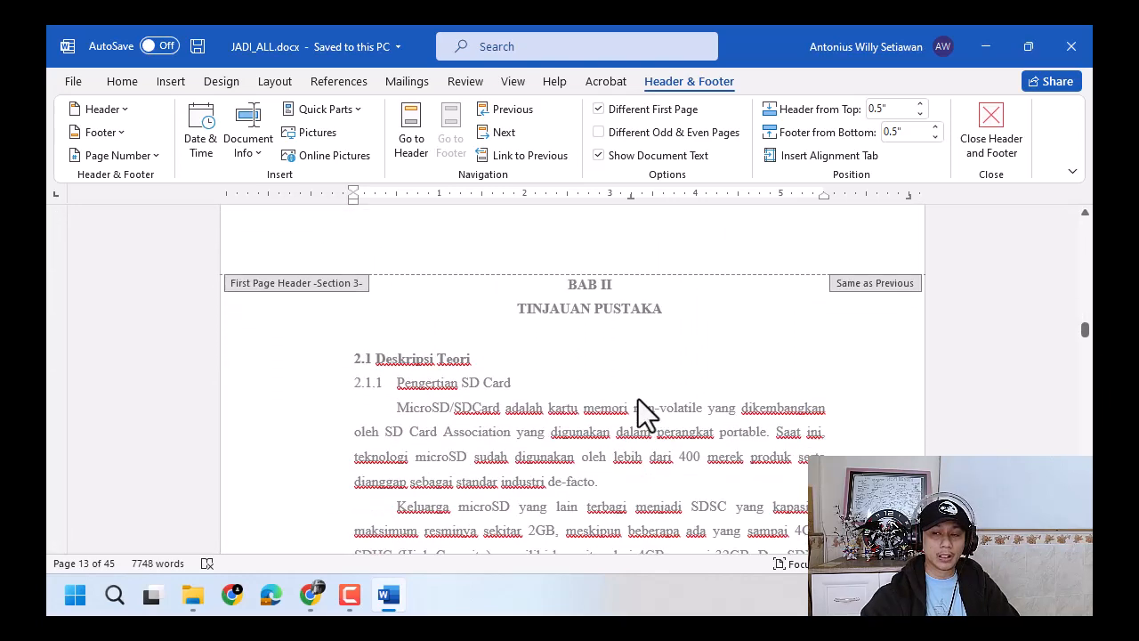
{"action": "double_click", "coordinate": [559, 280]}
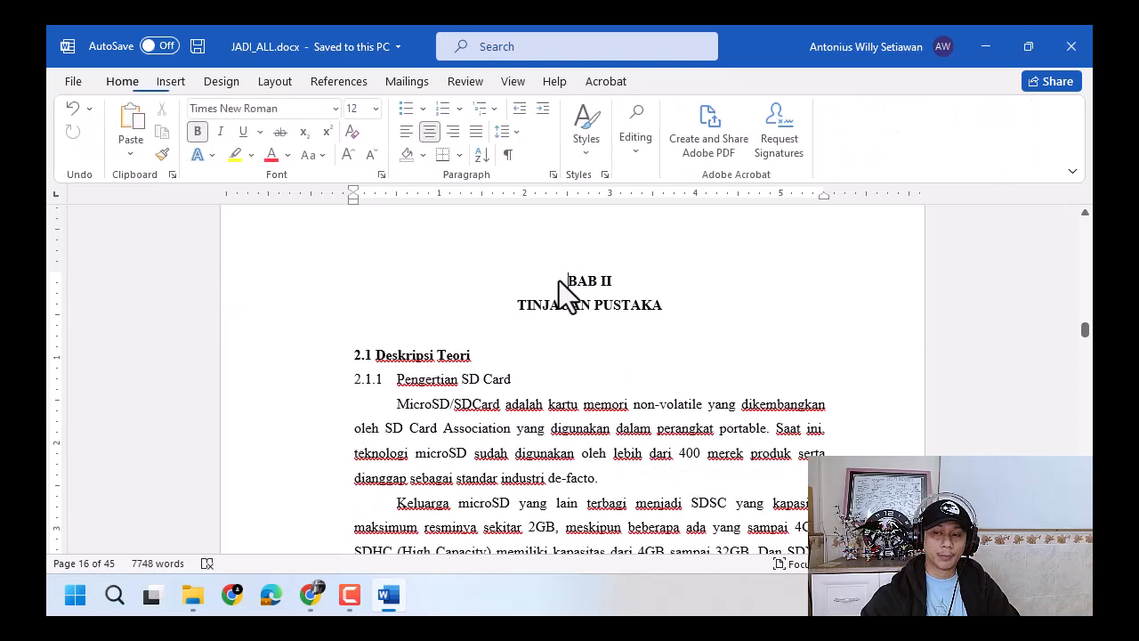
{"action": "left_click", "coordinate": [274, 81]}
{"action": "left_click", "coordinate": [290, 109]}
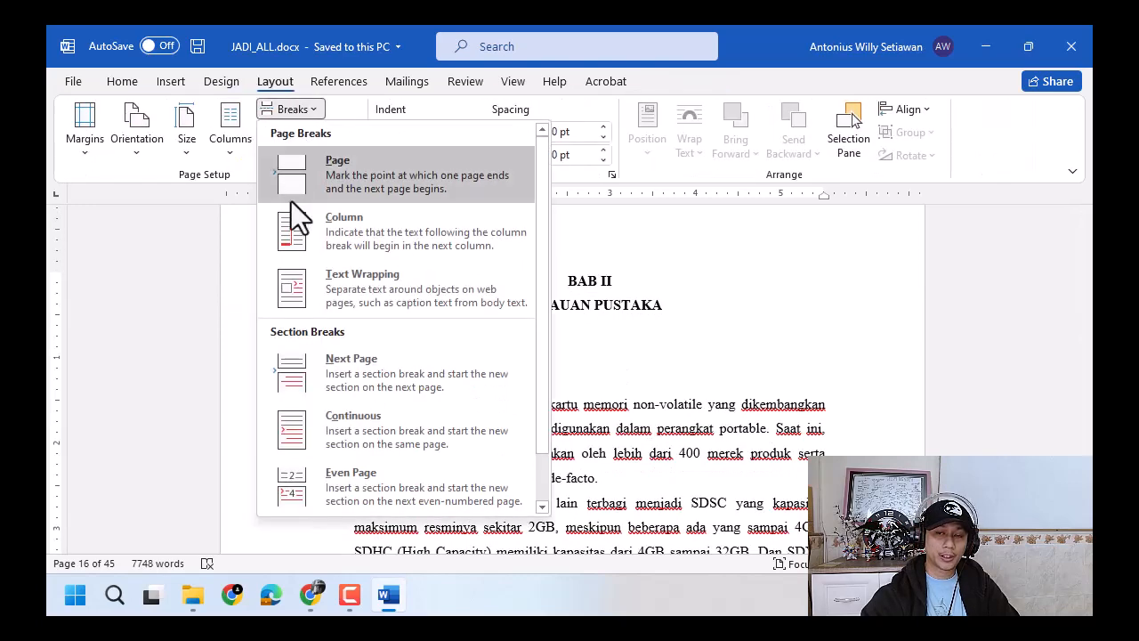
{"action": "left_click", "coordinate": [418, 360]}
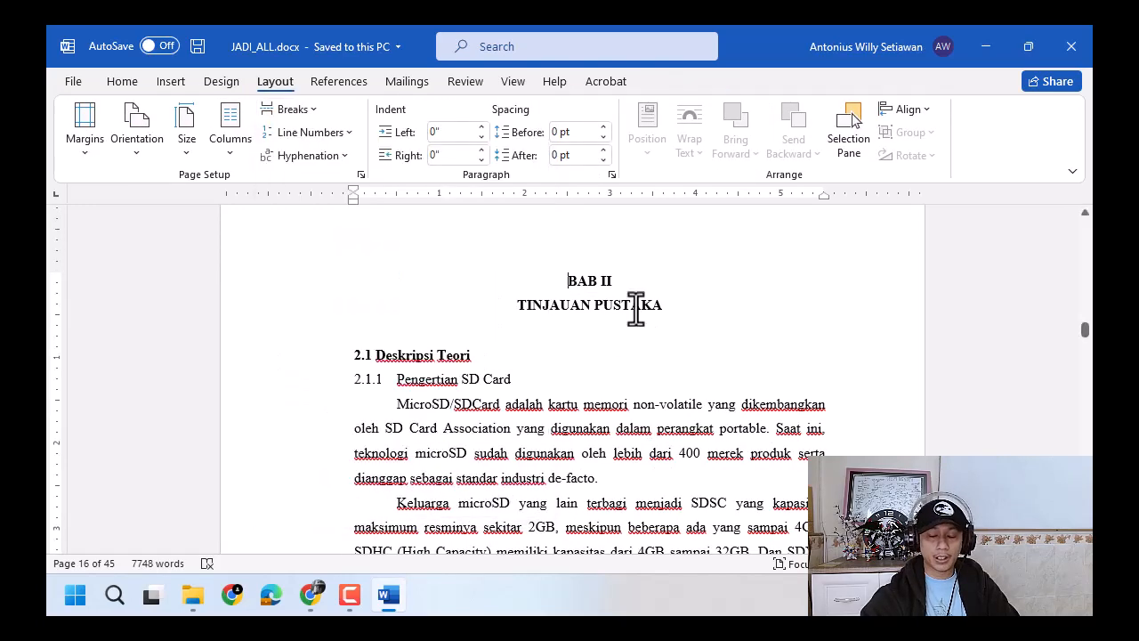
Step: Confirm the BAB II section's page number format as 1, 2, 3, … with numbering continued from the previous section
{"action": "scroll", "coordinate": [635, 307], "scroll_direction": "down", "scroll_amount": 10}
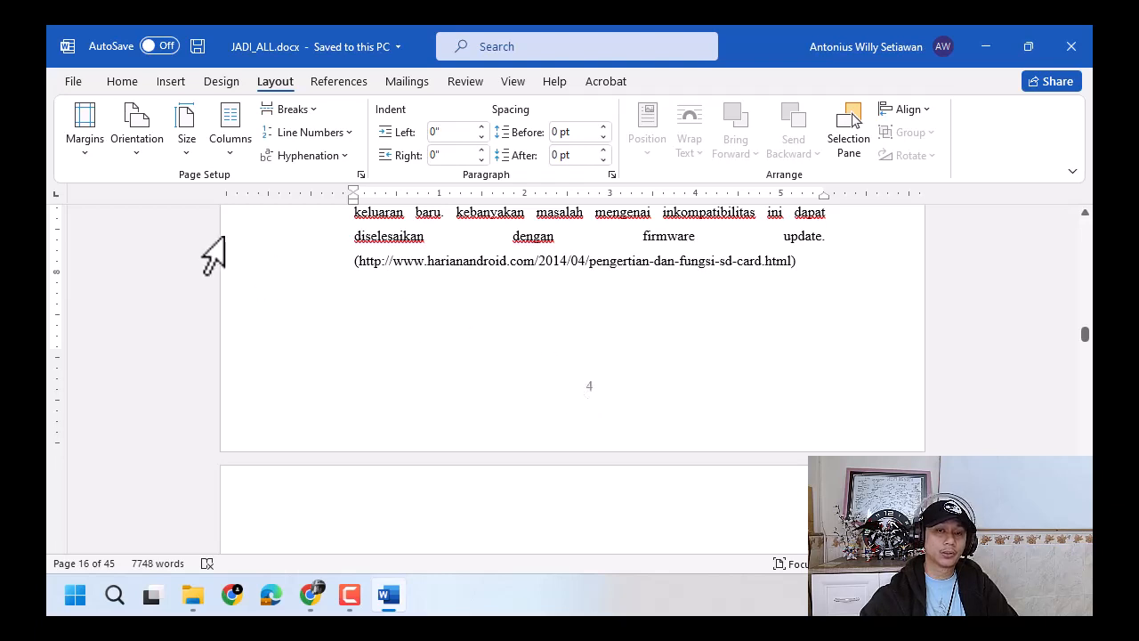
{"action": "left_click", "coordinate": [159, 82]}
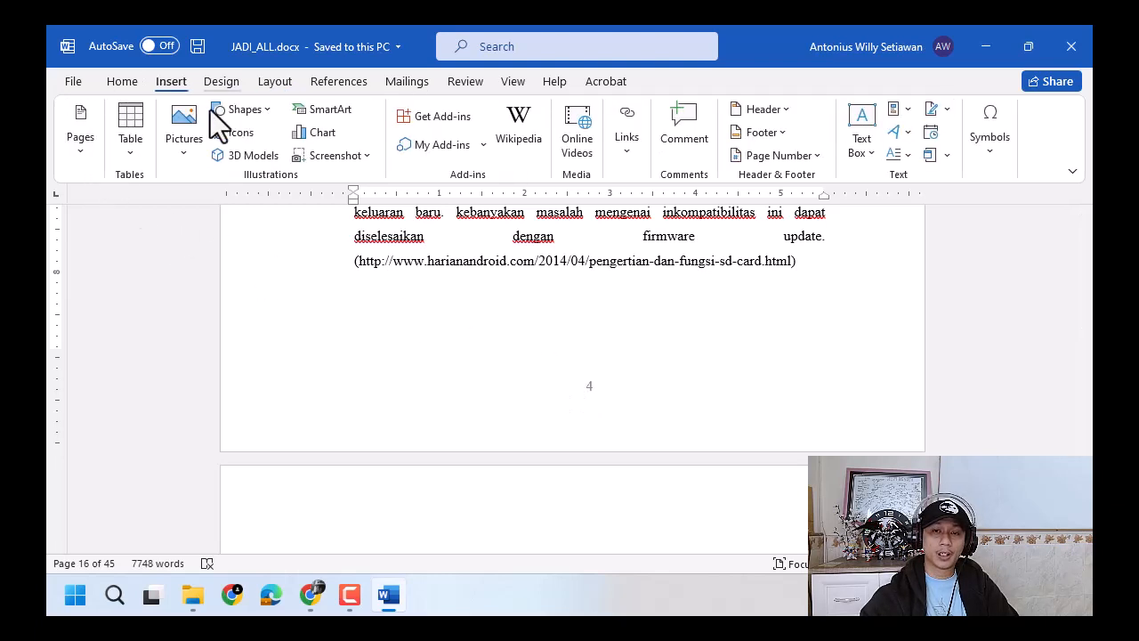
{"action": "left_click", "coordinate": [775, 154]}
{"action": "left_click", "coordinate": [823, 282]}
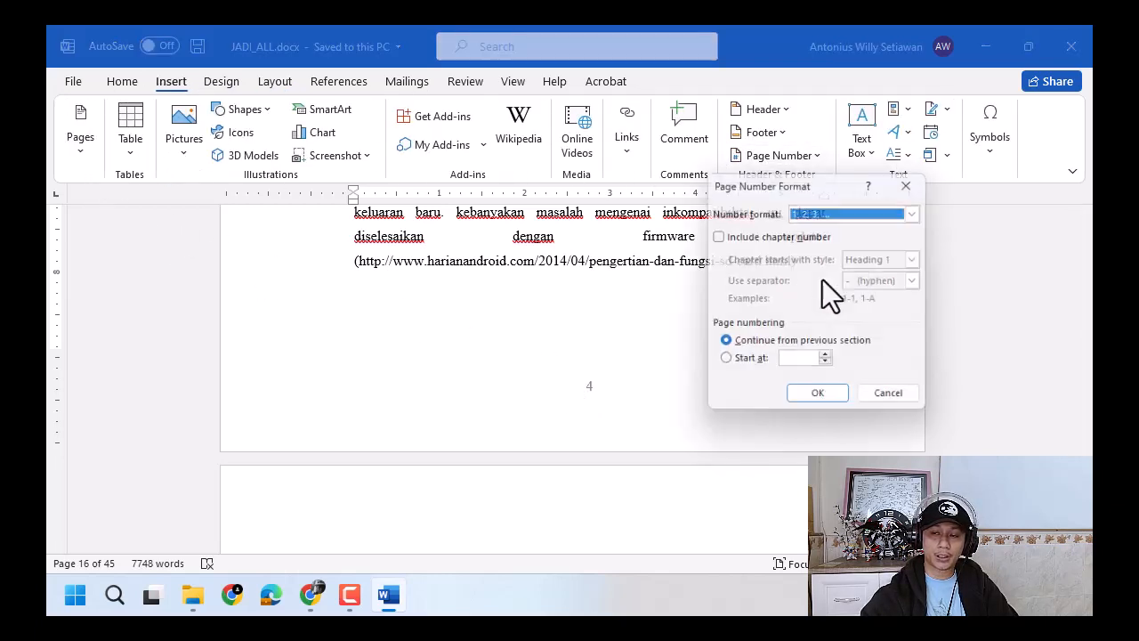
{"action": "left_click", "coordinate": [775, 340]}
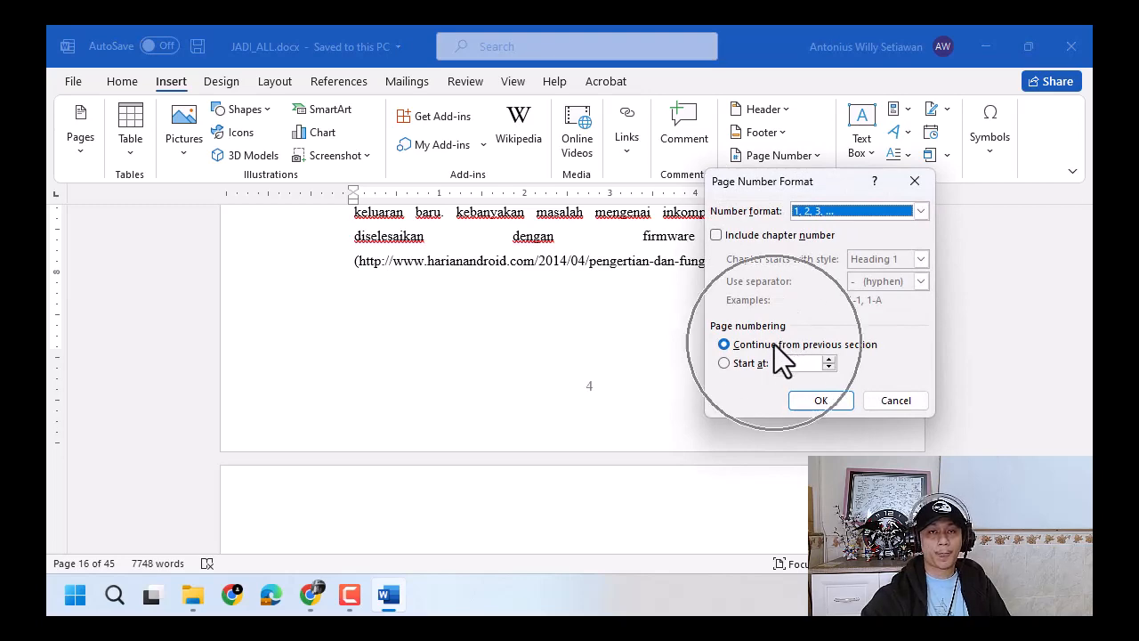
{"action": "left_click", "coordinate": [821, 399]}
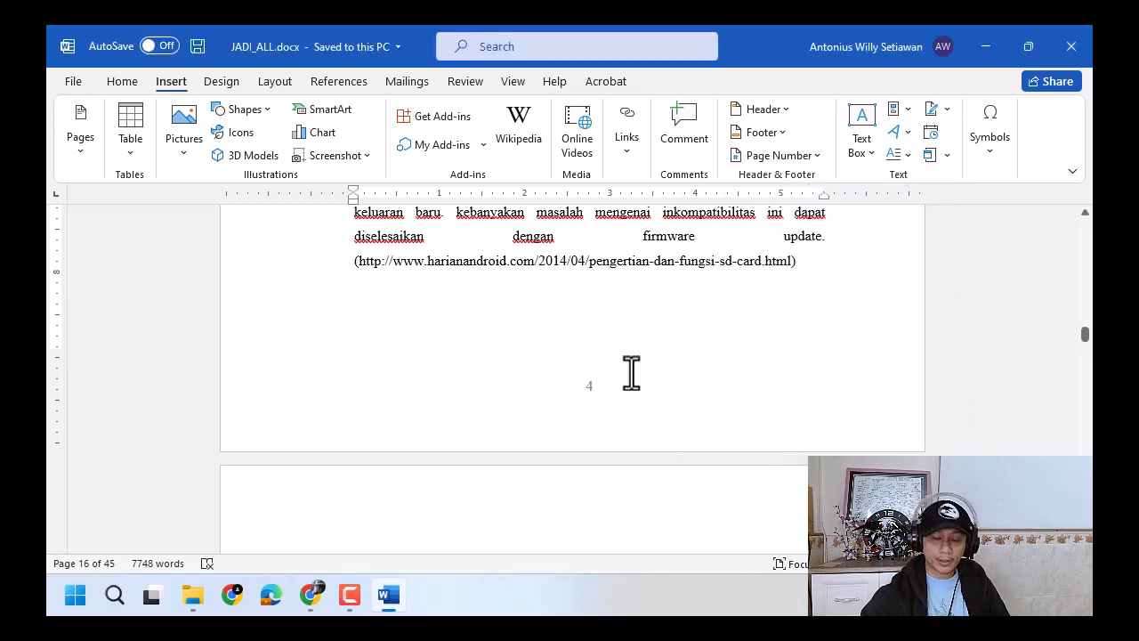
Step: Place the cursor before the BAB III heading and review the section break options for that chapter opening
{"action": "scroll", "coordinate": [628, 373], "scroll_direction": "down", "scroll_amount": 6}
{"action": "scroll", "coordinate": [623, 372], "scroll_direction": "down", "scroll_amount": 15}
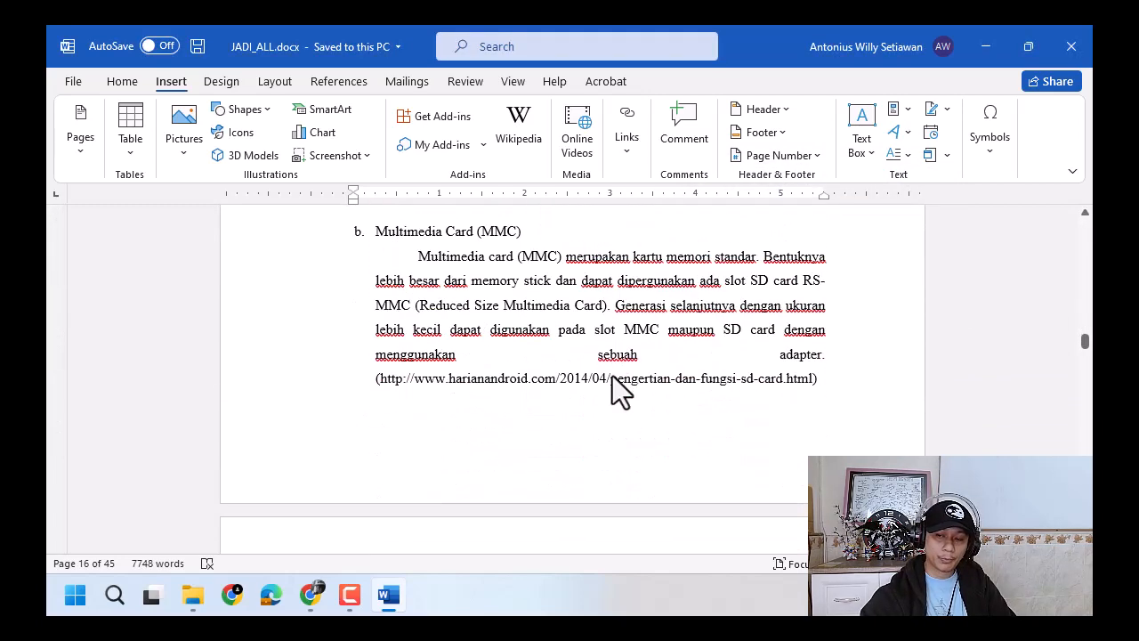
{"action": "scroll", "coordinate": [623, 372], "scroll_direction": "down", "scroll_amount": 15}
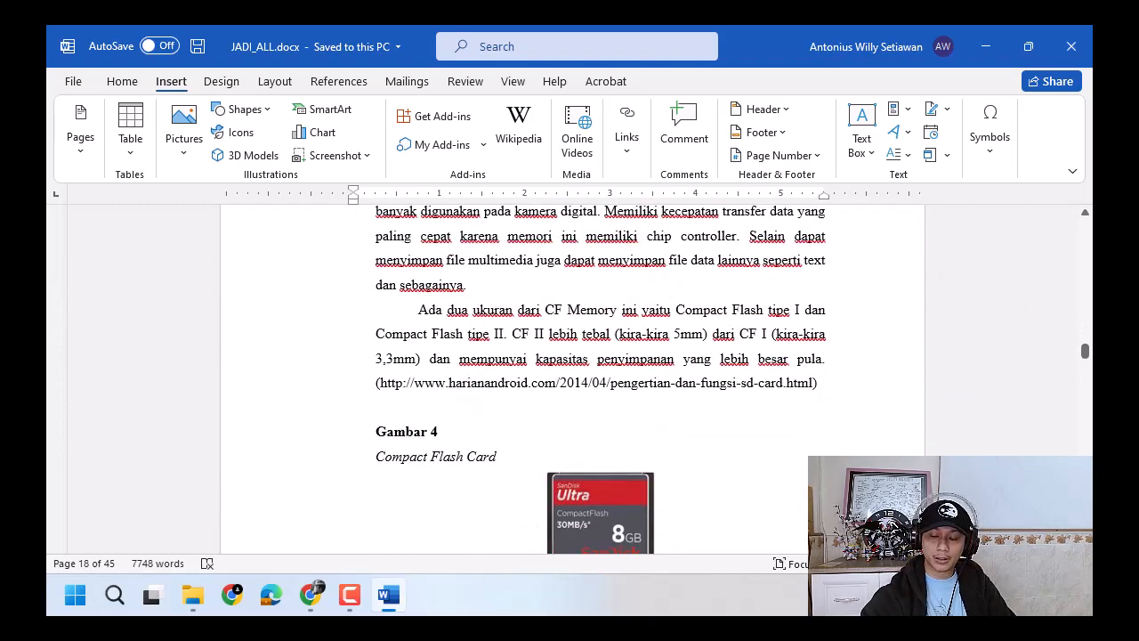
{"action": "scroll", "coordinate": [960, 430], "scroll_direction": "down", "scroll_amount": 15}
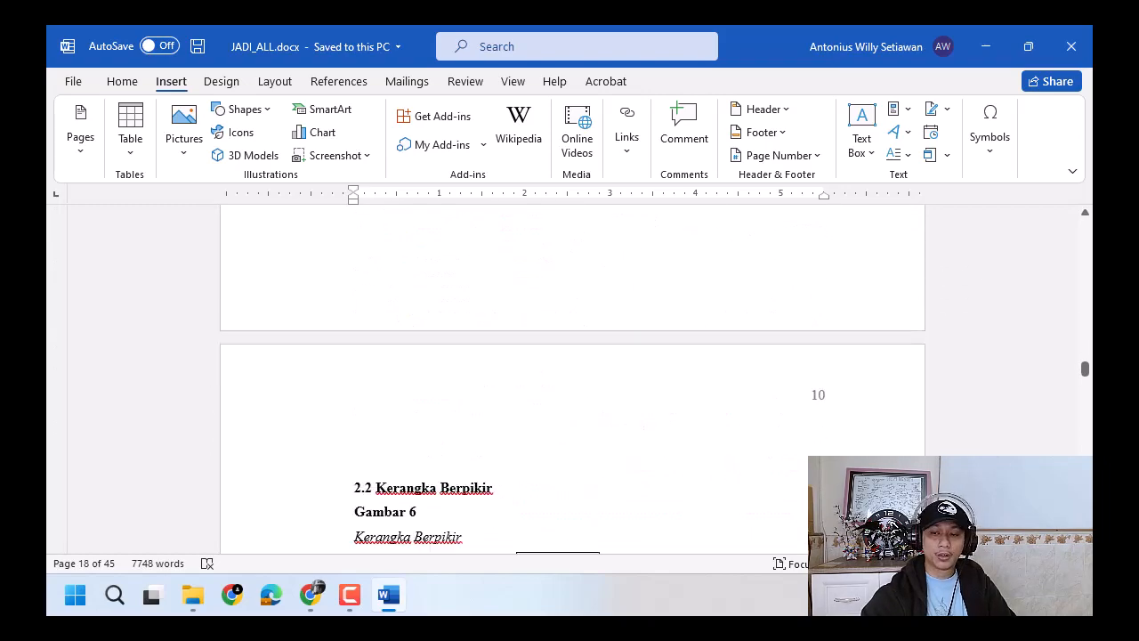
{"action": "scroll", "coordinate": [960, 430], "scroll_direction": "up", "scroll_amount": 2}
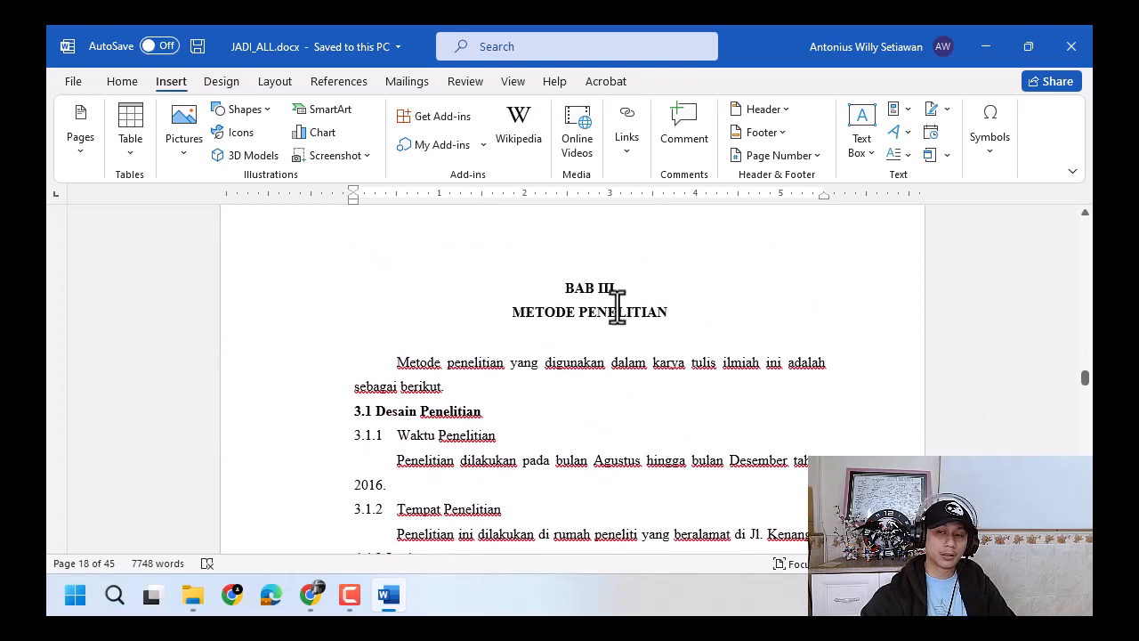
{"action": "left_click", "coordinate": [260, 81]}
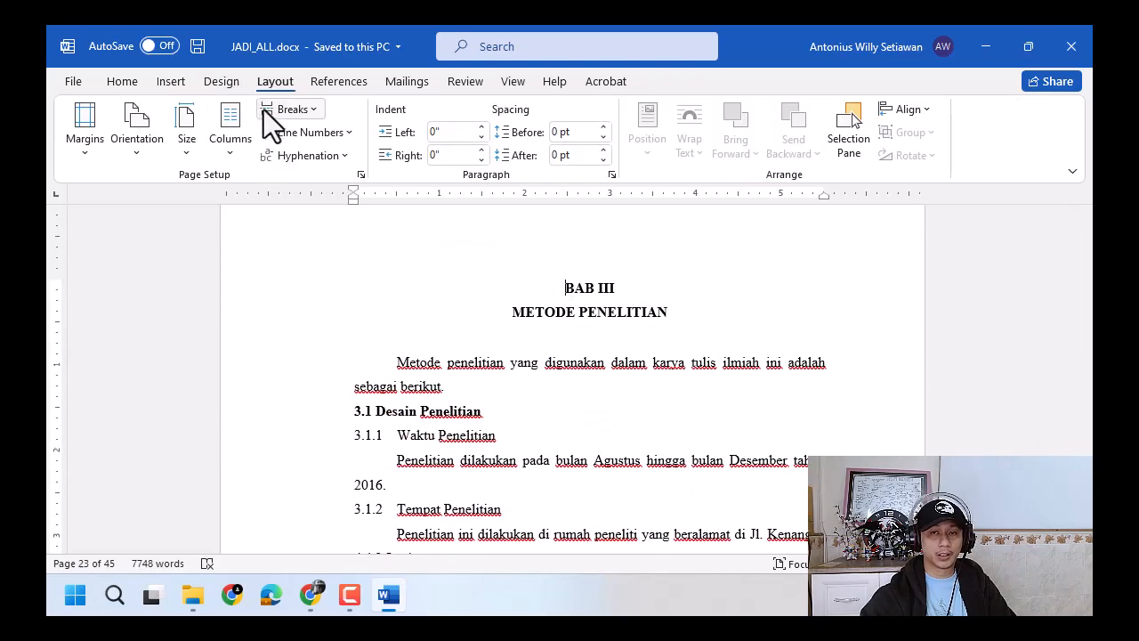
{"action": "left_click", "coordinate": [270, 110]}
{"action": "left_click", "coordinate": [500, 375]}
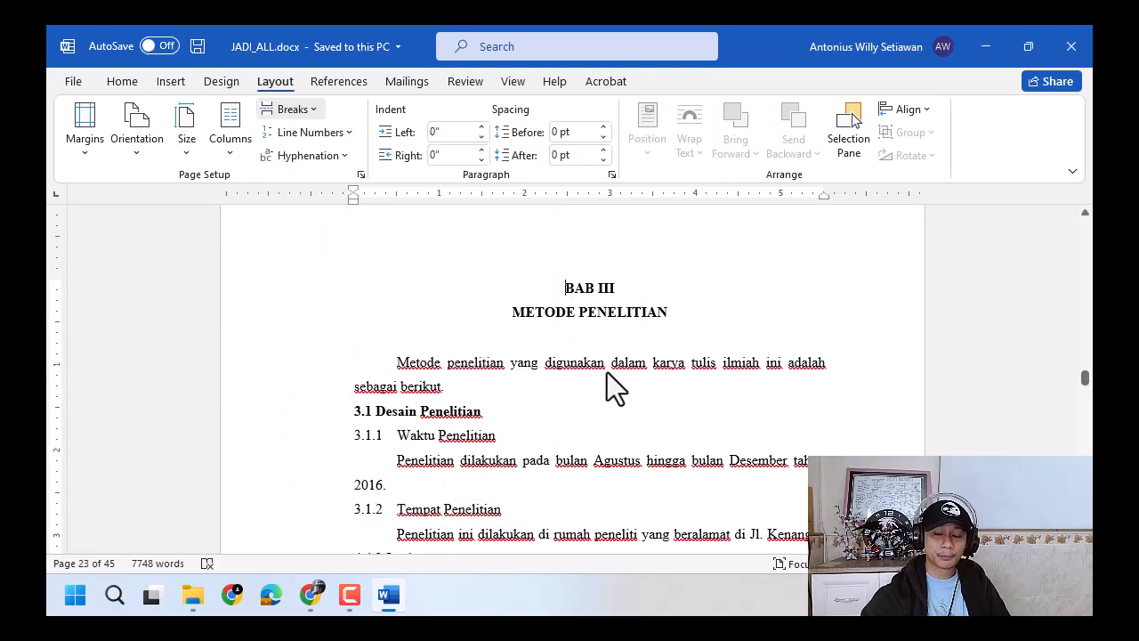
Step: Check the page number at the foot of the opening page of BAB III
{"action": "scroll", "coordinate": [605, 376], "scroll_direction": "down", "scroll_amount": 10}
{"action": "scroll", "coordinate": [589, 395], "scroll_direction": "down", "scroll_amount": 1}
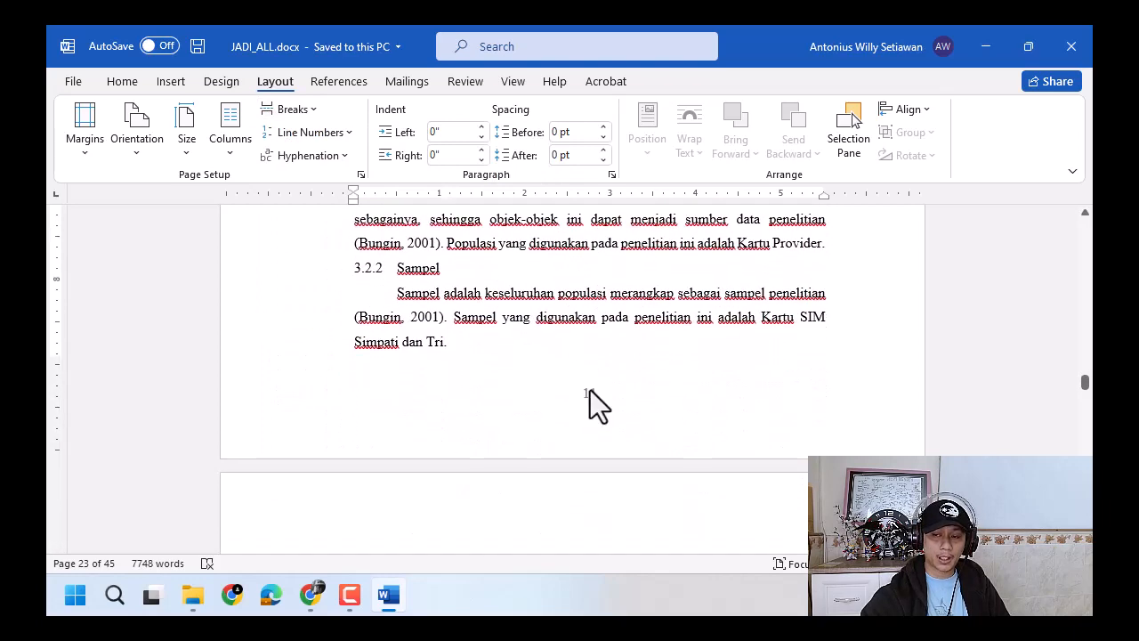
{"action": "left_click", "coordinate": [588, 400]}
{"action": "left_click", "coordinate": [588, 400]}
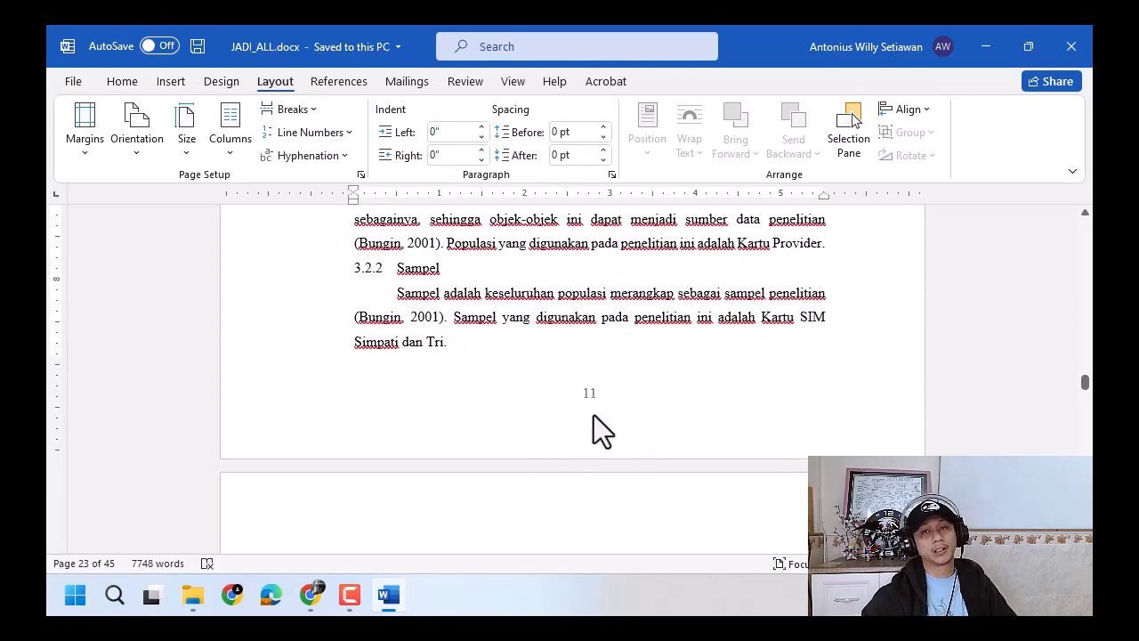
Step: Inspect the header area of the DAFTAR PUSTAKA page and return to the body text
{"action": "left_click_drag", "start_coordinate": [1084, 383], "coordinate": [1083, 539]}
{"action": "scroll", "coordinate": [724, 397], "scroll_direction": "up", "scroll_amount": 5}
{"action": "scroll", "coordinate": [724, 397], "scroll_direction": "up", "scroll_amount": 8}
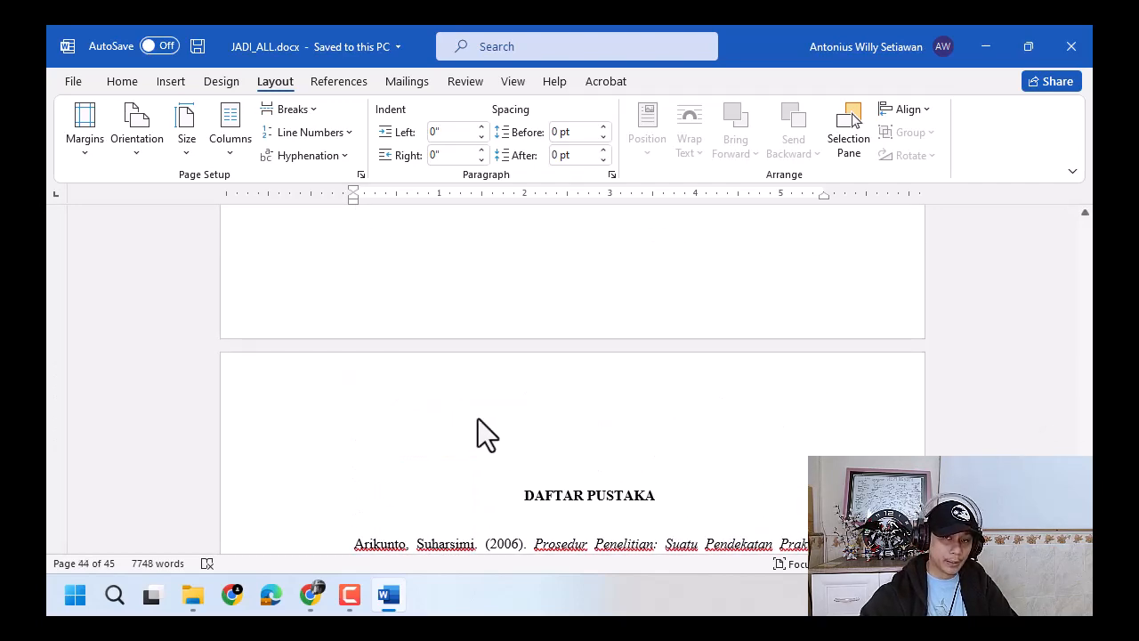
{"action": "double_click", "coordinate": [413, 399]}
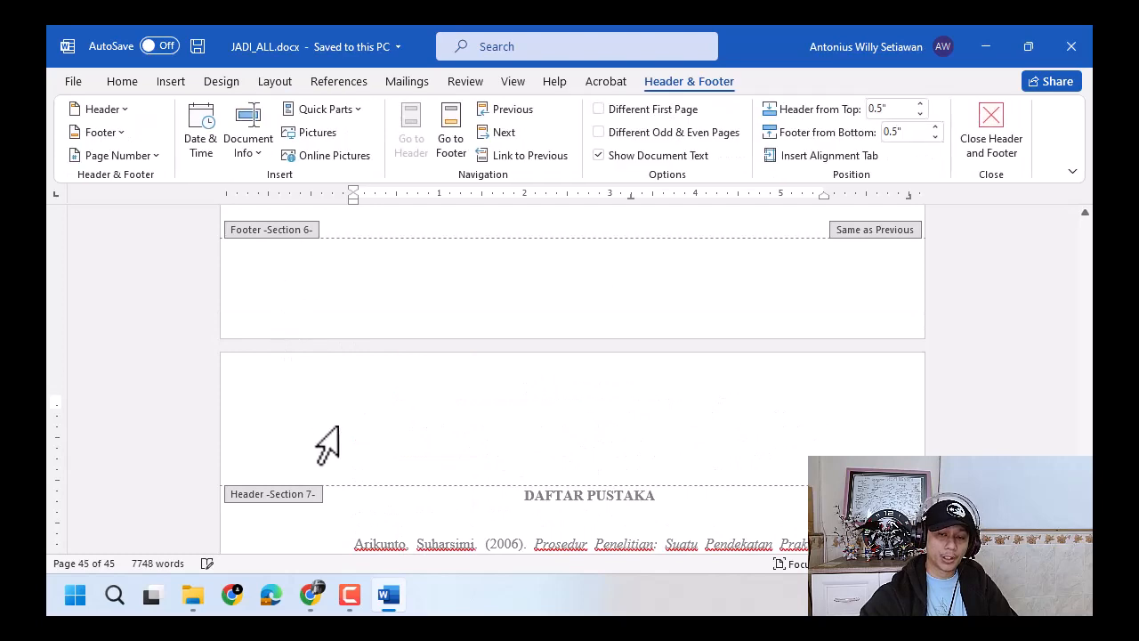
{"action": "left_click", "coordinate": [990, 143]}
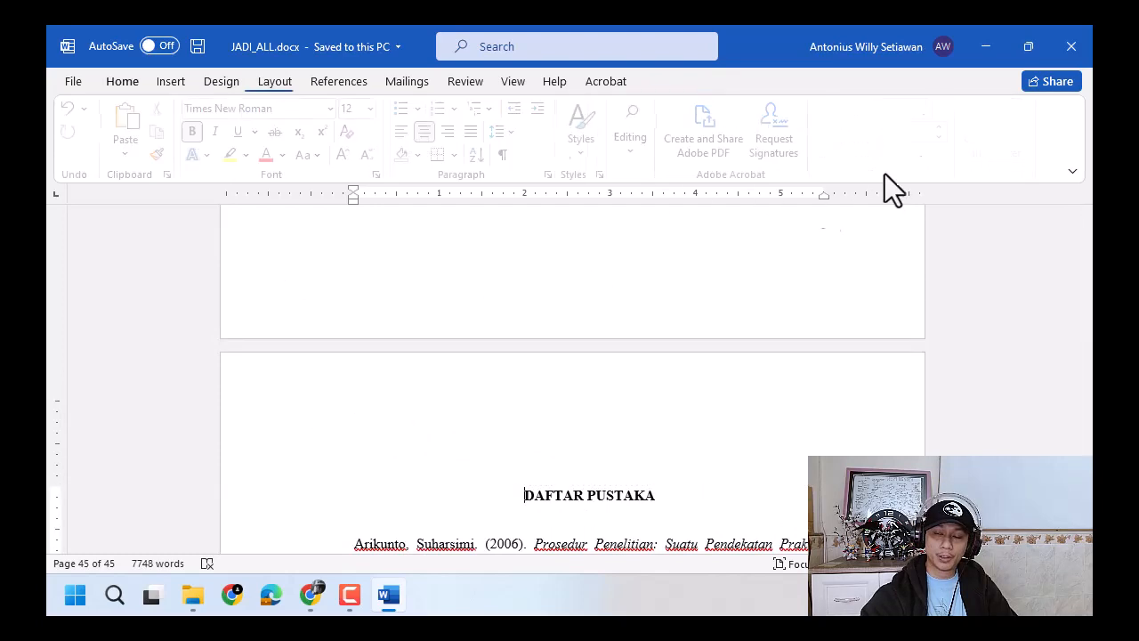
Step: Reopen the DAFTAR PUSTAKA header to examine its Link to Previous setting and look through the bibliography page for page numbers
{"action": "double_click", "coordinate": [577, 384]}
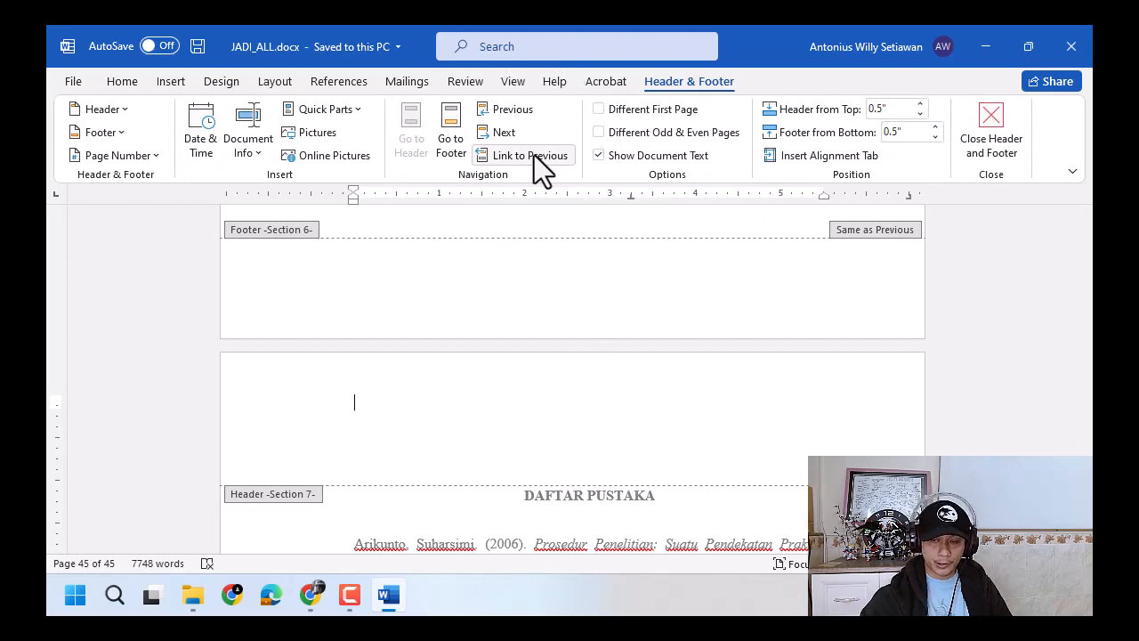
{"action": "scroll", "coordinate": [551, 427], "scroll_direction": "down", "scroll_amount": 5}
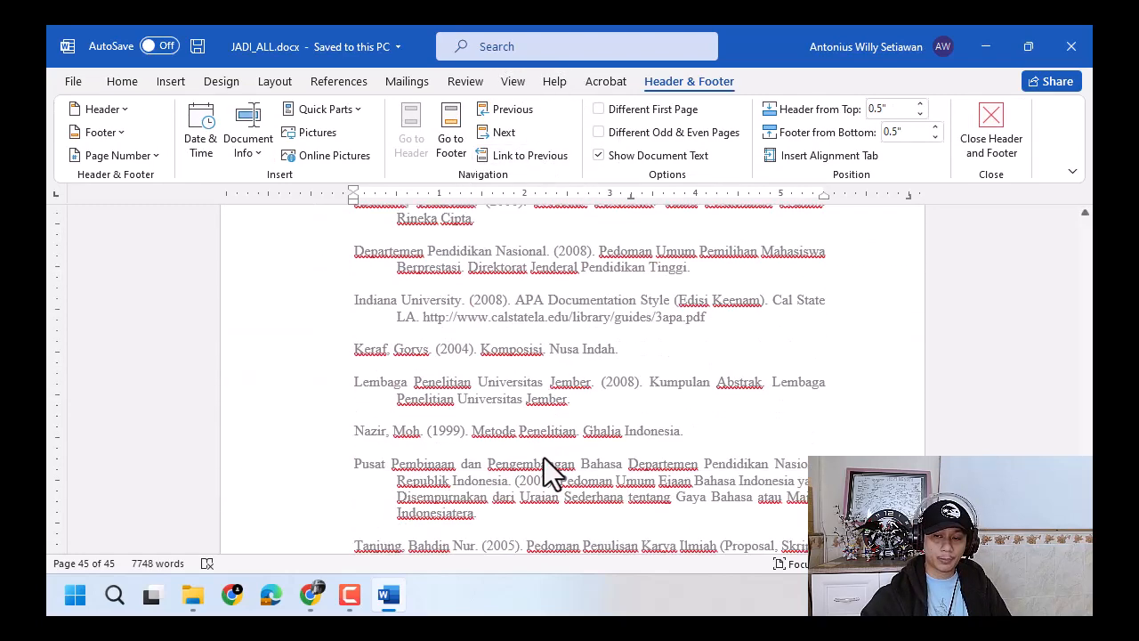
{"action": "scroll", "coordinate": [544, 463], "scroll_direction": "down", "scroll_amount": 5}
{"action": "scroll", "coordinate": [541, 486], "scroll_direction": "up", "scroll_amount": 8}
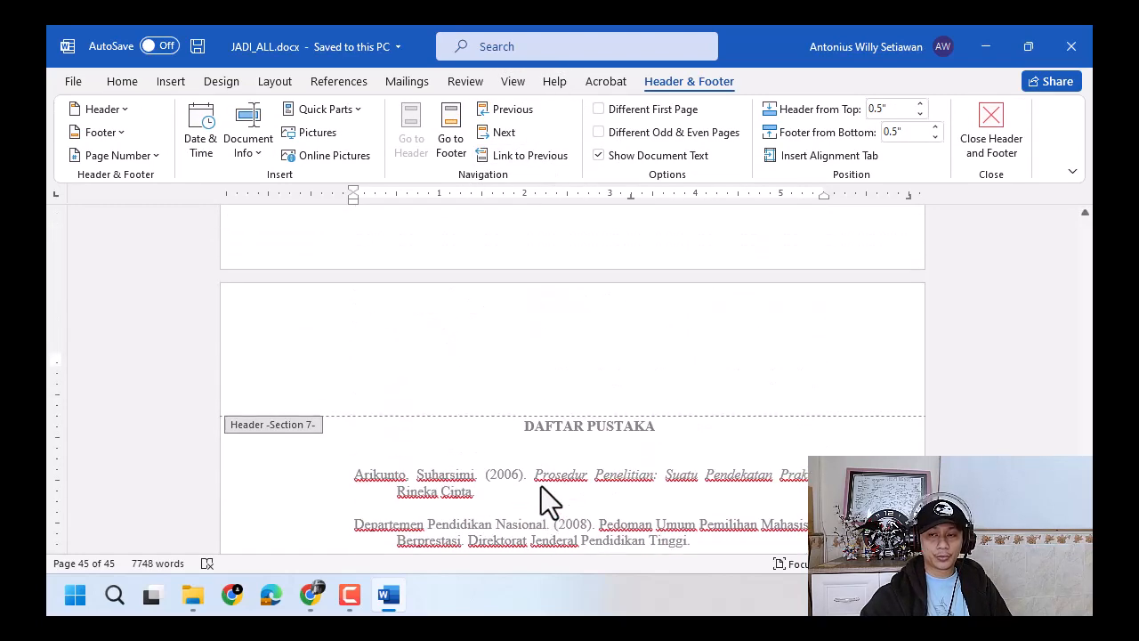
{"action": "scroll", "coordinate": [541, 486], "scroll_direction": "up", "scroll_amount": 1}
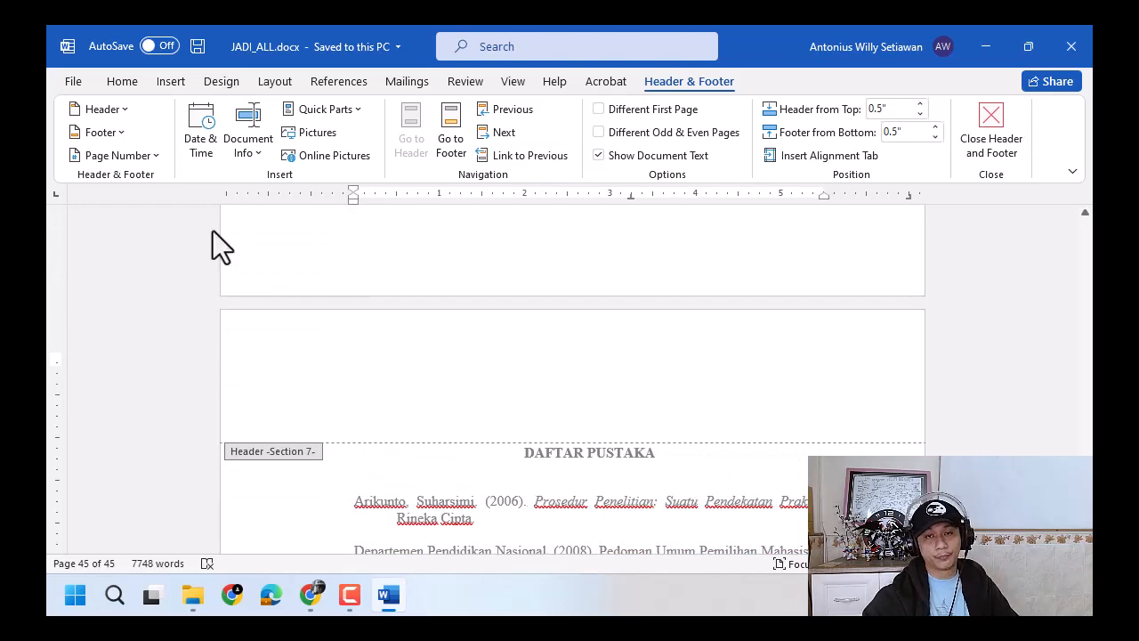
Step: View the page number options for the DAFTAR PUSTAKA section without choosing one, leave the header, and return to the document's beginning
{"action": "left_click", "coordinate": [130, 158]}
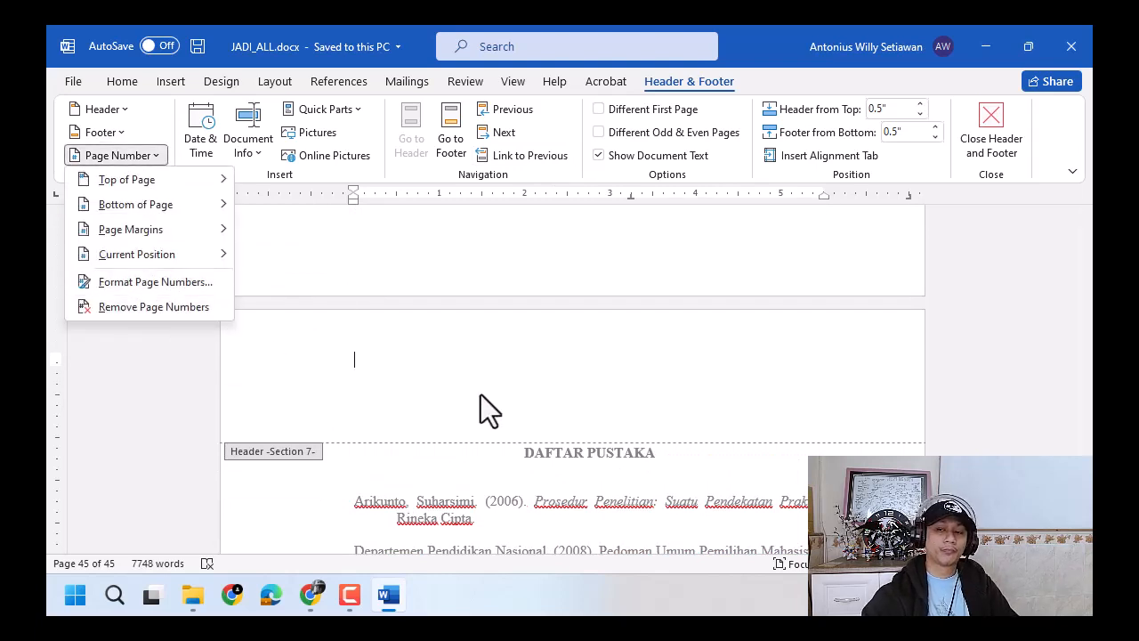
{"action": "left_click", "coordinate": [612, 365]}
{"action": "left_click", "coordinate": [982, 152]}
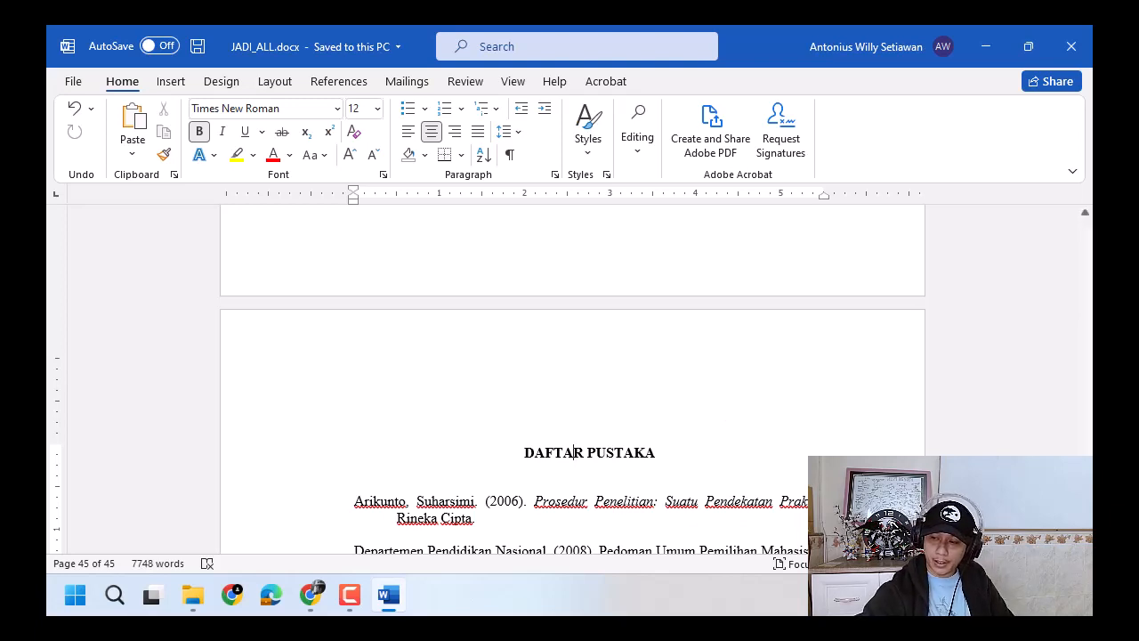
{"action": "key", "text": "ctrl+Home"}
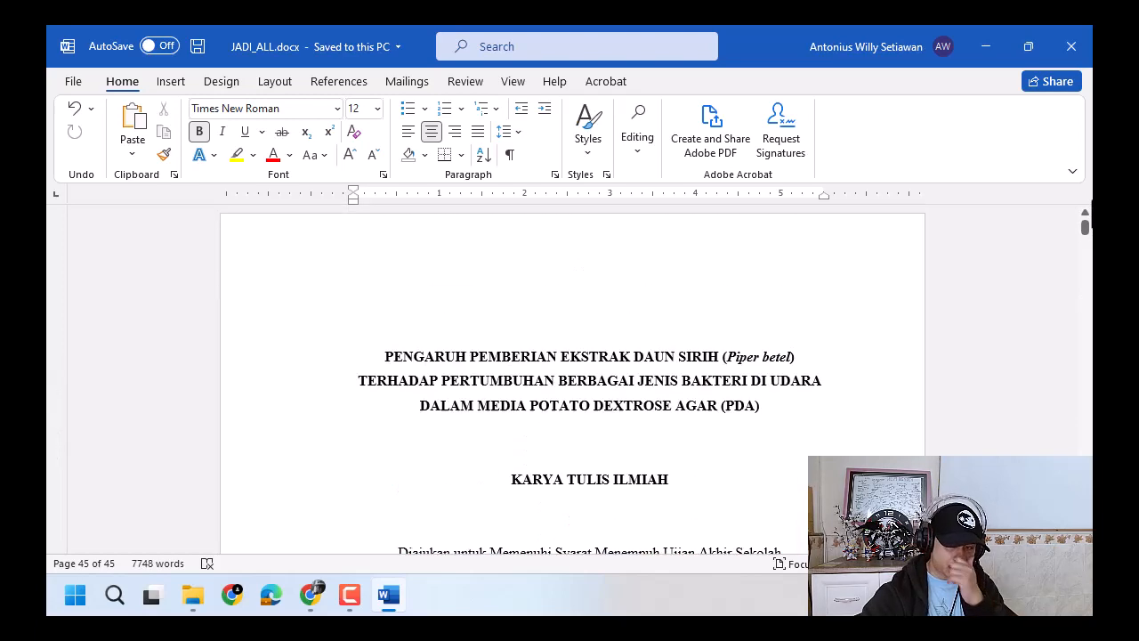